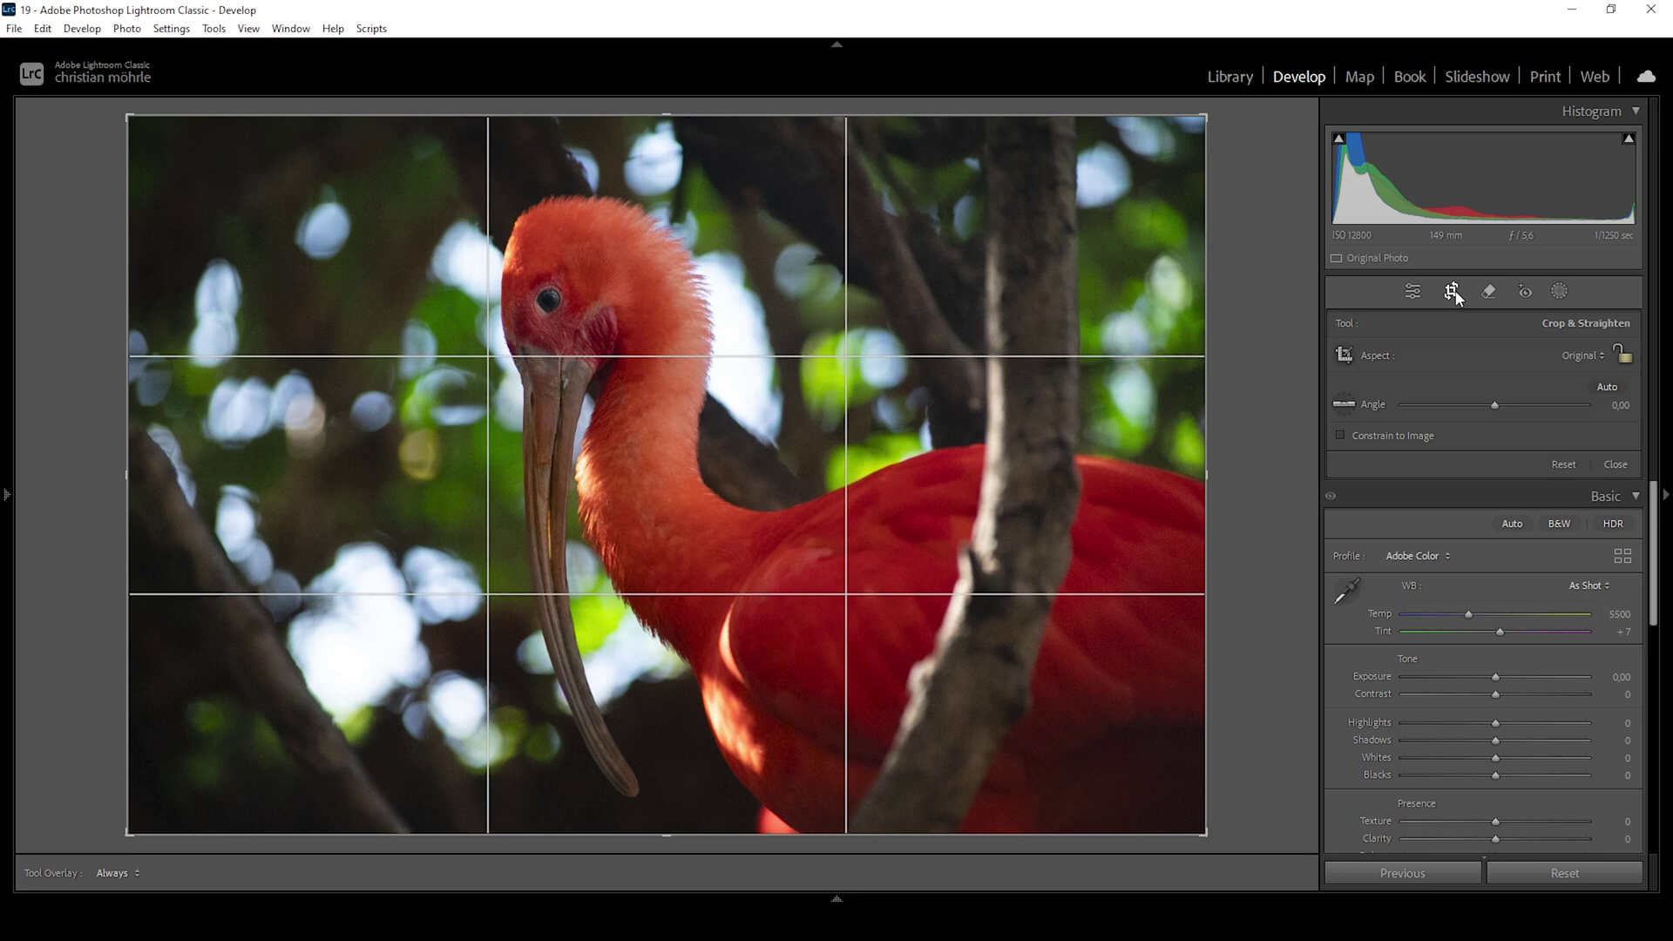
Step: Crop the photo to a vertical format, repositioned so the bird's head and beak sit inside the frame
{"action": "key", "text": "x"}
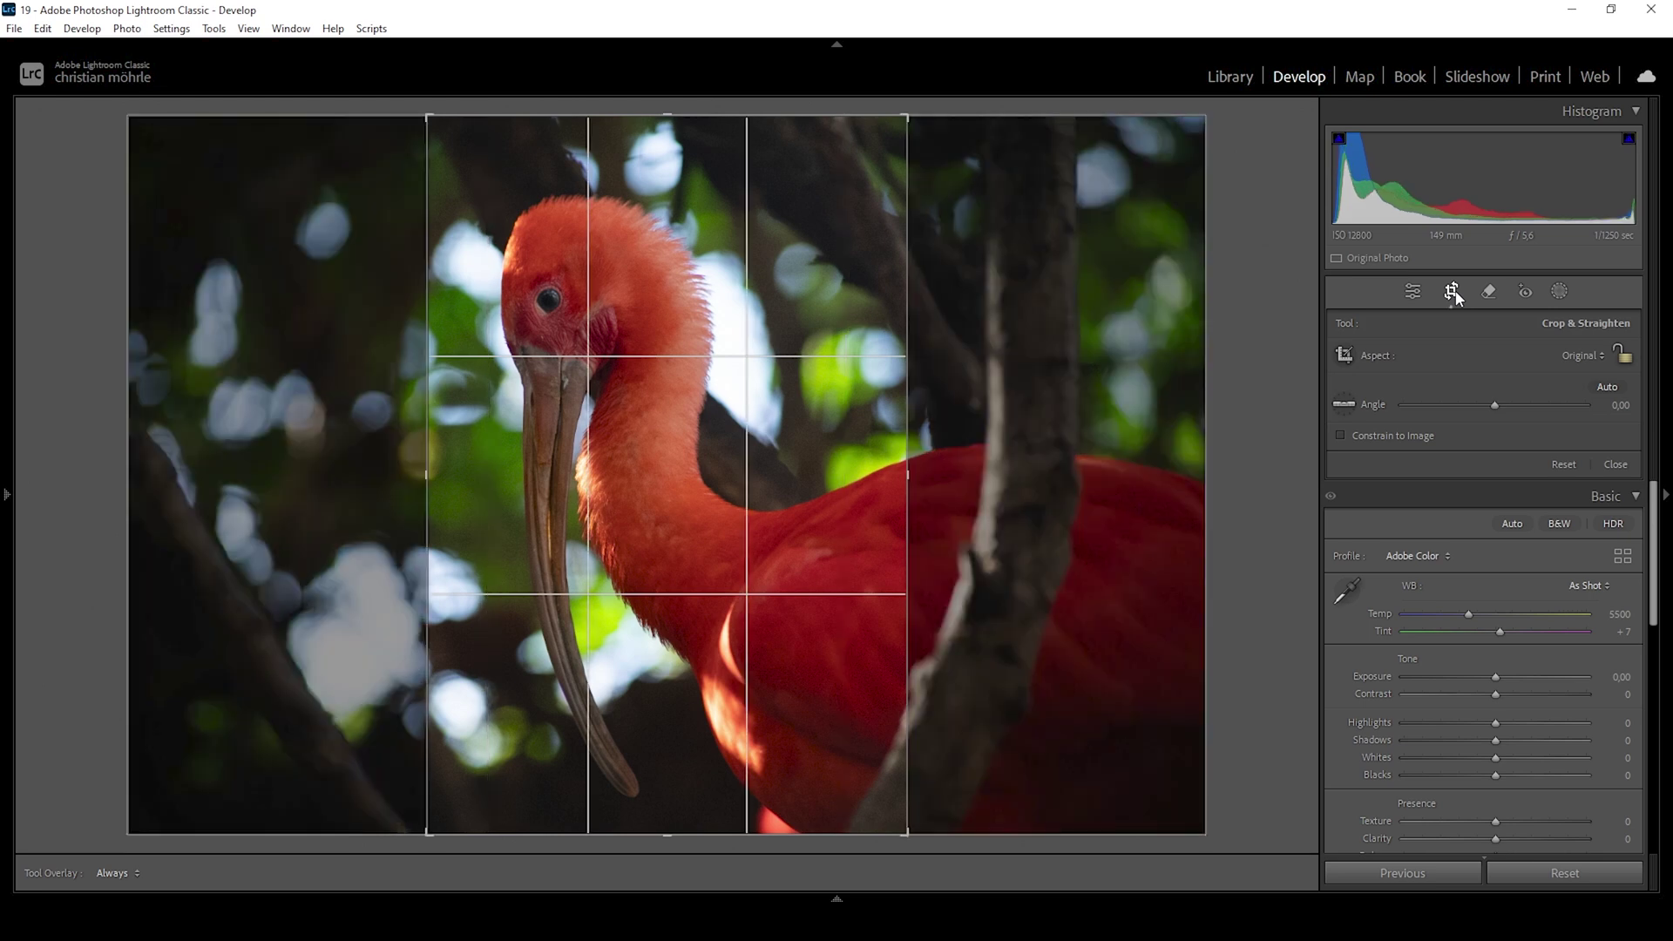
{"action": "left_click_drag", "start_coordinate": [680, 225], "coordinate": [720, 225]}
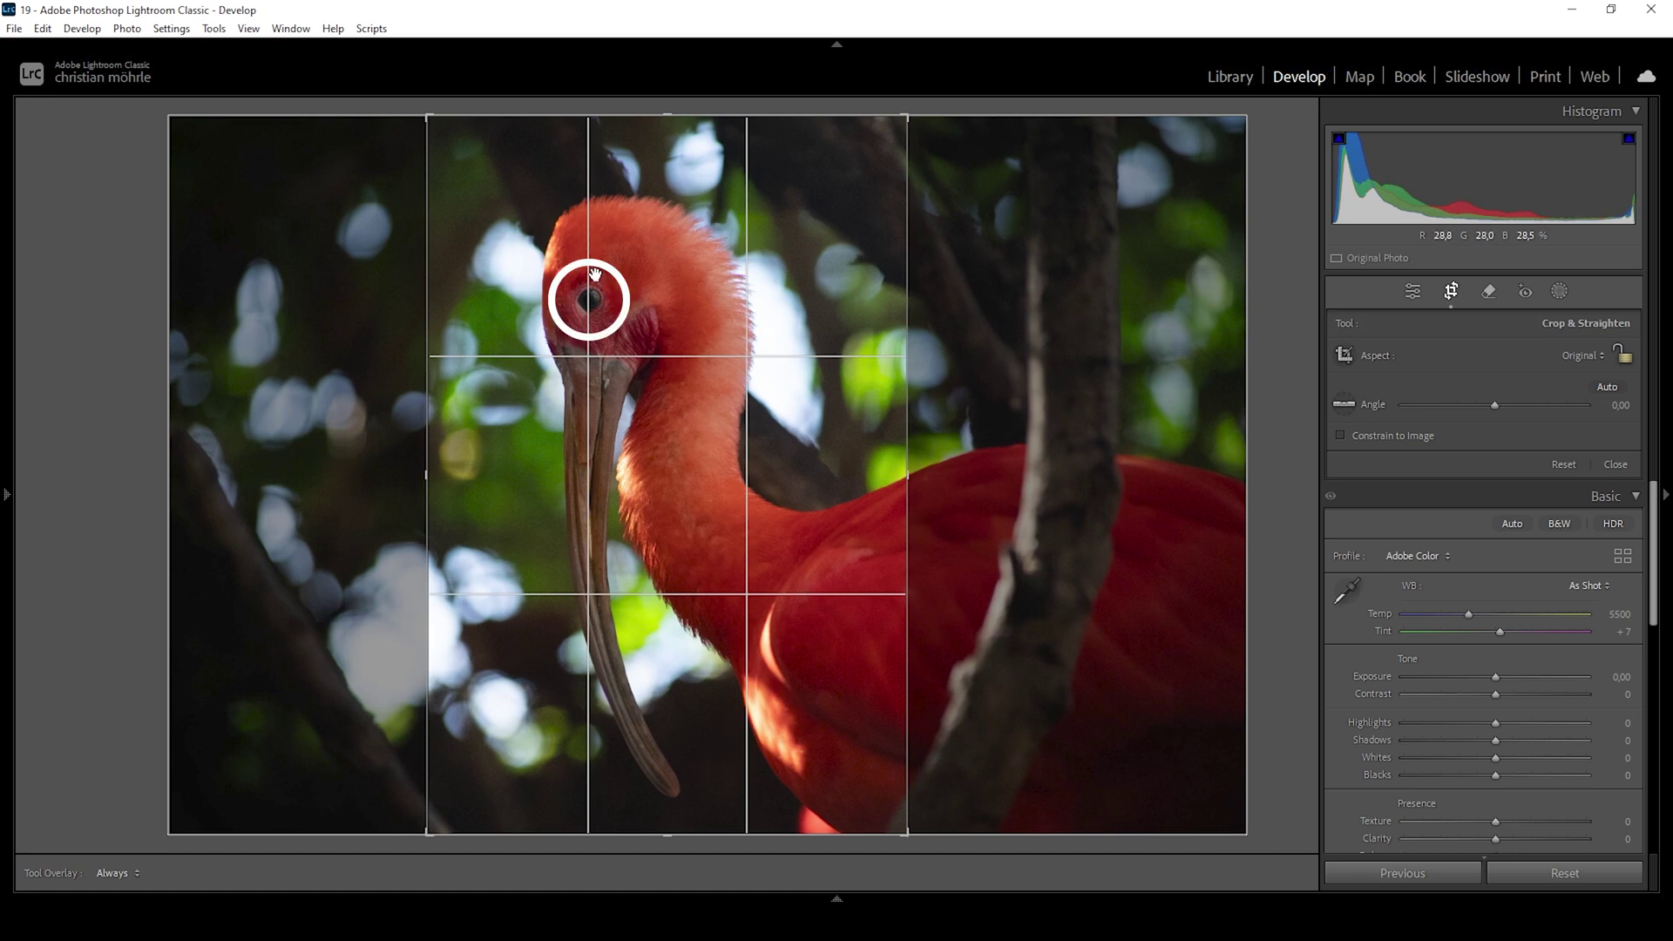
{"action": "left_click", "coordinate": [1413, 290]}
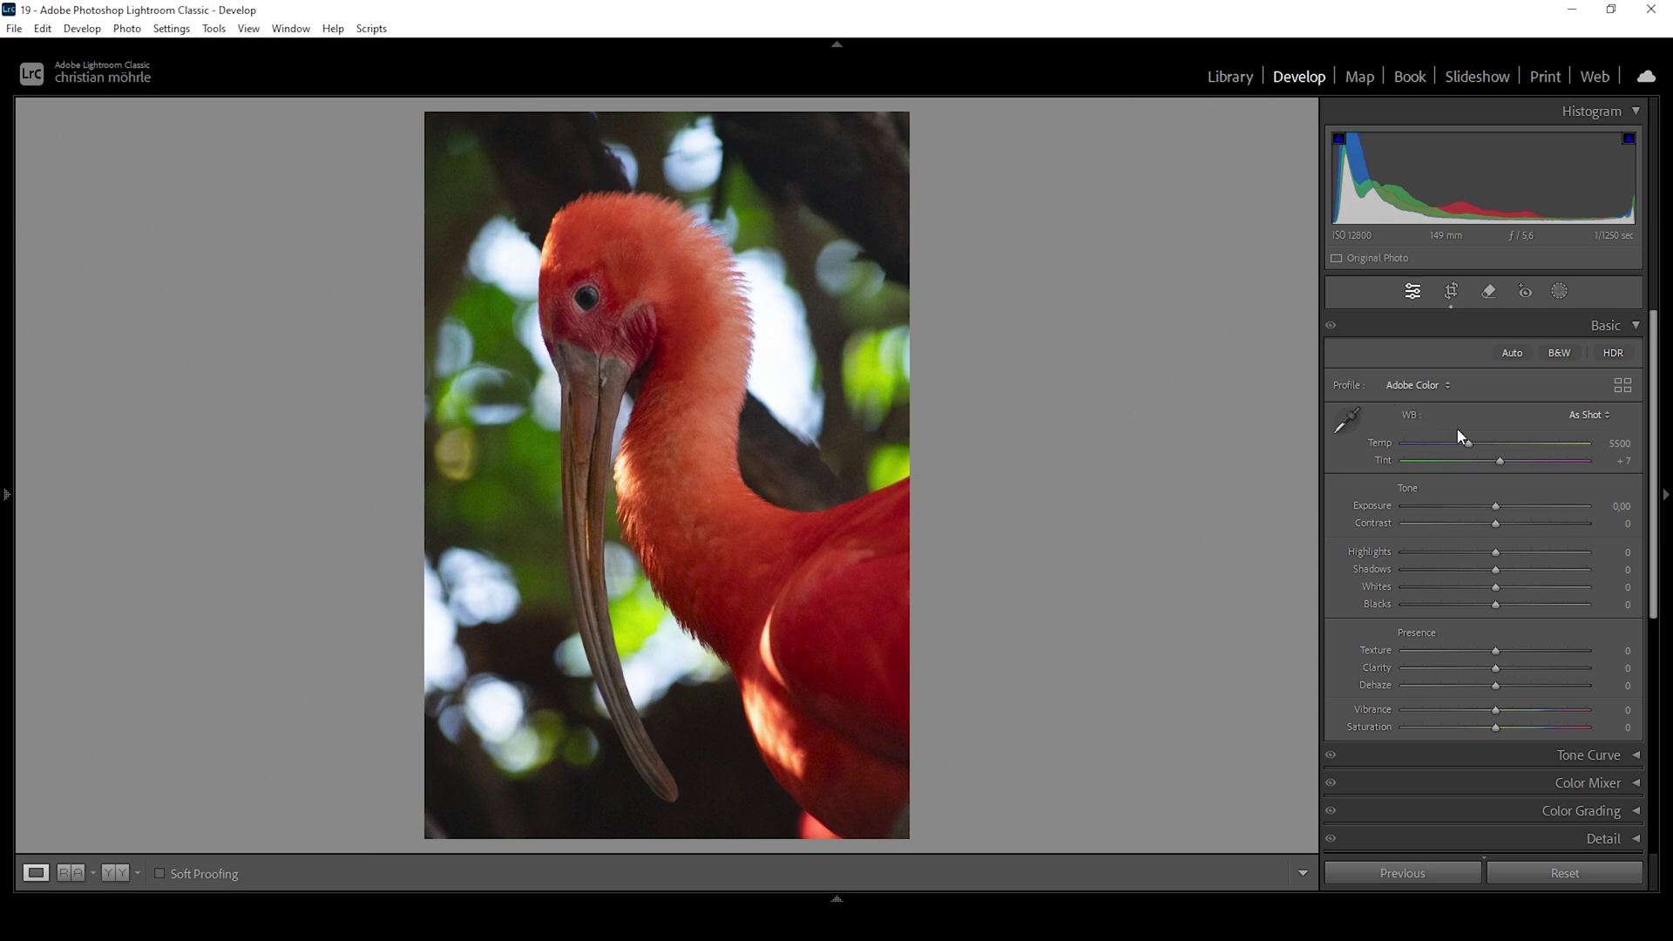
Step: Apply the Adobe Standard profile and set Highlights to -53, Whites to +17, Blacks to +20 and Shadows to +10
{"action": "left_click", "coordinate": [1416, 385]}
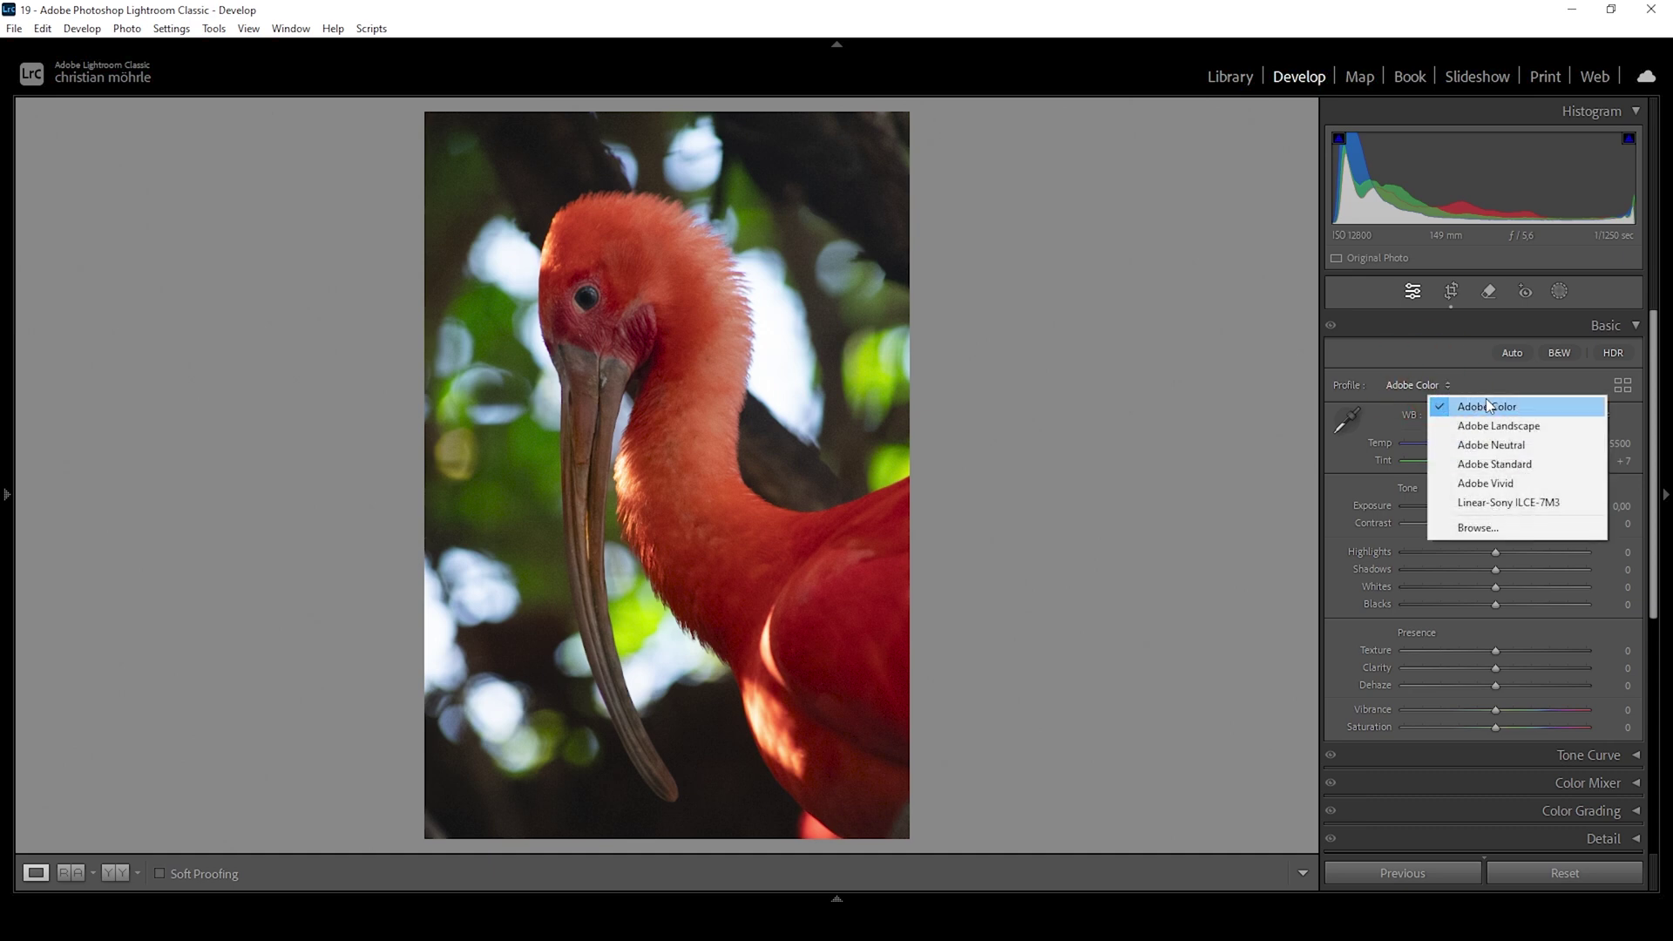
{"action": "left_click", "coordinate": [1527, 464]}
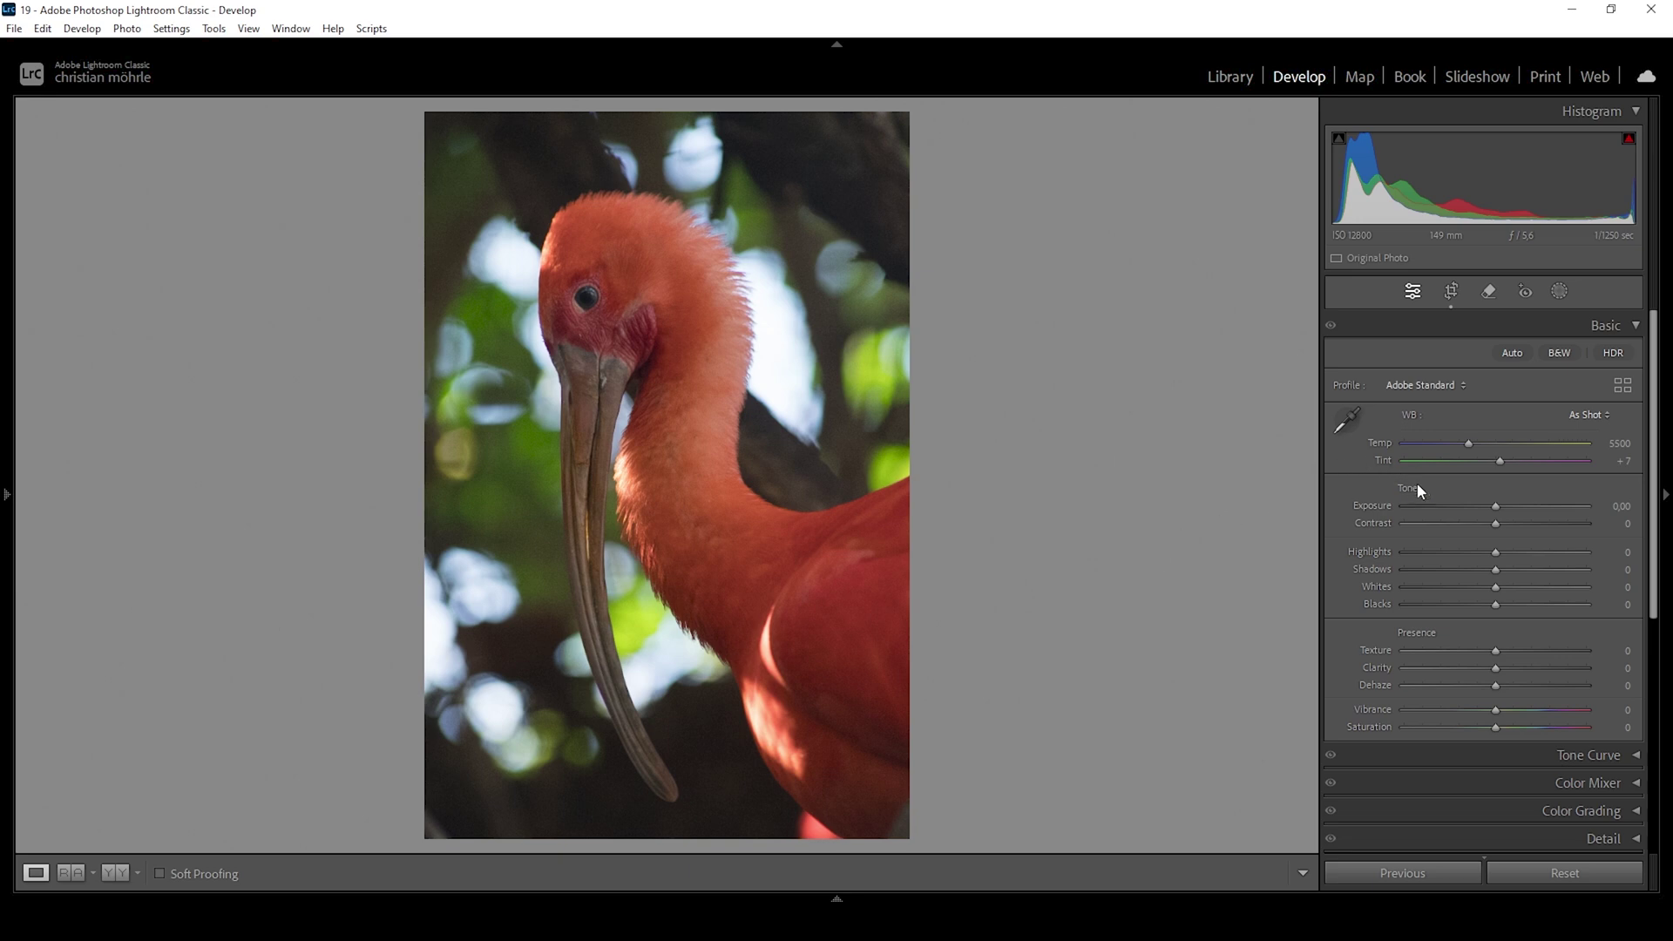
{"action": "left_click_drag", "start_coordinate": [1491, 556], "coordinate": [1443, 552]}
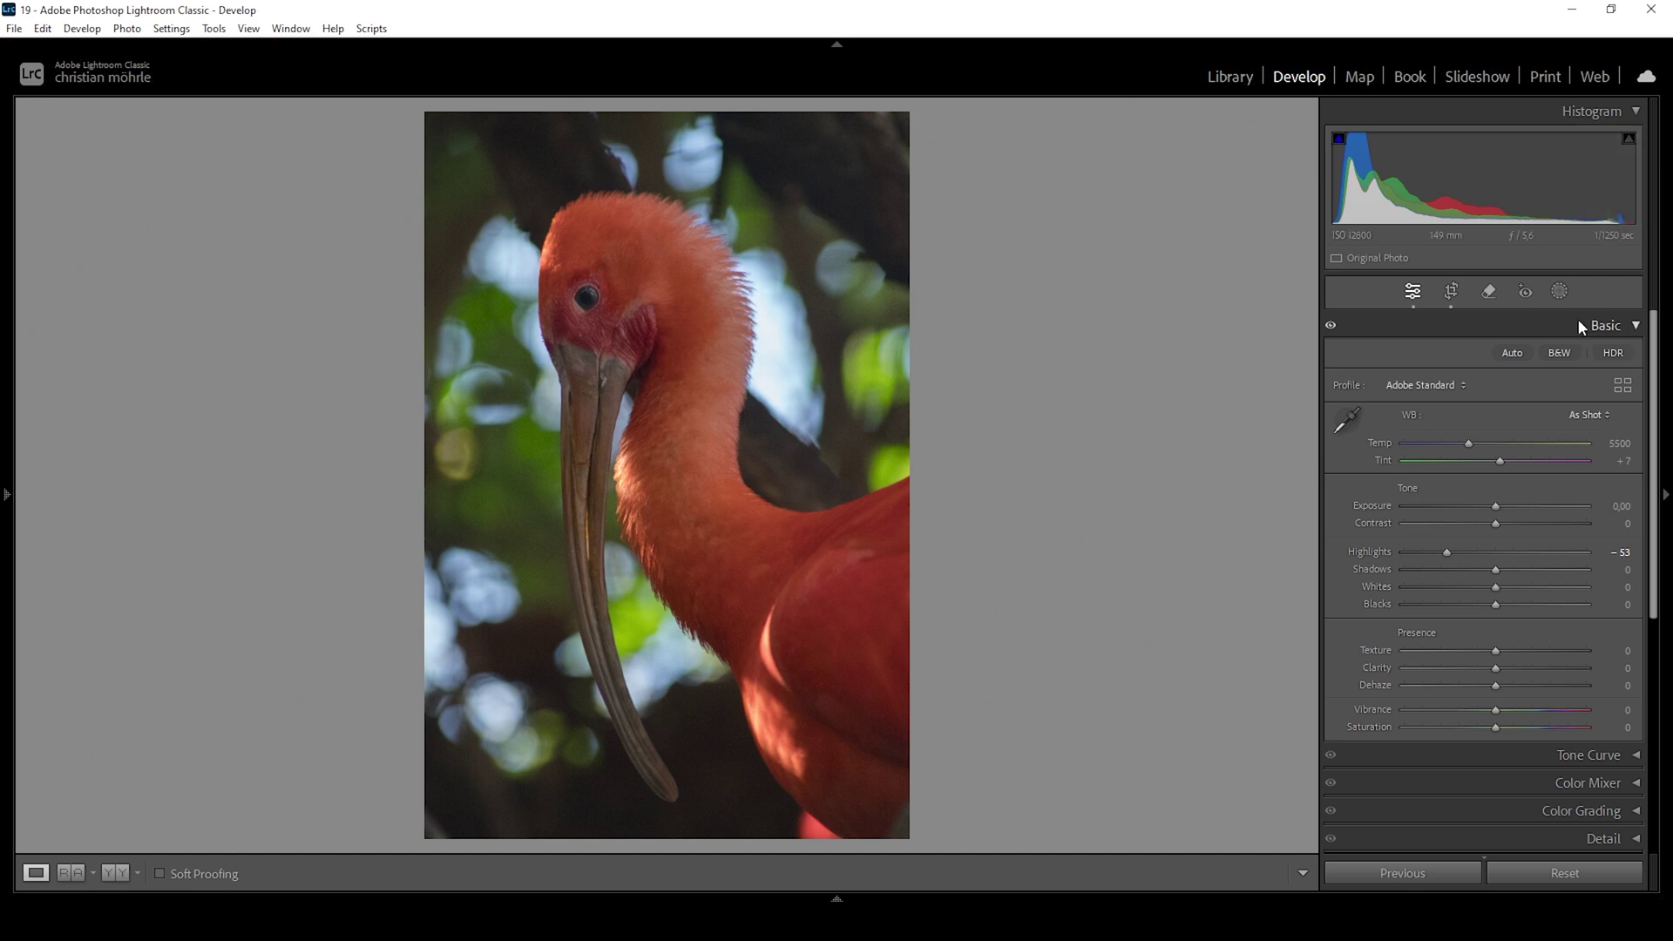
{"action": "left_click_drag", "start_coordinate": [1497, 585], "coordinate": [1508, 588]}
{"action": "left_click_drag", "start_coordinate": [1501, 603], "coordinate": [1514, 604]}
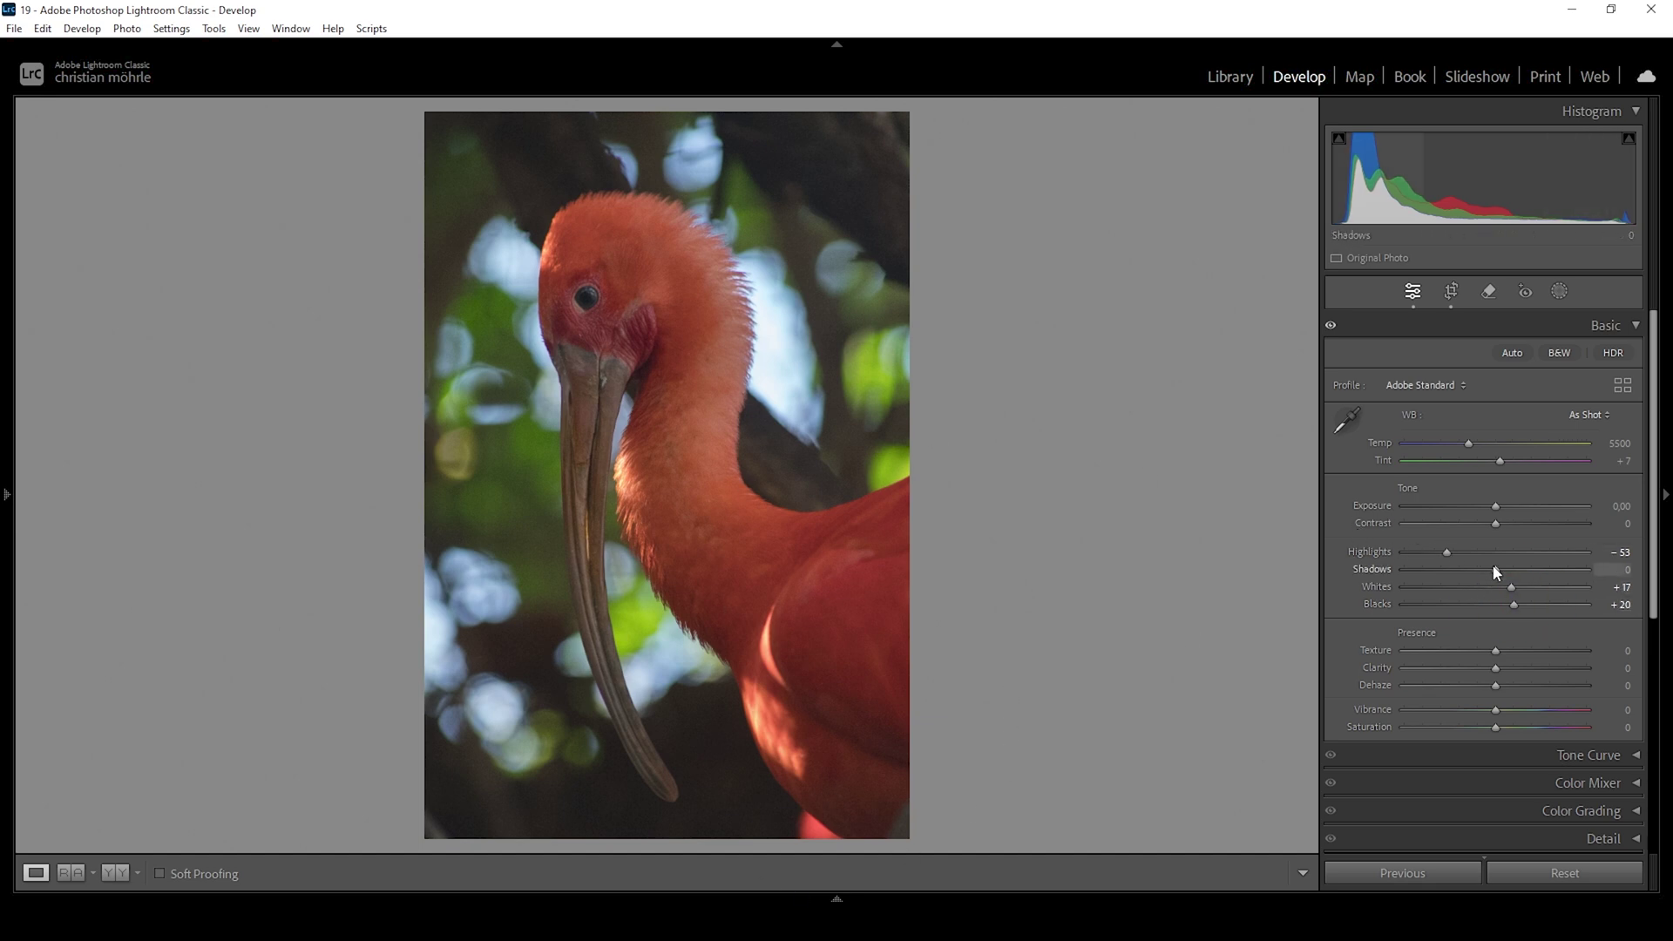
{"action": "left_click_drag", "start_coordinate": [1498, 568], "coordinate": [1505, 569]}
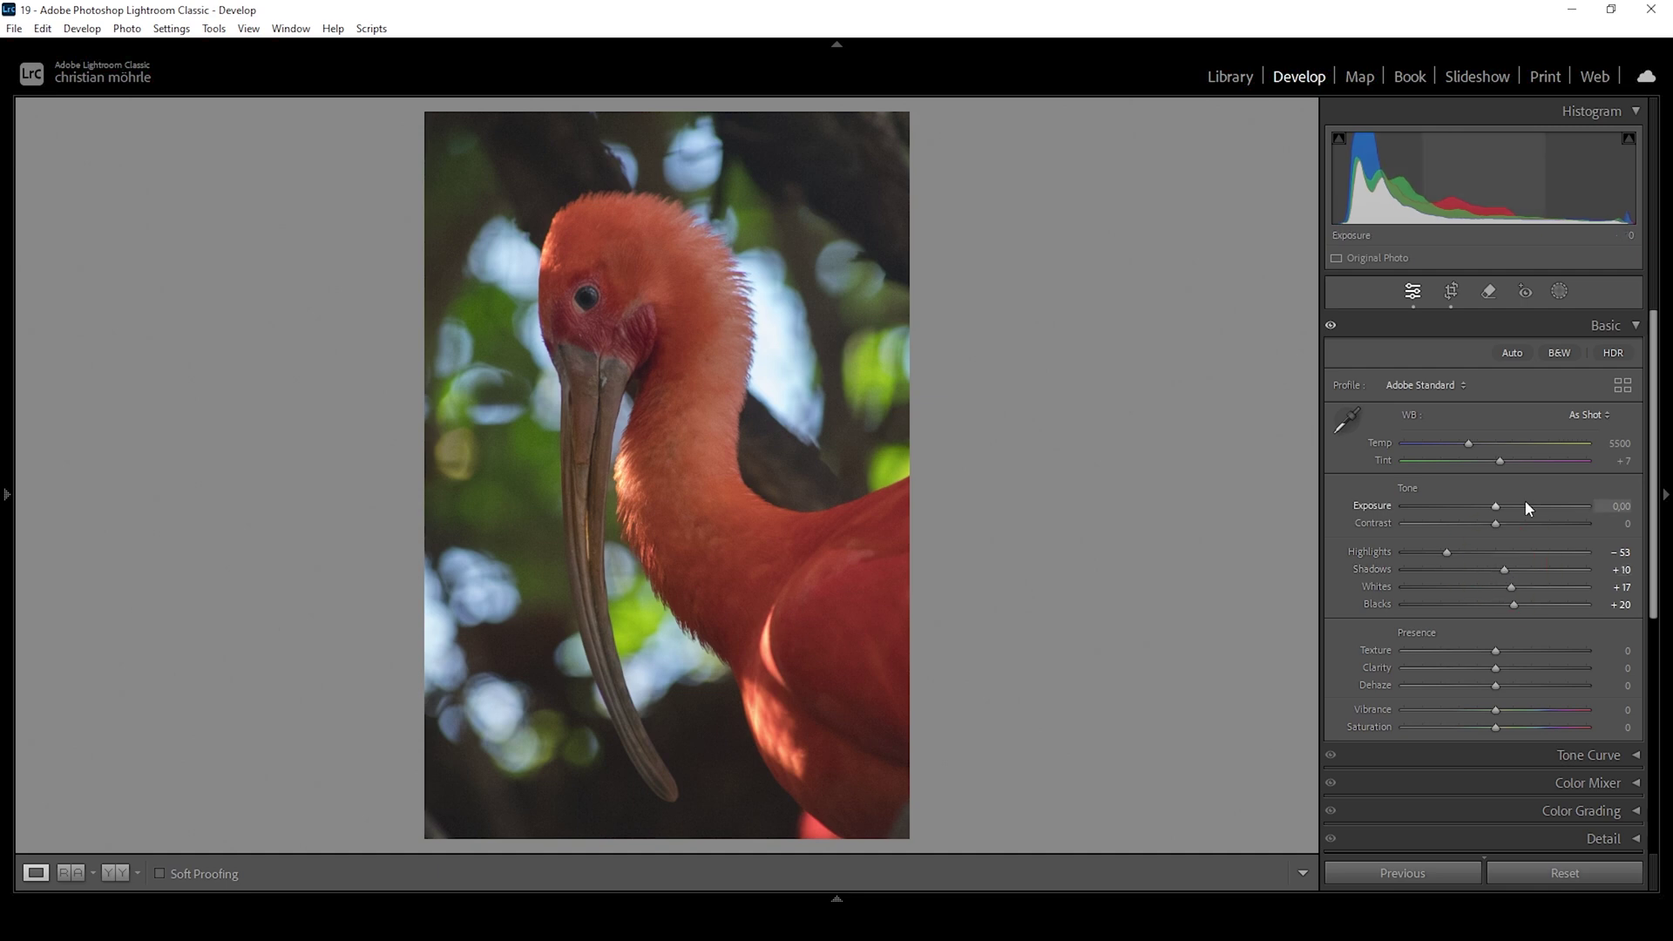
Step: Set Texture to +5, Clarity to +4 and Vibrance to +13, and compare the before and after versions
{"action": "left_click_drag", "start_coordinate": [1500, 653], "coordinate": [1501, 652]}
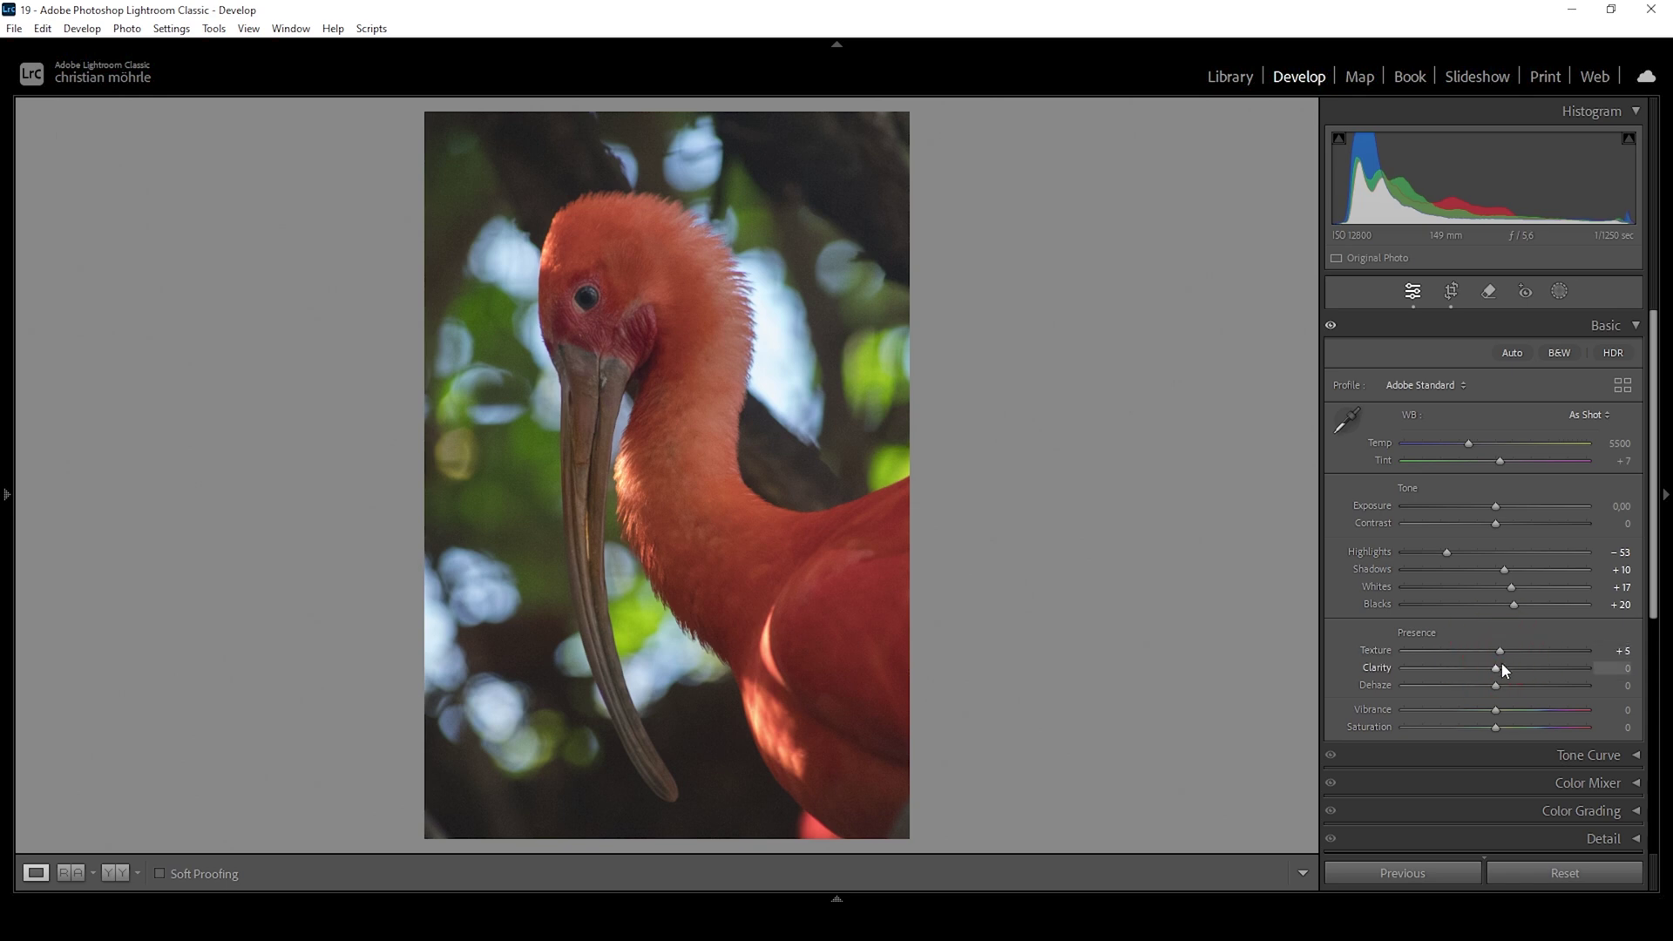
{"action": "left_click_drag", "start_coordinate": [1501, 667], "coordinate": [1501, 667]}
{"action": "left_click_drag", "start_coordinate": [1498, 709], "coordinate": [1508, 709]}
{"action": "left_click", "coordinate": [115, 872]}
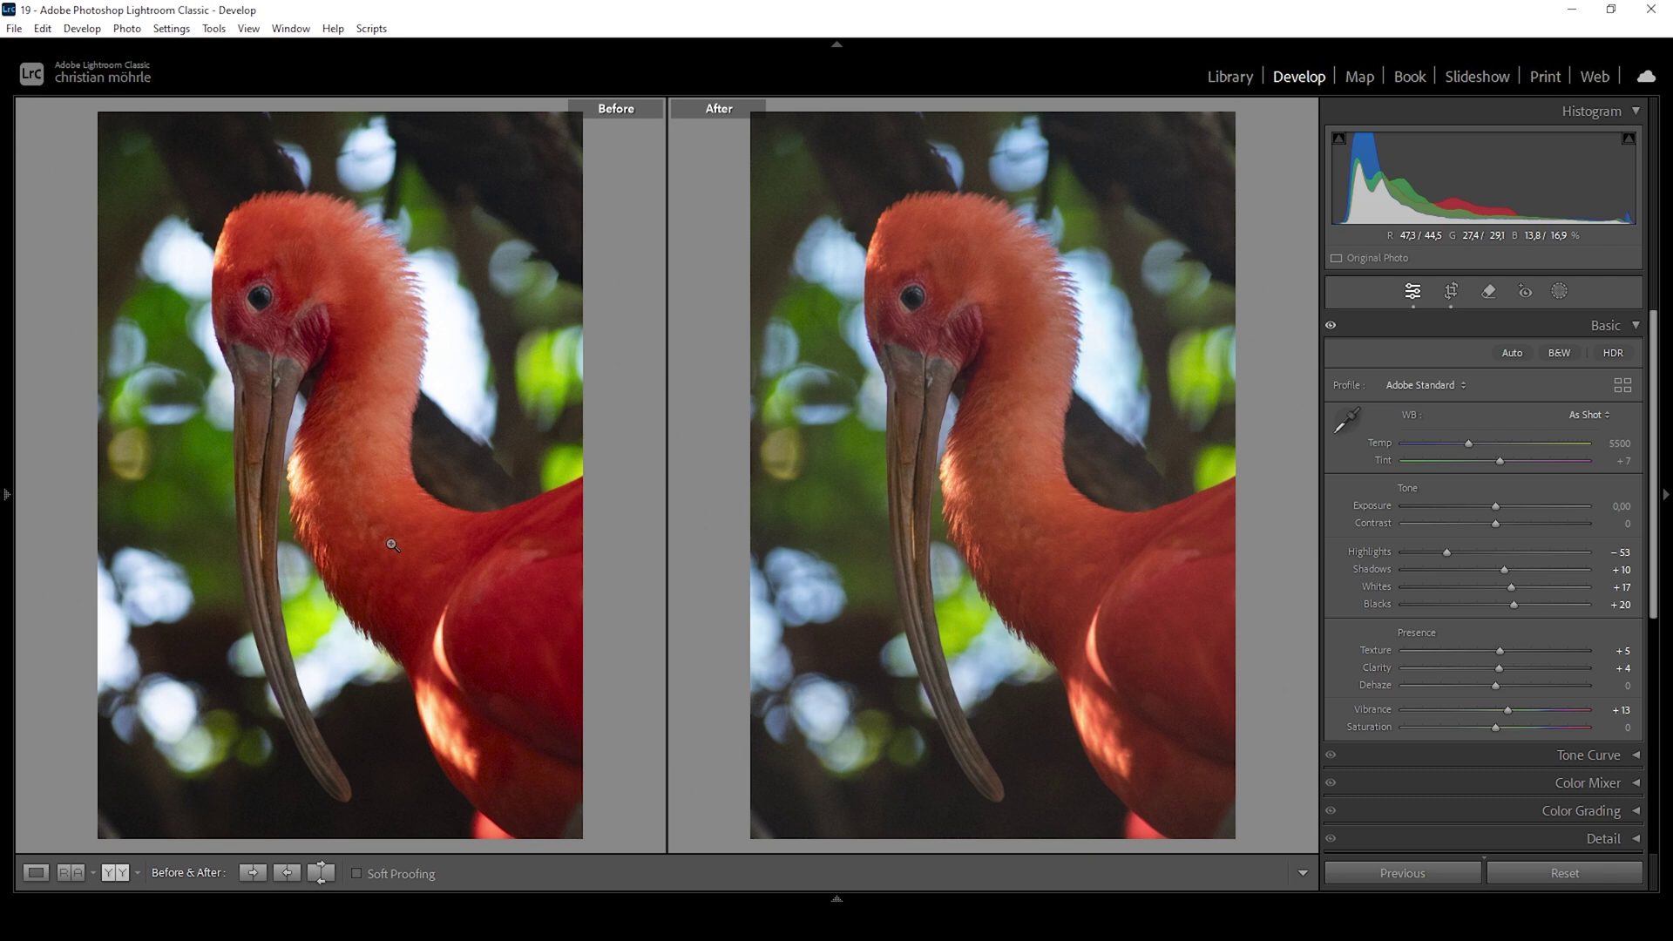
{"action": "key", "text": "y"}
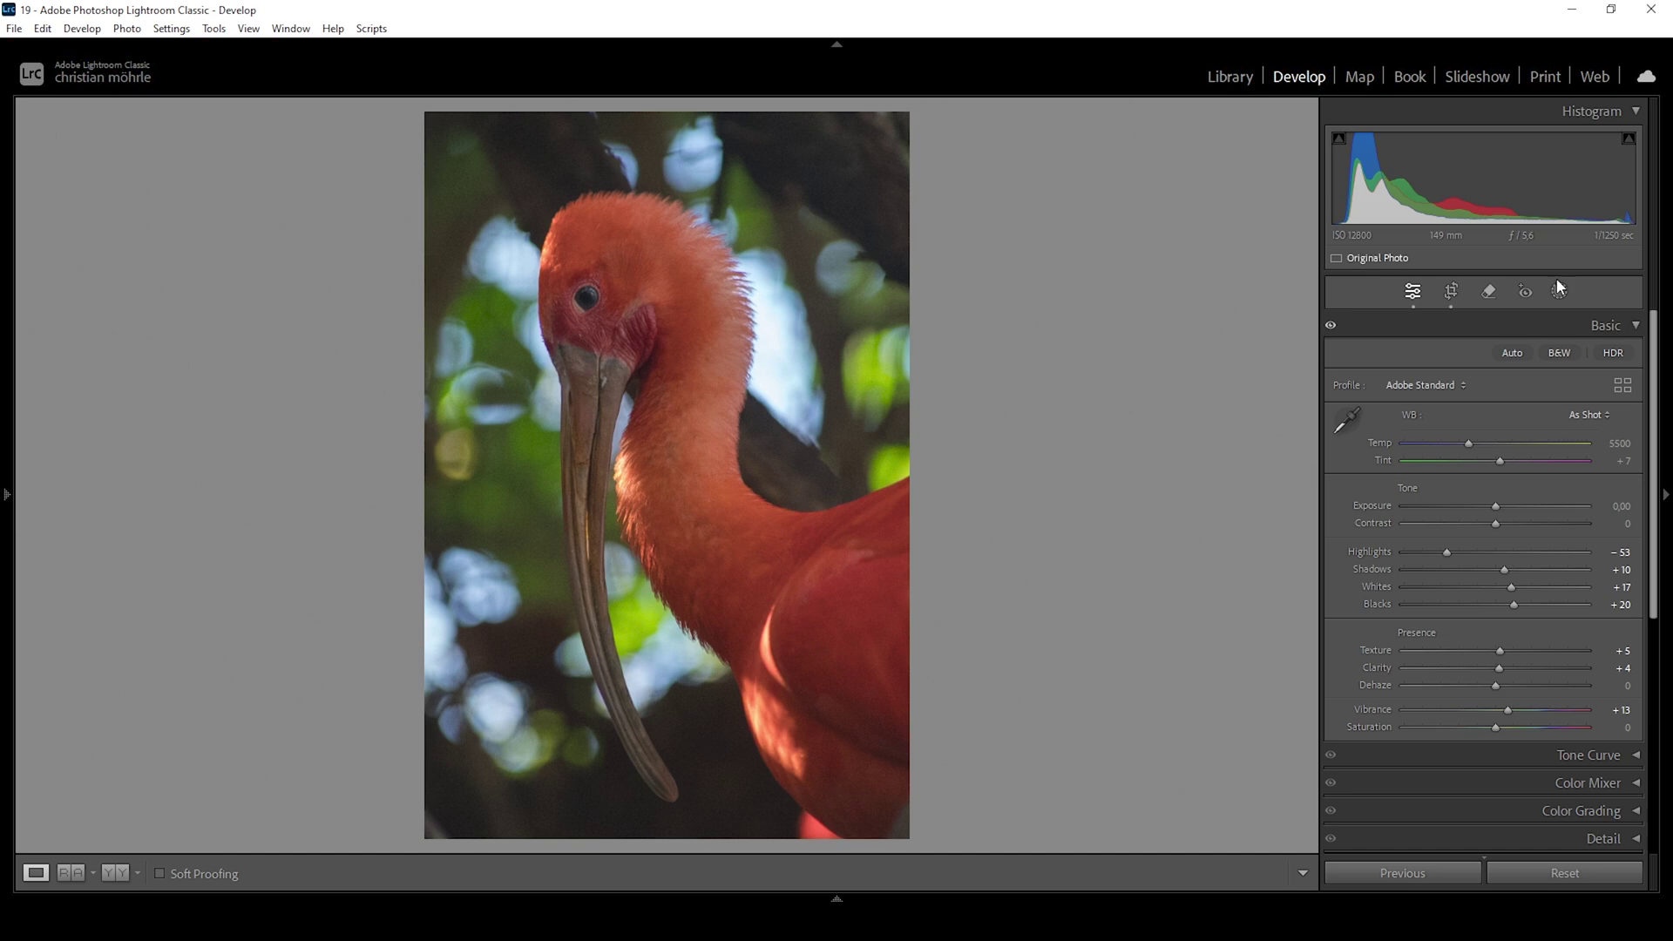
Step: Apply AI Denoise to the photo at a reduced amount, checking the feather detail with and without the enhancement
{"action": "left_click", "coordinate": [1636, 325]}
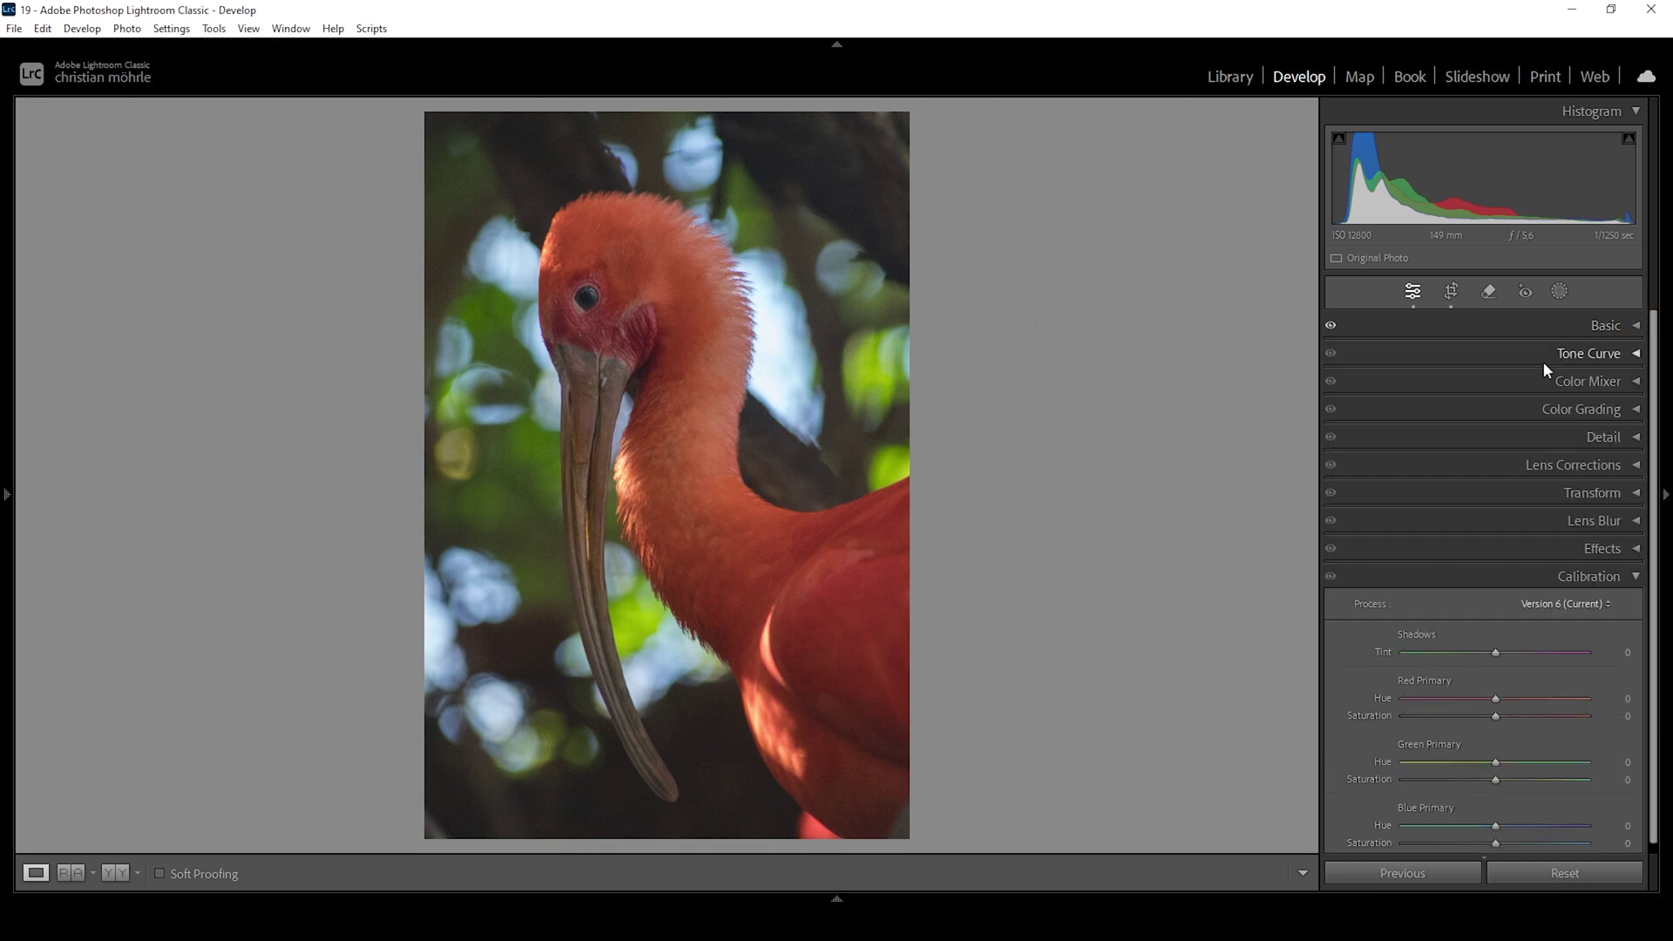
{"action": "left_click", "coordinate": [1635, 439]}
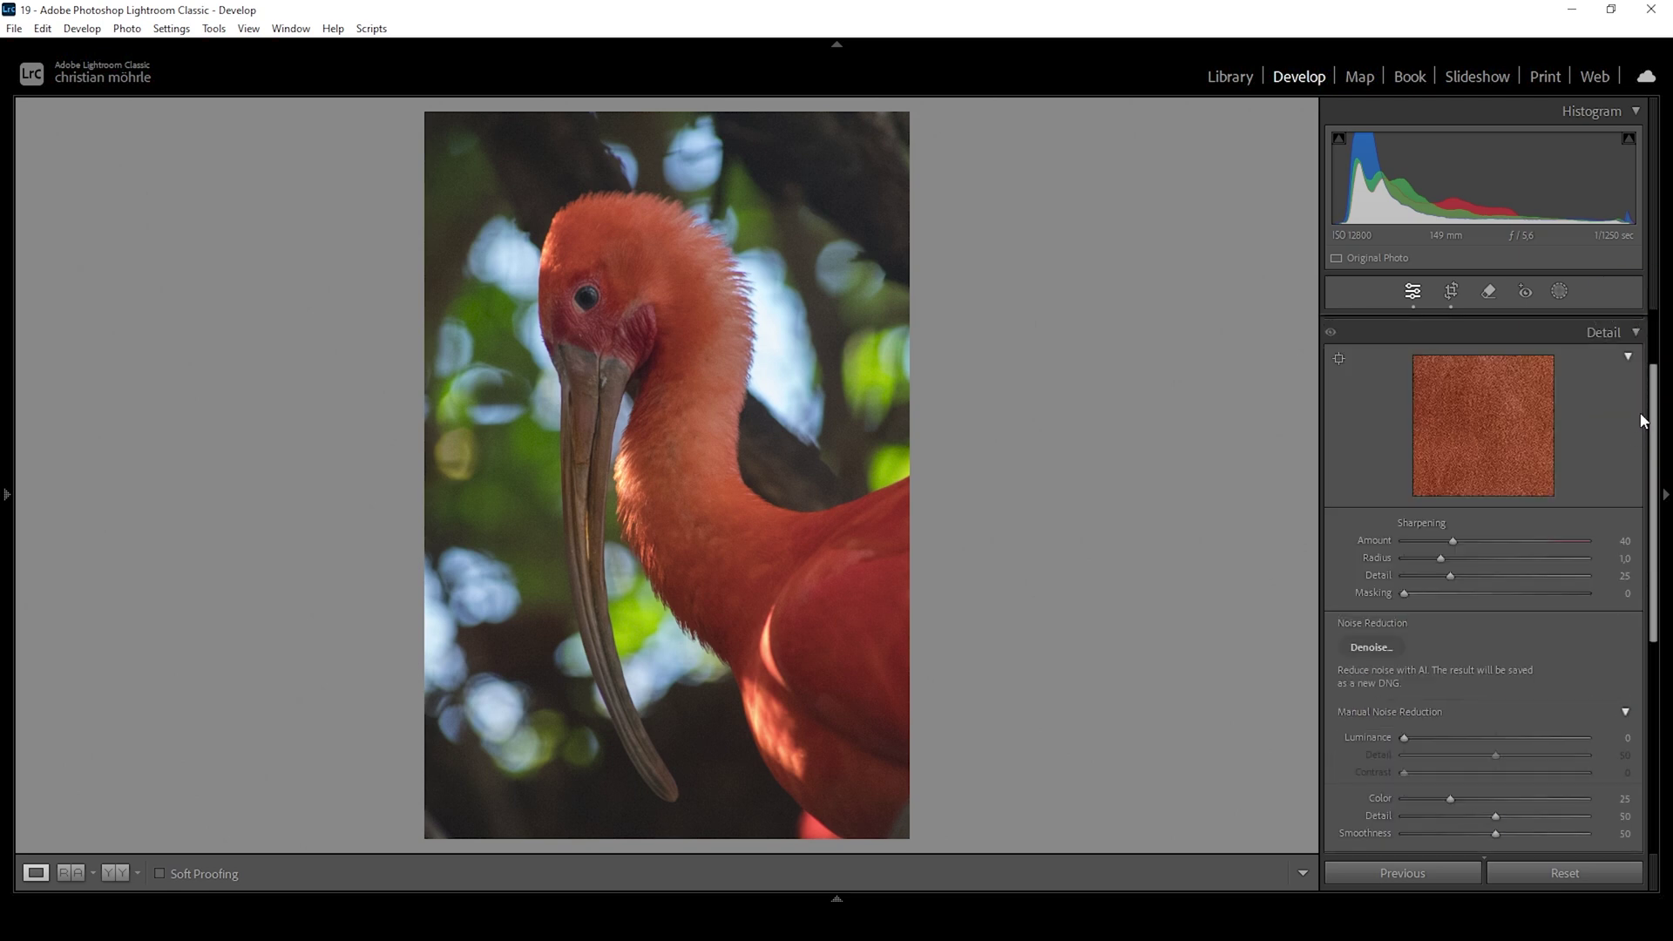
{"action": "scroll", "coordinate": [1540, 599], "scroll_direction": "down", "scroll_amount": 2}
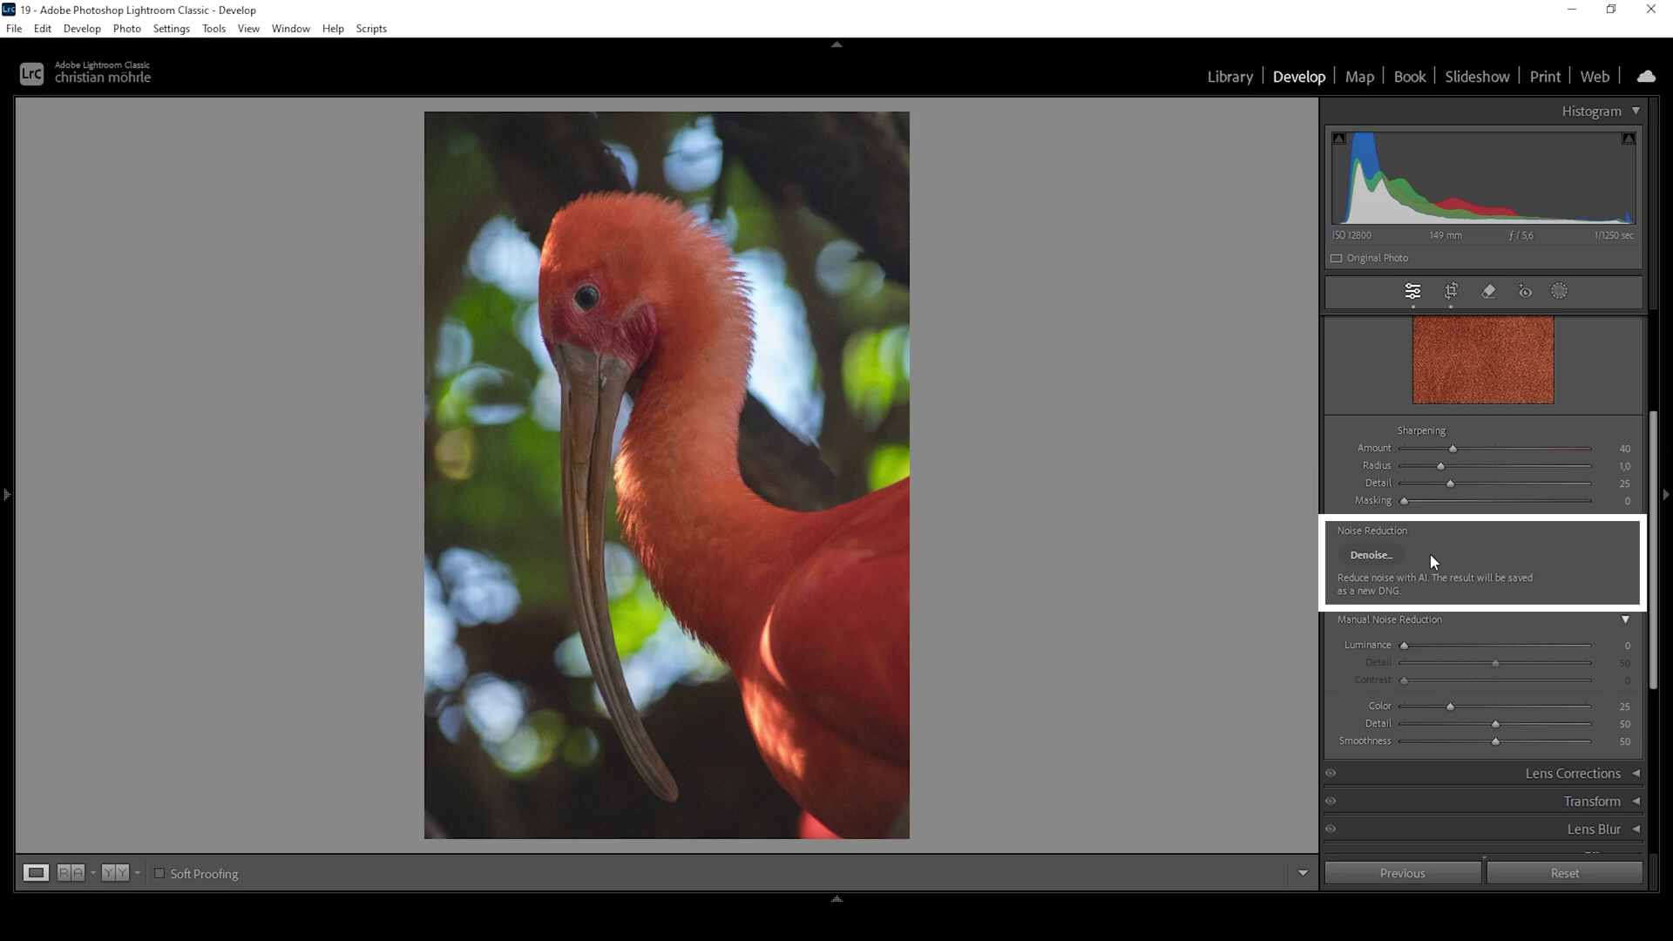
{"action": "left_click", "coordinate": [1381, 557]}
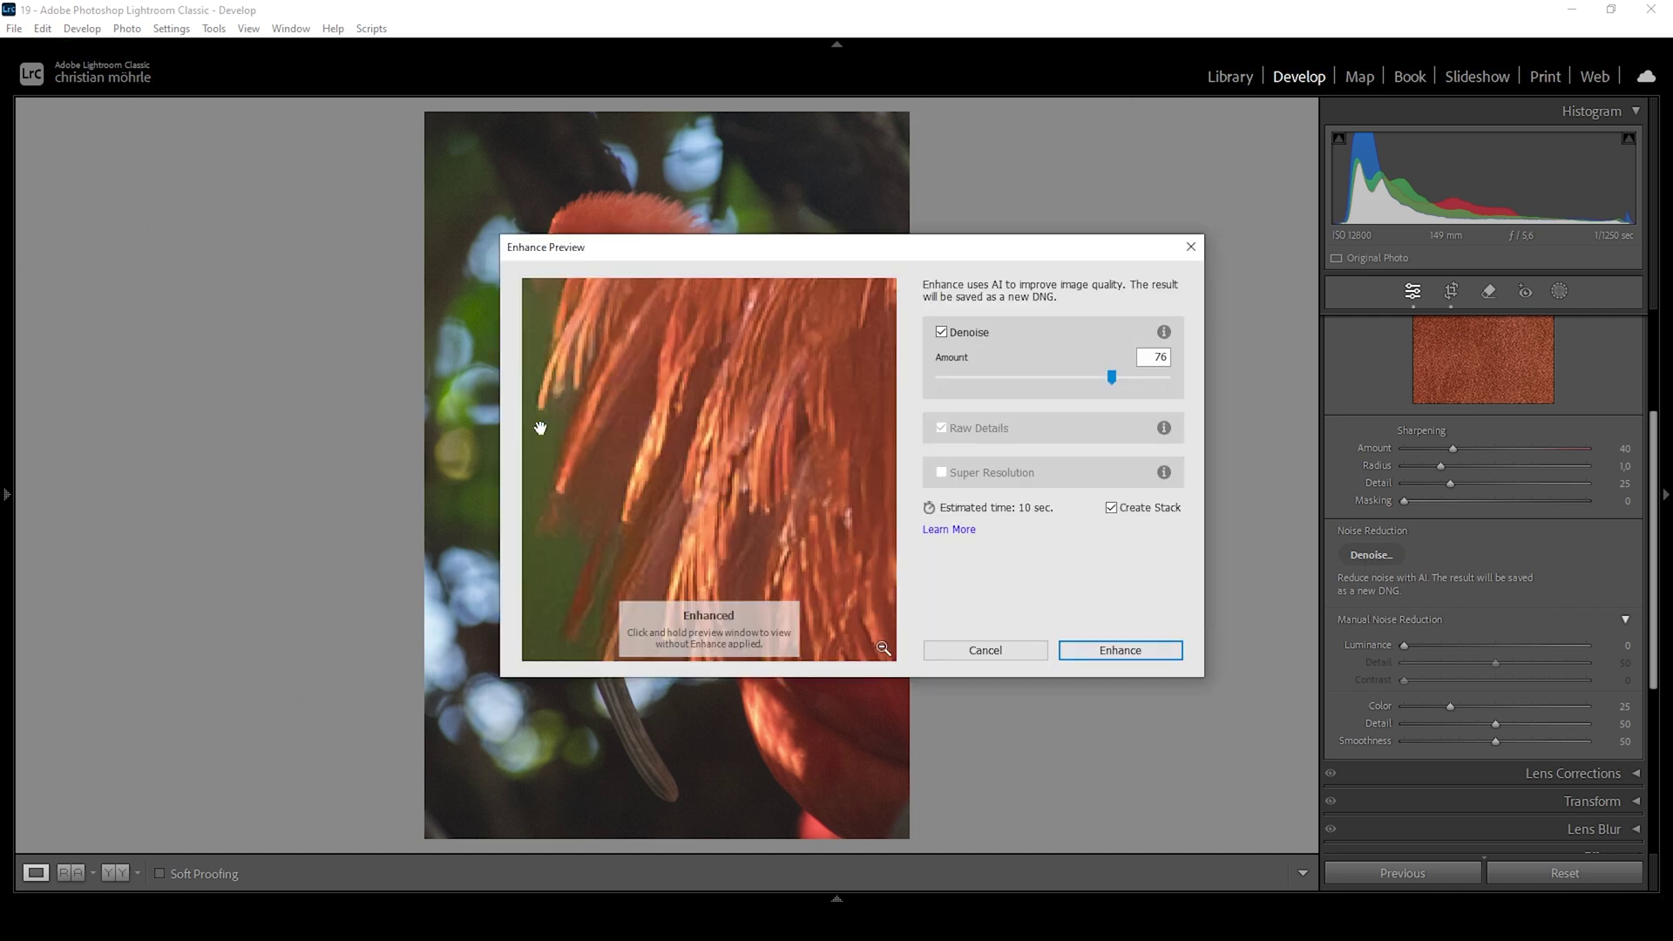
{"action": "left_click_drag", "start_coordinate": [784, 410], "coordinate": [766, 444]}
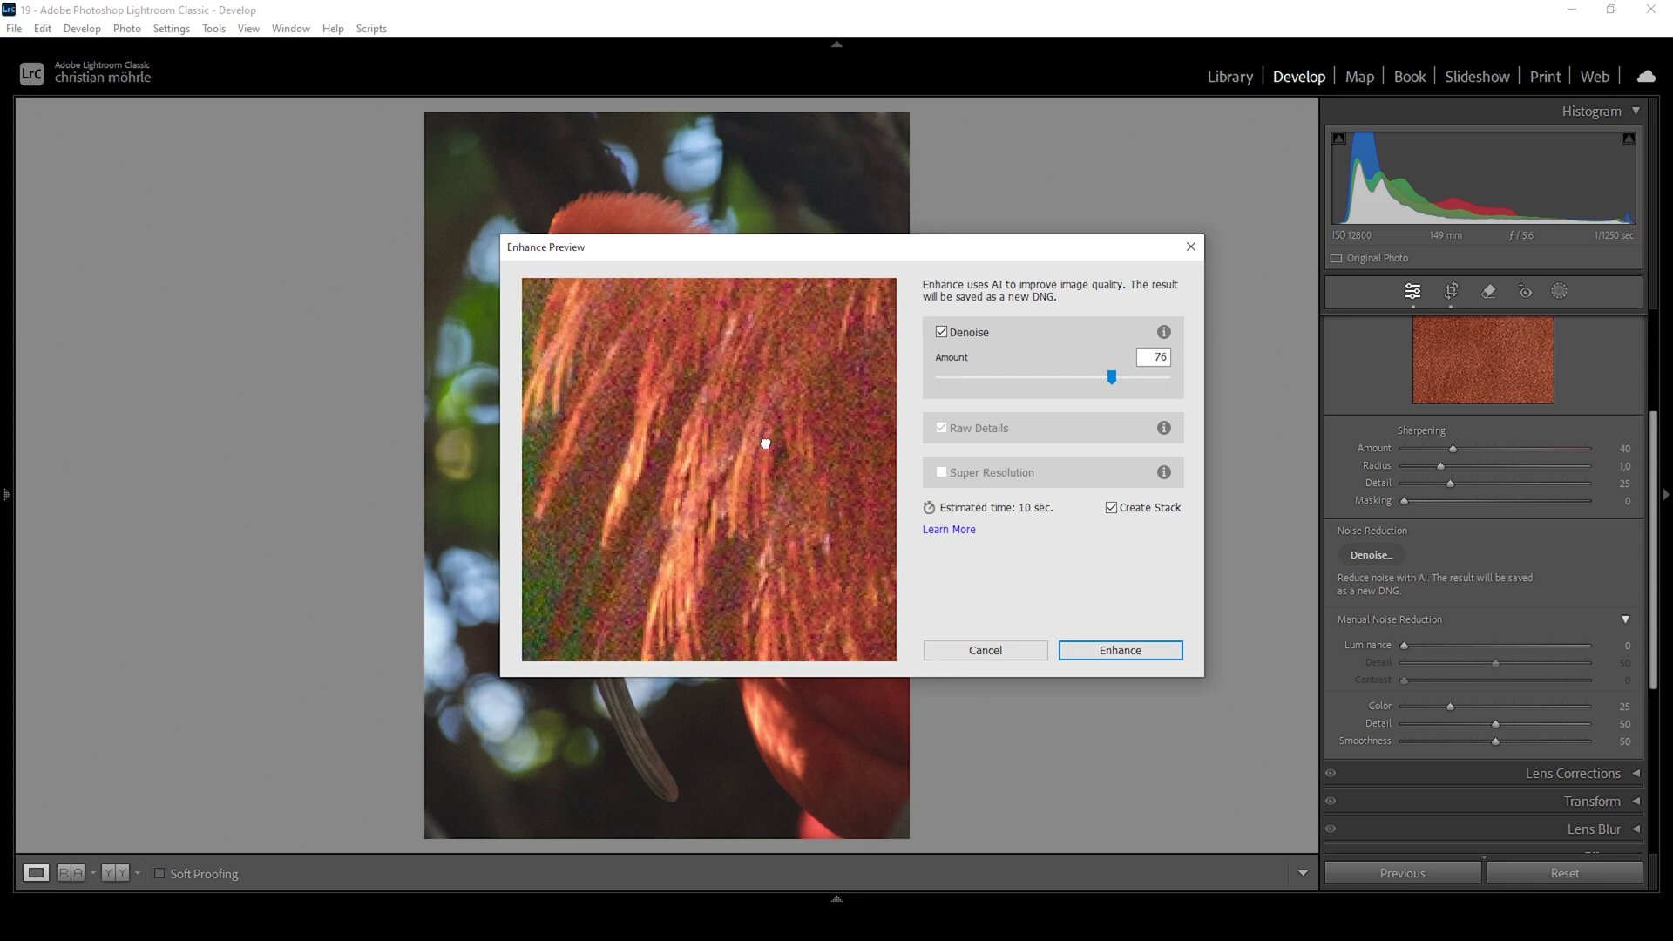
{"action": "left_click_drag", "start_coordinate": [766, 444], "coordinate": [767, 441]}
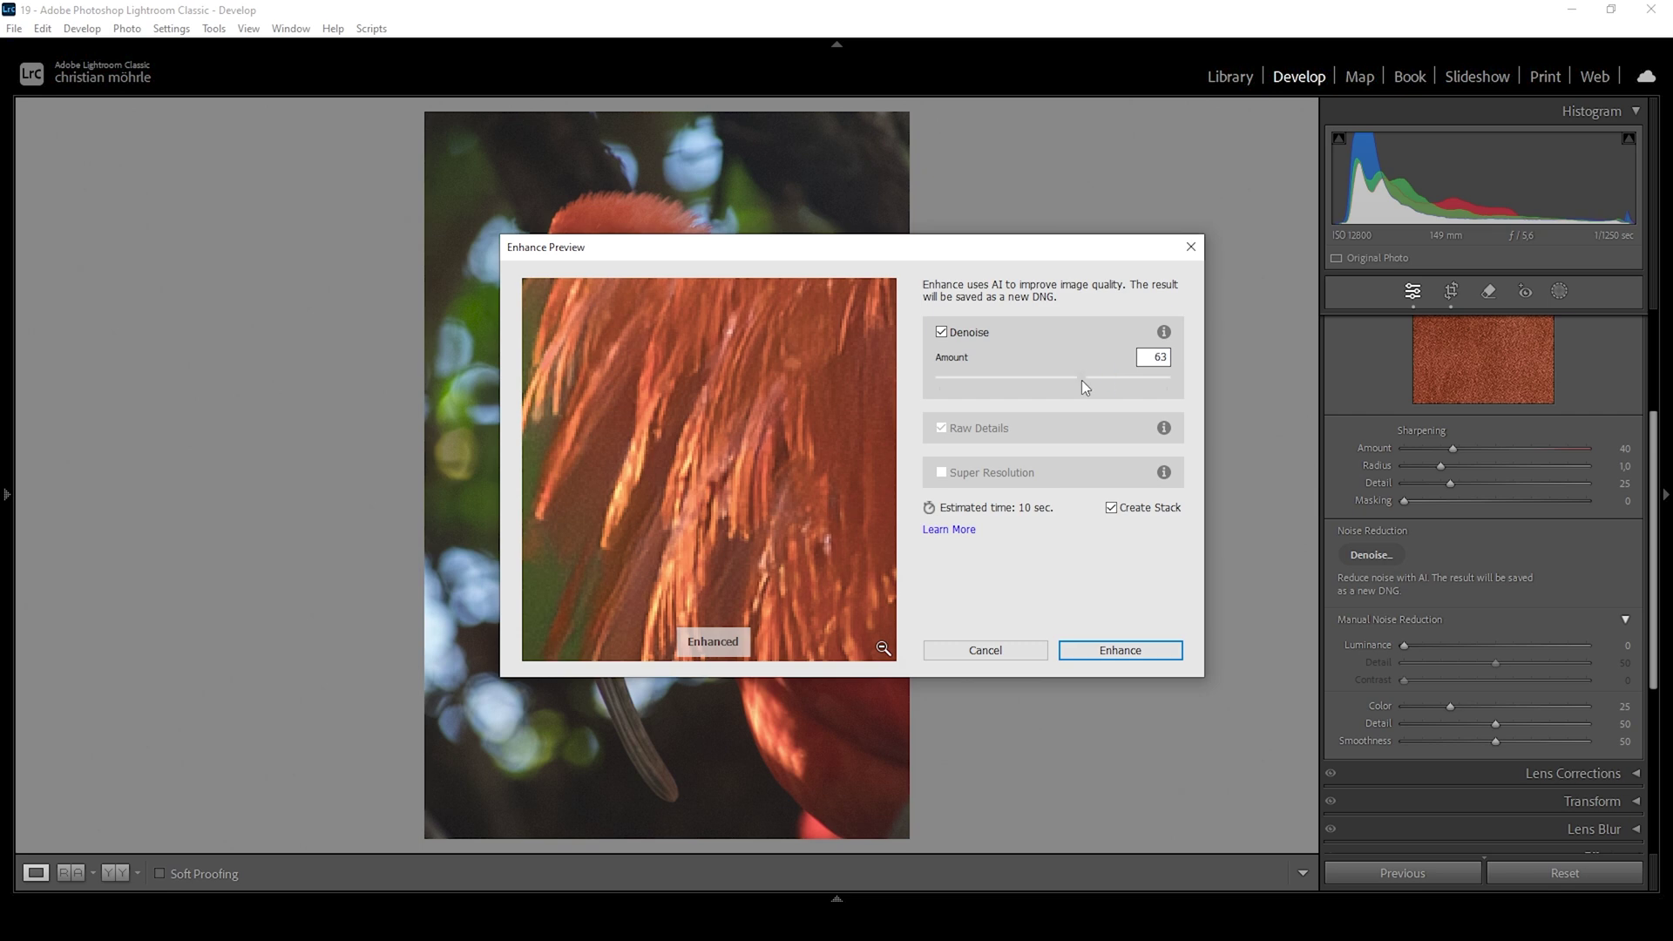
{"action": "left_click_drag", "start_coordinate": [1053, 384], "coordinate": [1041, 384]}
{"action": "left_click", "coordinate": [1152, 650]}
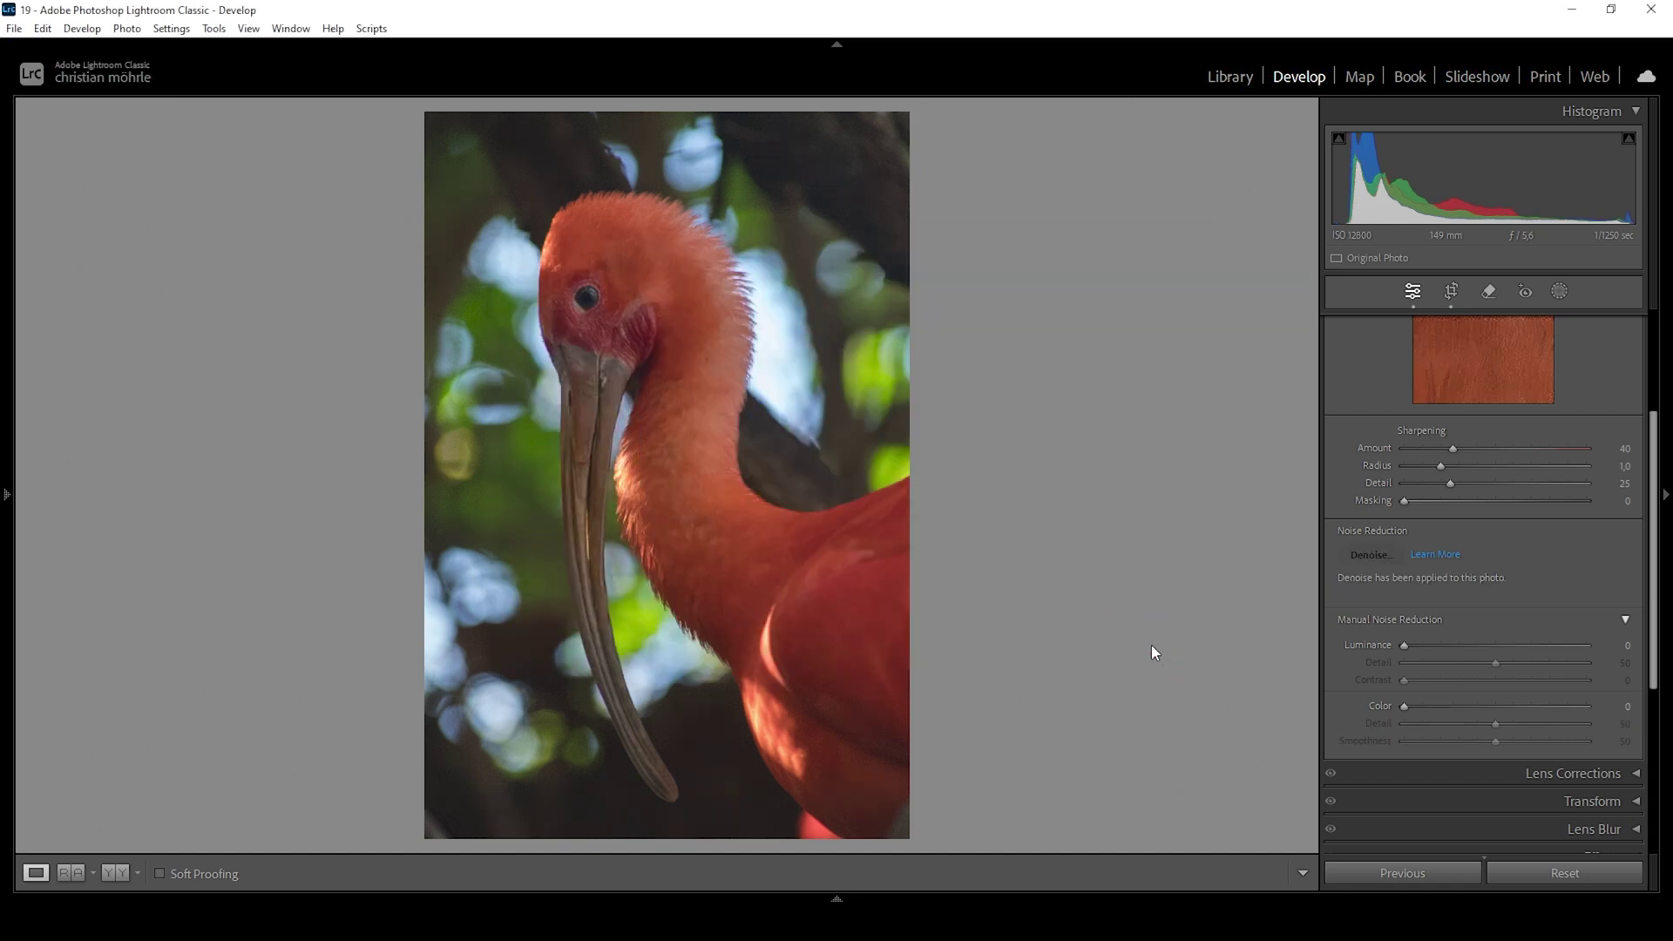
{"action": "scroll", "coordinate": [1478, 660], "scroll_direction": "up", "scroll_amount": 3}
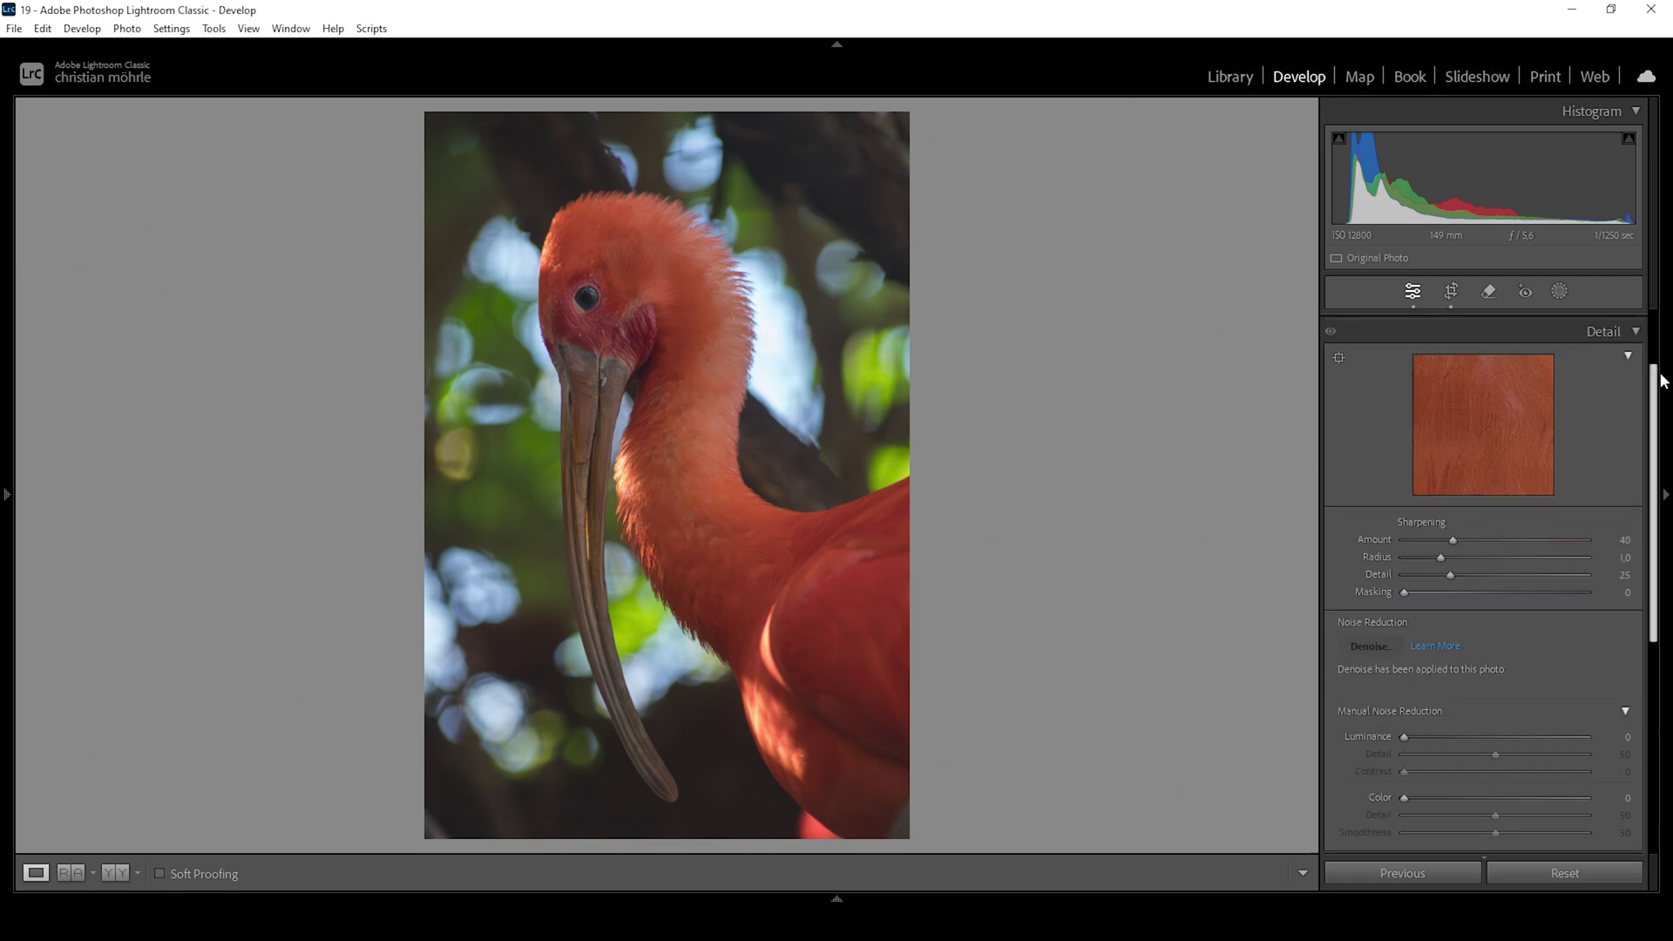
{"action": "left_click", "coordinate": [1634, 382]}
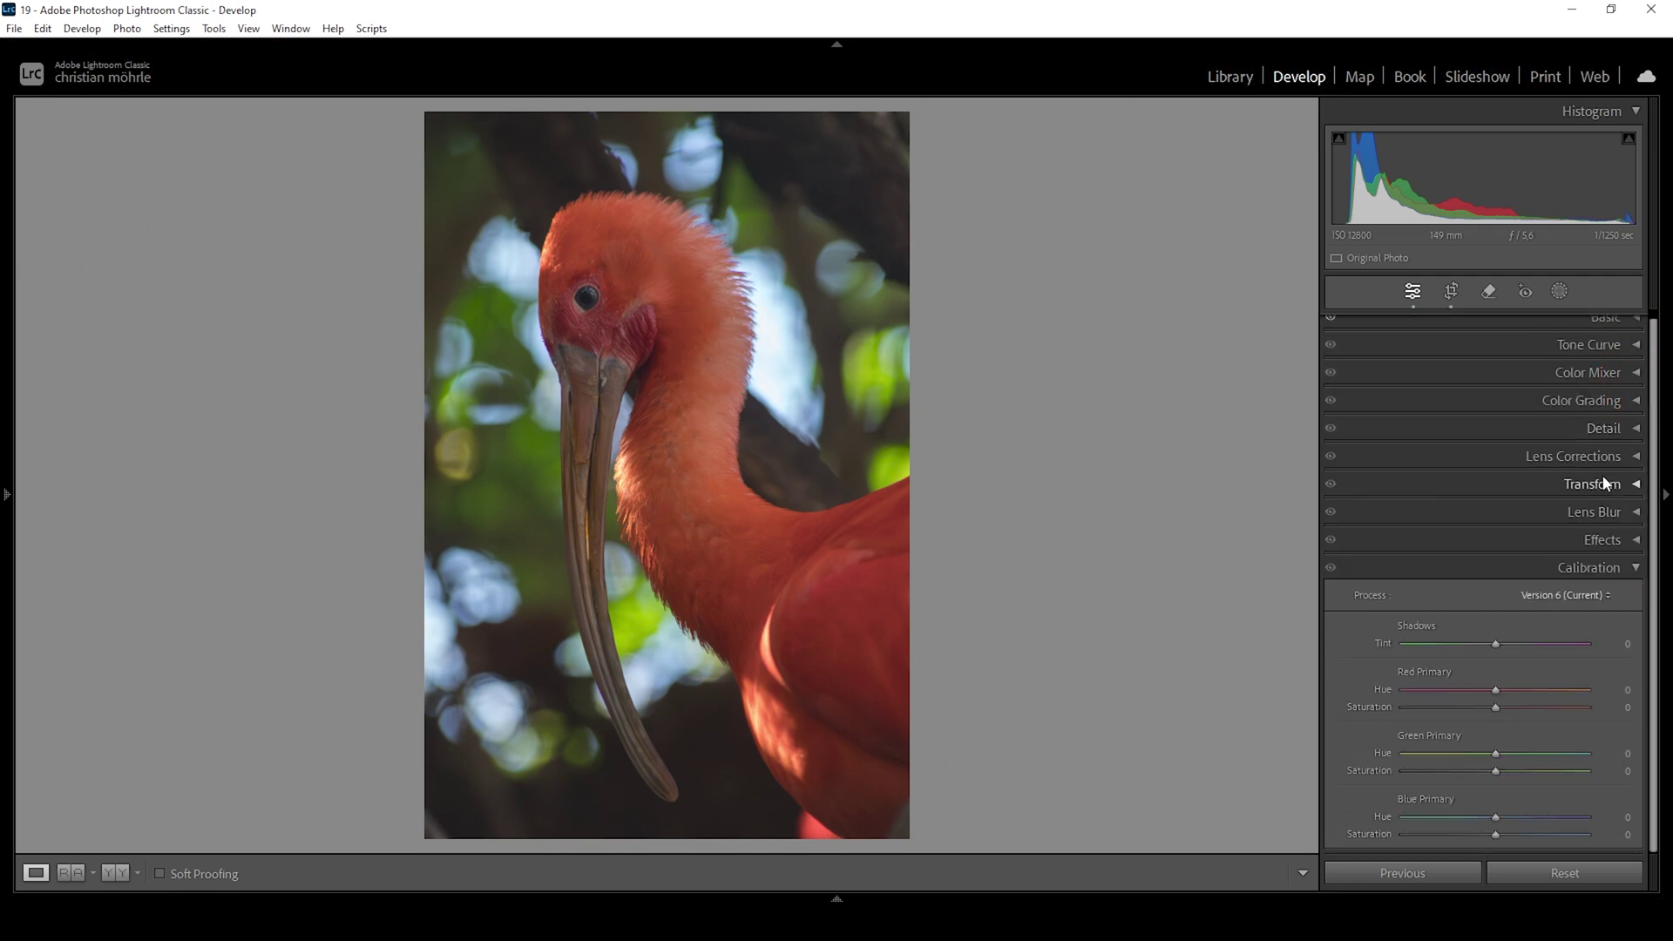
Step: Add a subtle dark post-crop vignette with an amount of about -13
{"action": "left_click", "coordinate": [1623, 542]}
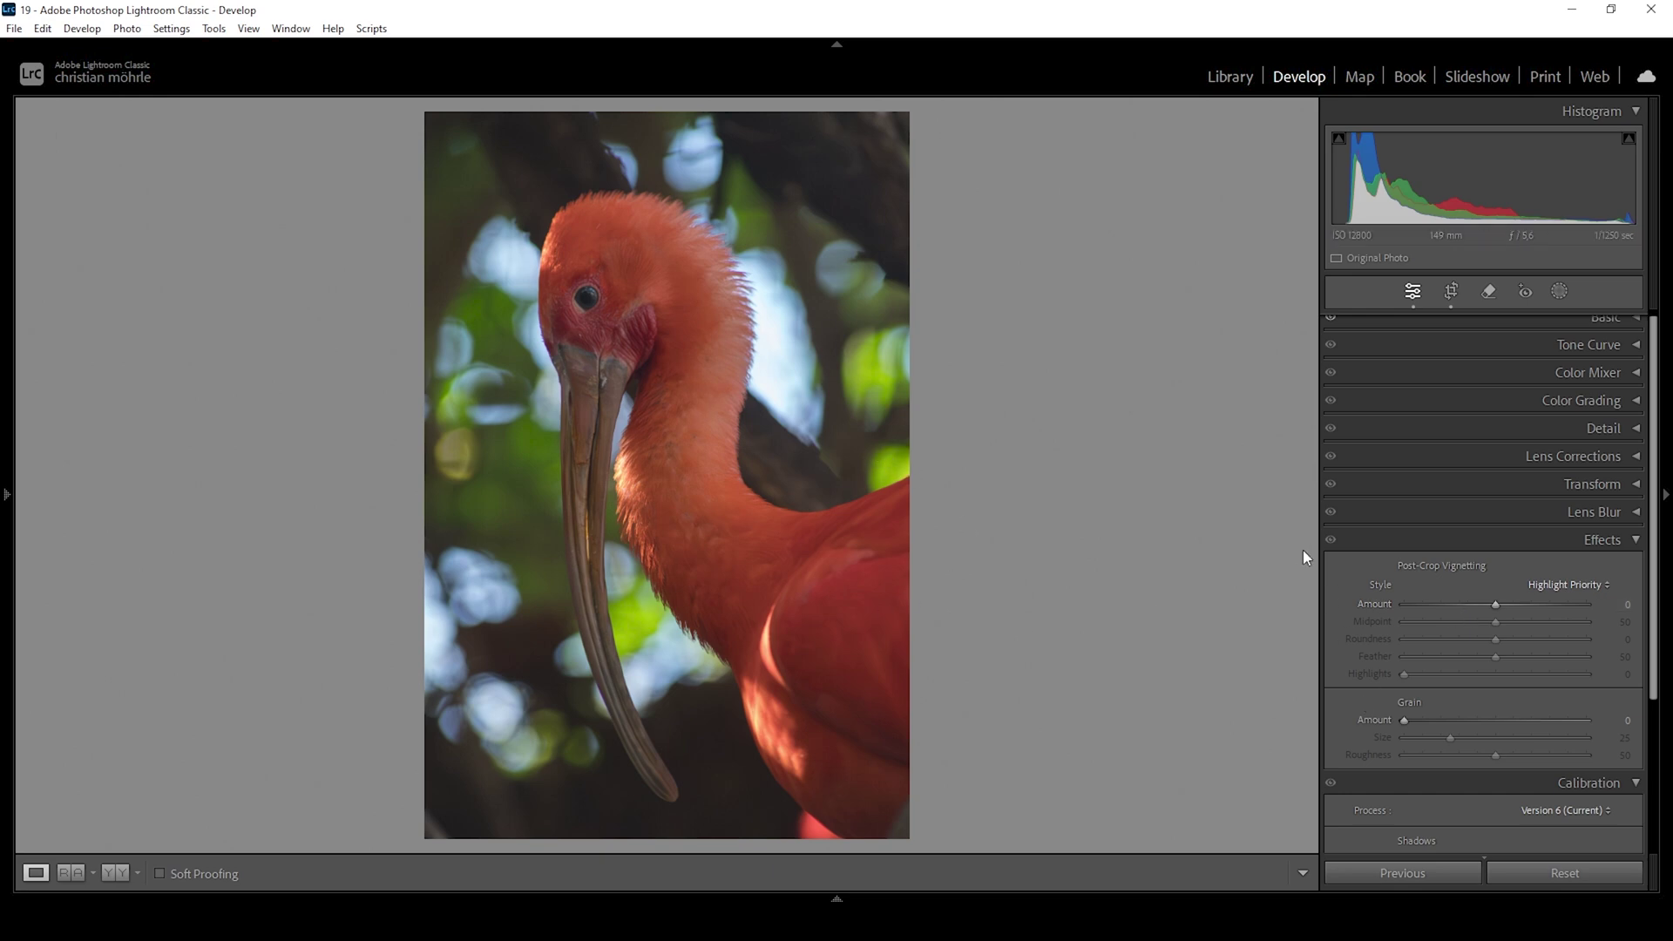
{"action": "left_click_drag", "start_coordinate": [1494, 606], "coordinate": [1480, 605]}
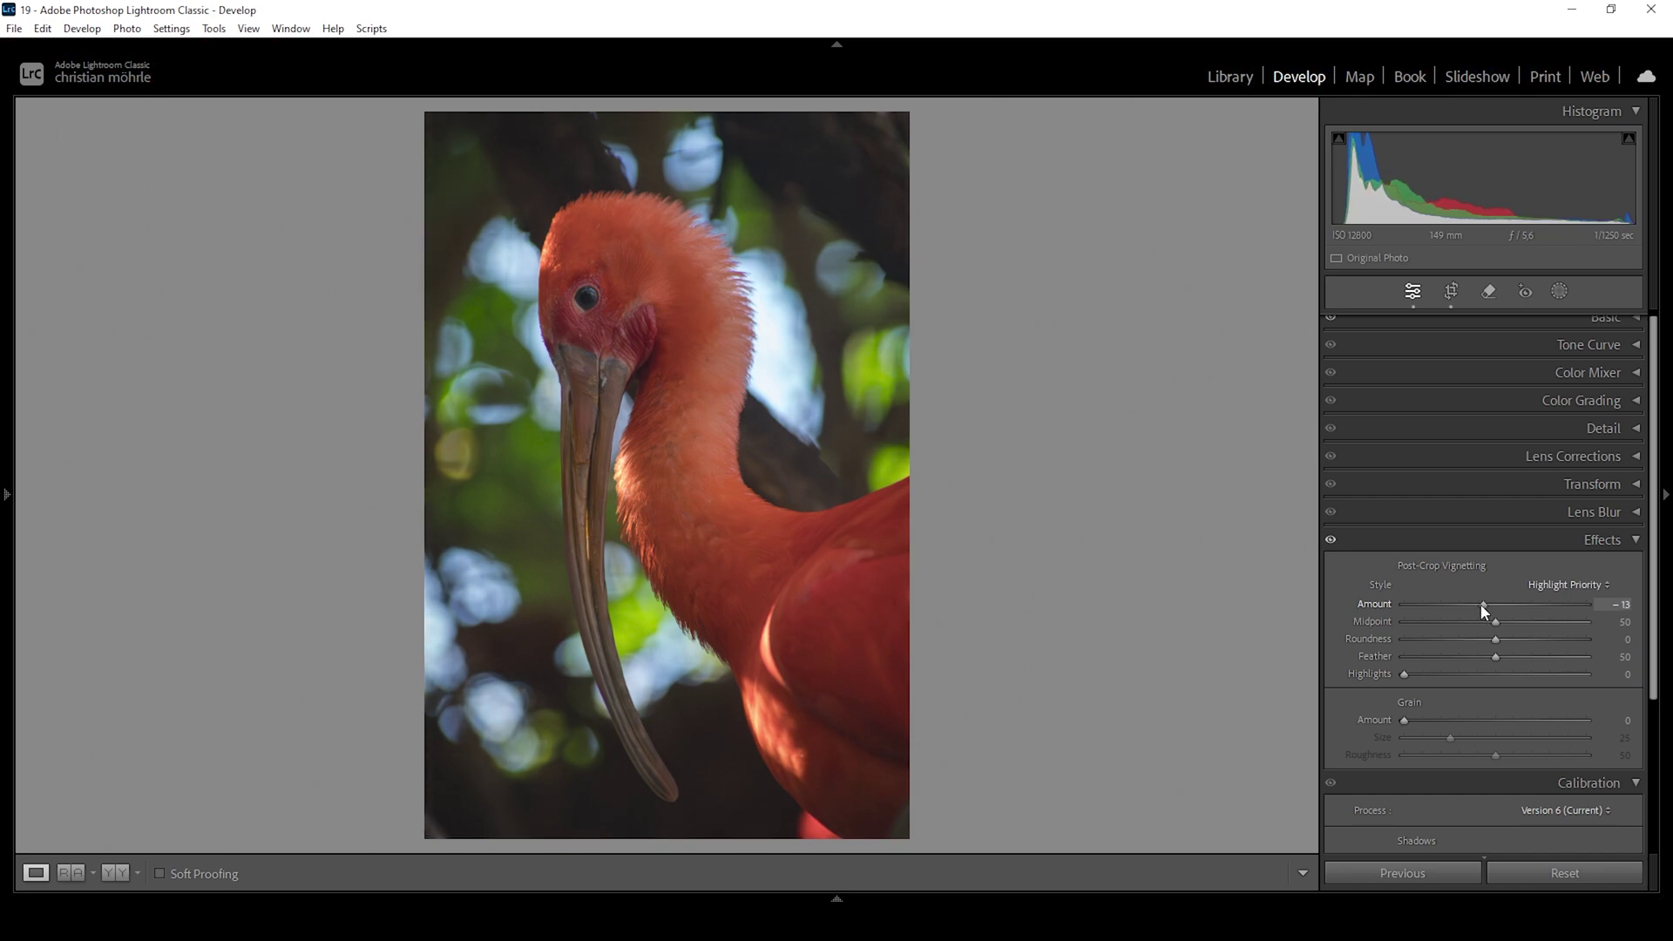
{"action": "left_click_drag", "start_coordinate": [1482, 604], "coordinate": [1480, 604]}
{"action": "left_click", "coordinate": [1509, 531]}
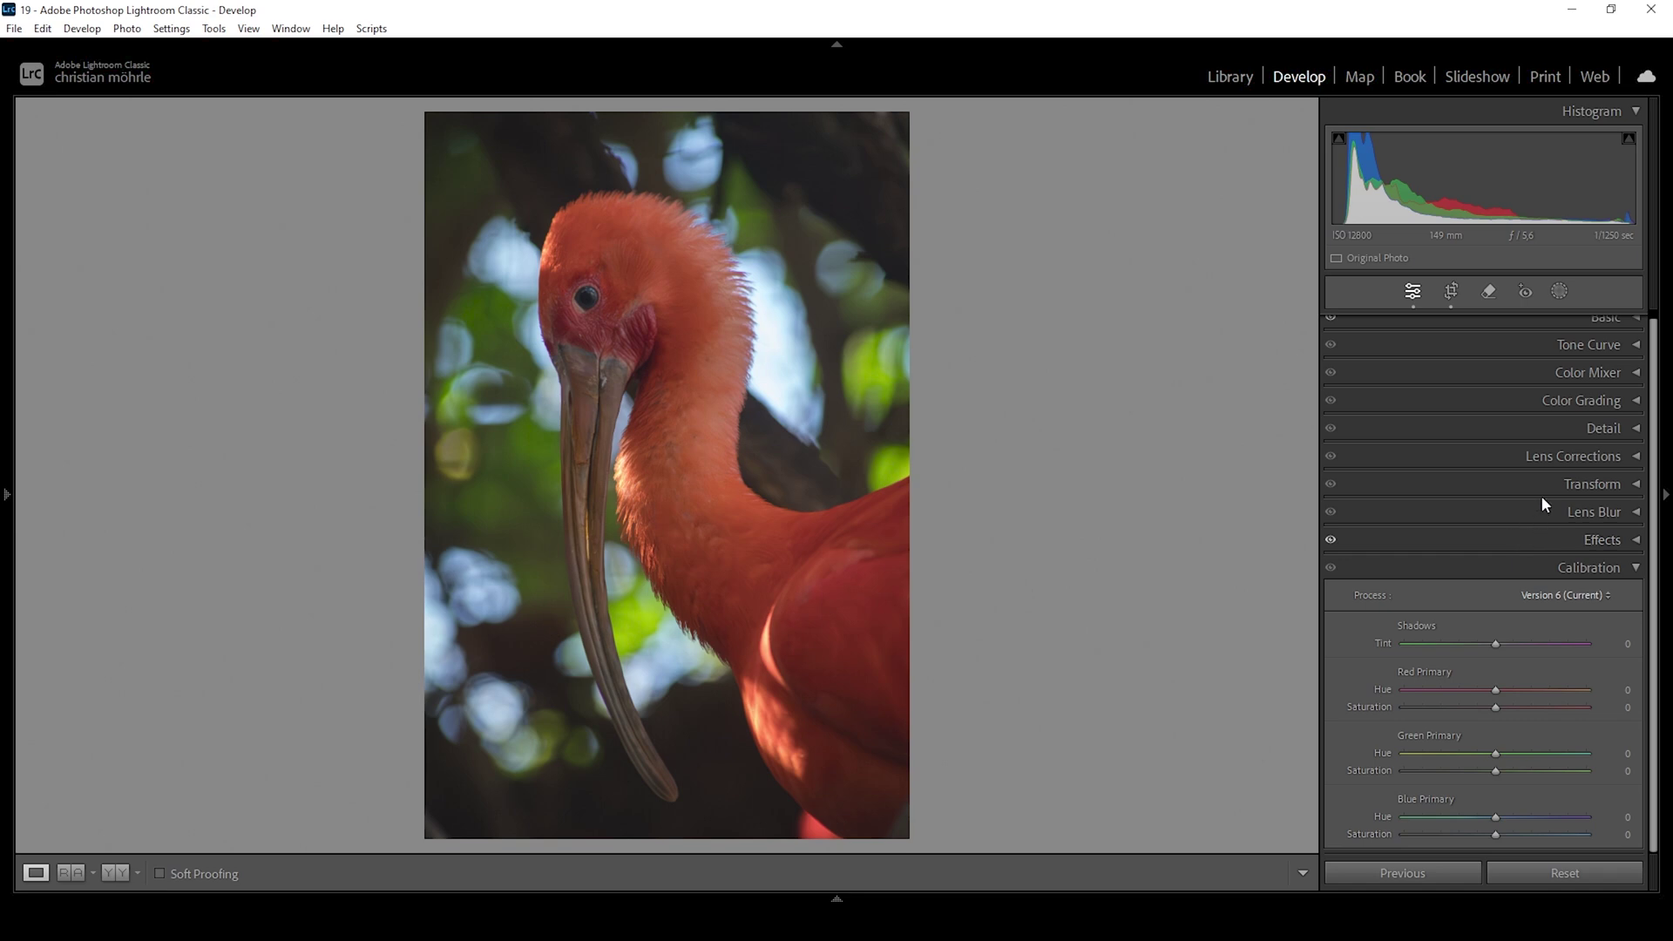
Step: Create a subject mask of the bird and add its beak with a rectangular object selection
{"action": "left_click", "coordinate": [1557, 293]}
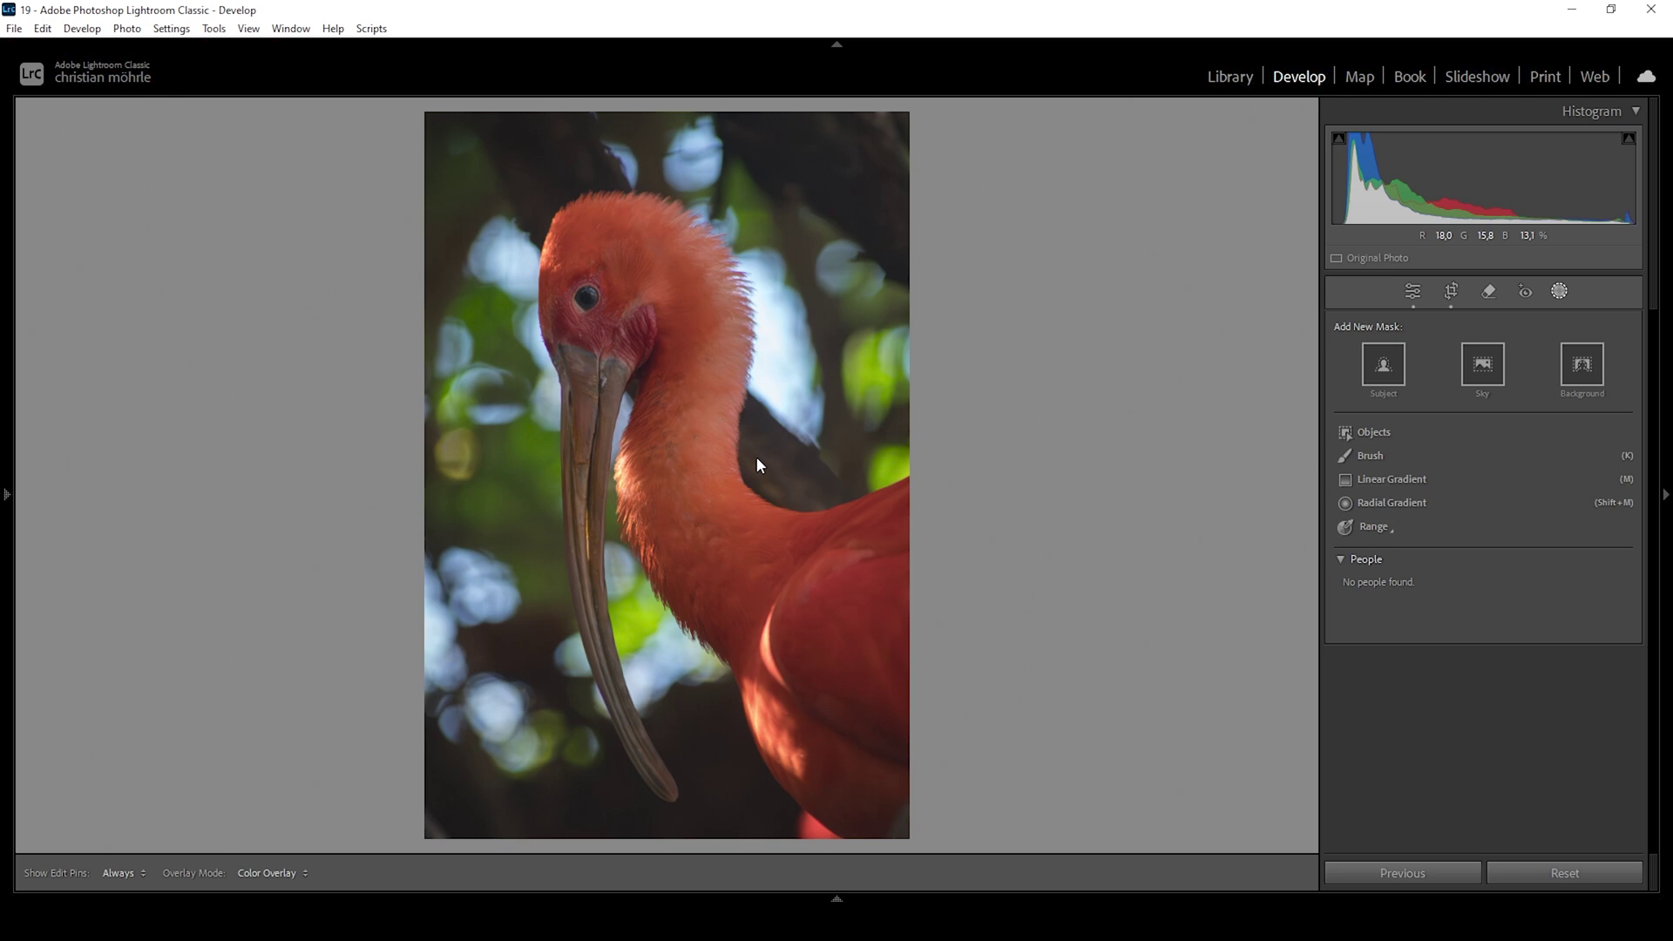
{"action": "left_click", "coordinate": [1387, 368]}
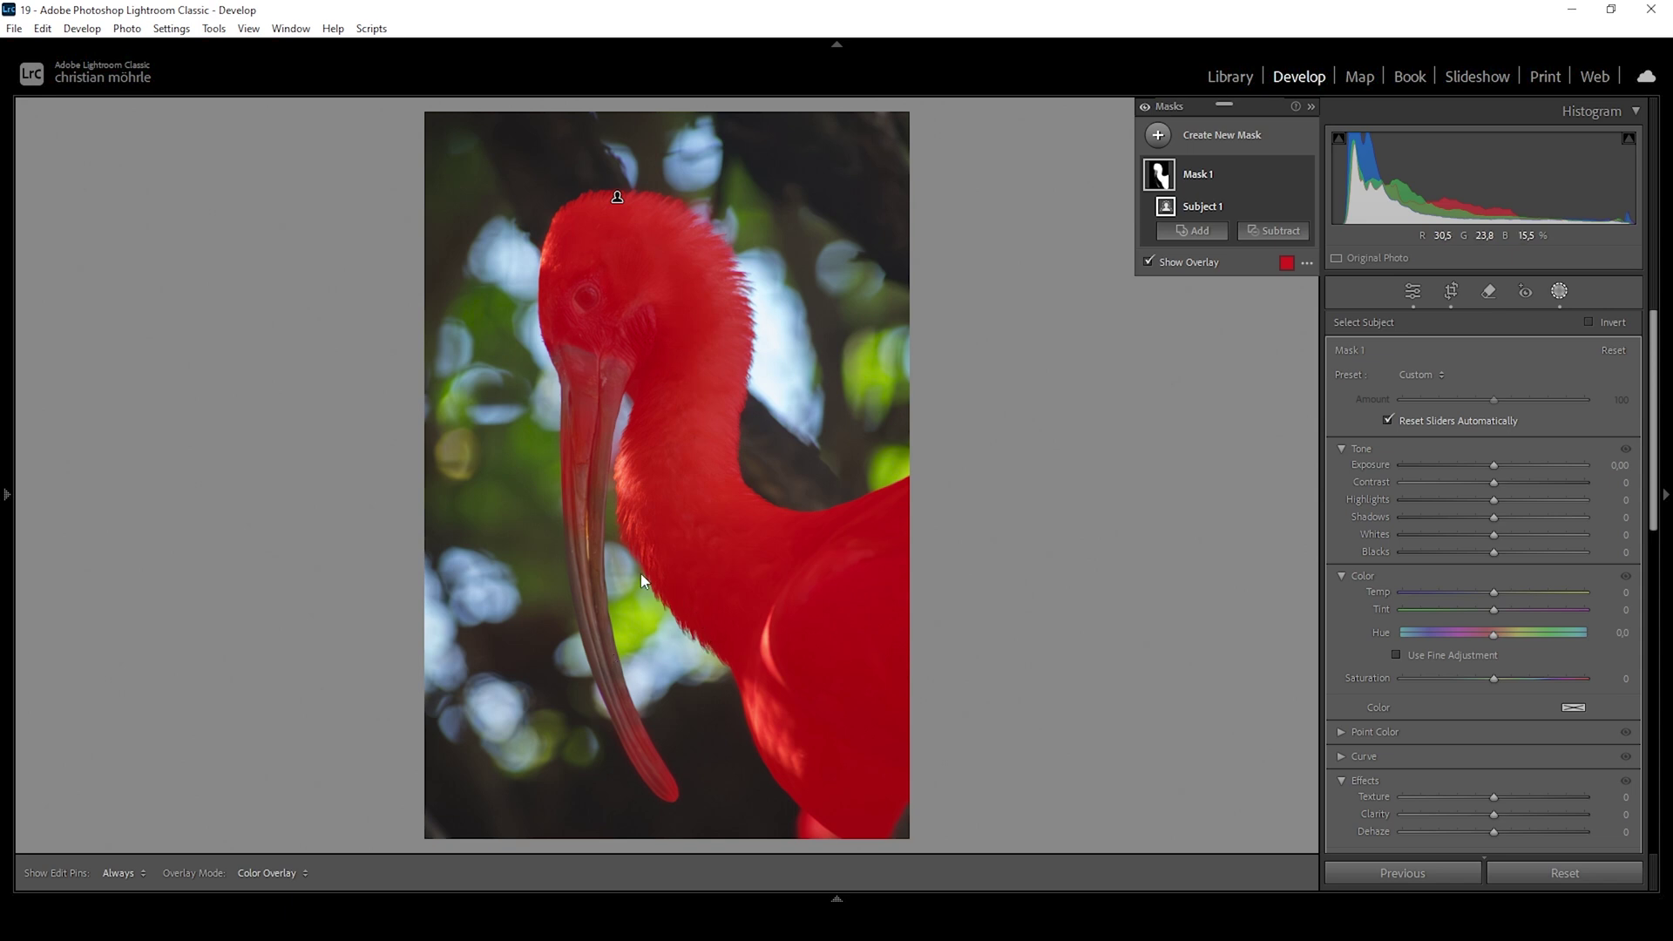
{"action": "left_click", "coordinate": [1191, 233]}
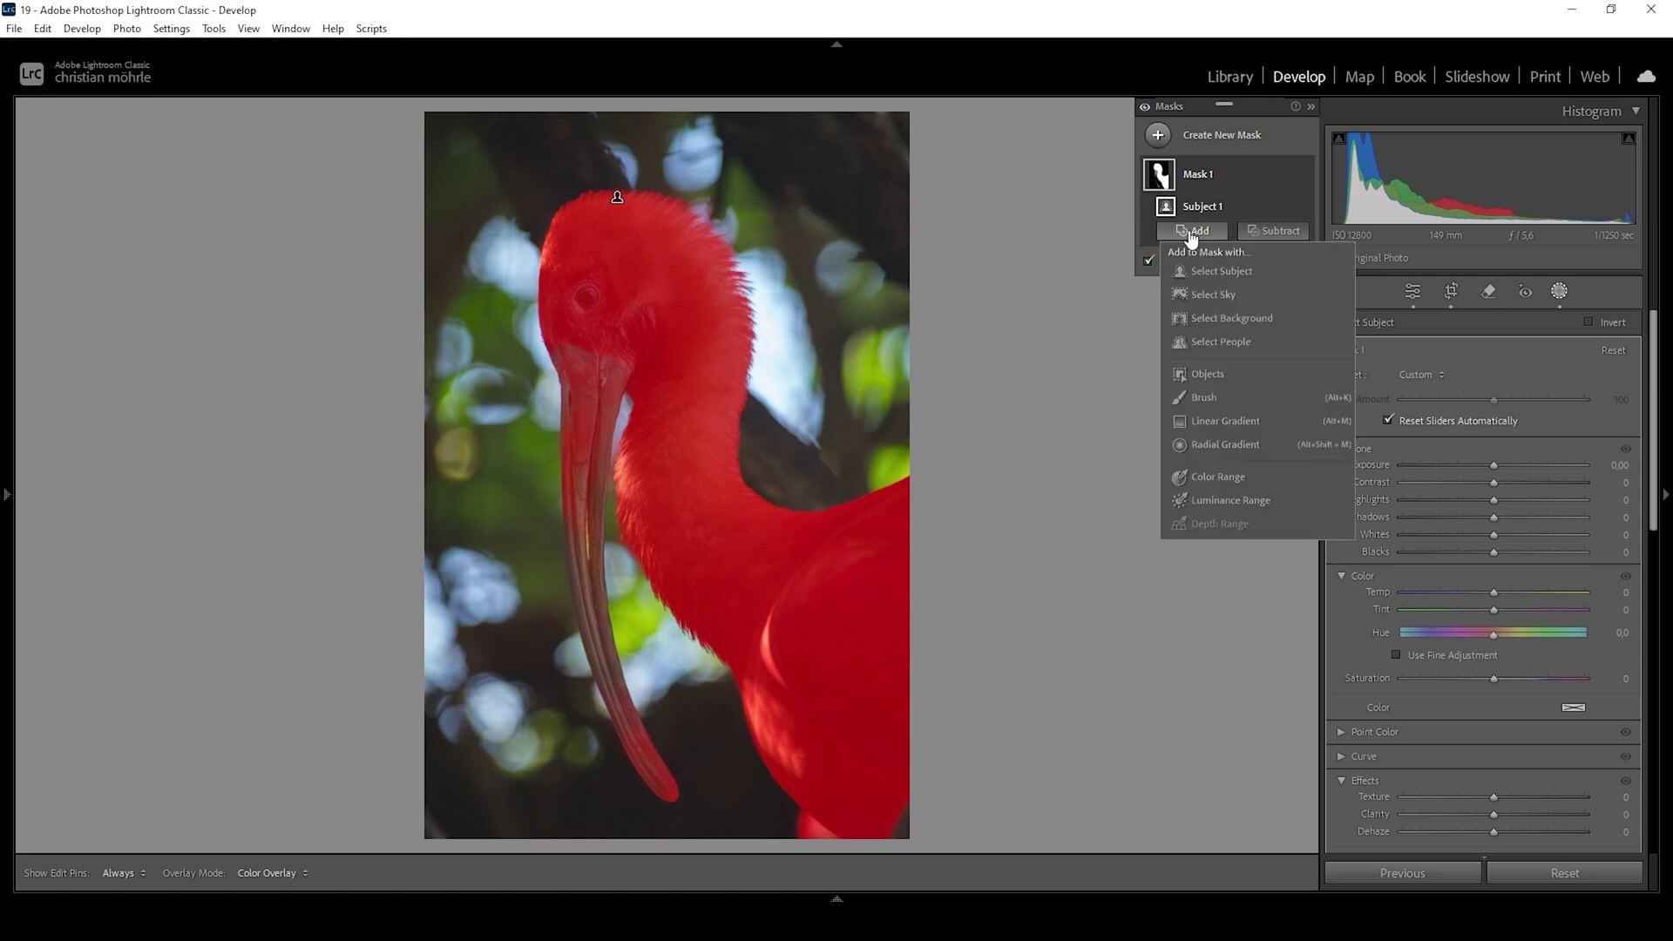
{"action": "left_click", "coordinate": [1205, 377]}
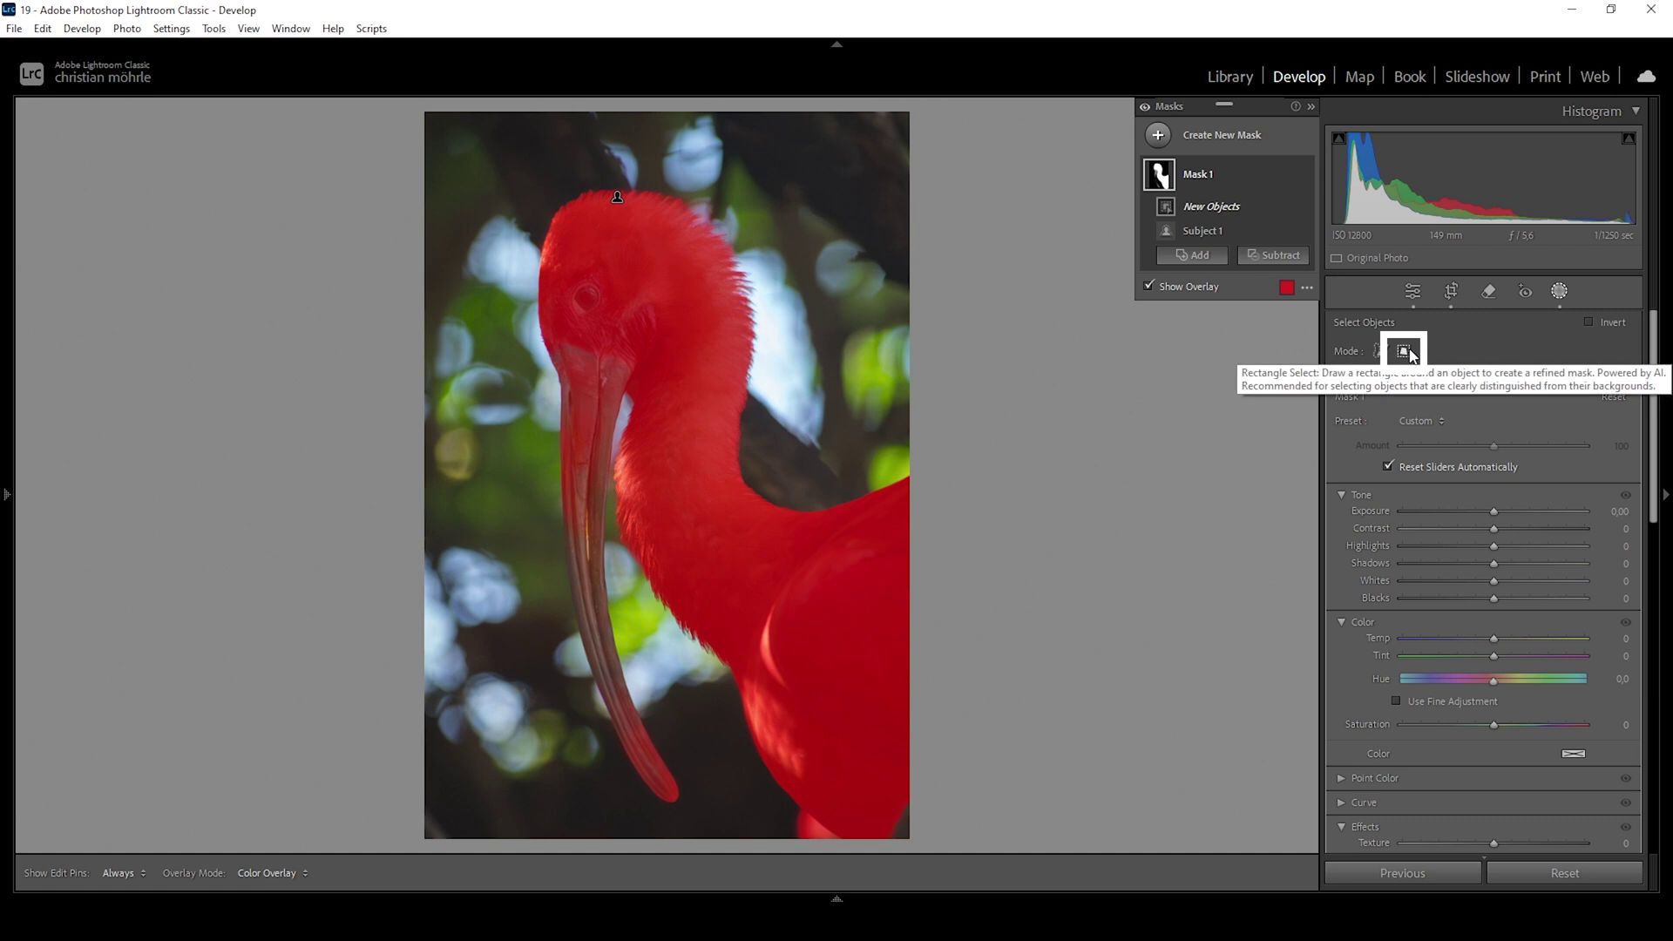
{"action": "left_click", "coordinate": [1404, 351]}
{"action": "left_click_drag", "start_coordinate": [686, 802], "coordinate": [524, 343]}
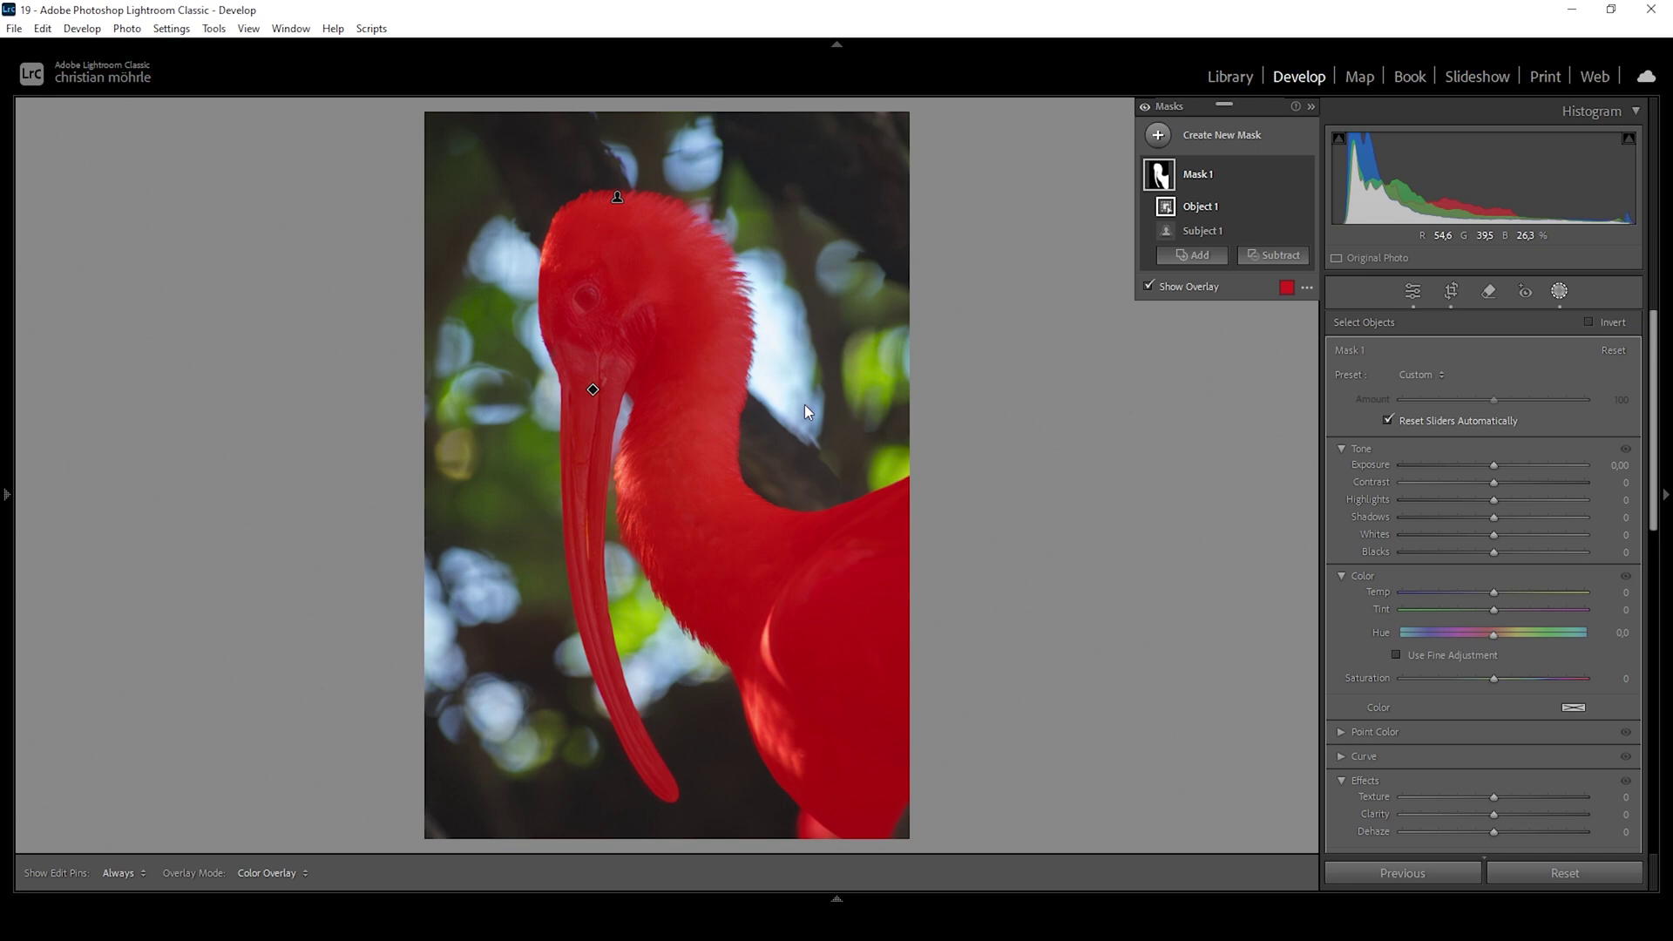
Step: Invert the bird mask so that it covers the background
{"action": "left_click", "coordinate": [1225, 166]}
{"action": "left_click", "coordinate": [1288, 176]}
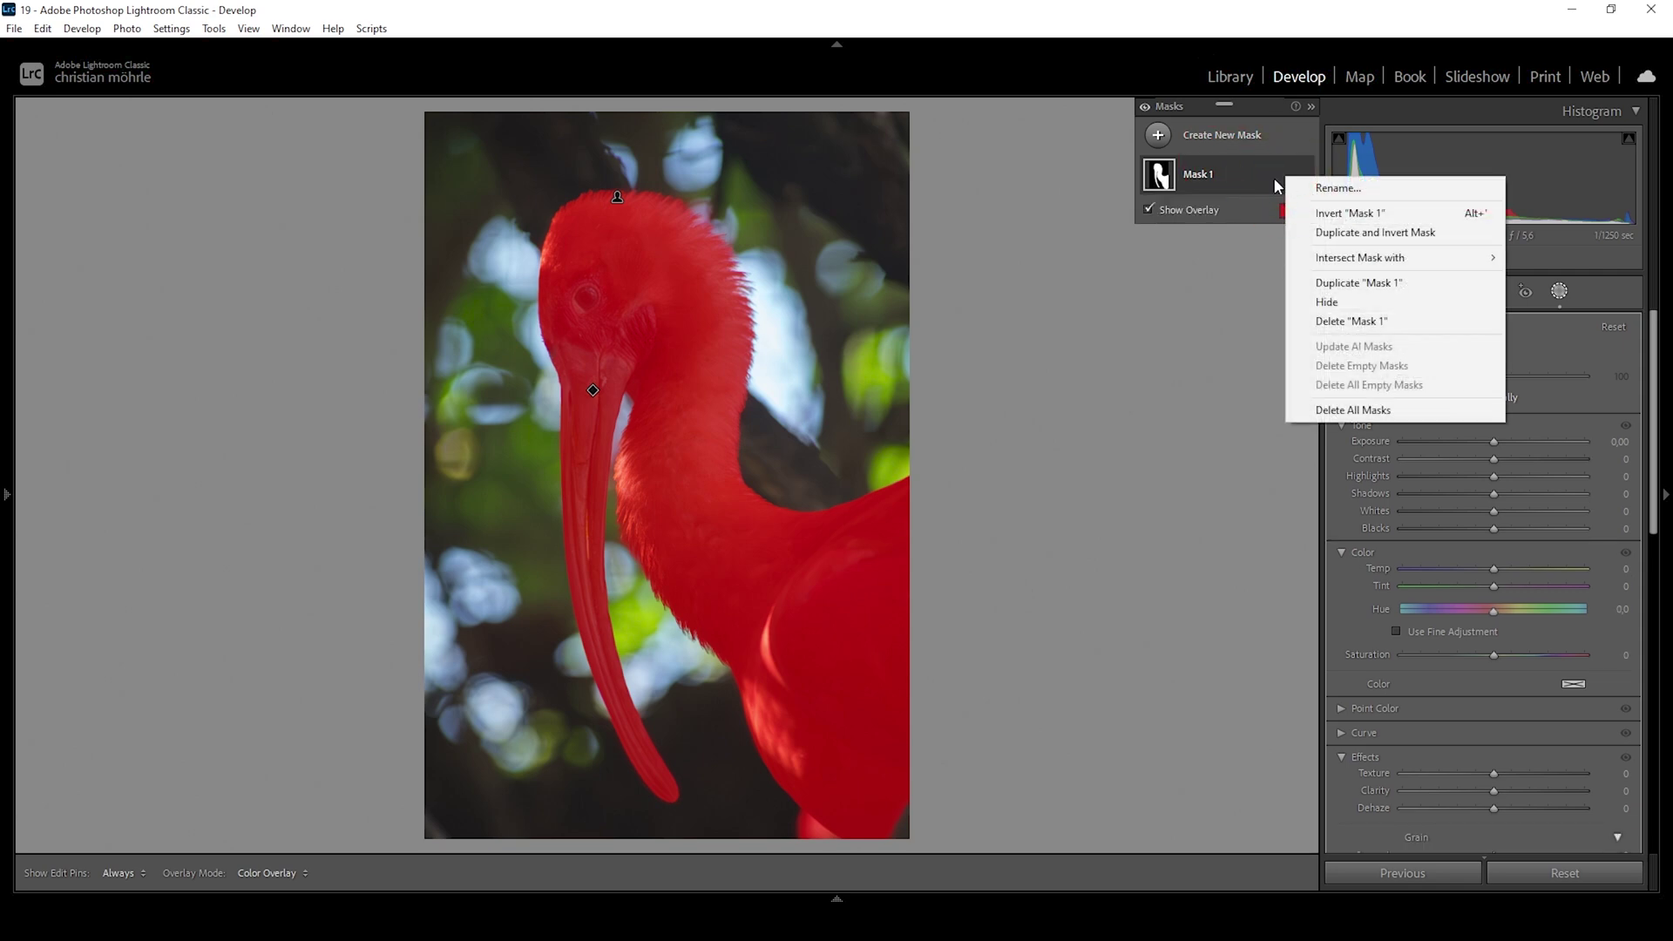
{"action": "left_click", "coordinate": [1339, 216]}
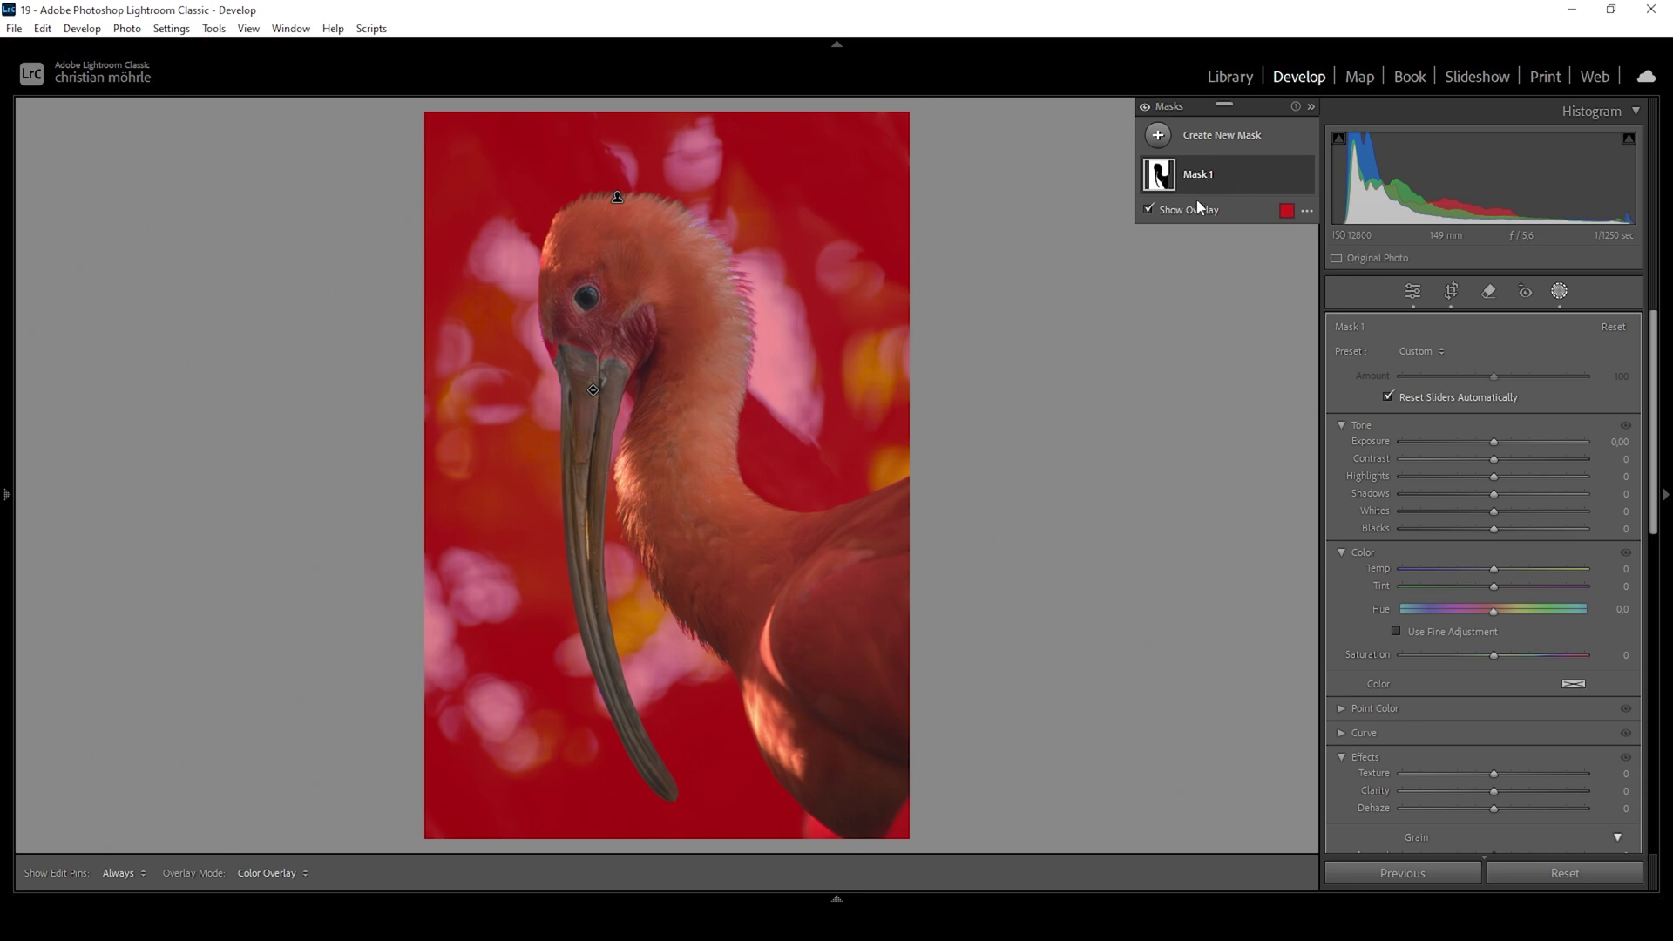
Step: Subtract the area at the base of the beak from the background mask with a size 4 brush
{"action": "left_click", "coordinate": [1255, 176]}
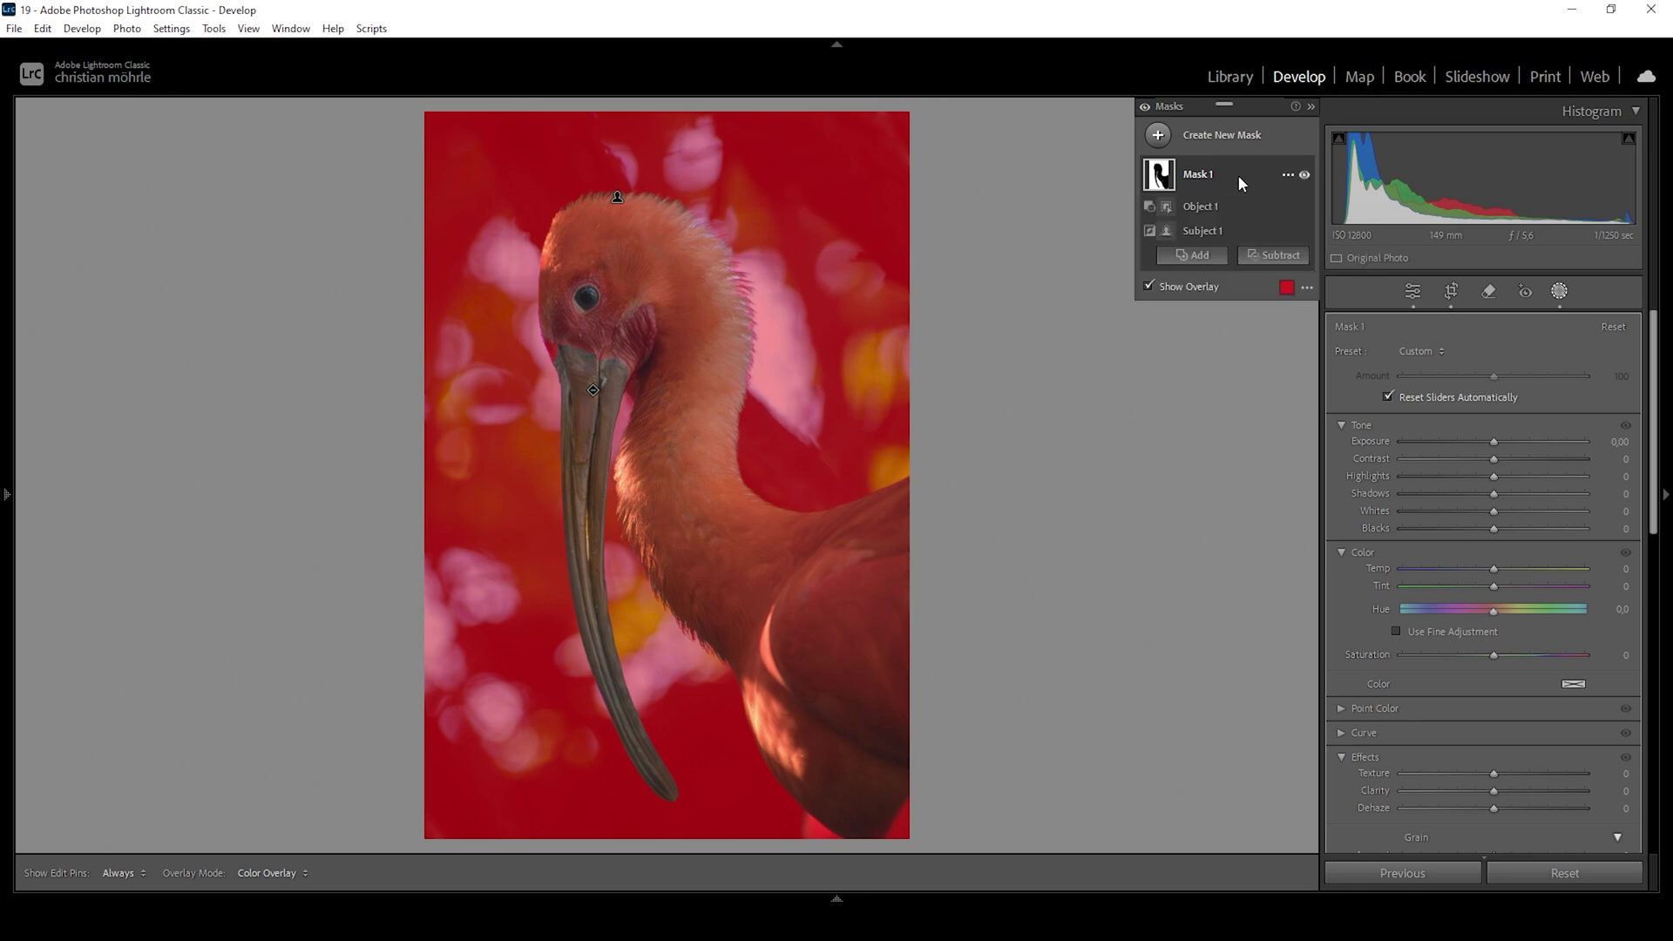
{"action": "left_click", "coordinate": [1271, 255]}
{"action": "left_click", "coordinate": [1287, 420]}
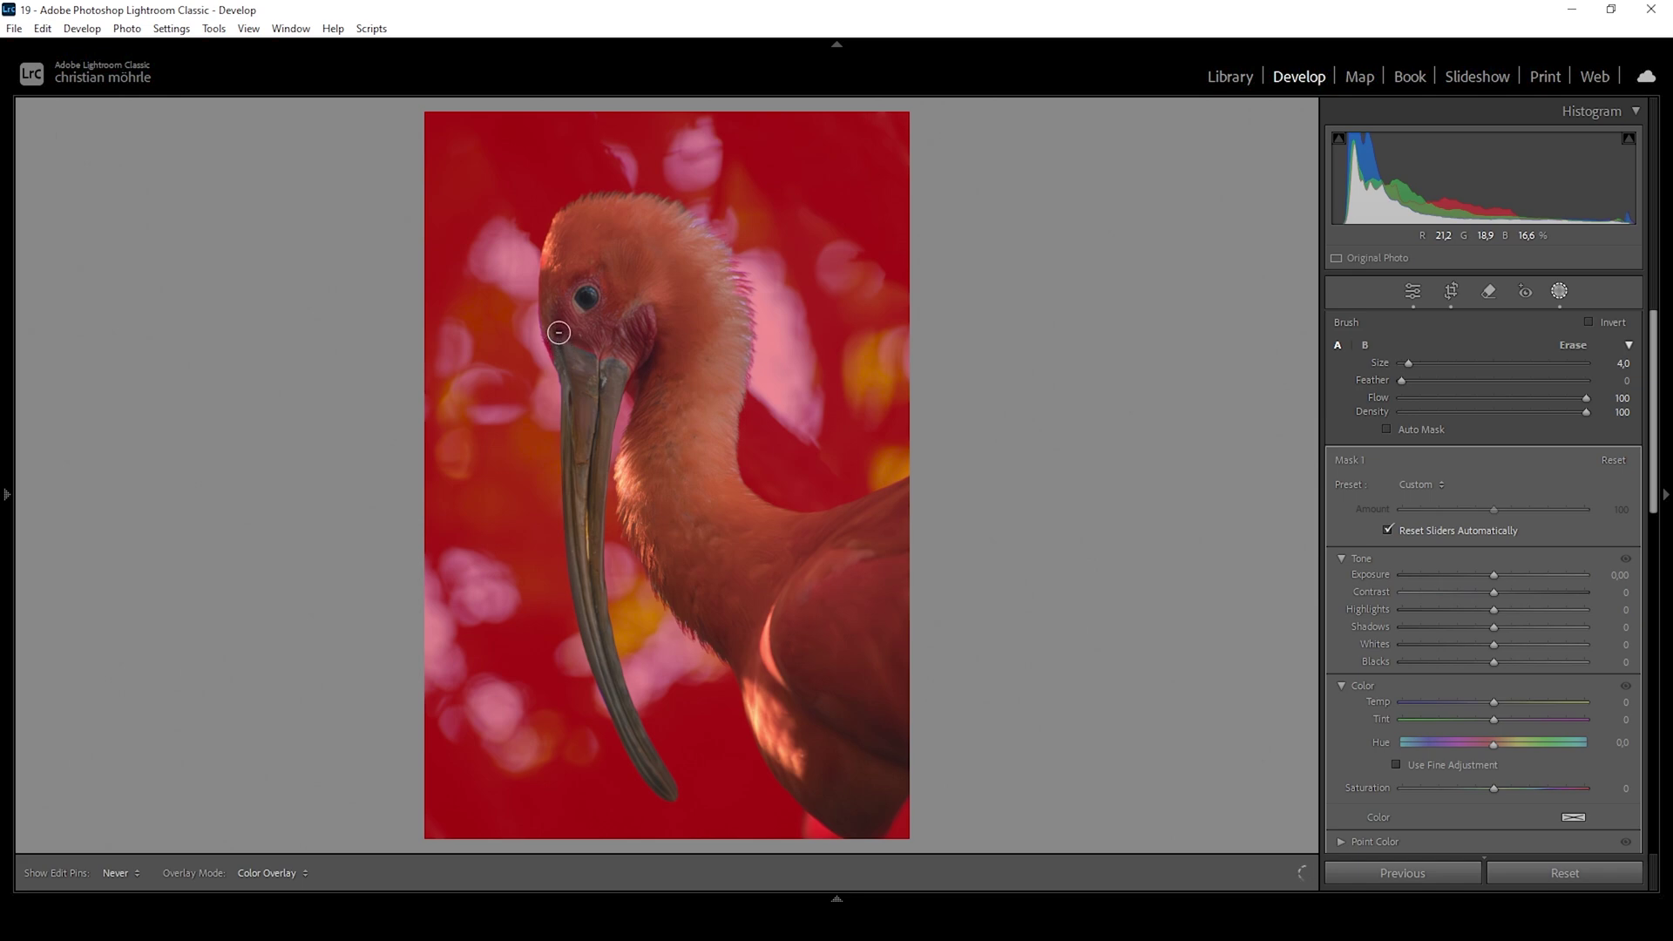
{"action": "mouse_move", "coordinate": [566, 350]}
{"action": "left_mouse_down"}
{"action": "mouse_move", "coordinate": [561, 329]}
{"action": "mouse_move", "coordinate": [582, 353]}
{"action": "left_mouse_up"}
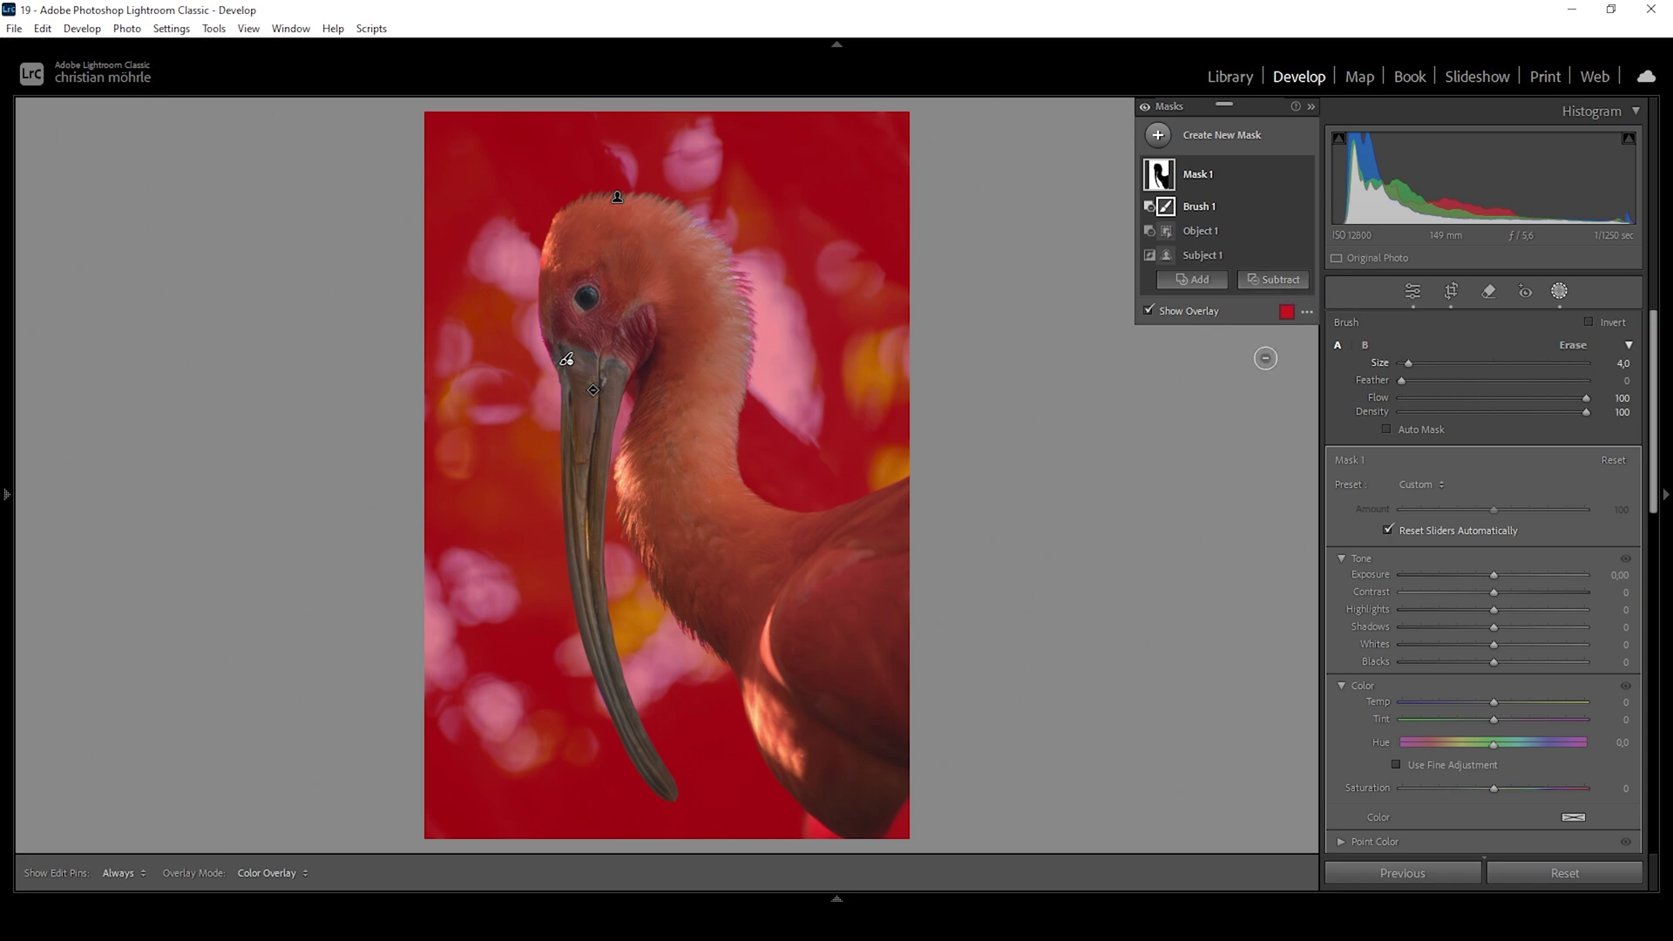
Step: Darken and warm the masked background with Exposure -0.31, Shadows -22 and Temp 66
{"action": "left_click_drag", "start_coordinate": [1494, 577], "coordinate": [1475, 633]}
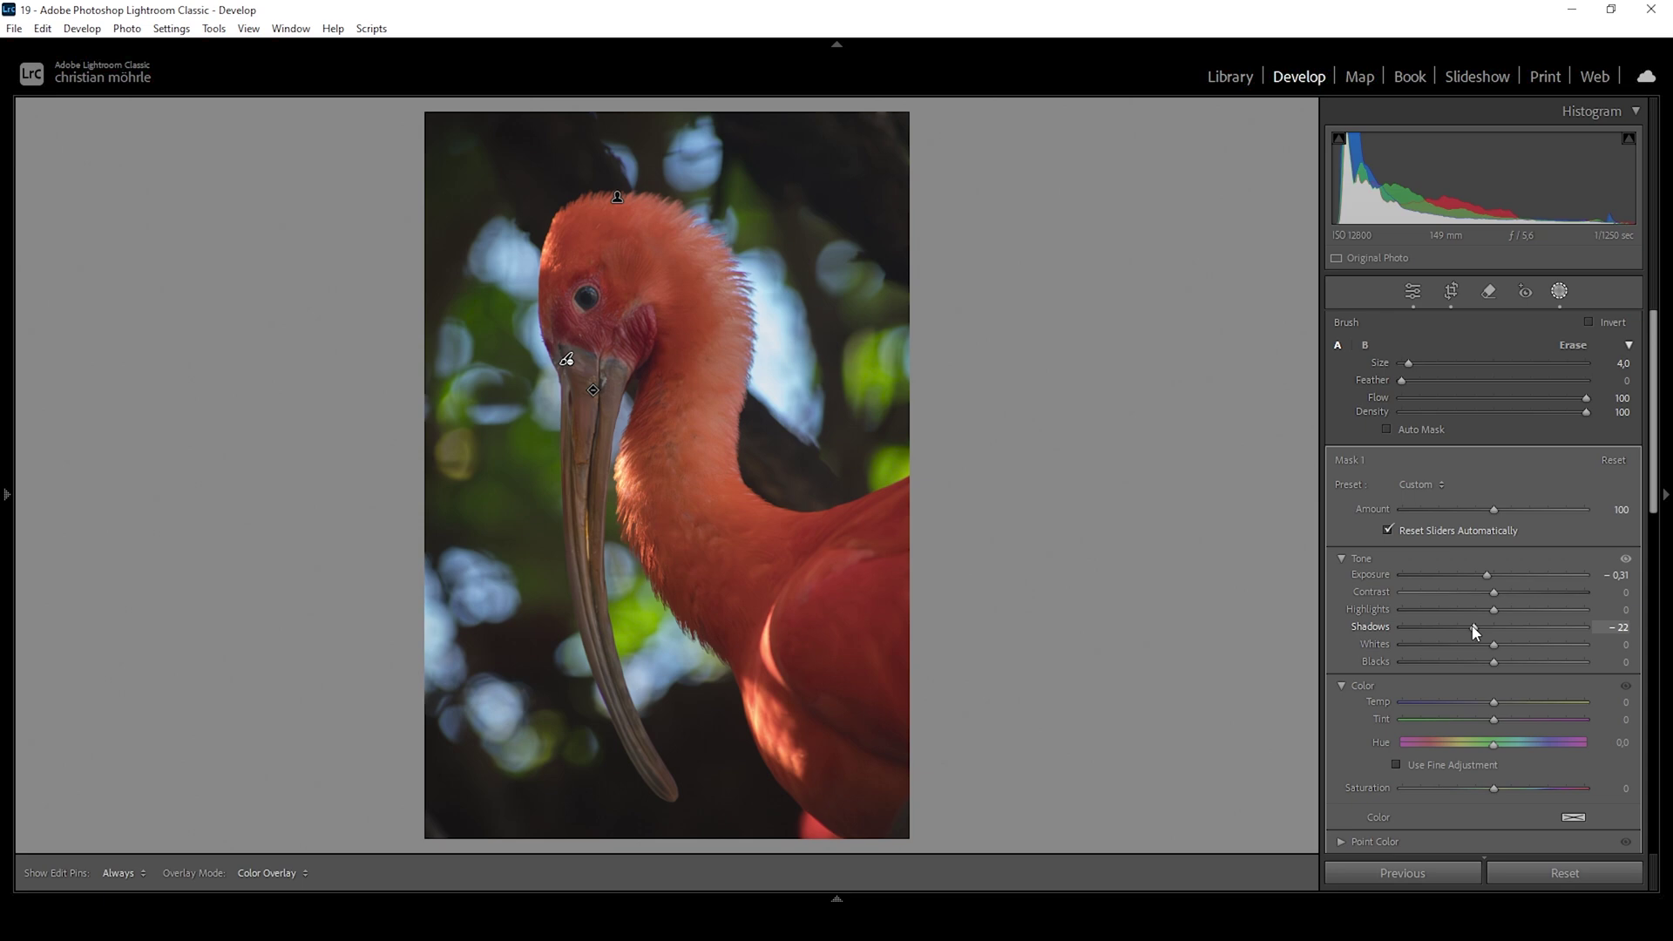
{"action": "left_click_drag", "start_coordinate": [1475, 634], "coordinate": [1475, 634]}
{"action": "left_click_drag", "start_coordinate": [1498, 703], "coordinate": [1556, 695]}
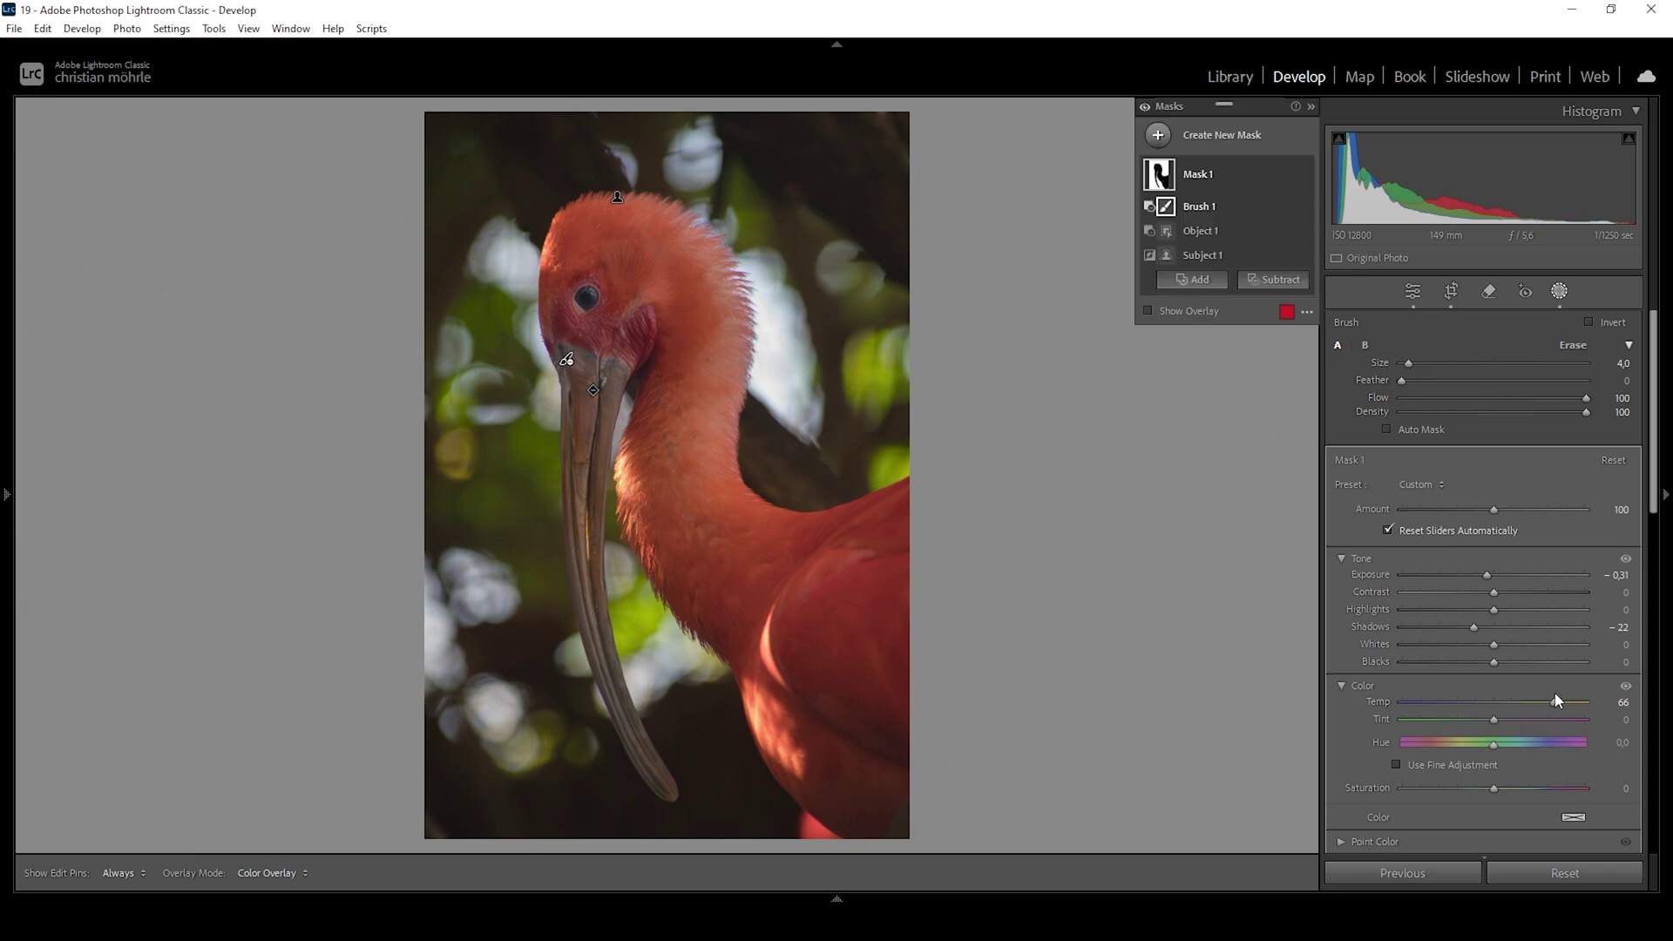
Step: Soften and tint the masked background with Tint -9, Texture -84 and Dehaze -11
{"action": "left_click_drag", "start_coordinate": [1492, 720], "coordinate": [1484, 719]}
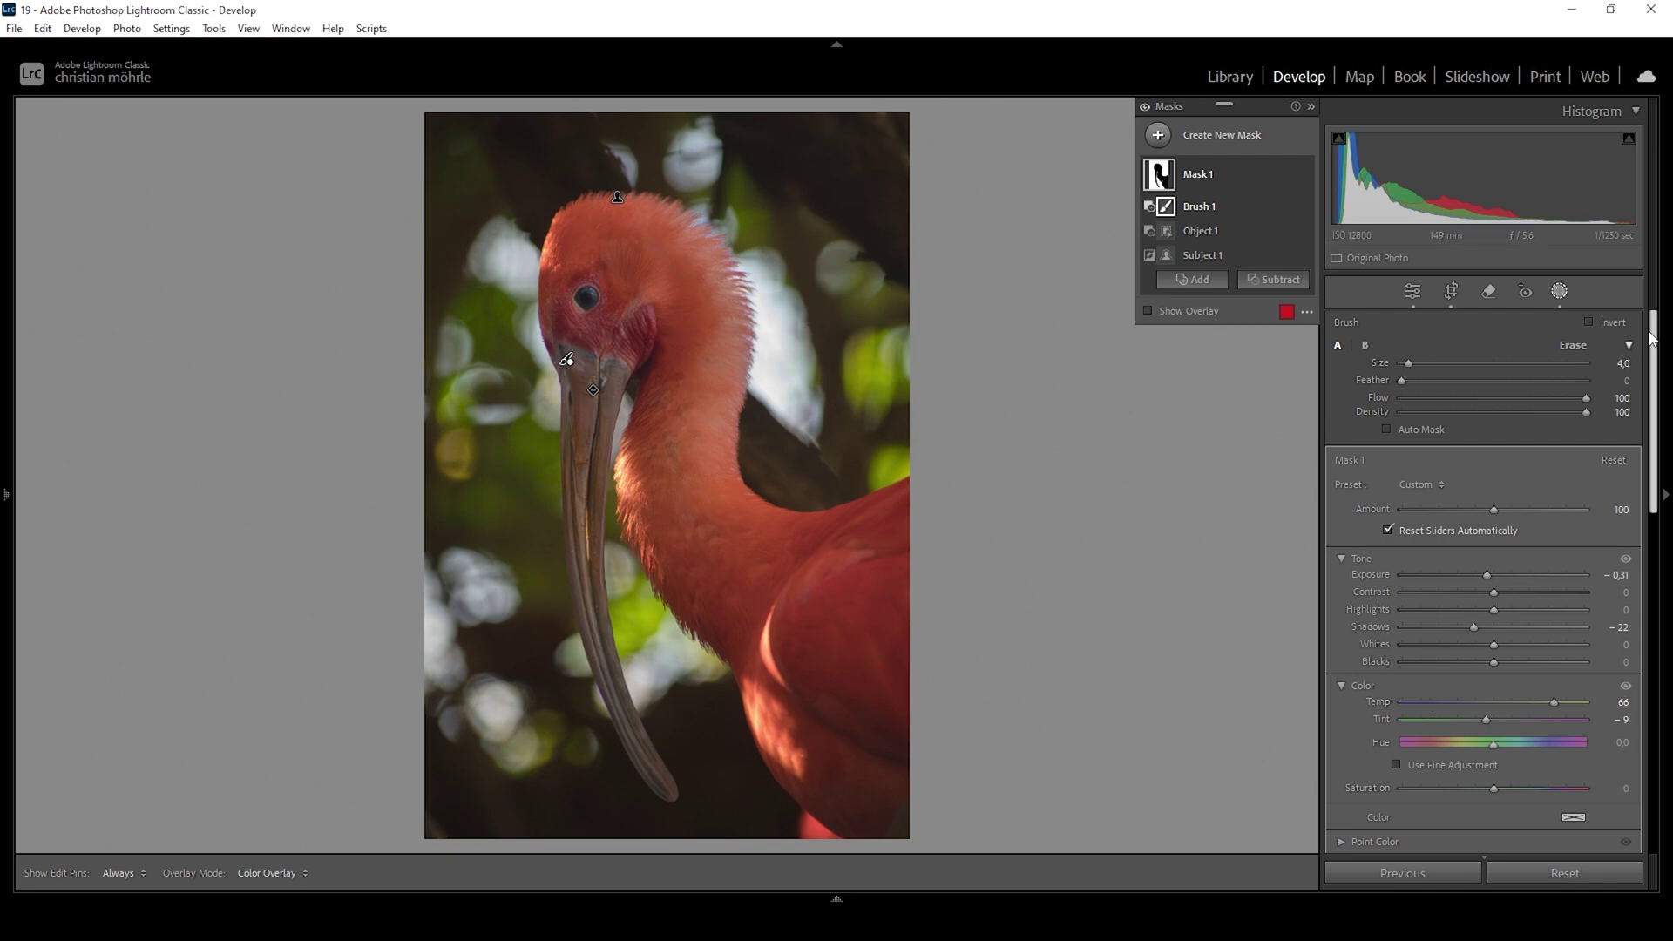
{"action": "scroll", "coordinate": [1656, 355], "scroll_direction": "down", "scroll_amount": 1}
{"action": "scroll", "coordinate": [1619, 466], "scroll_direction": "down", "scroll_amount": 6}
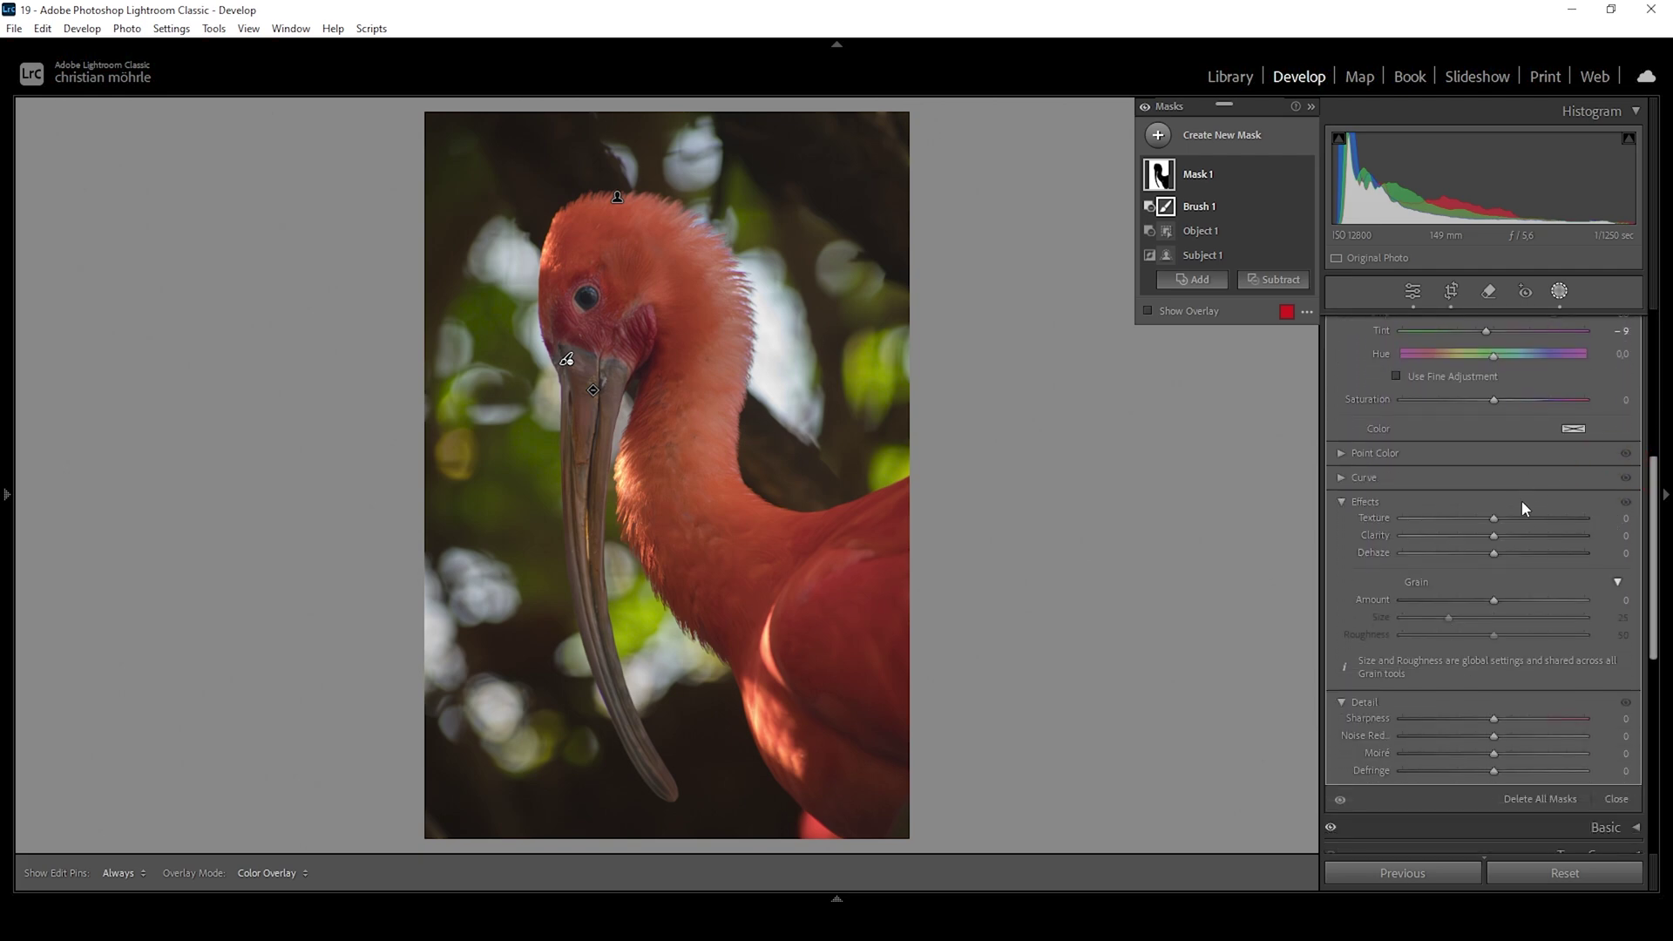
{"action": "left_click_drag", "start_coordinate": [1475, 518], "coordinate": [1456, 519]}
{"action": "mouse_move", "coordinate": [753, 281]}
{"action": "left_mouse_down"}
{"action": "mouse_move", "coordinate": [723, 253]}
{"action": "mouse_move", "coordinate": [740, 318]}
{"action": "mouse_move", "coordinate": [736, 294]}
{"action": "mouse_move", "coordinate": [755, 312]}
{"action": "left_mouse_up"}
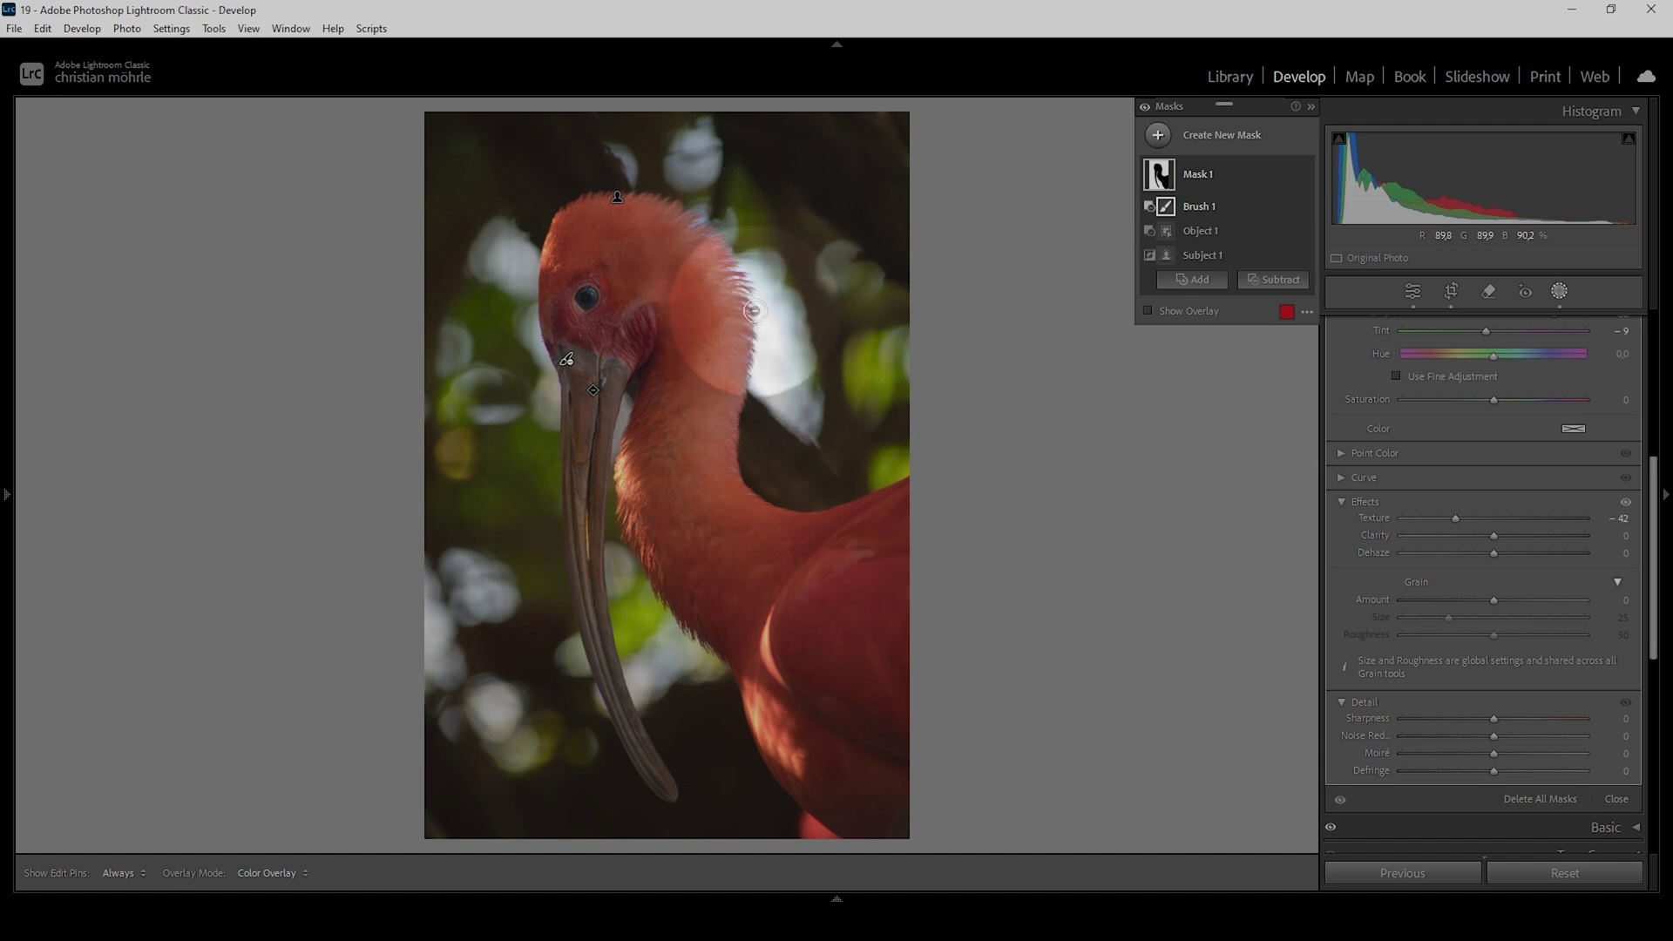
{"action": "left_click_drag", "start_coordinate": [1456, 518], "coordinate": [1423, 521]}
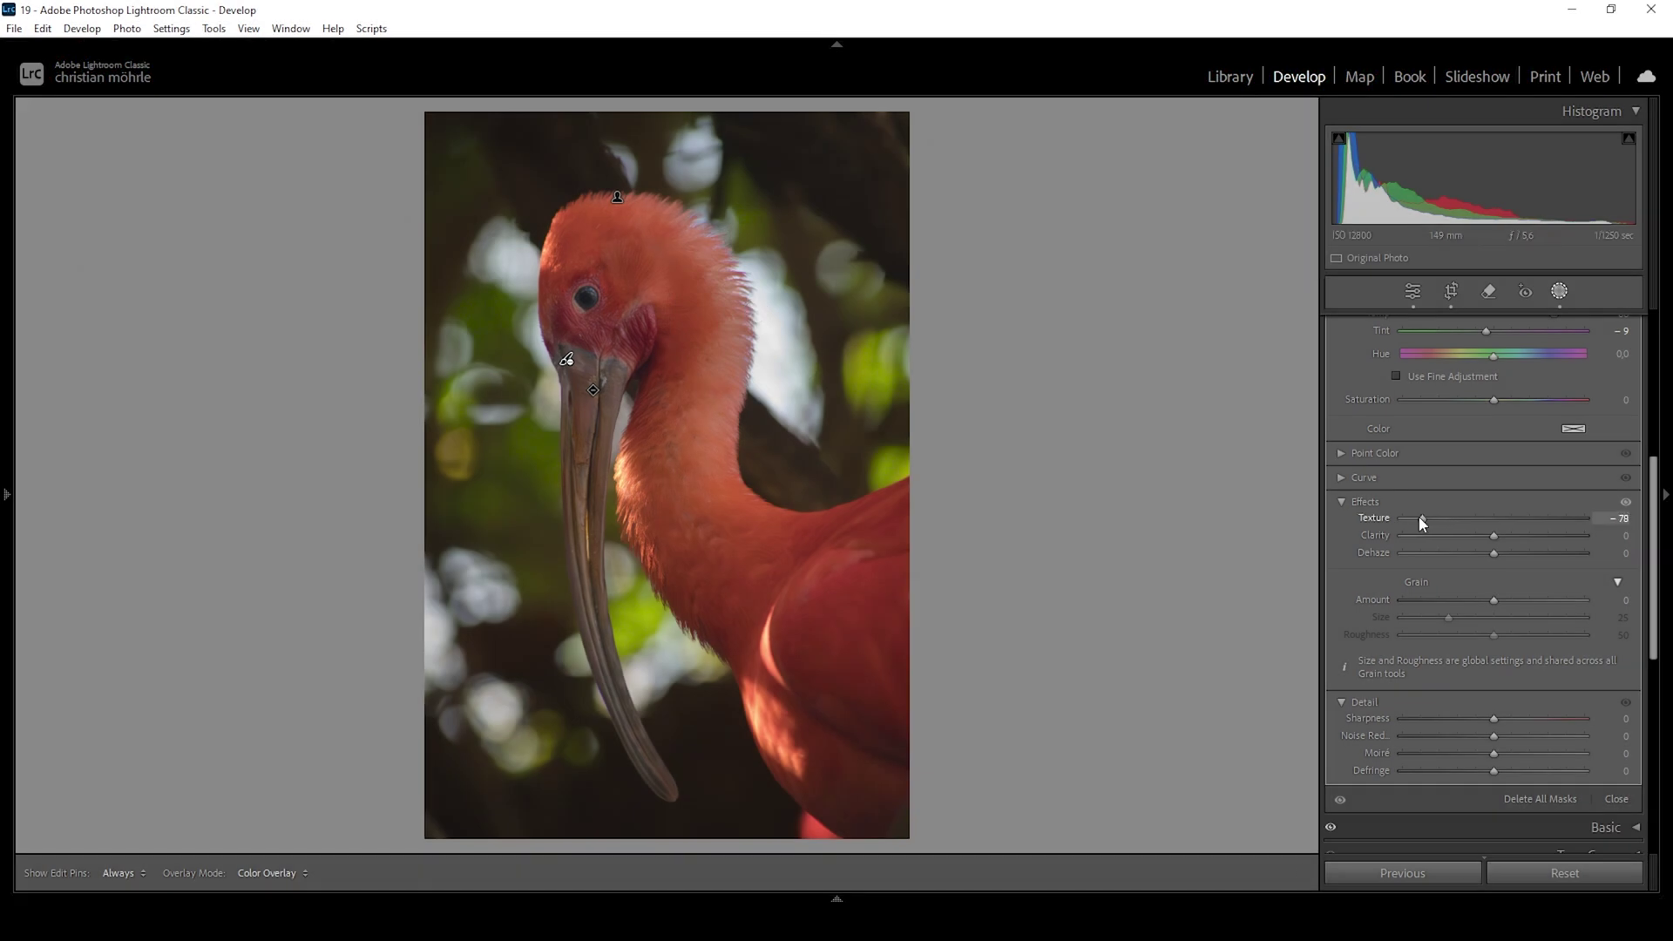
{"action": "left_click_drag", "start_coordinate": [1415, 523], "coordinate": [1417, 521]}
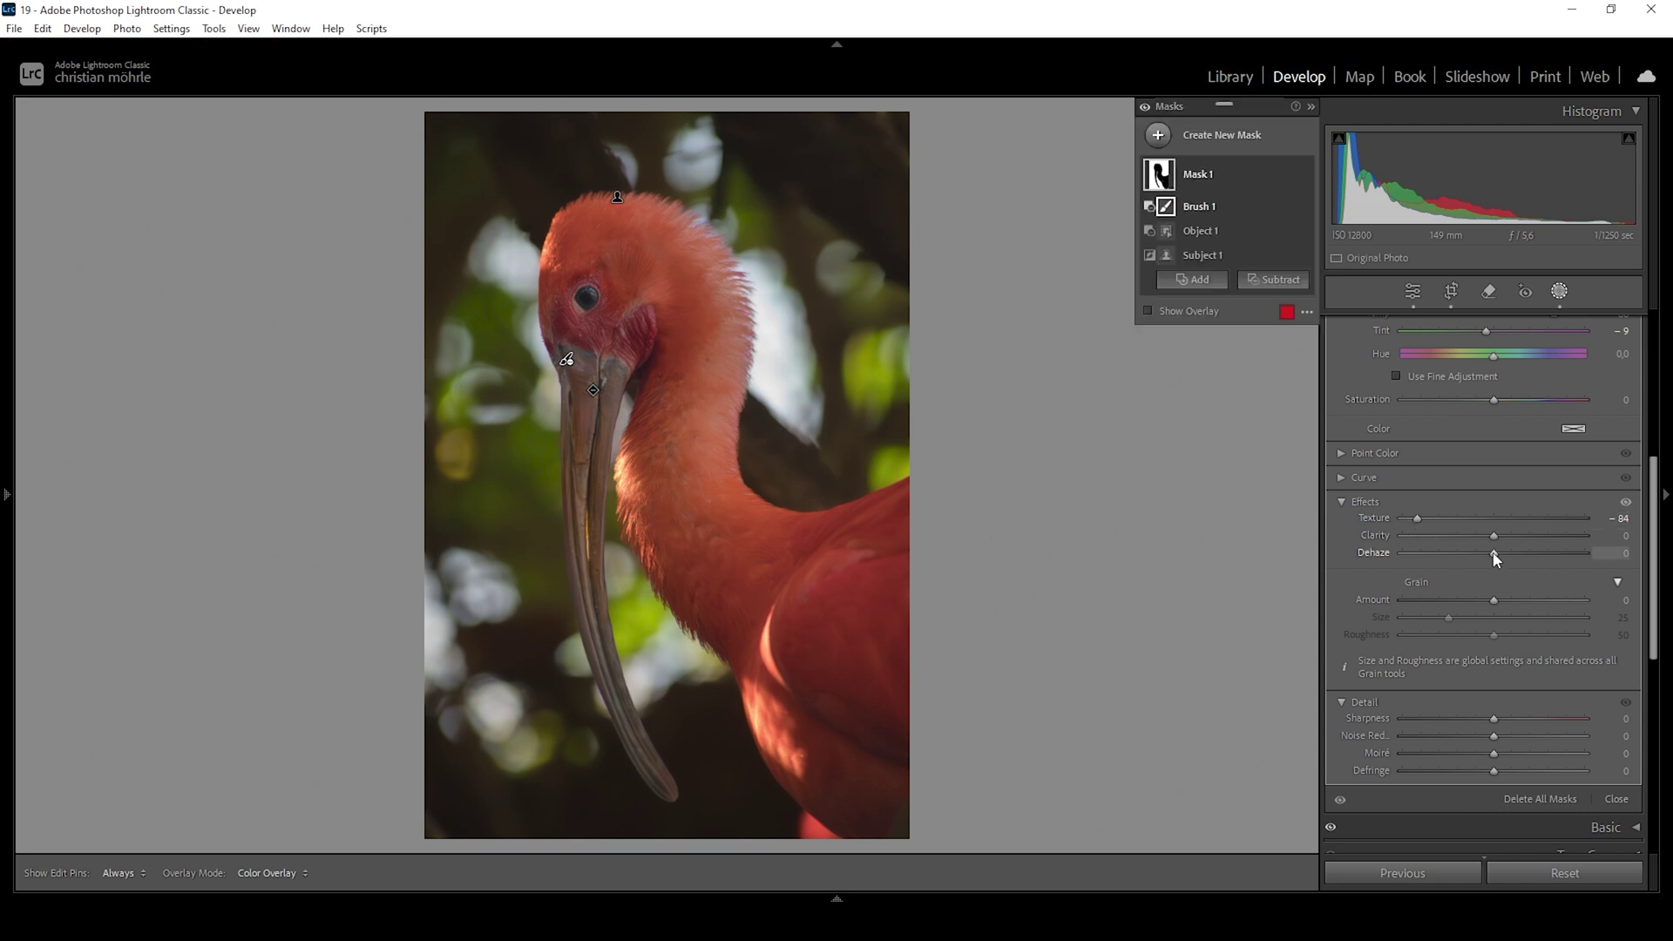
{"action": "left_click_drag", "start_coordinate": [1494, 554], "coordinate": [1496, 559]}
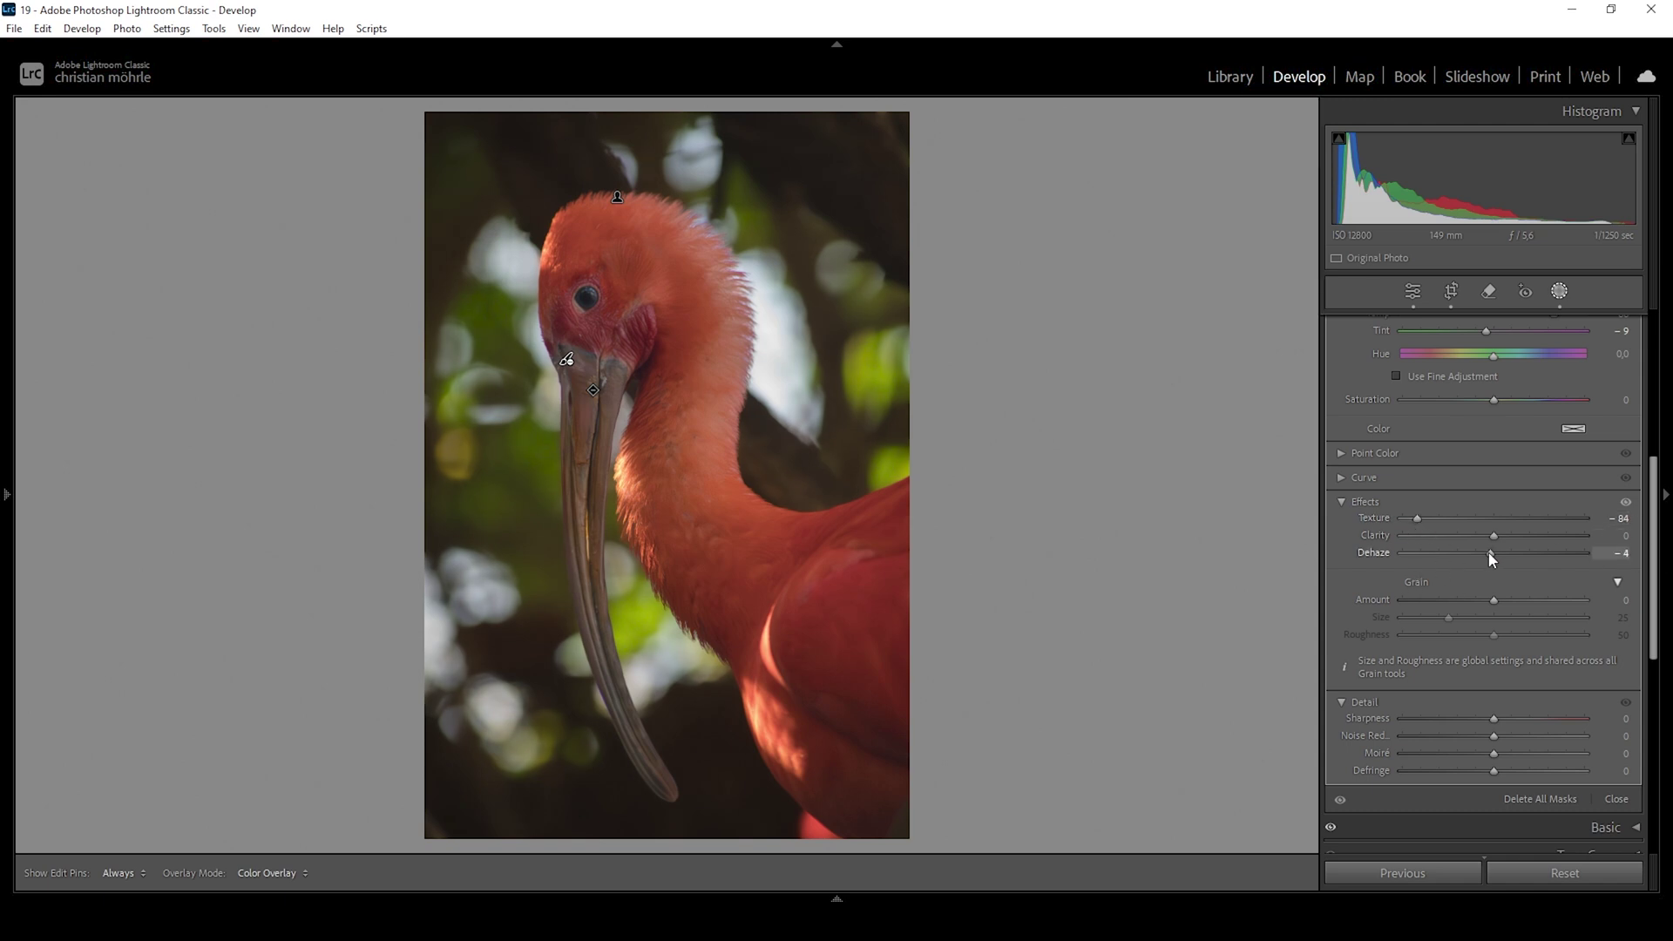
{"action": "left_click_drag", "start_coordinate": [1492, 559], "coordinate": [1482, 554]}
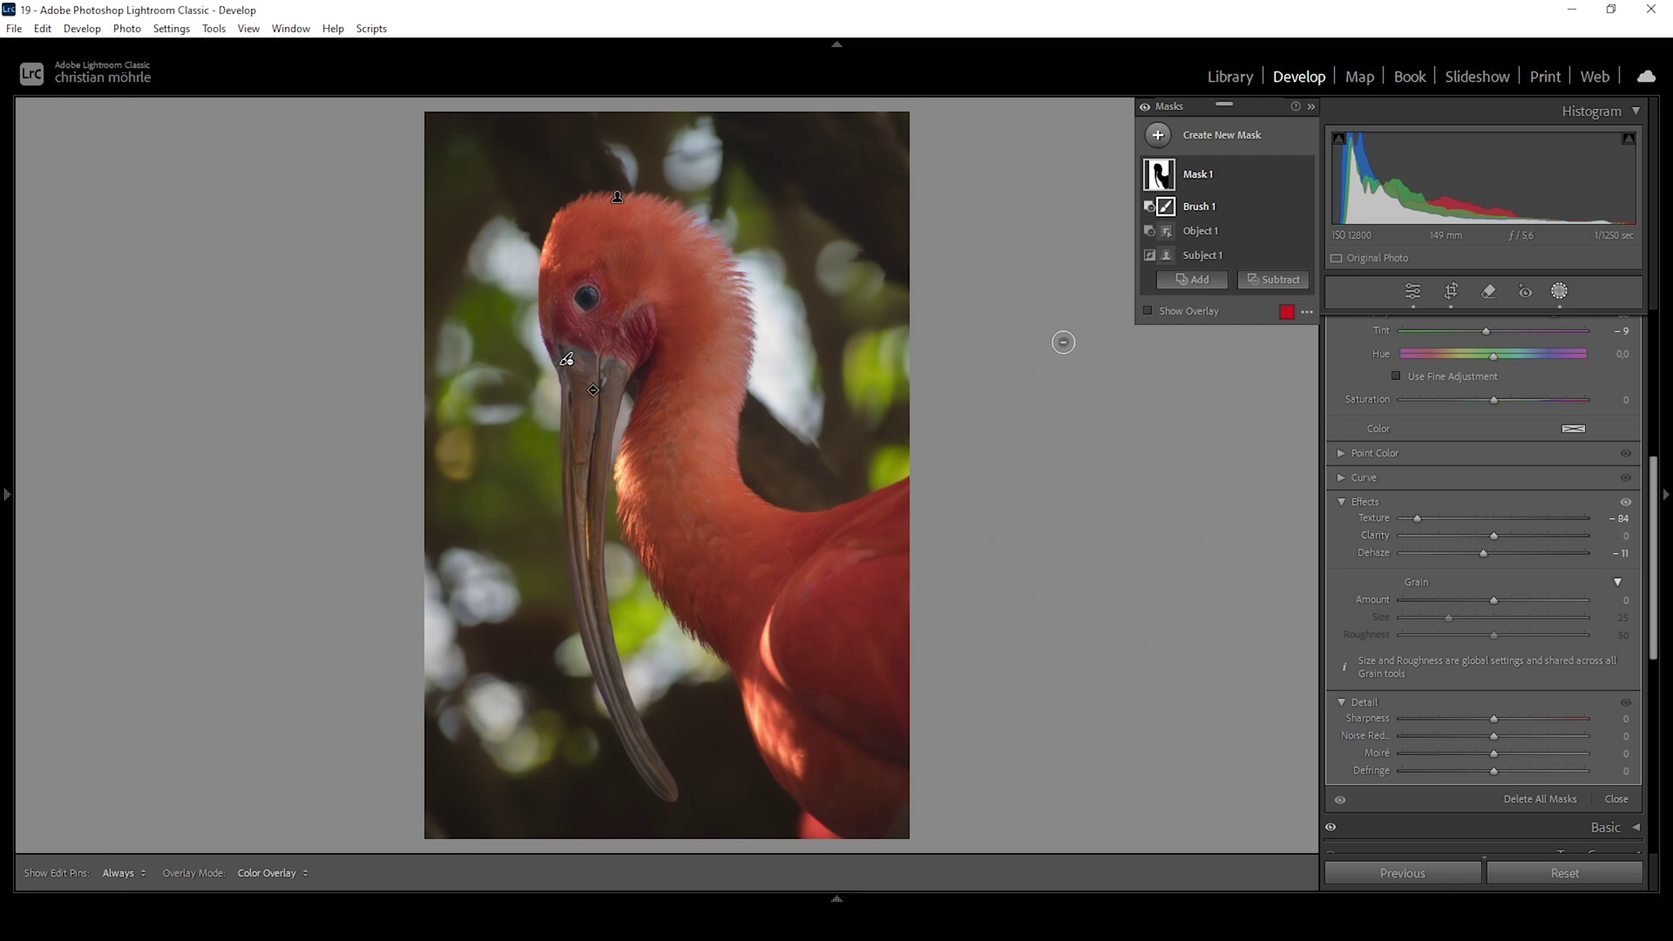
Step: Create a new subject mask of the bird and add its beak with a rectangular object selection
{"action": "left_click", "coordinate": [1159, 135]}
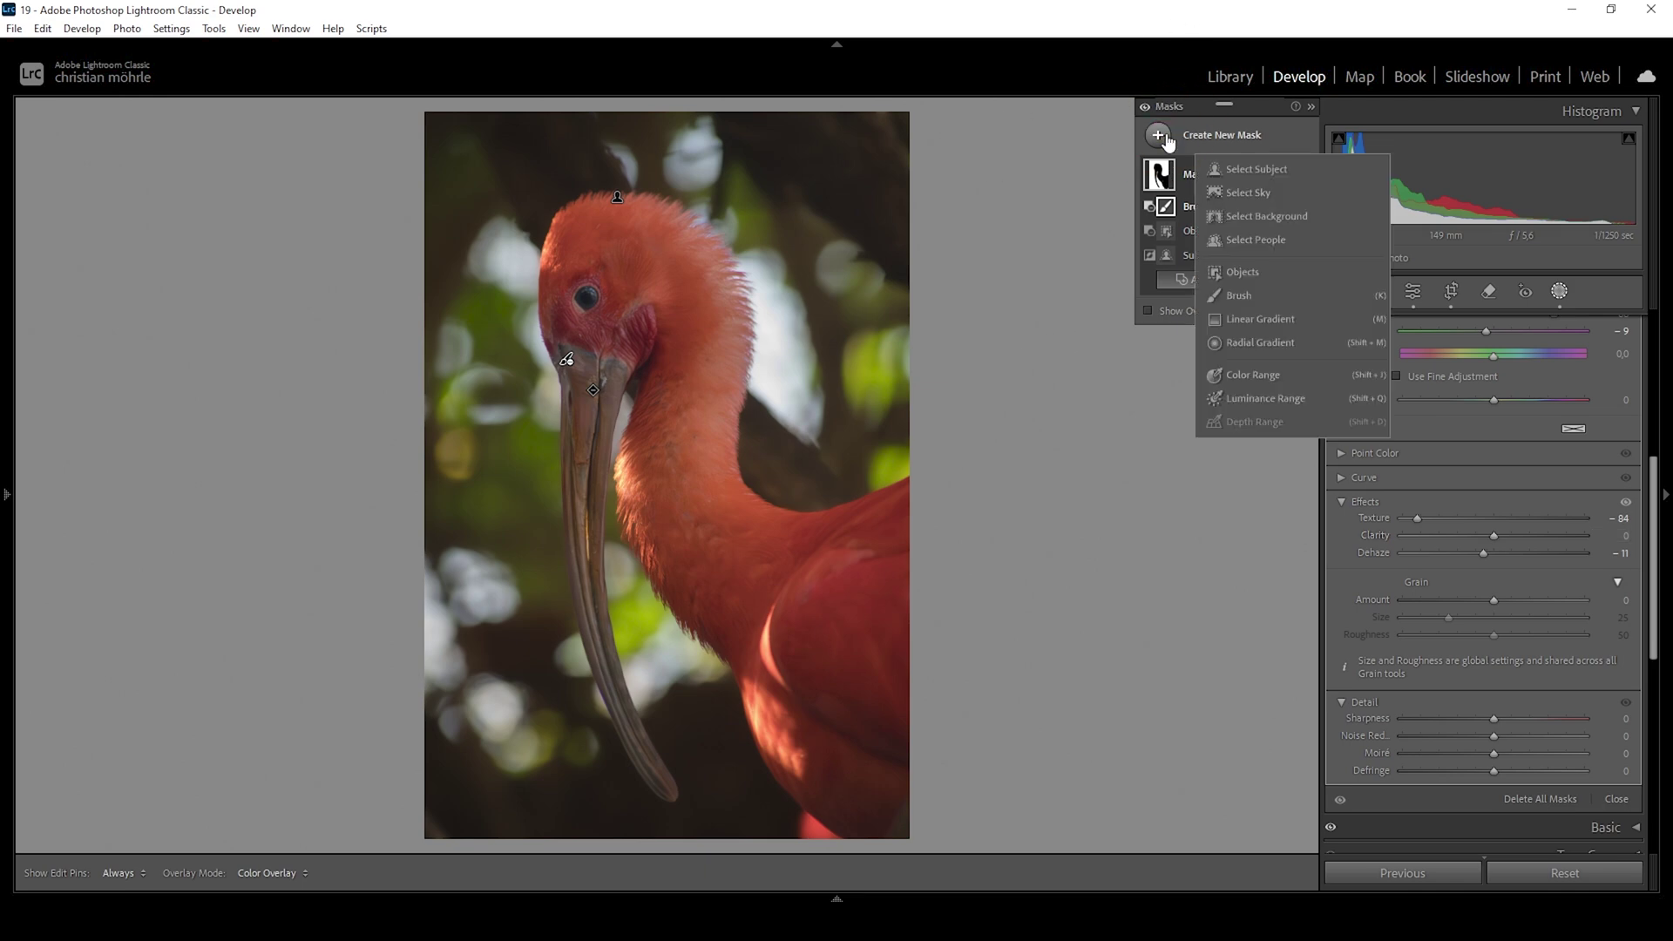
{"action": "left_click", "coordinate": [1266, 173]}
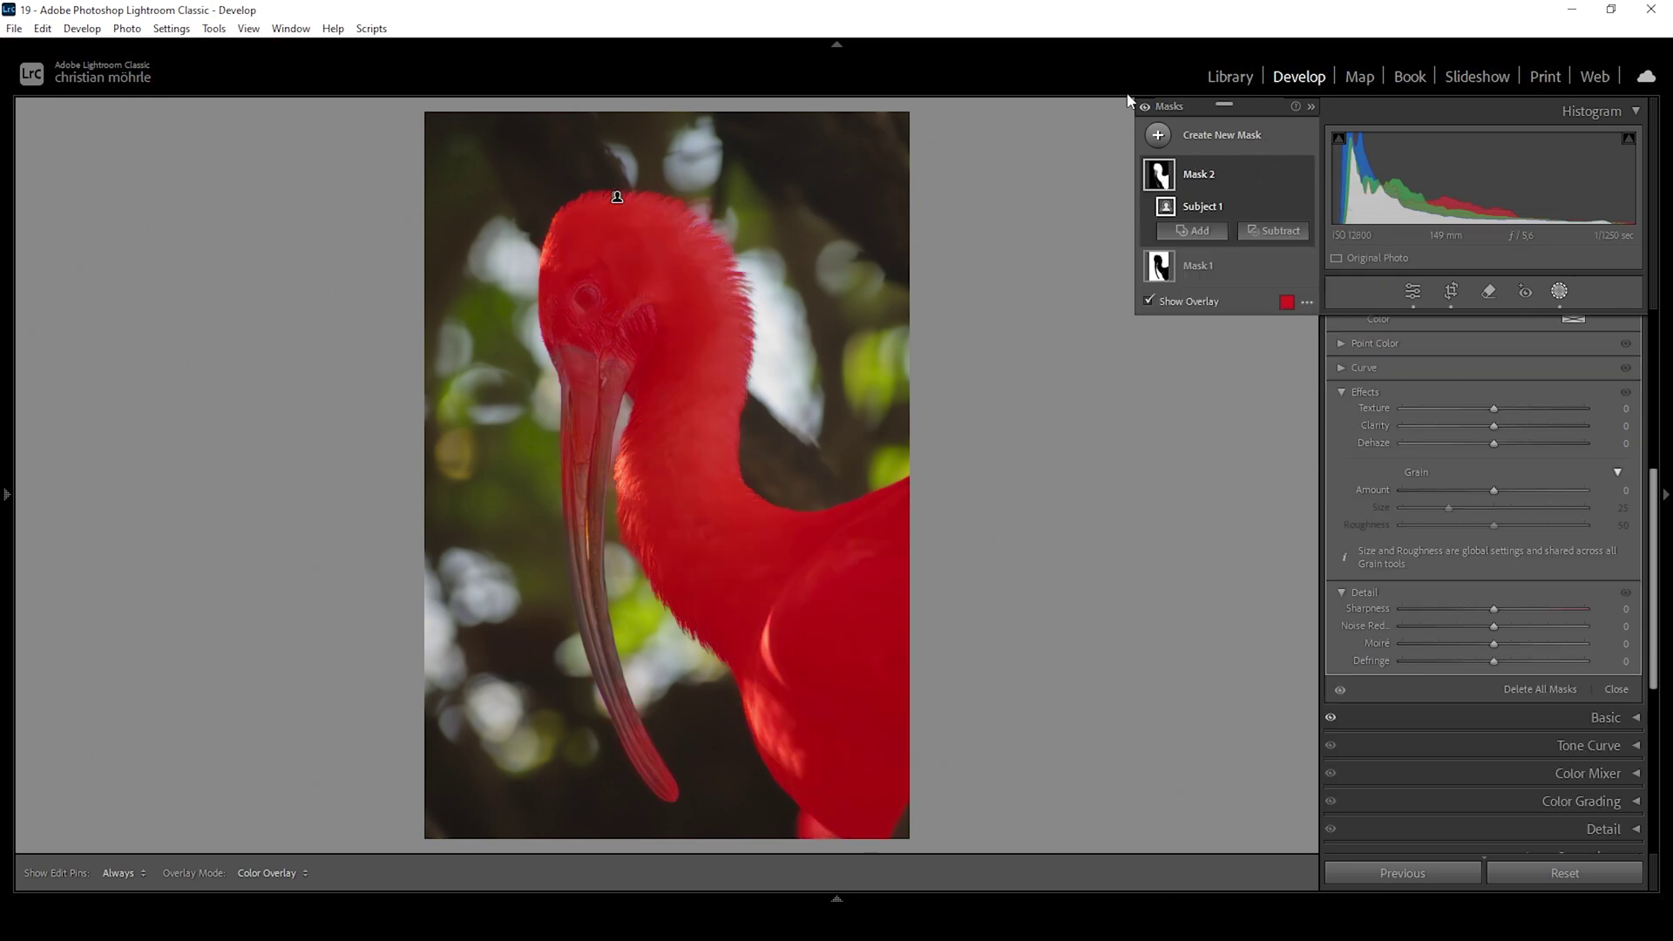
{"action": "left_click", "coordinate": [1199, 232]}
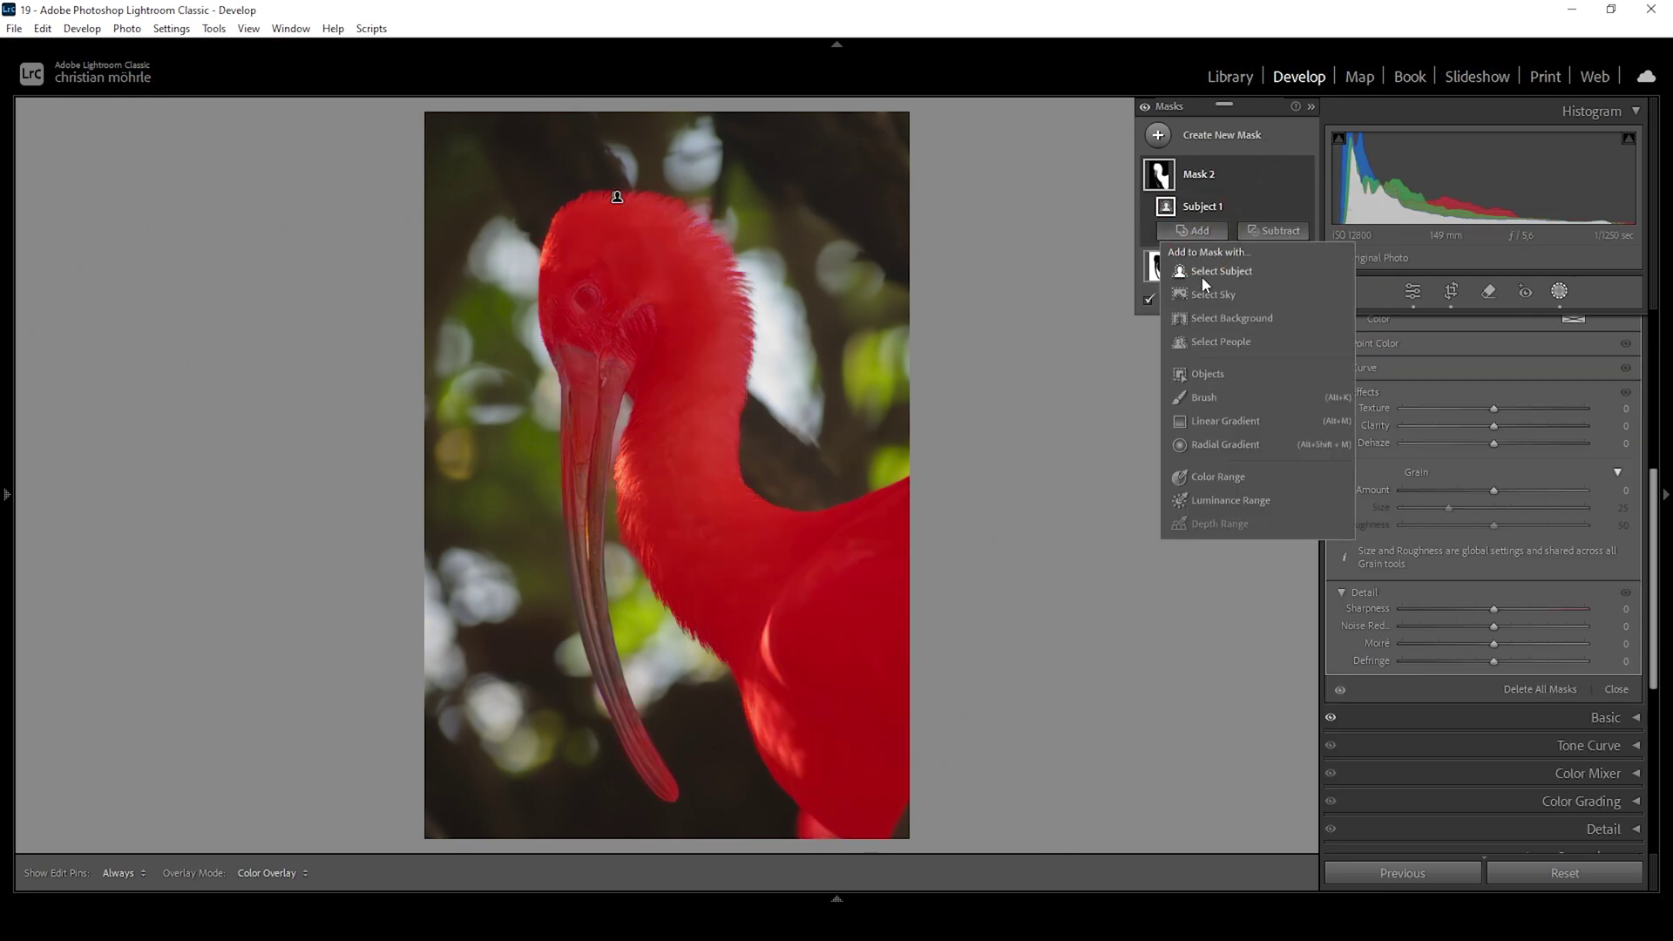
{"action": "left_click", "coordinate": [1208, 374]}
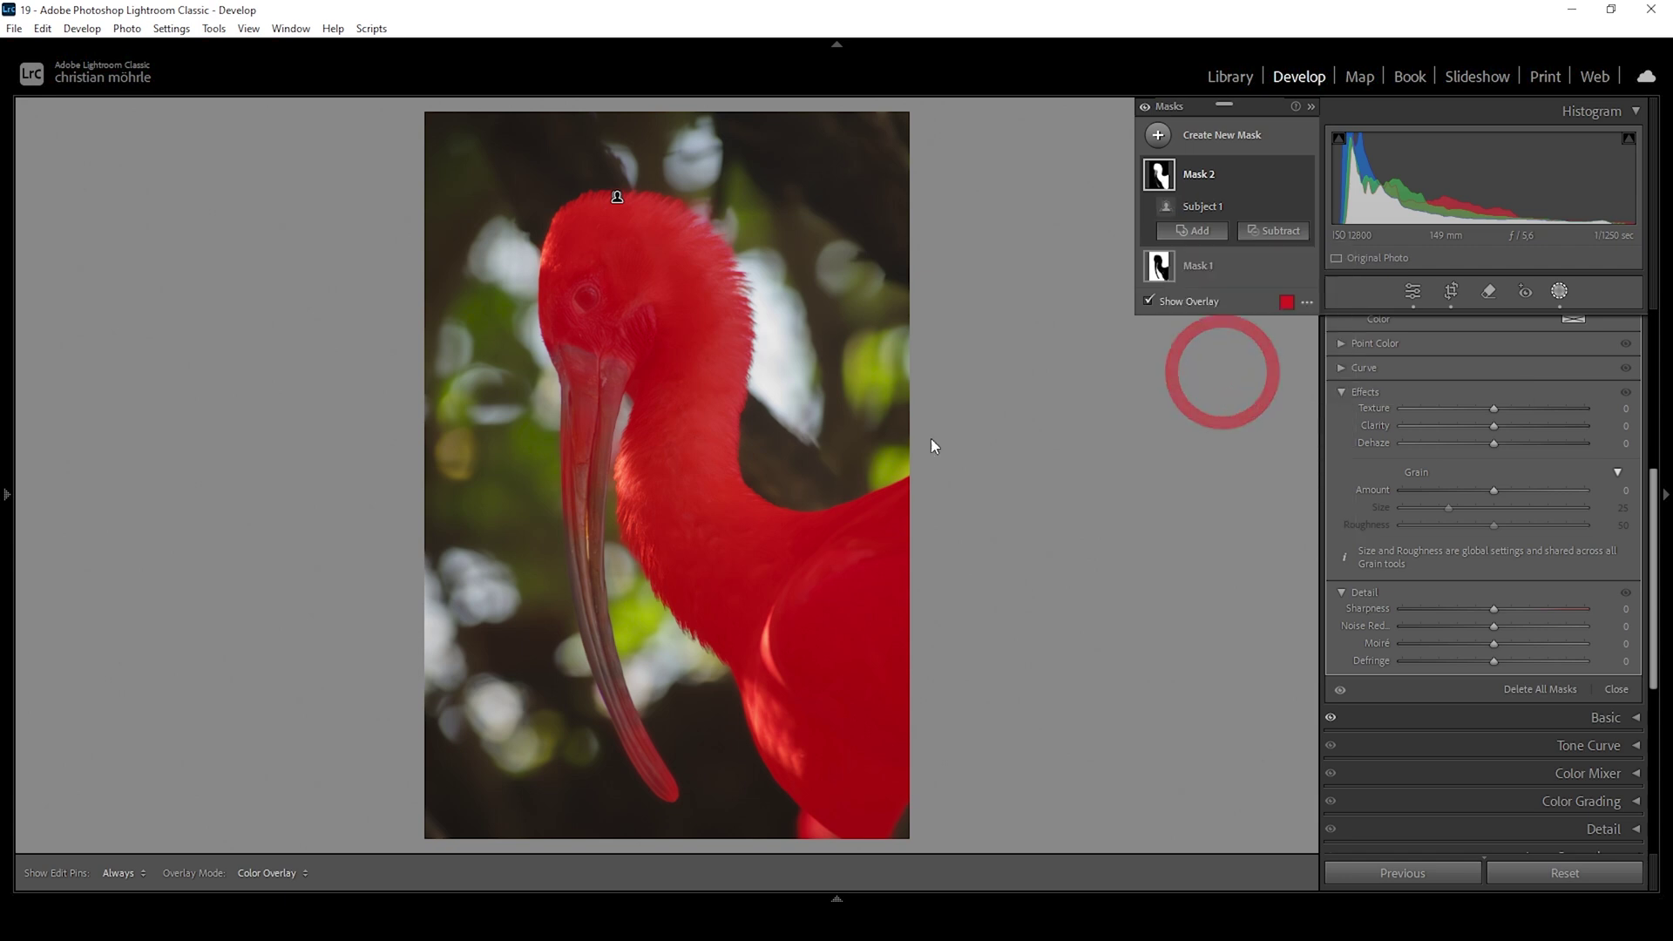
{"action": "left_click_drag", "start_coordinate": [696, 819], "coordinate": [507, 334]}
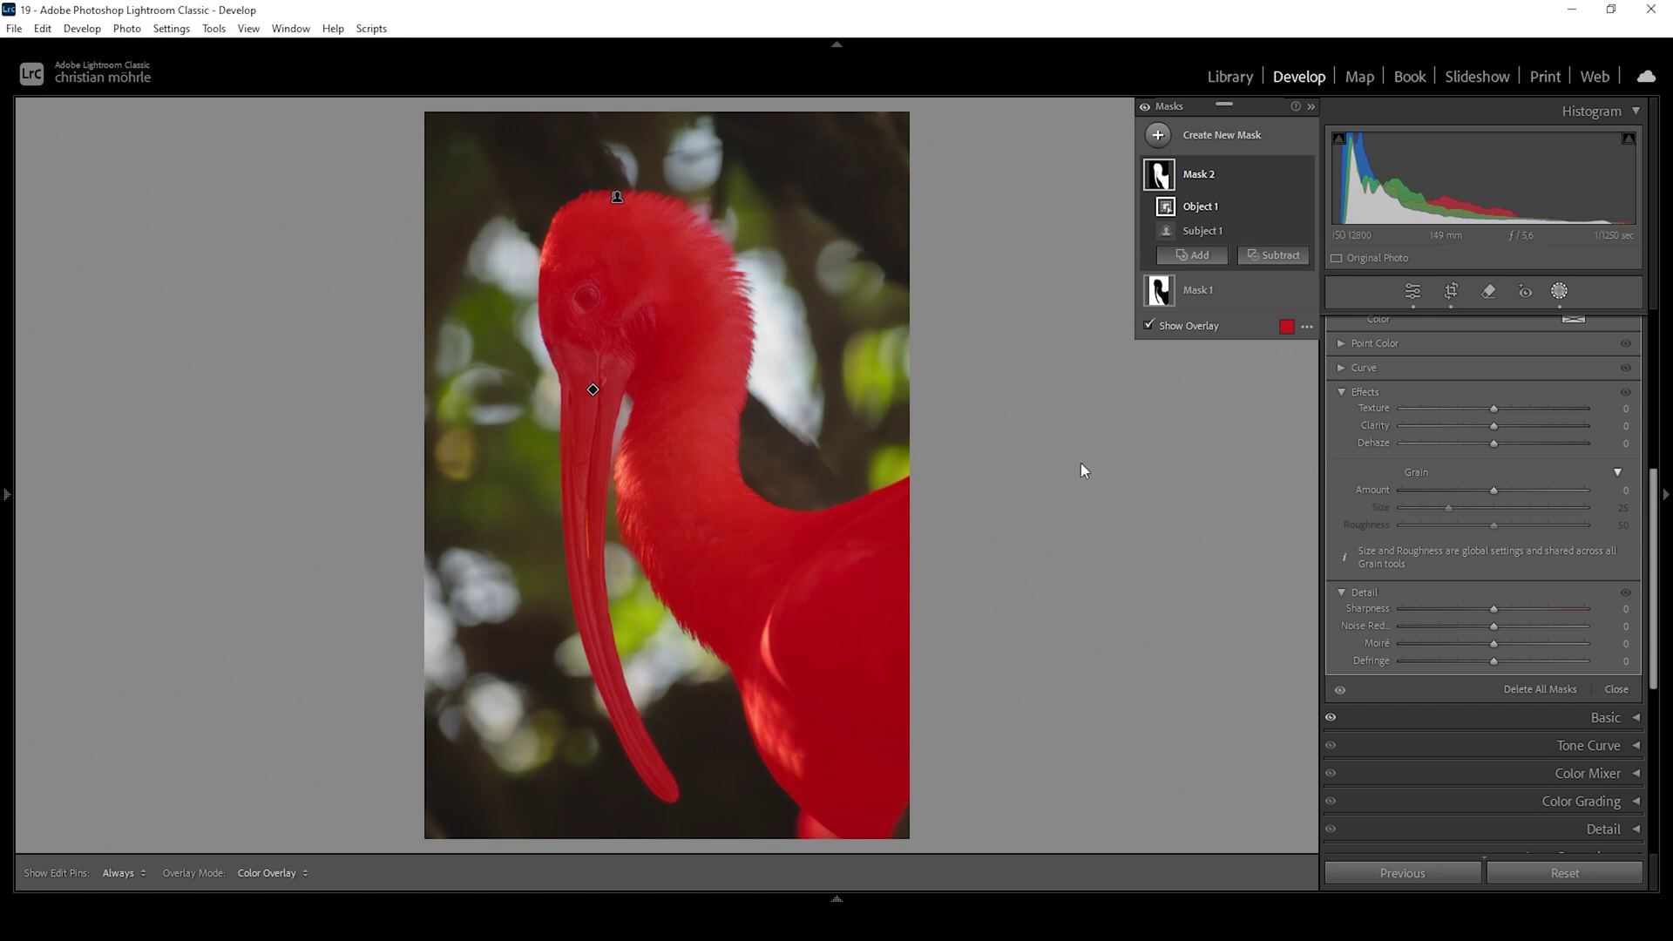
Step: Brighten and enrich the masked bird with Exposure 0.11, Whites 26, Temp 6, Saturation 7 and Texture 6
{"action": "scroll", "coordinate": [1497, 523], "scroll_direction": "up", "scroll_amount": 5}
{"action": "left_click_drag", "start_coordinate": [1495, 464], "coordinate": [1499, 464]}
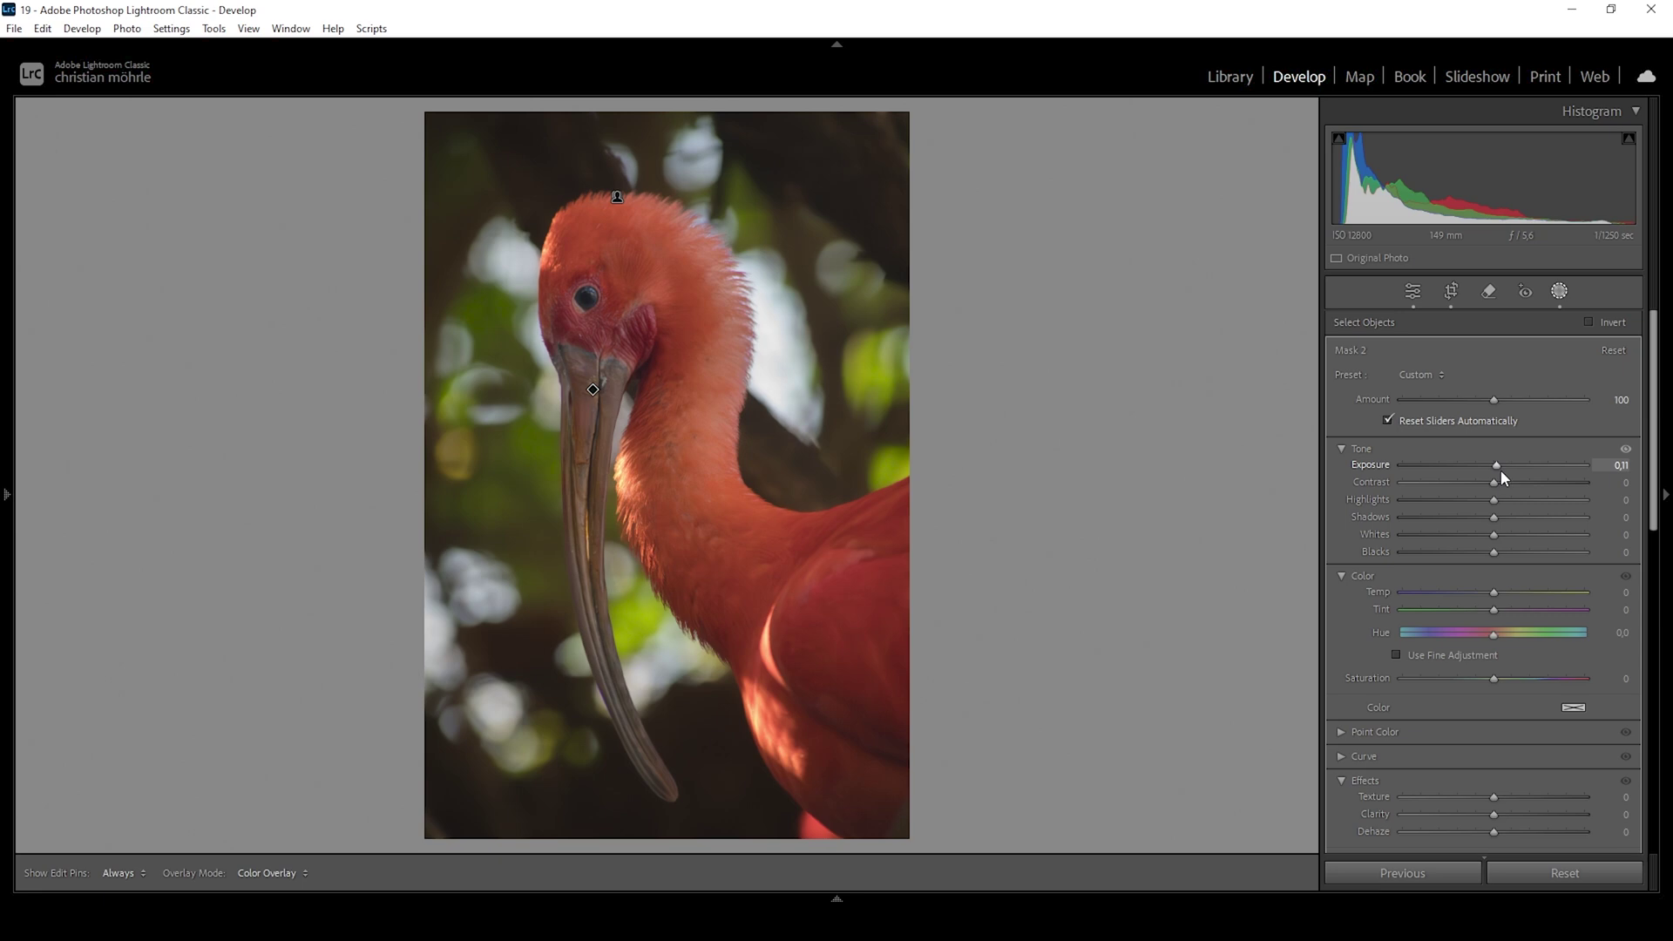
{"action": "left_click_drag", "start_coordinate": [1495, 540], "coordinate": [1519, 535]}
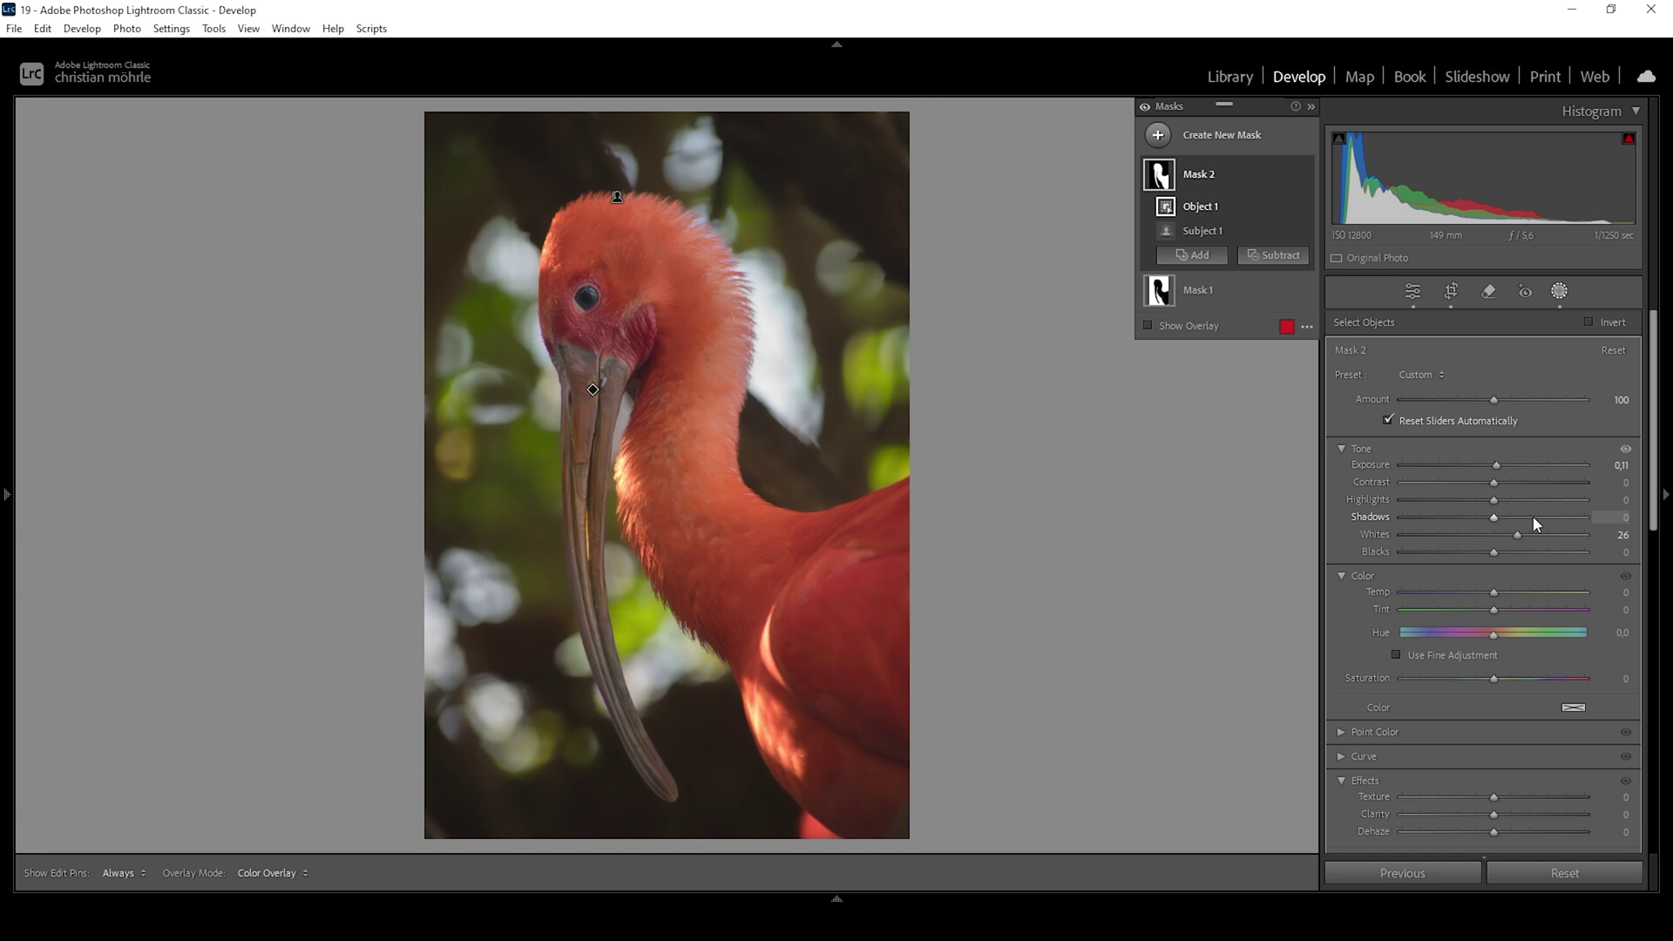
{"action": "left_click_drag", "start_coordinate": [1494, 591], "coordinate": [1498, 591]}
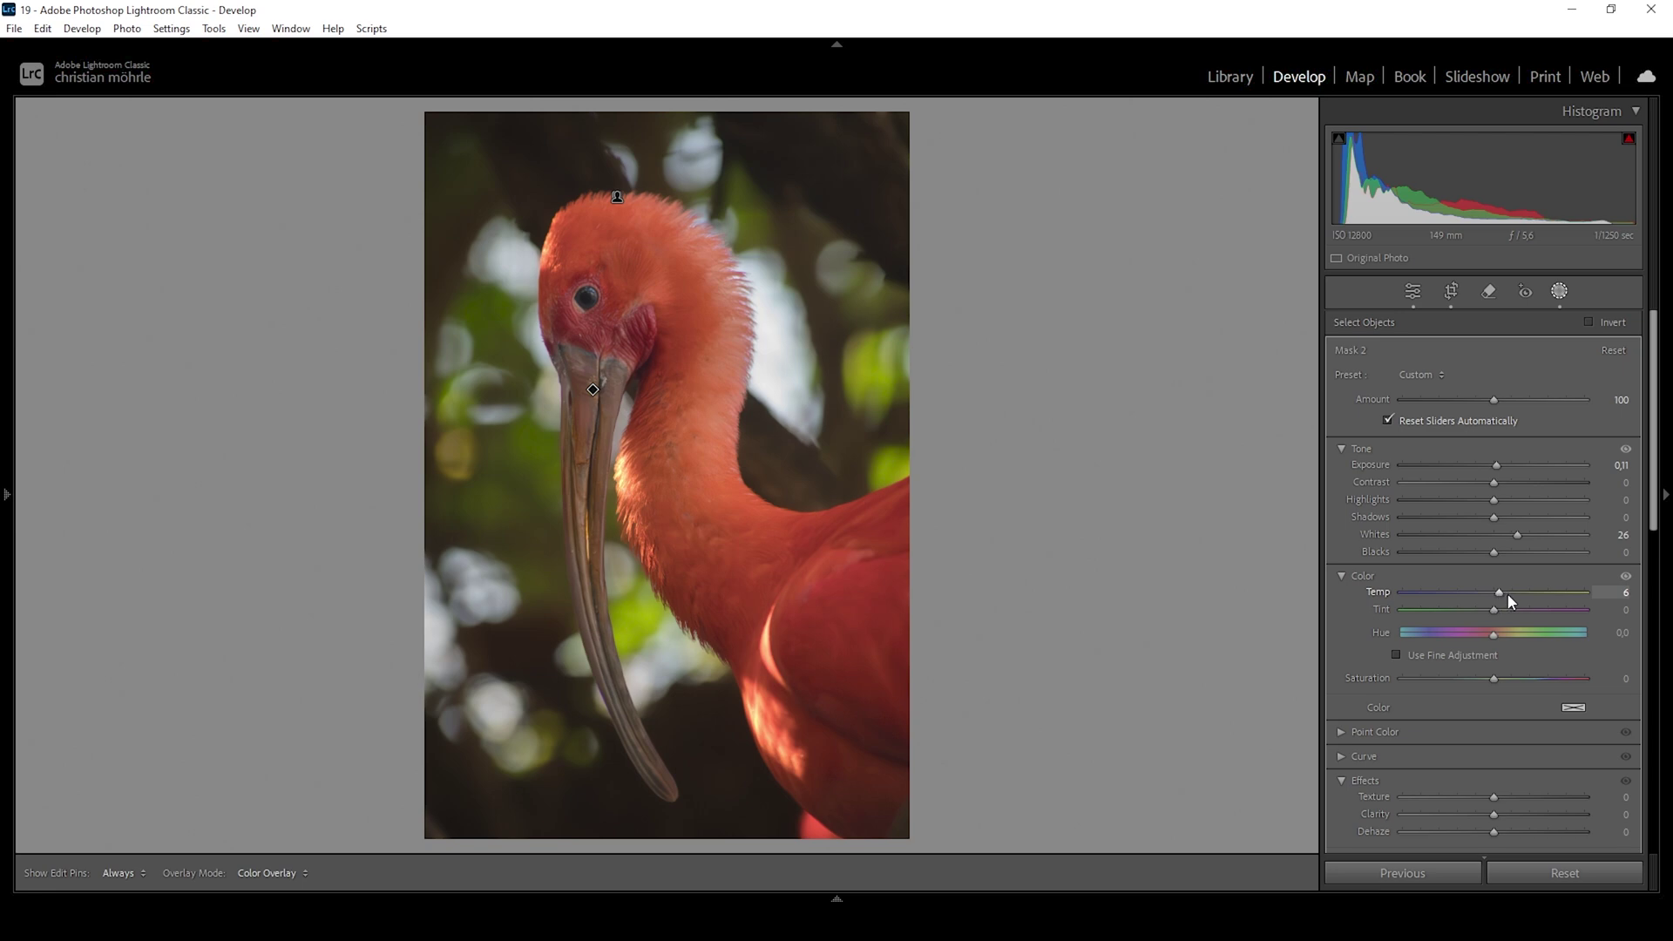
{"action": "left_click_drag", "start_coordinate": [1495, 679], "coordinate": [1505, 679]}
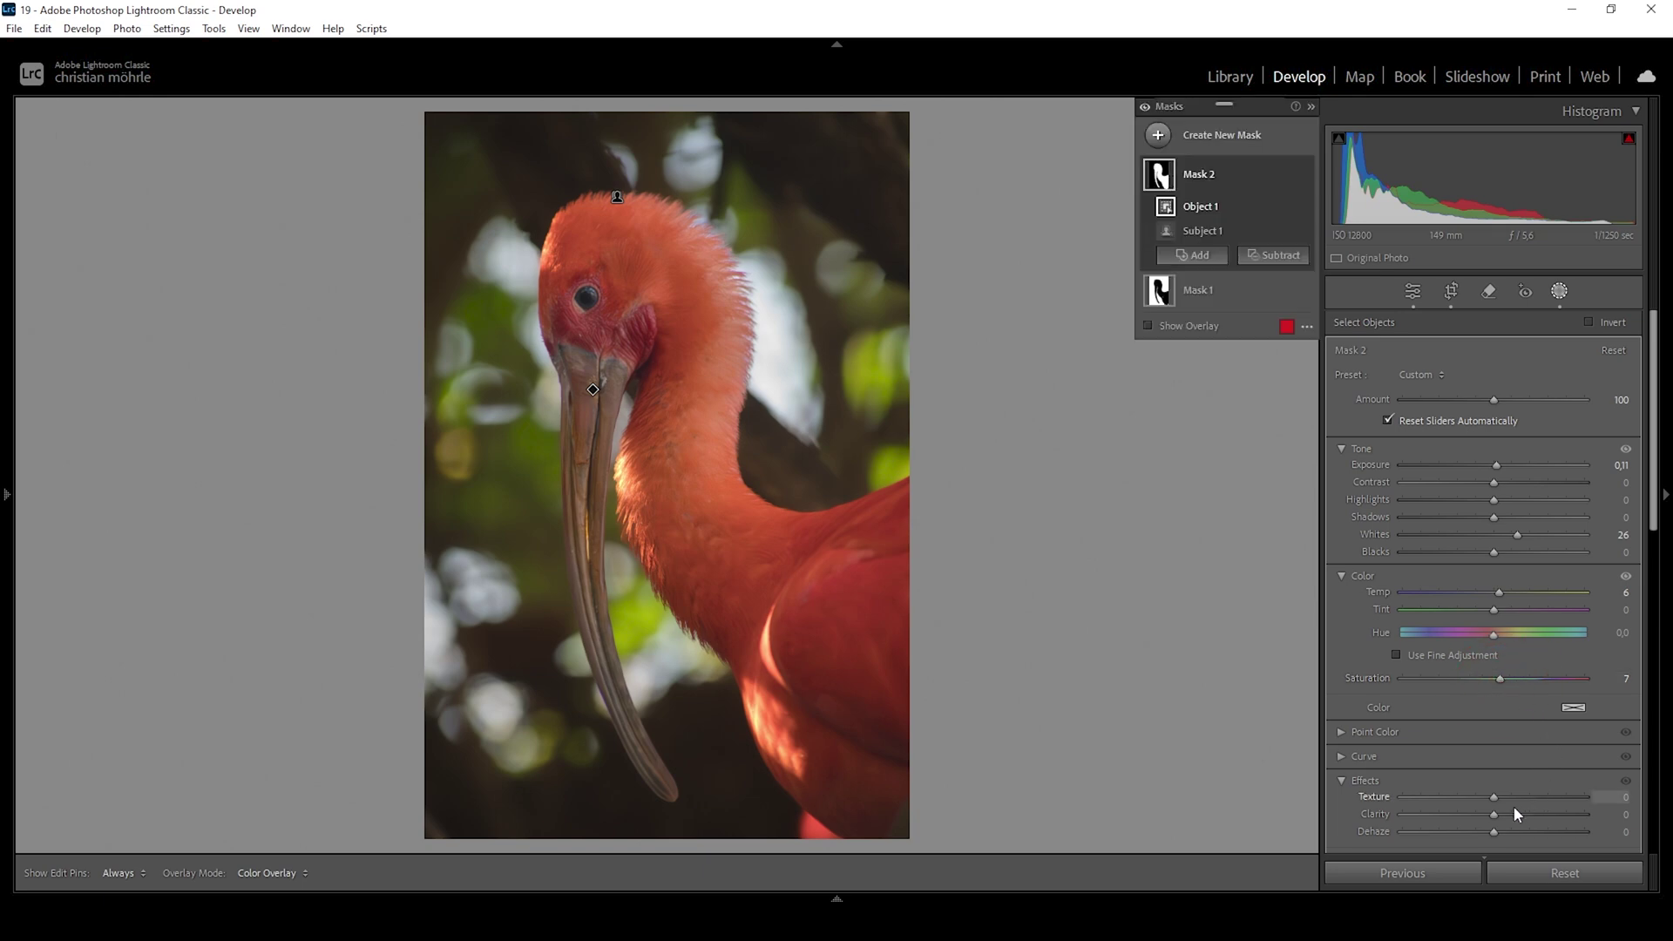
{"action": "left_click_drag", "start_coordinate": [1494, 803], "coordinate": [1490, 809]}
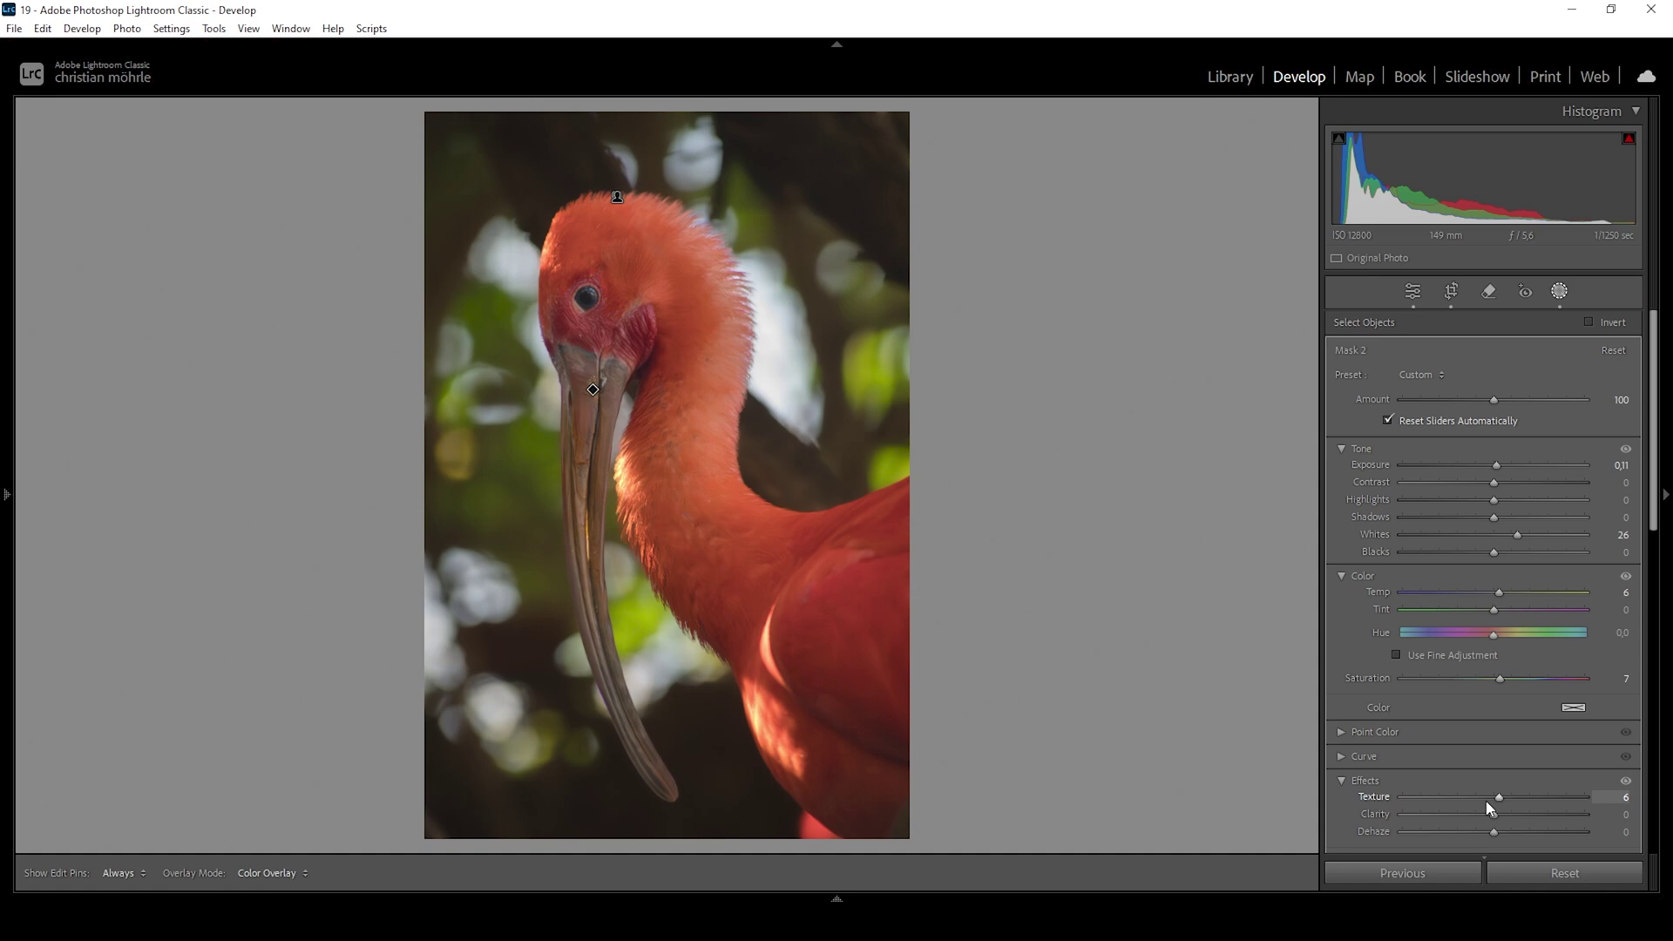
{"action": "left_click_drag", "start_coordinate": [1490, 809], "coordinate": [1490, 809]}
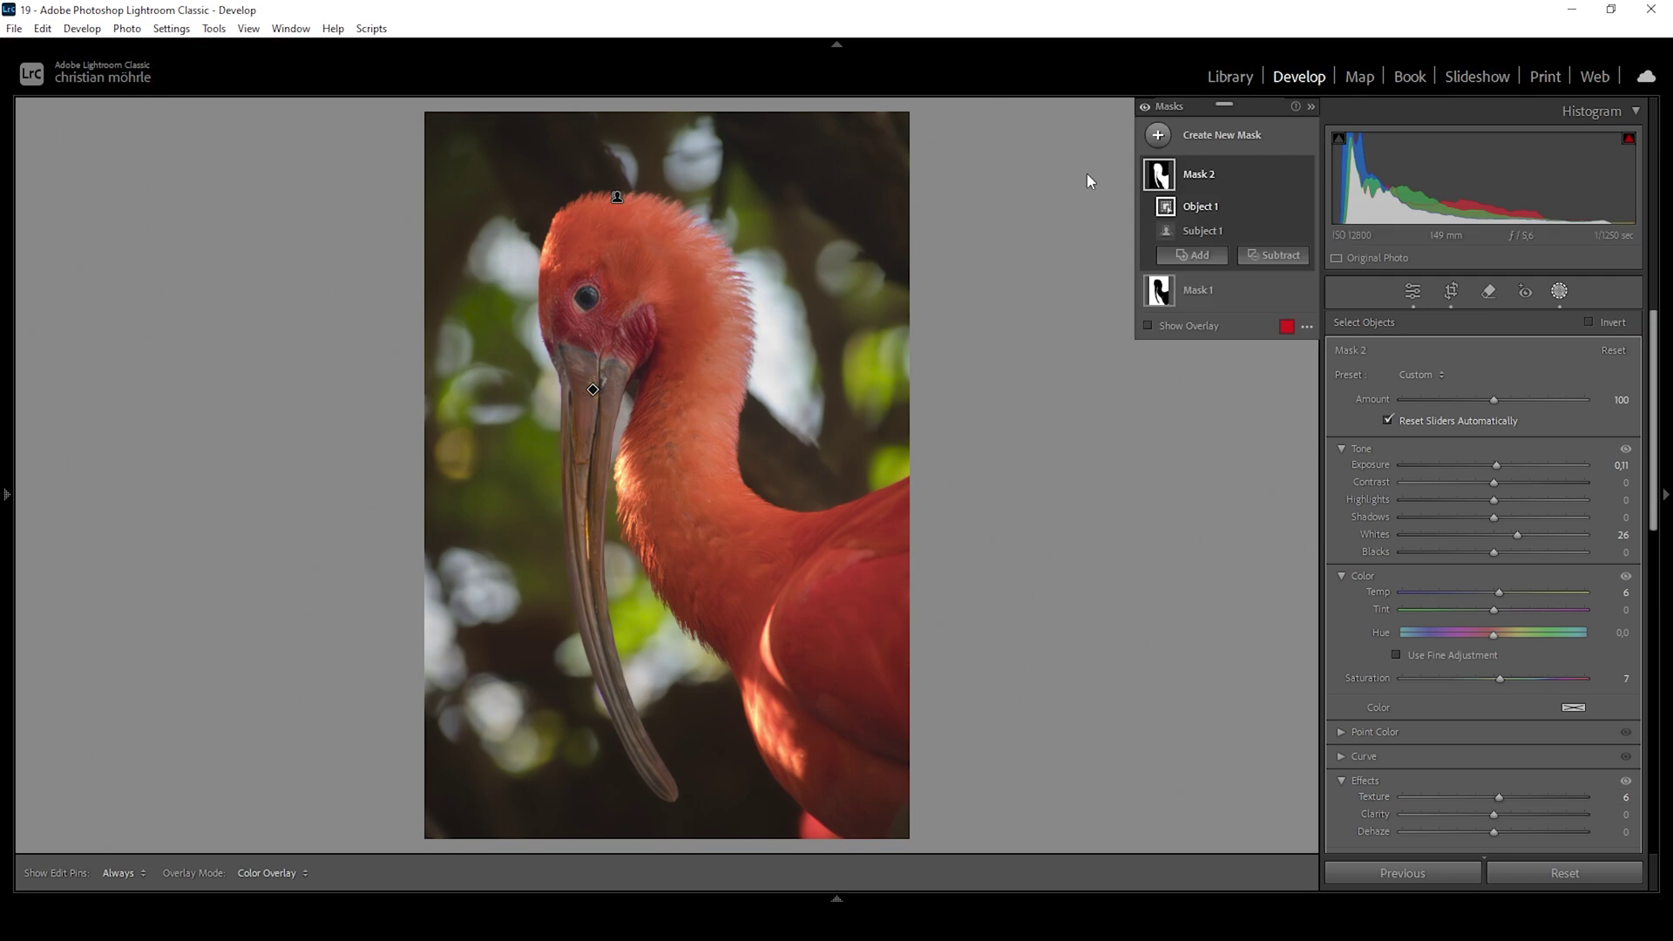
Step: Create a small radial gradient mask over the bird's eye and set its Feather to 66
{"action": "left_click", "coordinate": [1168, 139]}
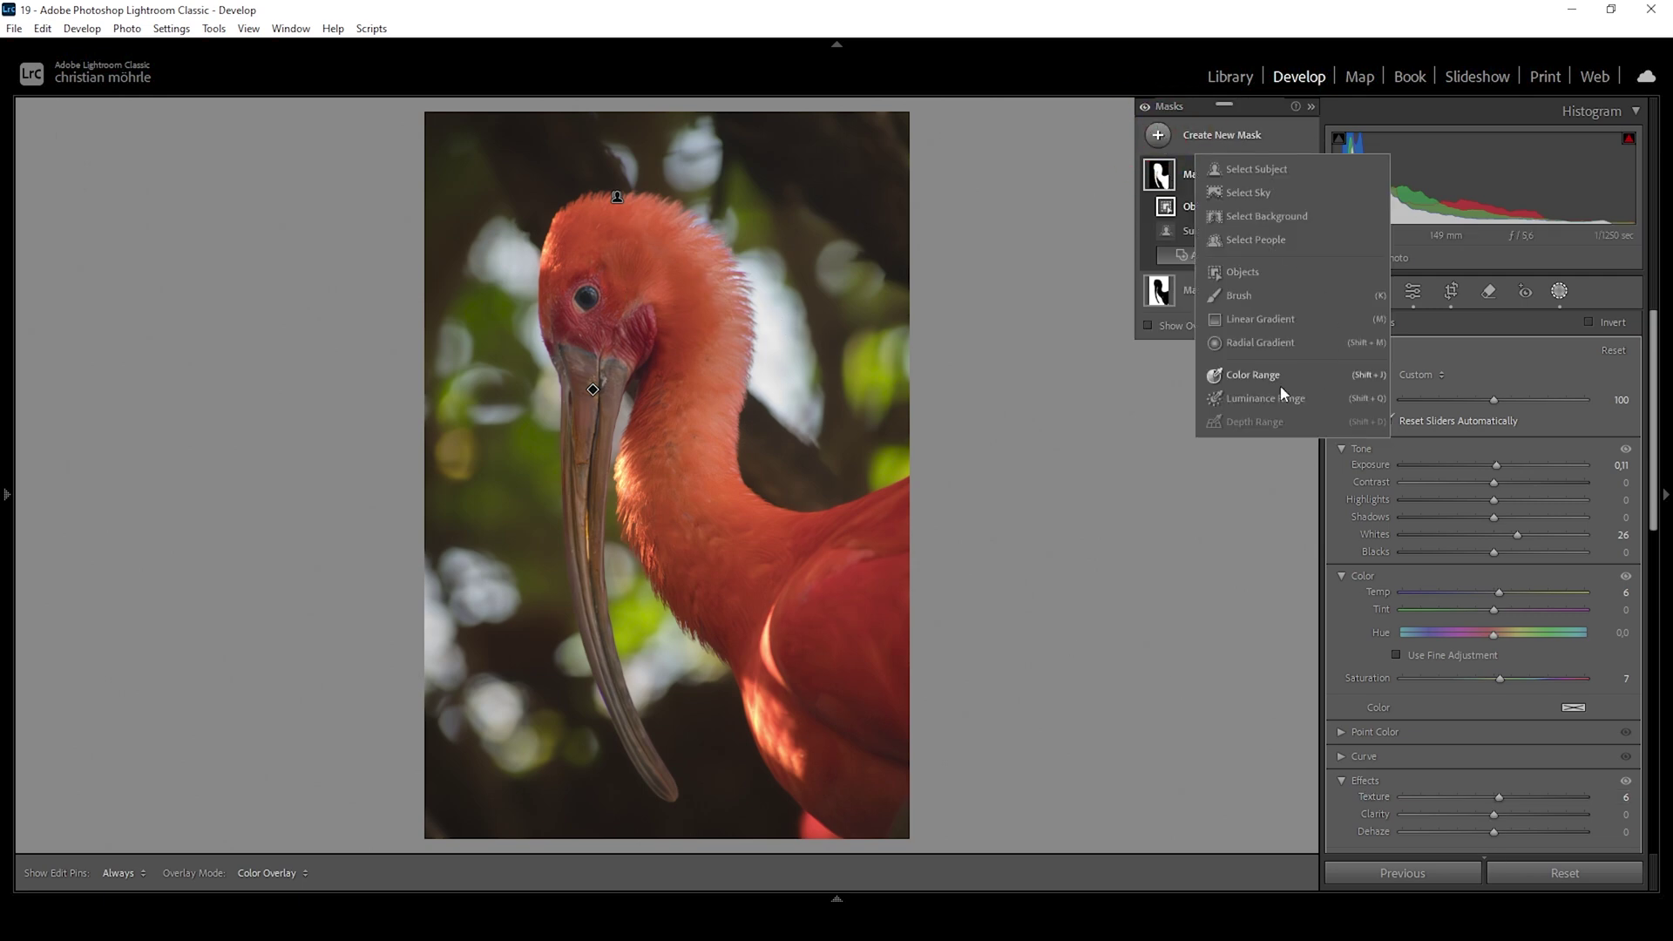
{"action": "left_click", "coordinate": [1246, 343]}
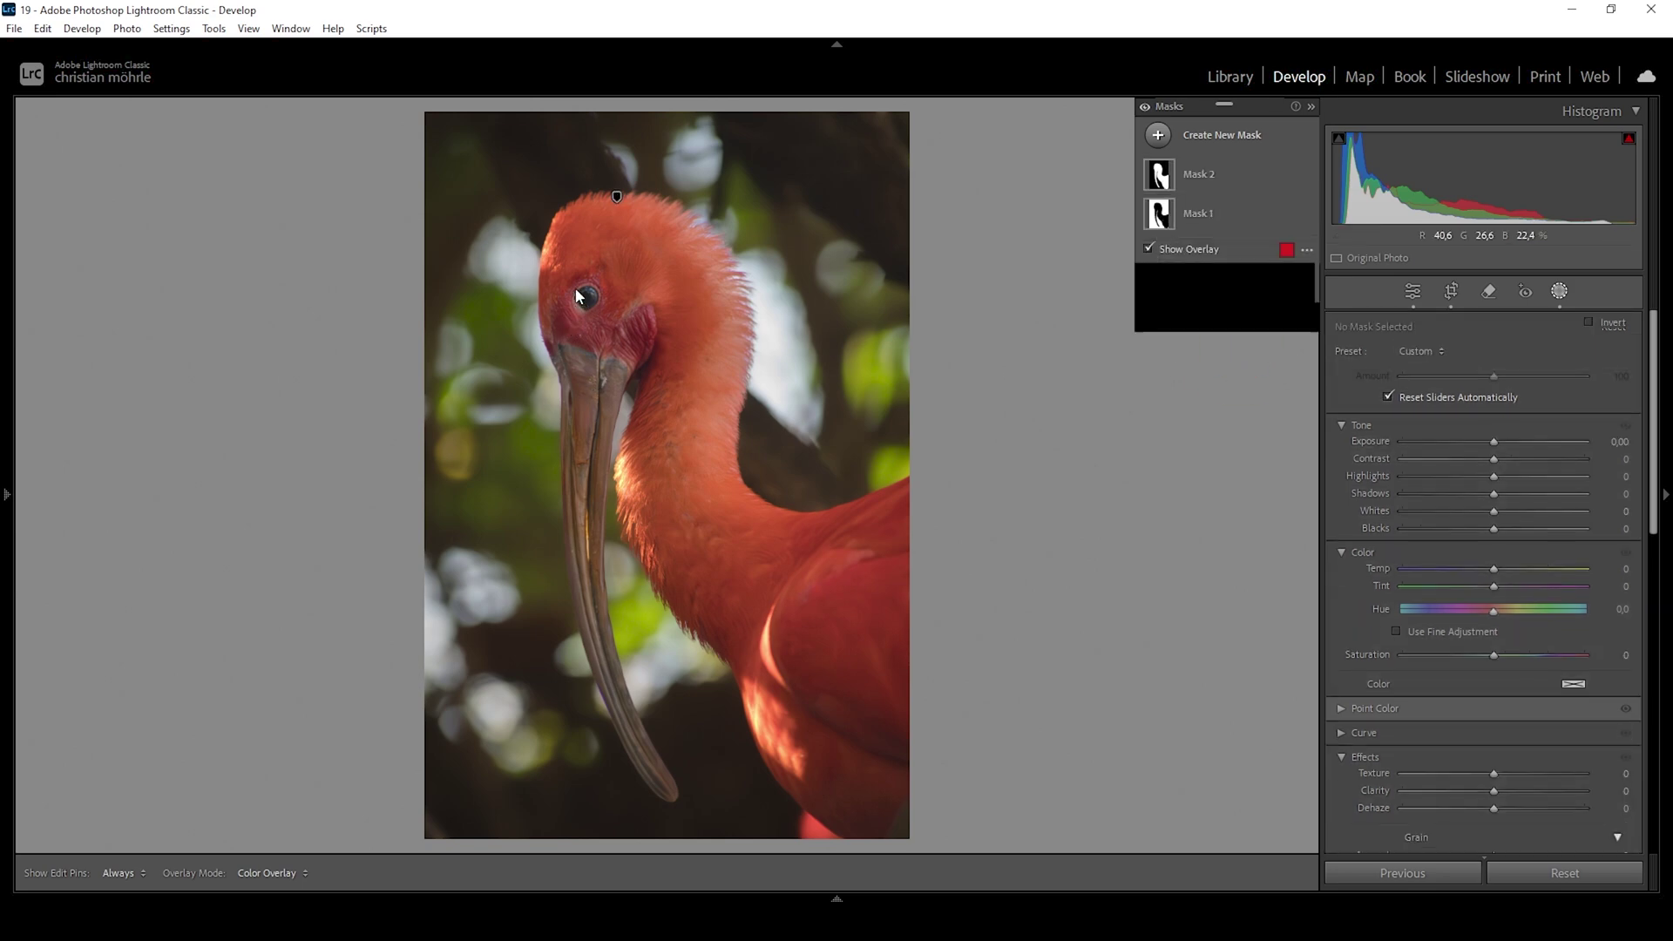
{"action": "left_click_drag", "start_coordinate": [576, 290], "coordinate": [590, 303]}
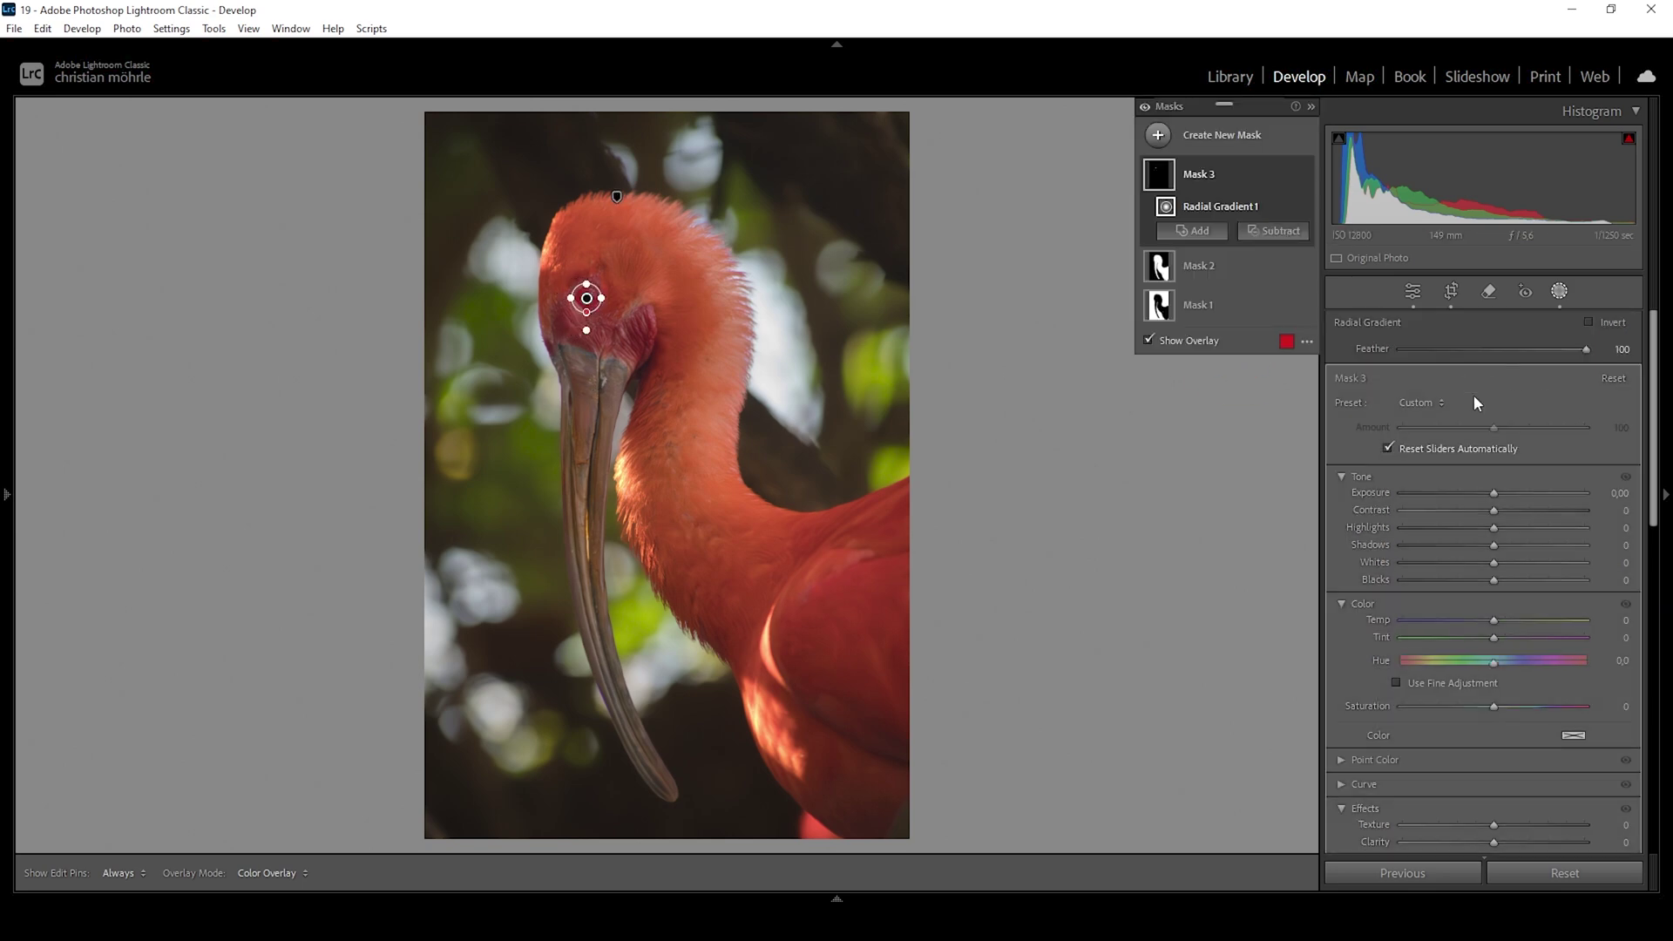
{"action": "left_click_drag", "start_coordinate": [1585, 350], "coordinate": [1540, 348]}
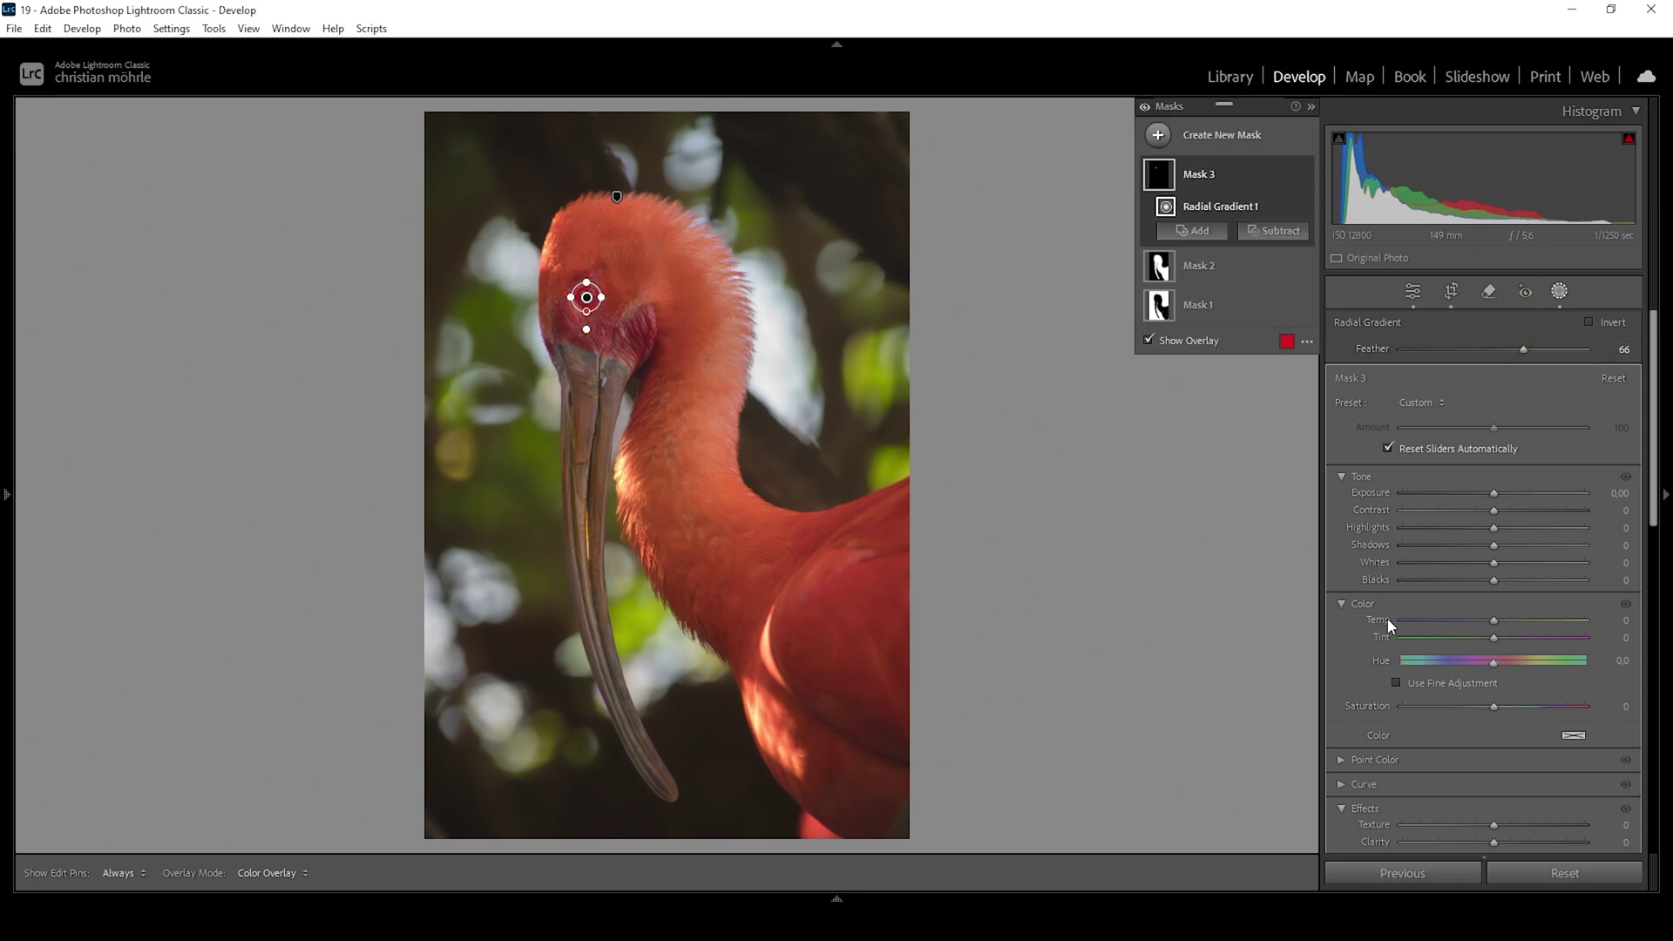
Step: Raise the Clarity and strongly raise the Whites of the eye mask, then close the masking tools
{"action": "scroll", "coordinate": [1609, 690], "scroll_direction": "down", "scroll_amount": 3}
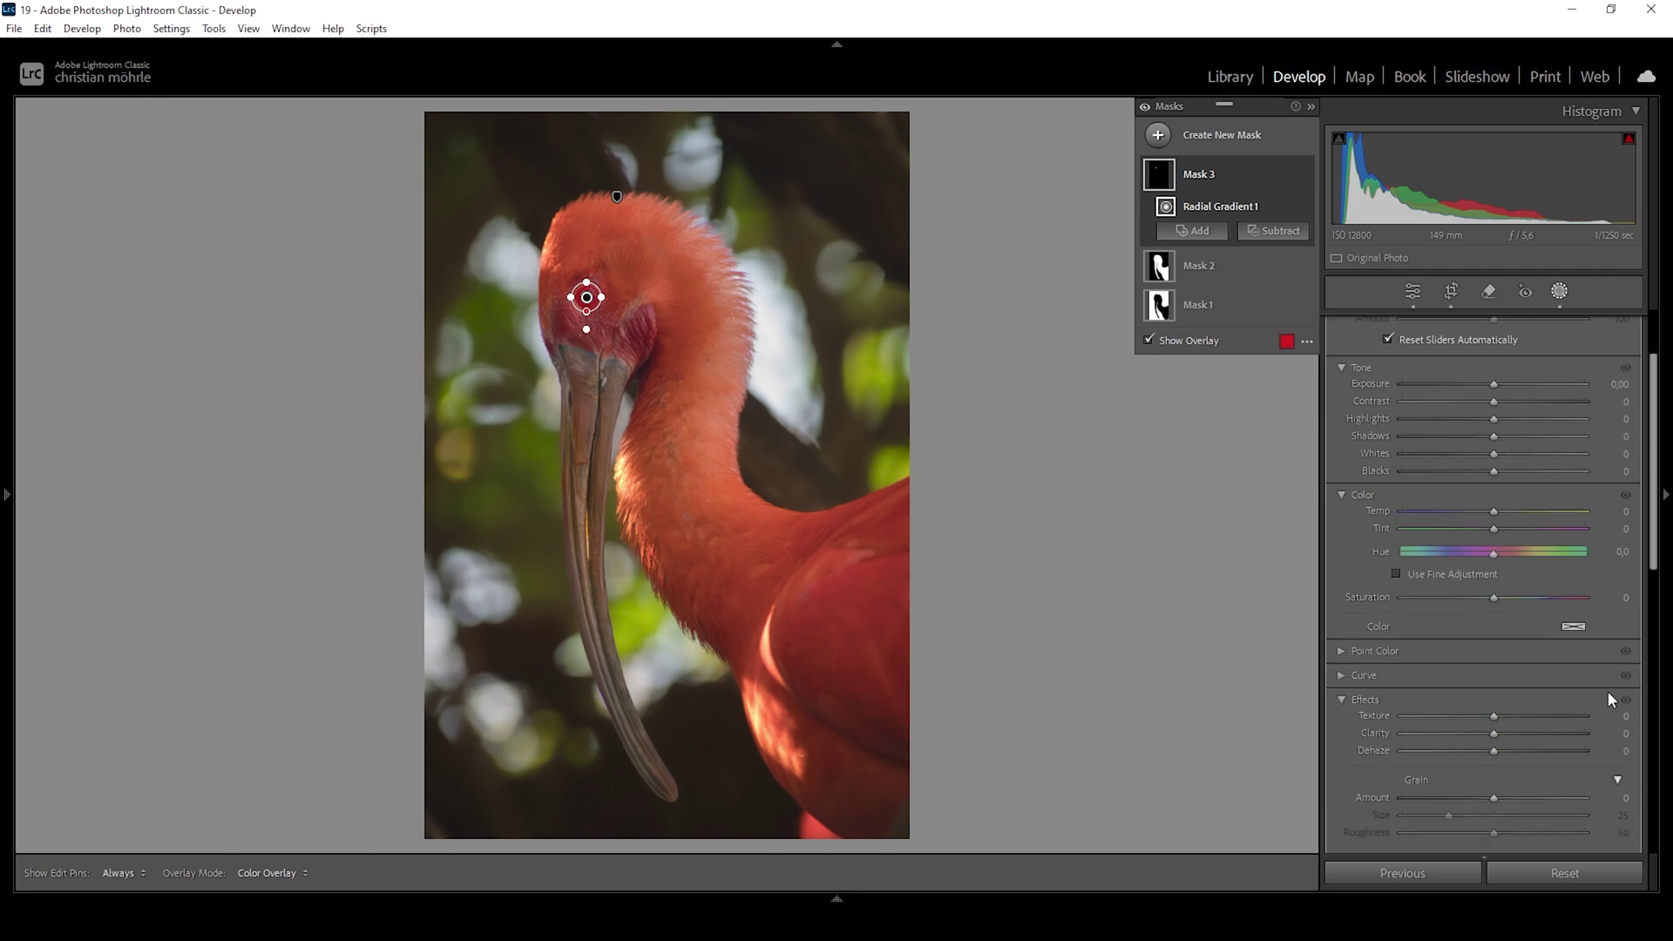
{"action": "left_click_drag", "start_coordinate": [1494, 731], "coordinate": [1517, 734]}
{"action": "left_click_drag", "start_coordinate": [1494, 457], "coordinate": [1585, 454]}
{"action": "left_click", "coordinate": [1414, 293]}
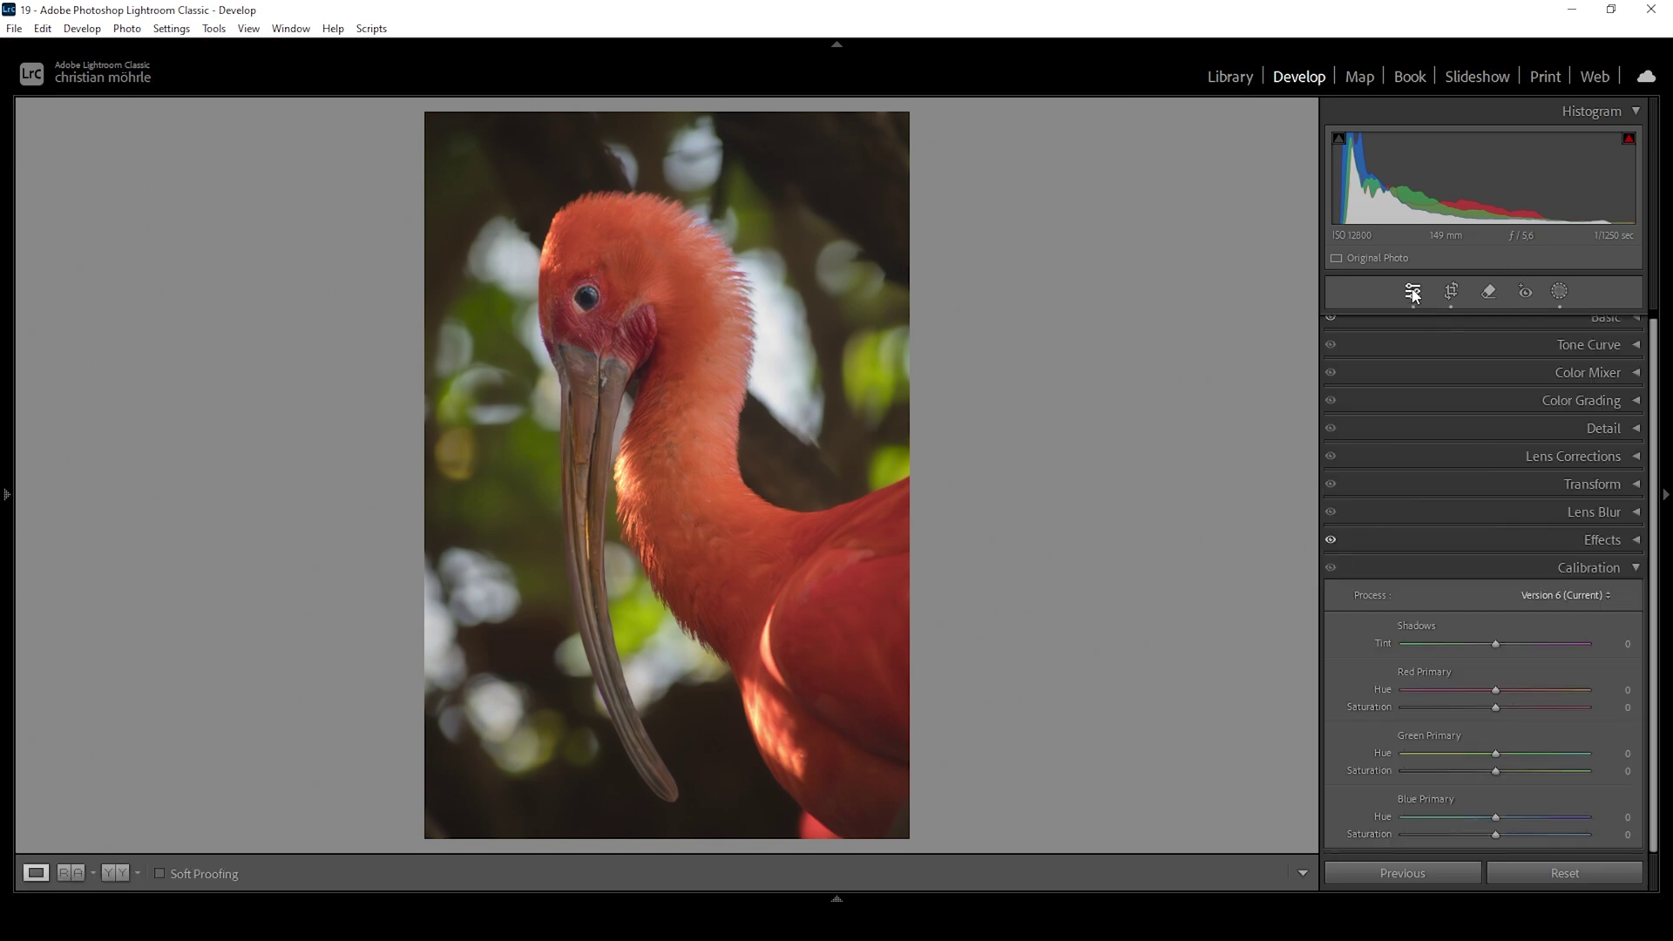
Step: Create another subject mask of the bird and subtract its head and neck with a diagonal linear gradient
{"action": "key", "text": "shift+w"}
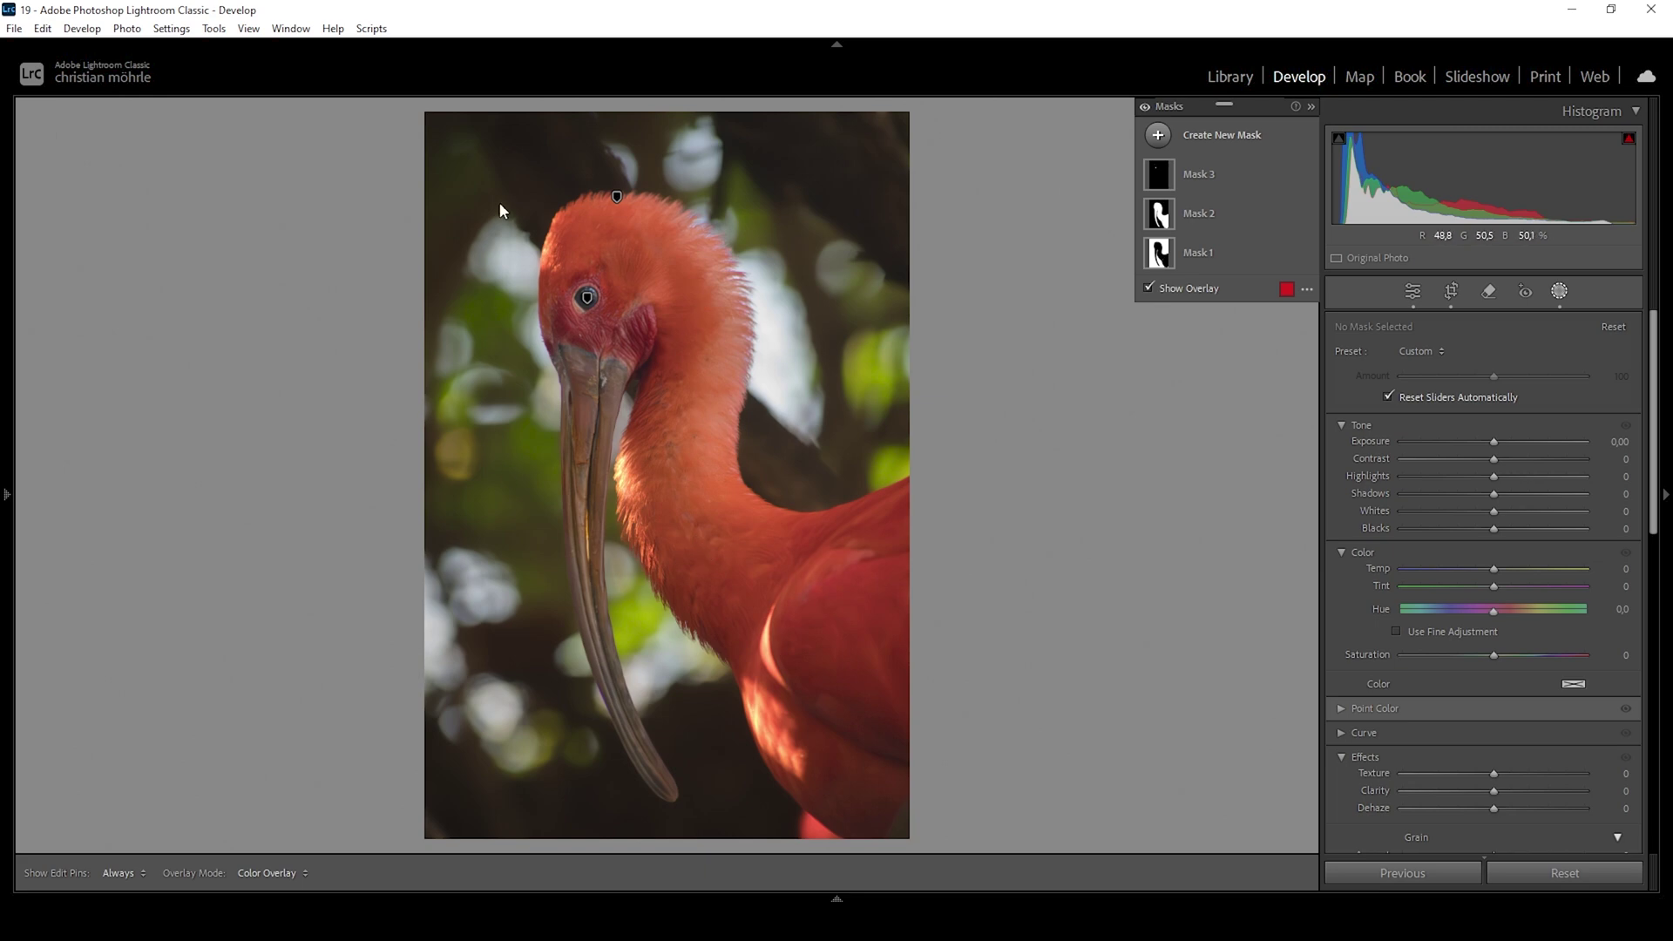
{"action": "left_click", "coordinate": [1185, 138]}
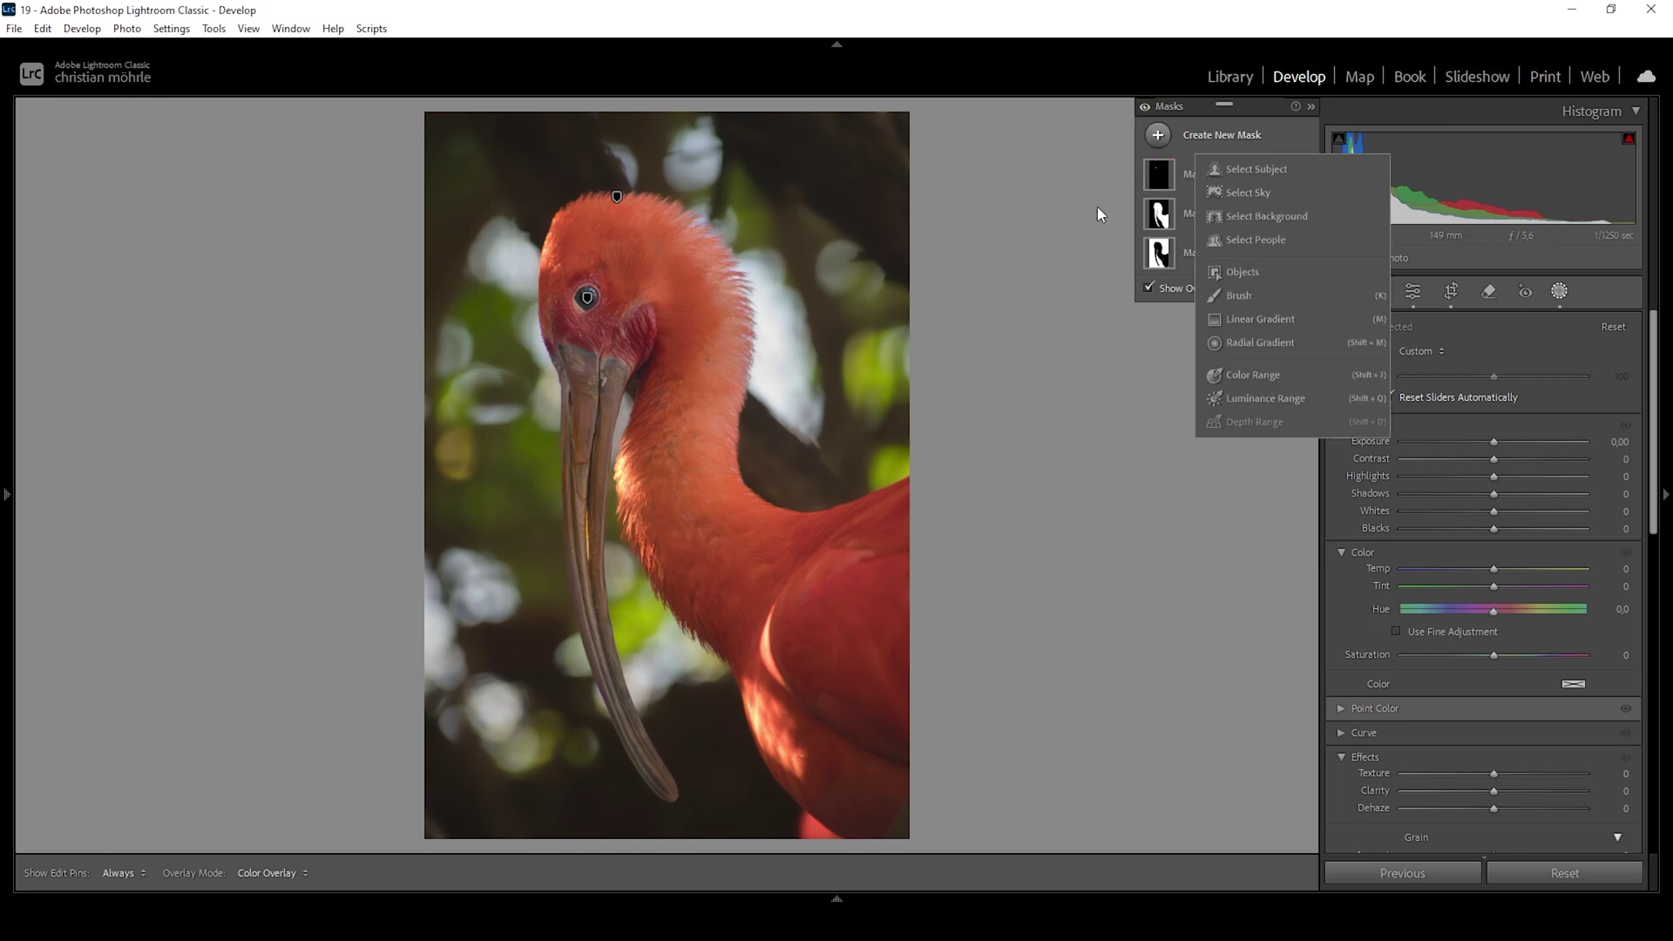
{"action": "left_click", "coordinate": [1283, 170]}
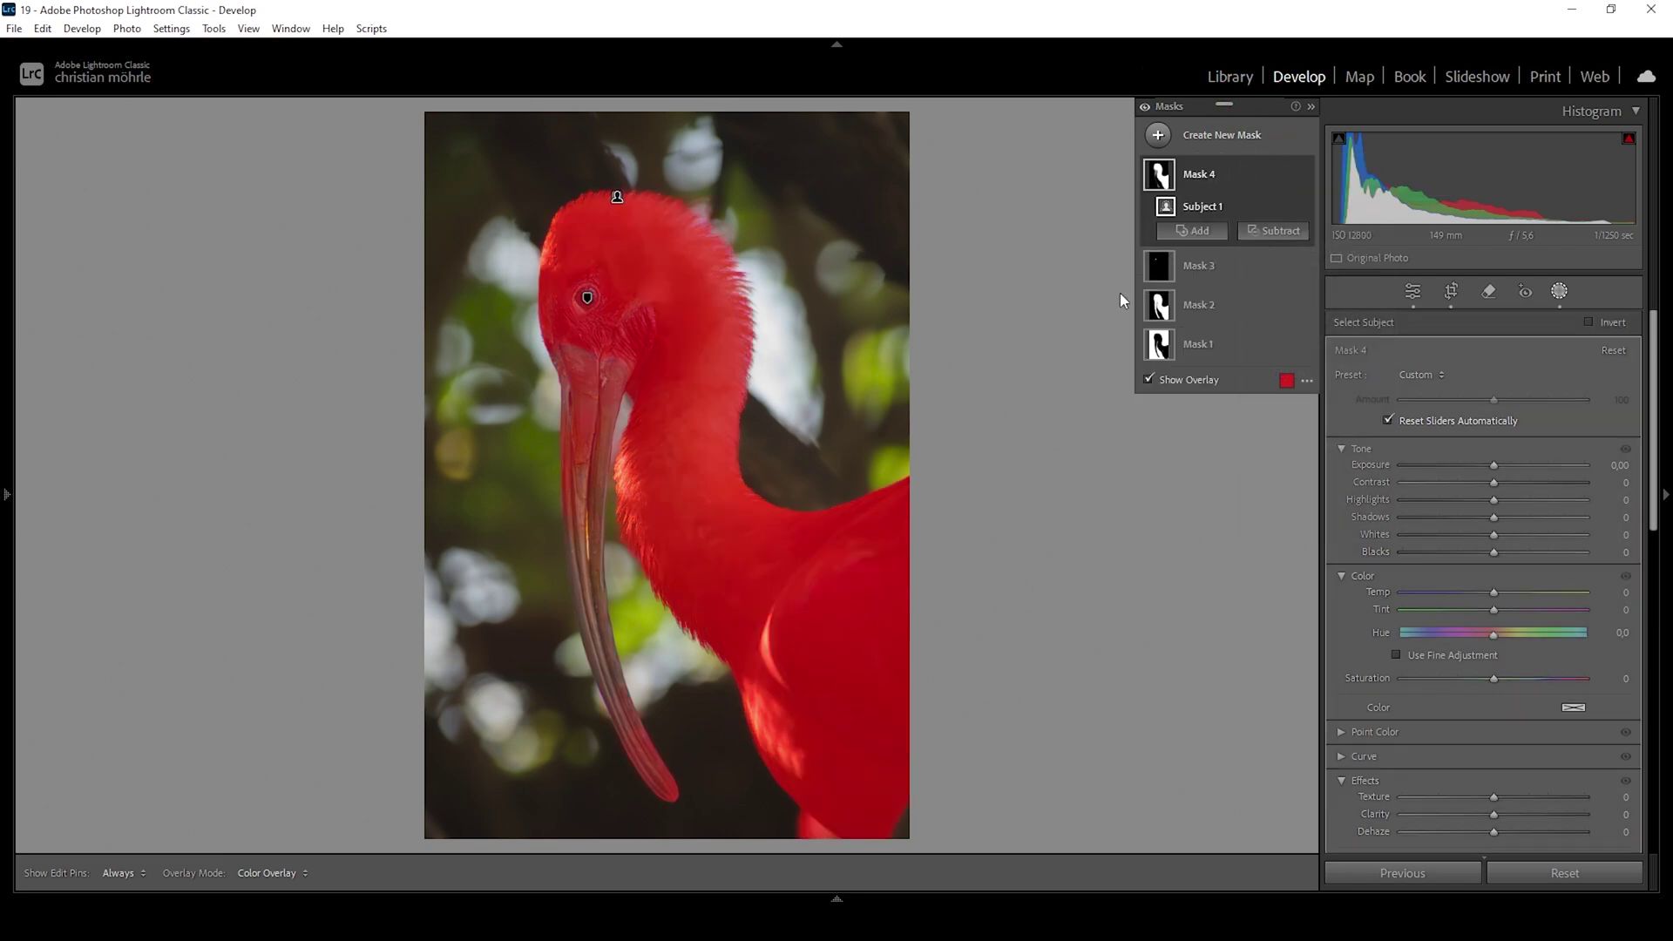
{"action": "left_click", "coordinate": [1283, 231]}
{"action": "left_click", "coordinate": [1295, 420]}
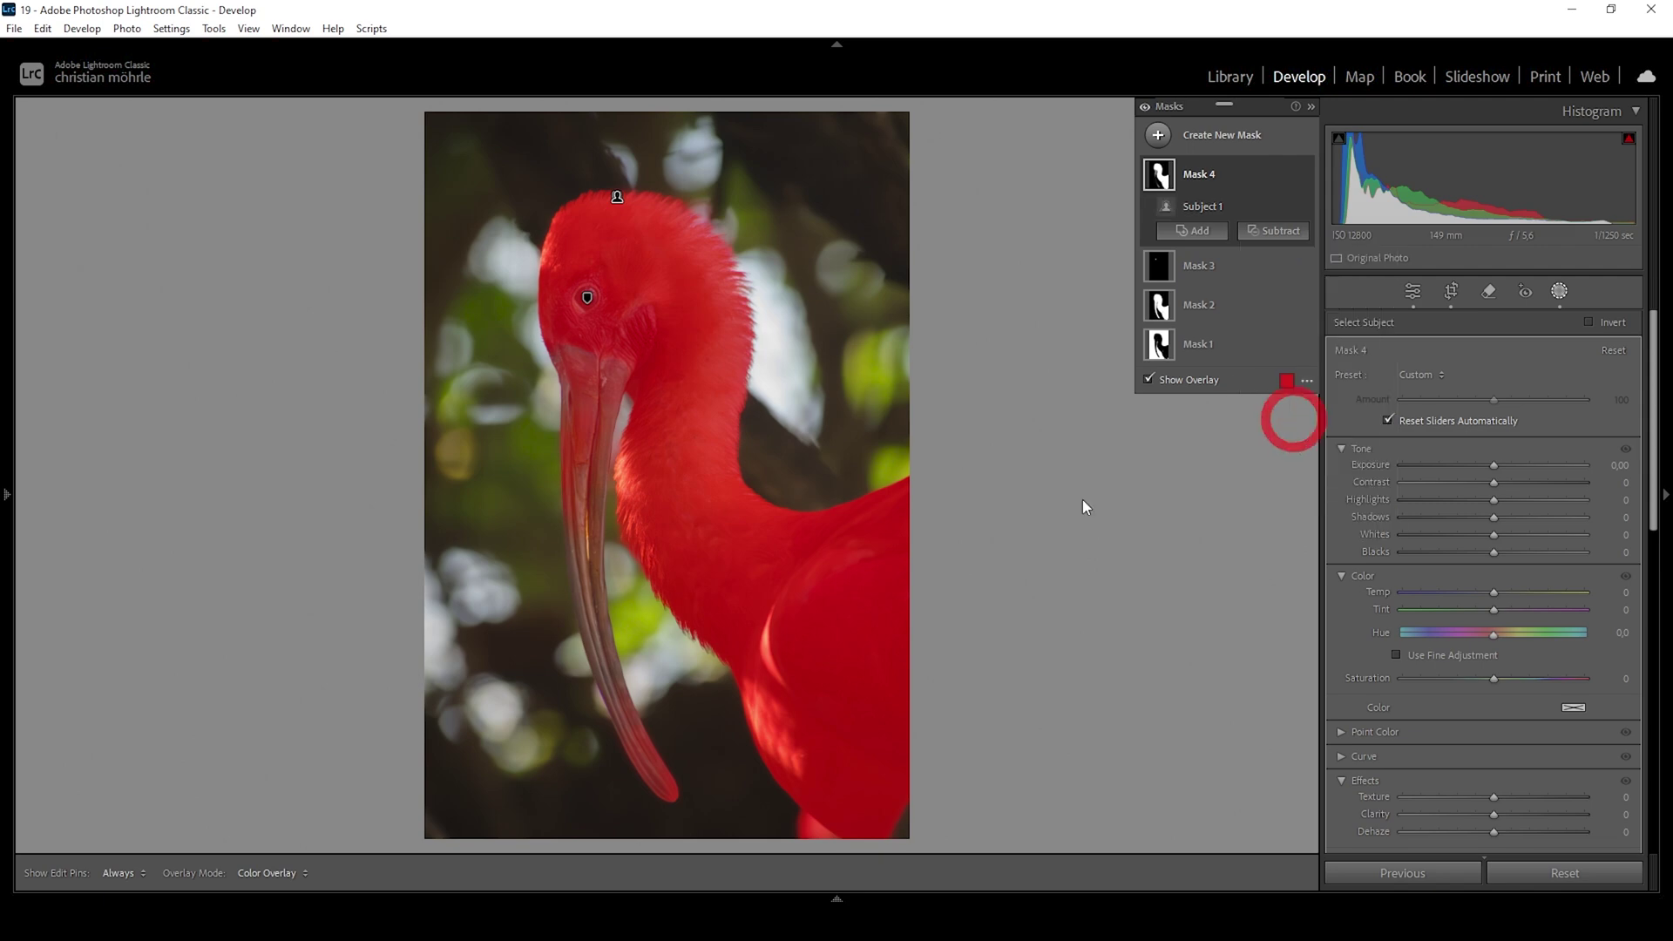
{"action": "left_click_drag", "start_coordinate": [590, 468], "coordinate": [801, 648]}
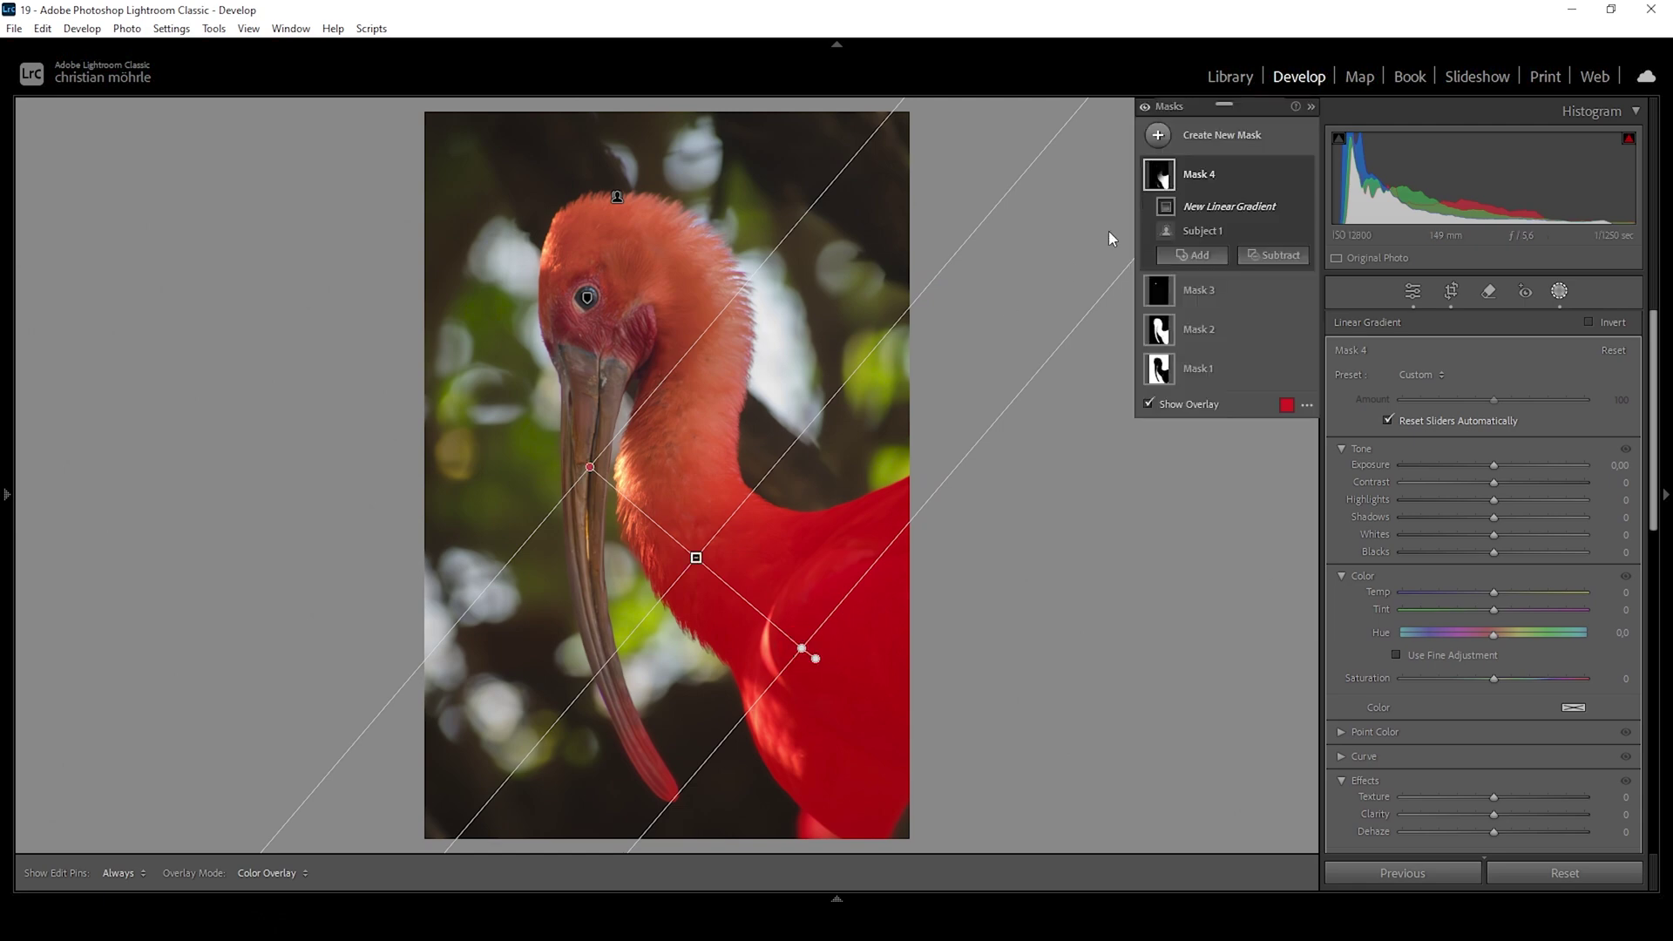
Step: Subtract the lower beak from the body mask with a size 8 brush and set the mask's Exposure to -1.07
{"action": "left_click", "coordinate": [1273, 255]}
{"action": "left_click", "coordinate": [1286, 427]}
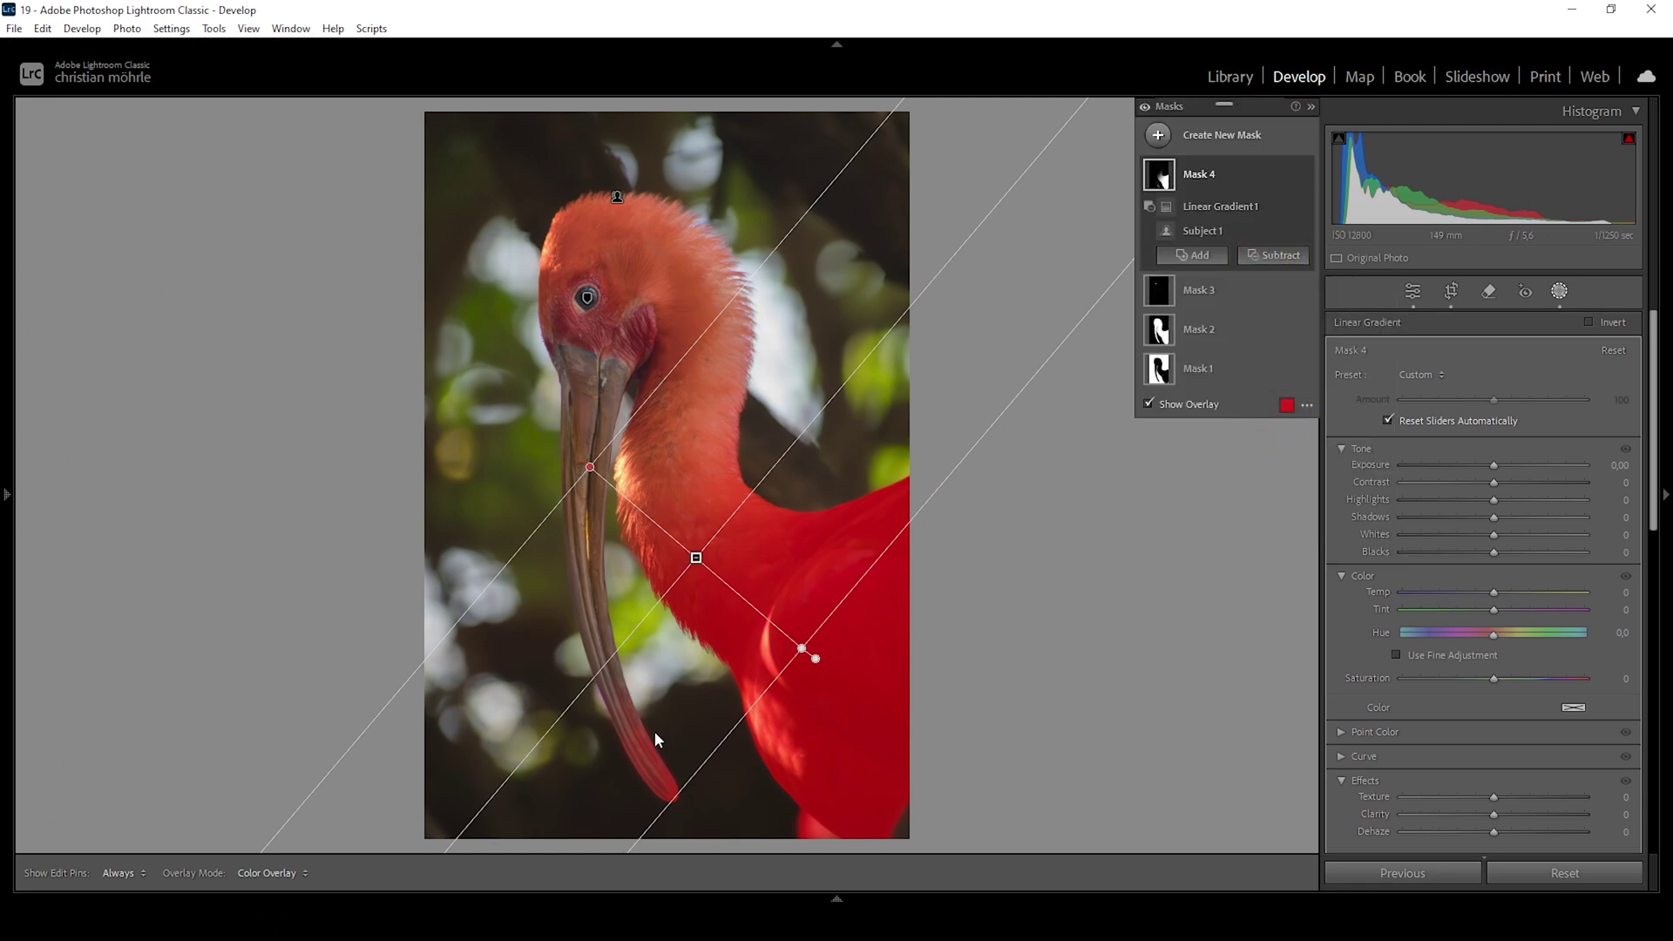
{"action": "mouse_move", "coordinate": [633, 734]}
{"action": "left_mouse_down"}
{"action": "mouse_move", "coordinate": [676, 795]}
{"action": "mouse_move", "coordinate": [643, 777]}
{"action": "mouse_move", "coordinate": [593, 677]}
{"action": "mouse_move", "coordinate": [651, 756]}
{"action": "mouse_move", "coordinate": [627, 715]}
{"action": "left_mouse_up"}
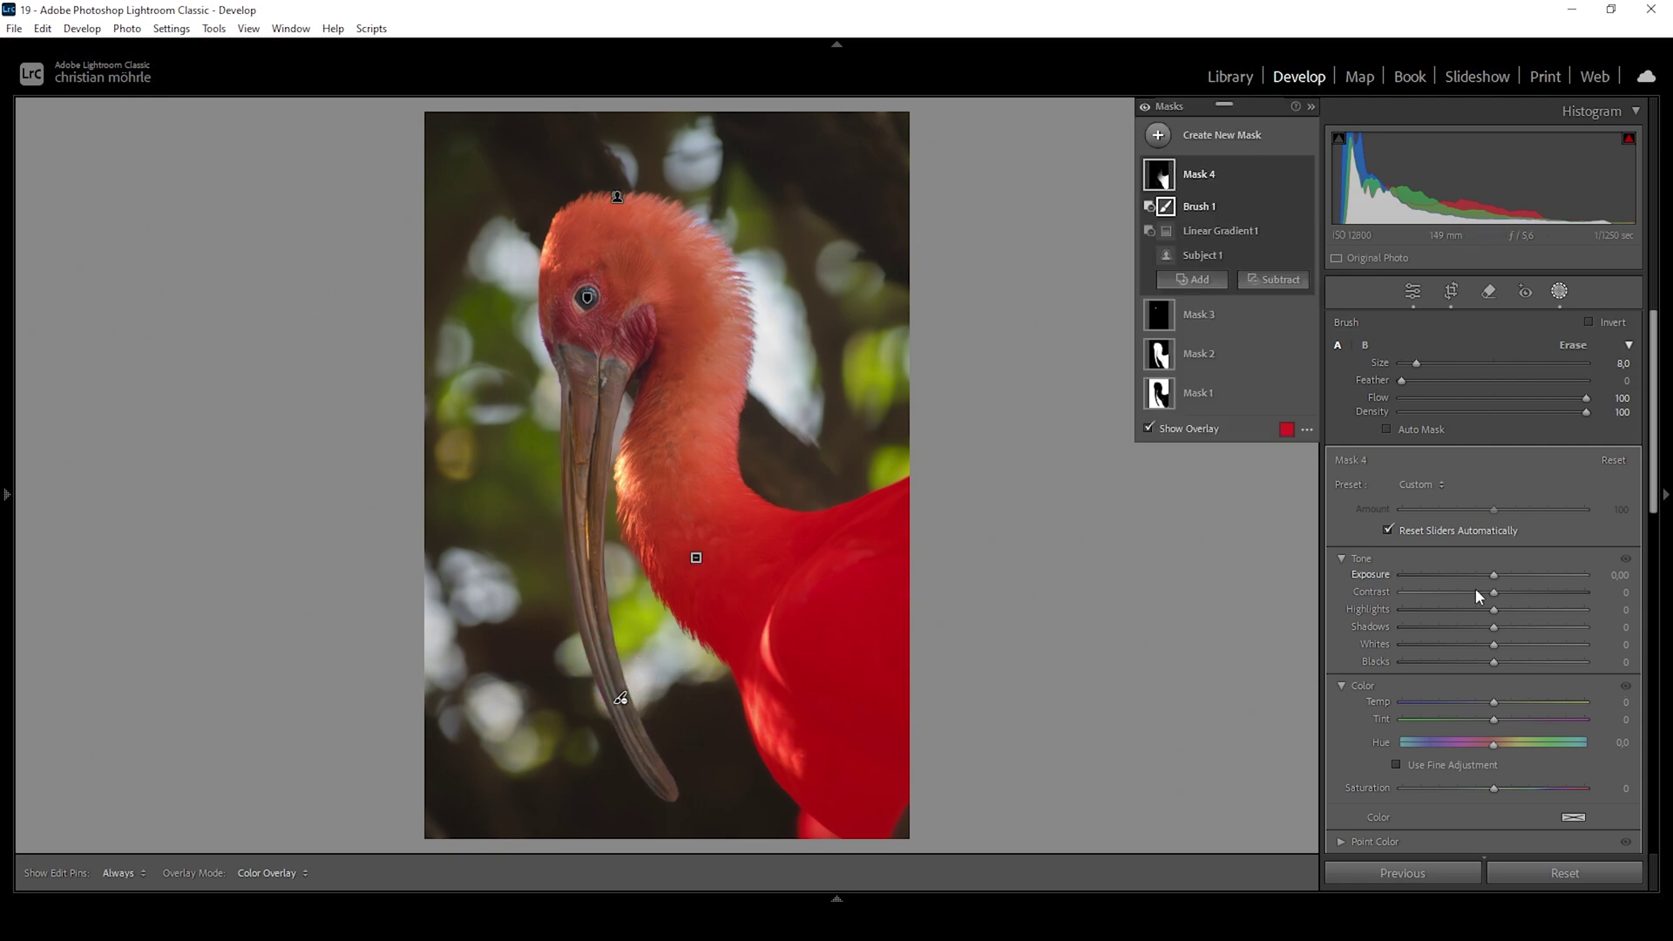
{"action": "left_click_drag", "start_coordinate": [1494, 575], "coordinate": [1484, 579]}
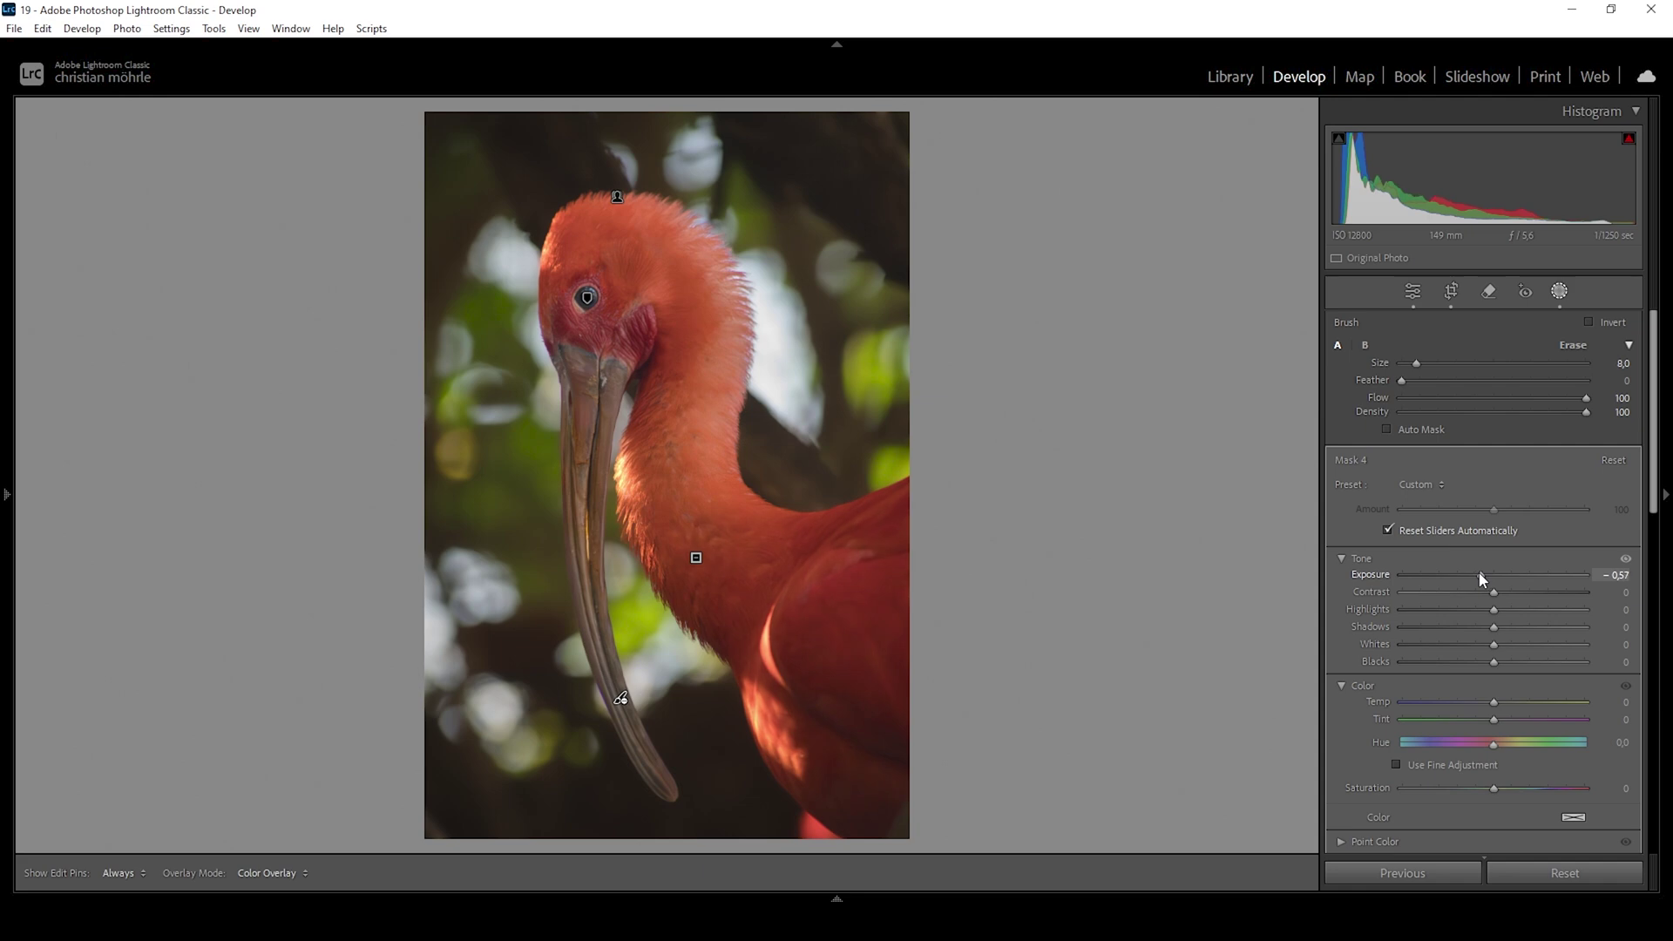
{"action": "left_click_drag", "start_coordinate": [1478, 574], "coordinate": [1470, 579]}
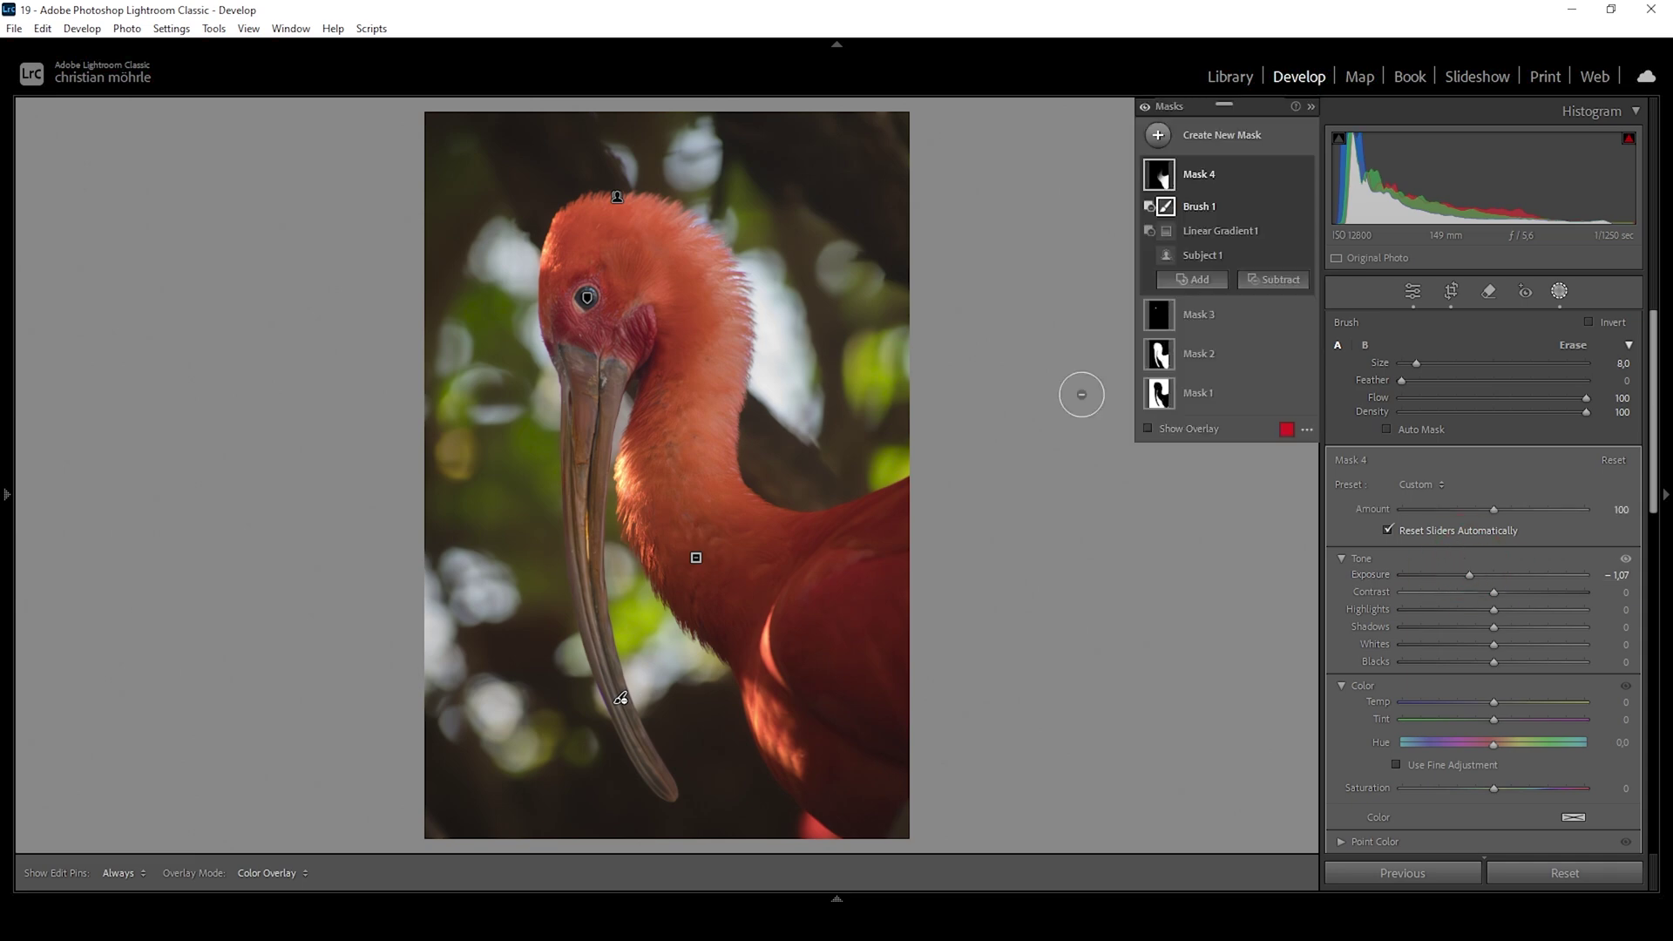
Step: Create a large radial gradient mask with Feather 100 and position it over the bird's head and upper neck
{"action": "left_click", "coordinate": [1159, 135]}
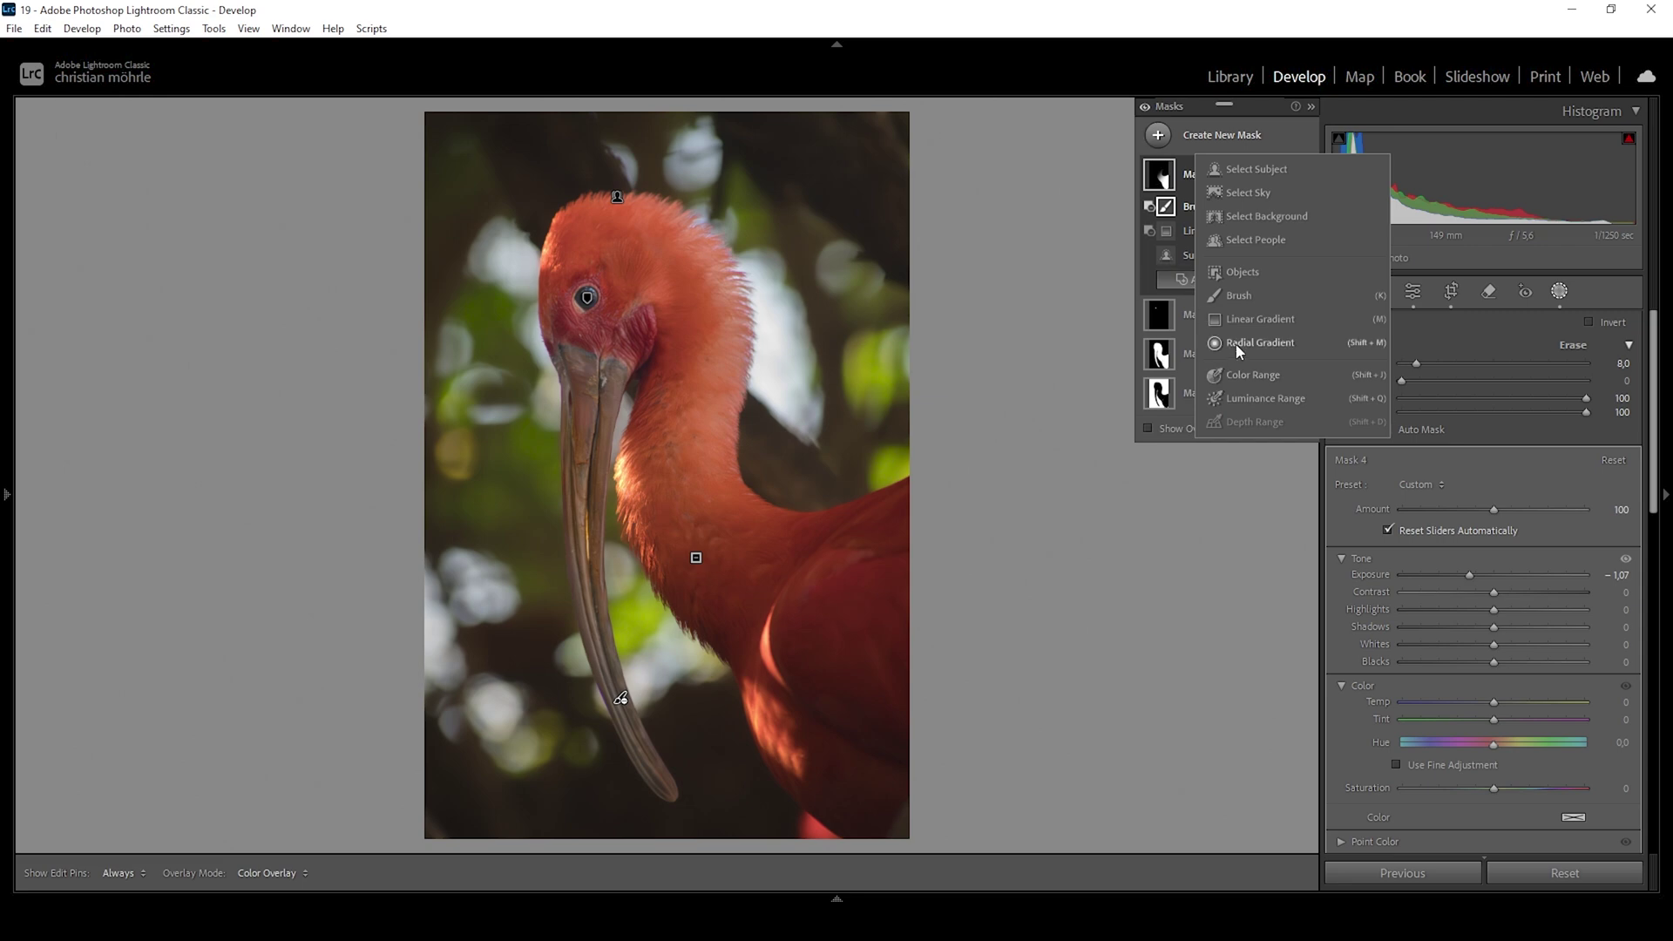
{"action": "key", "text": "Escape"}
{"action": "key", "text": "shift+m"}
{"action": "left_click_drag", "start_coordinate": [620, 366], "coordinate": [794, 574]}
{"action": "left_click_drag", "start_coordinate": [1523, 348], "coordinate": [1662, 344]}
{"action": "left_click_drag", "start_coordinate": [699, 394], "coordinate": [721, 370]}
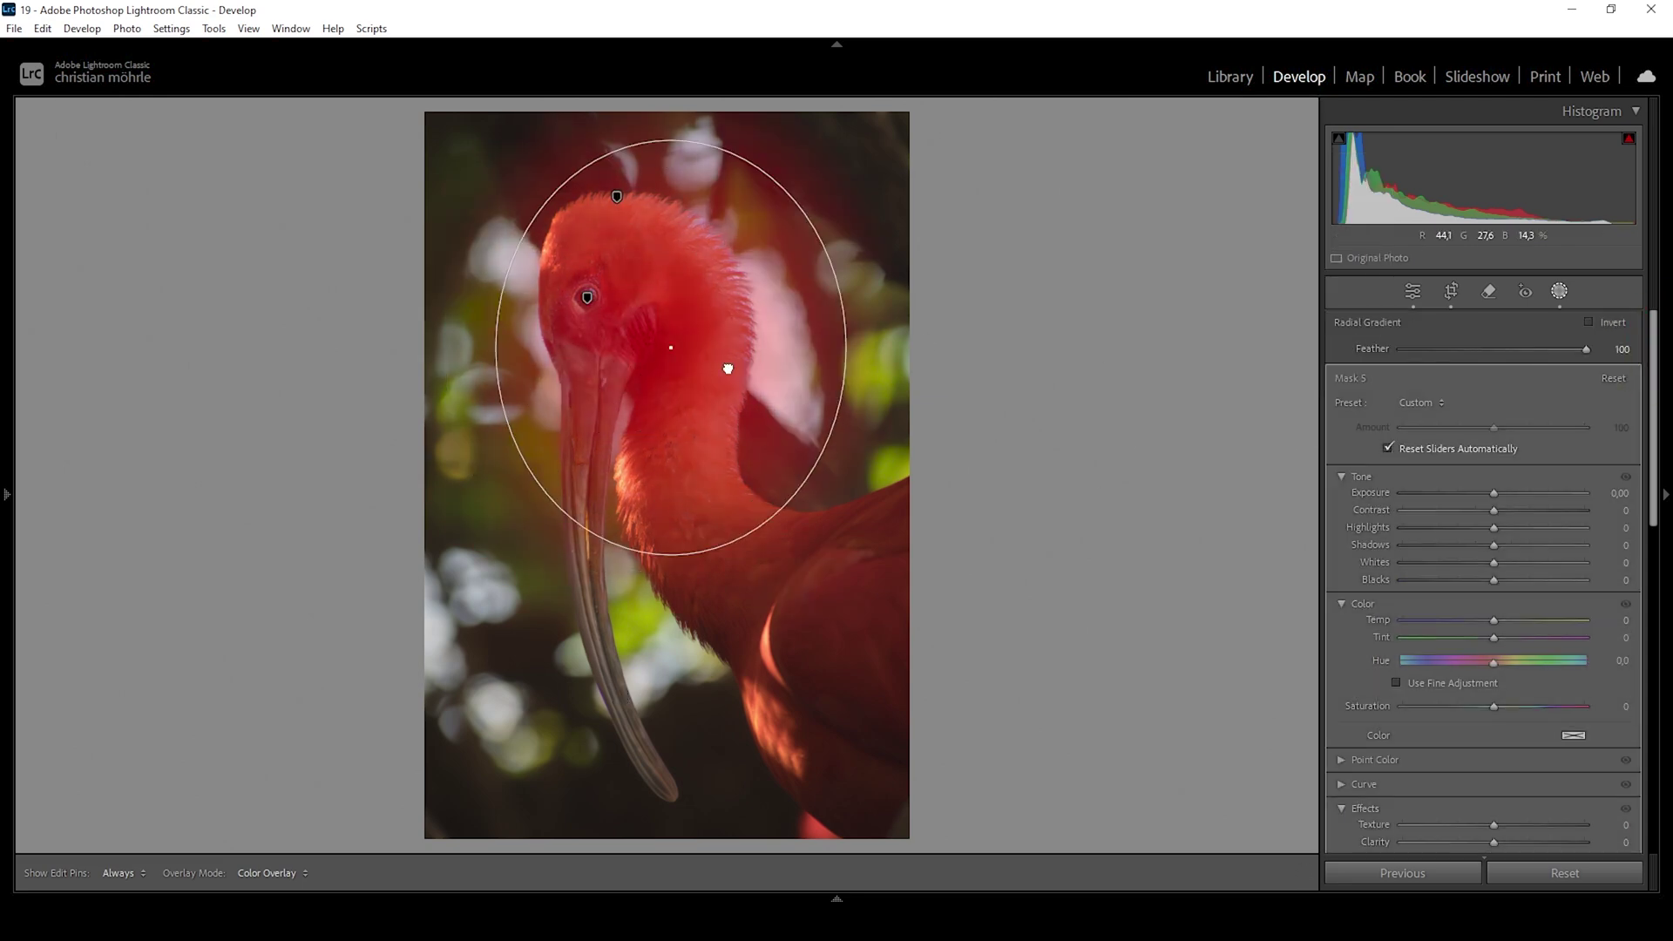
Step: Rotate the radial gradient slightly around the bird's head and intersect its mask with the subject selection
{"action": "left_click_drag", "start_coordinate": [656, 127], "coordinate": [598, 136]}
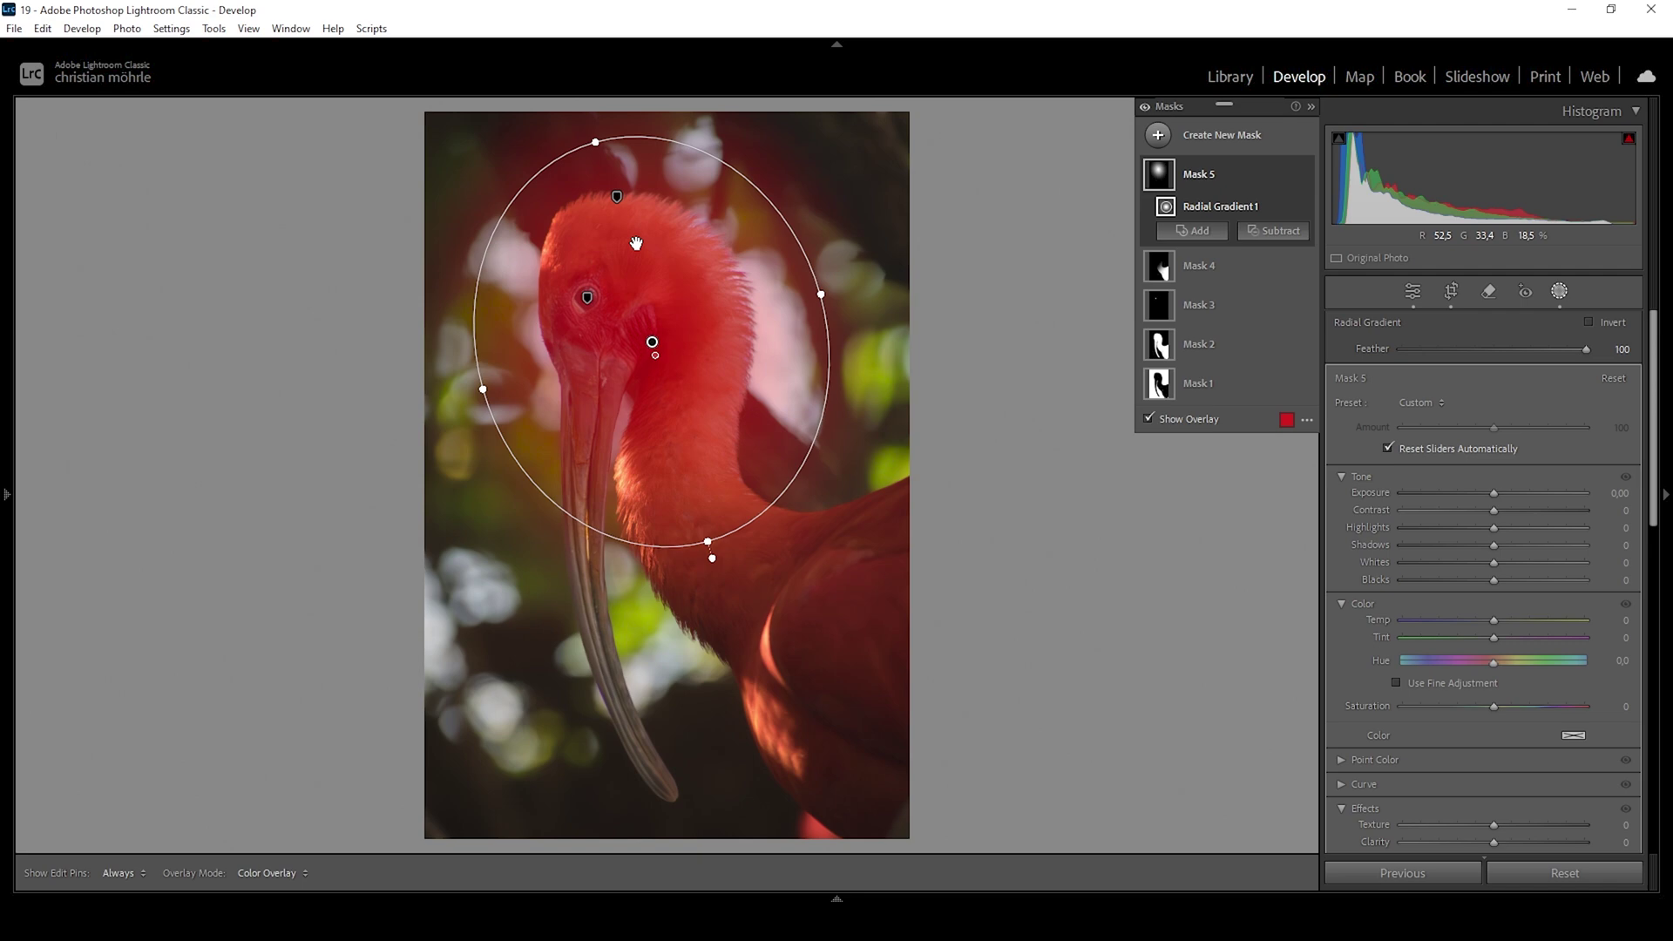
{"action": "right_click", "coordinate": [1288, 184]}
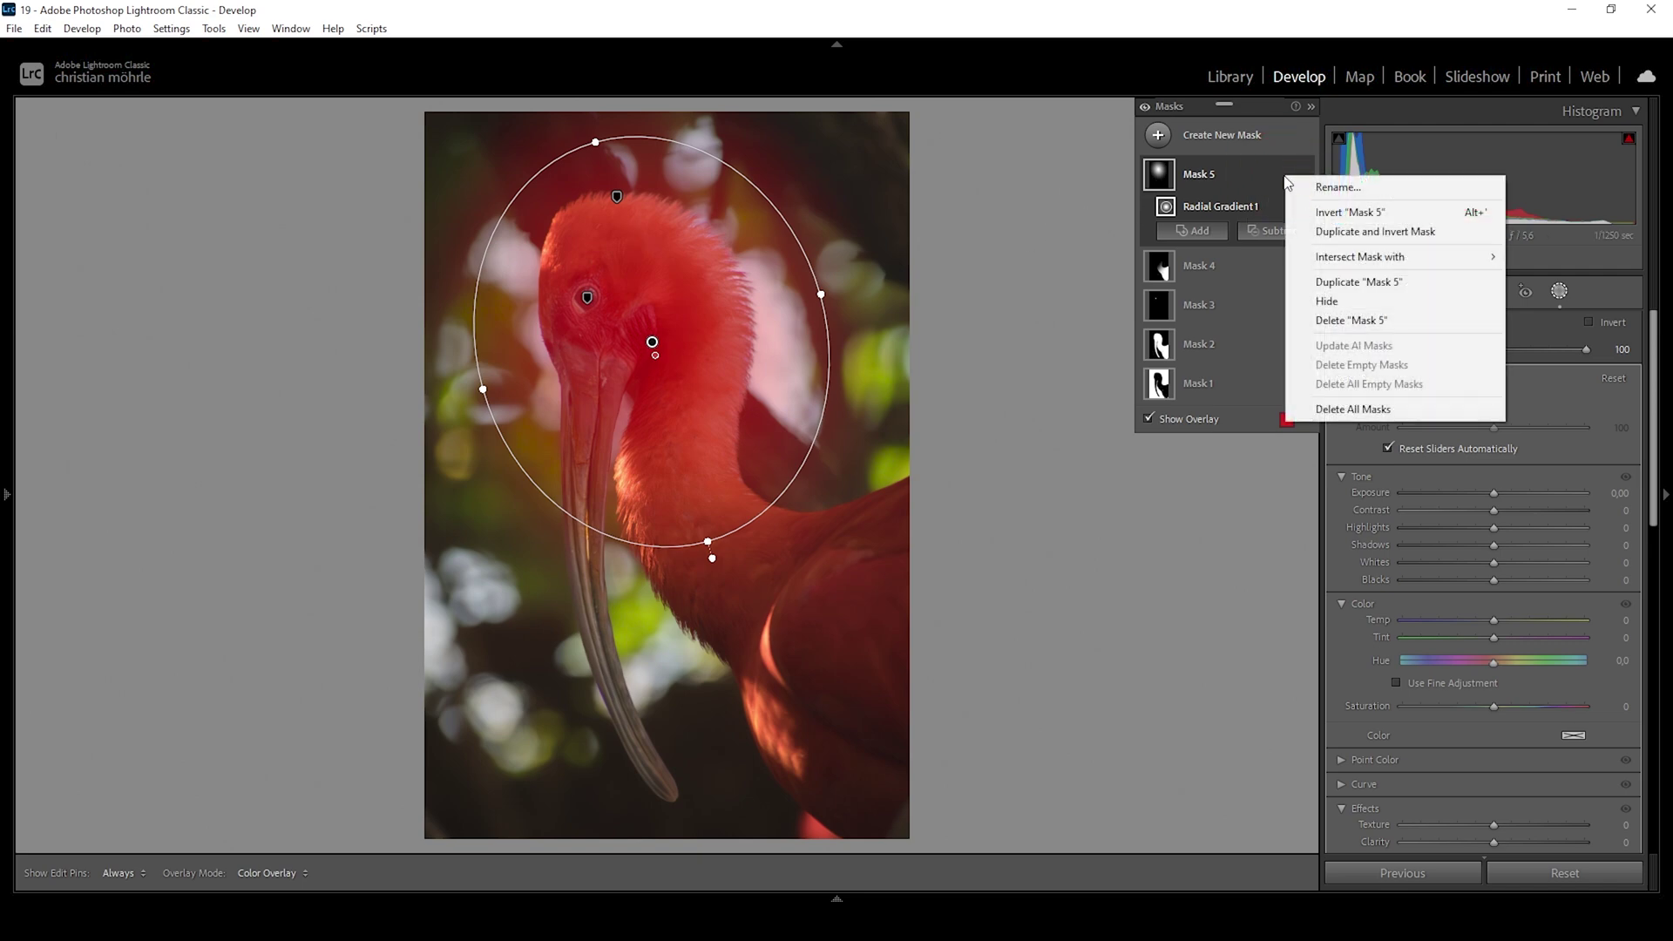
{"action": "mouse_move", "coordinate": [1349, 260]}
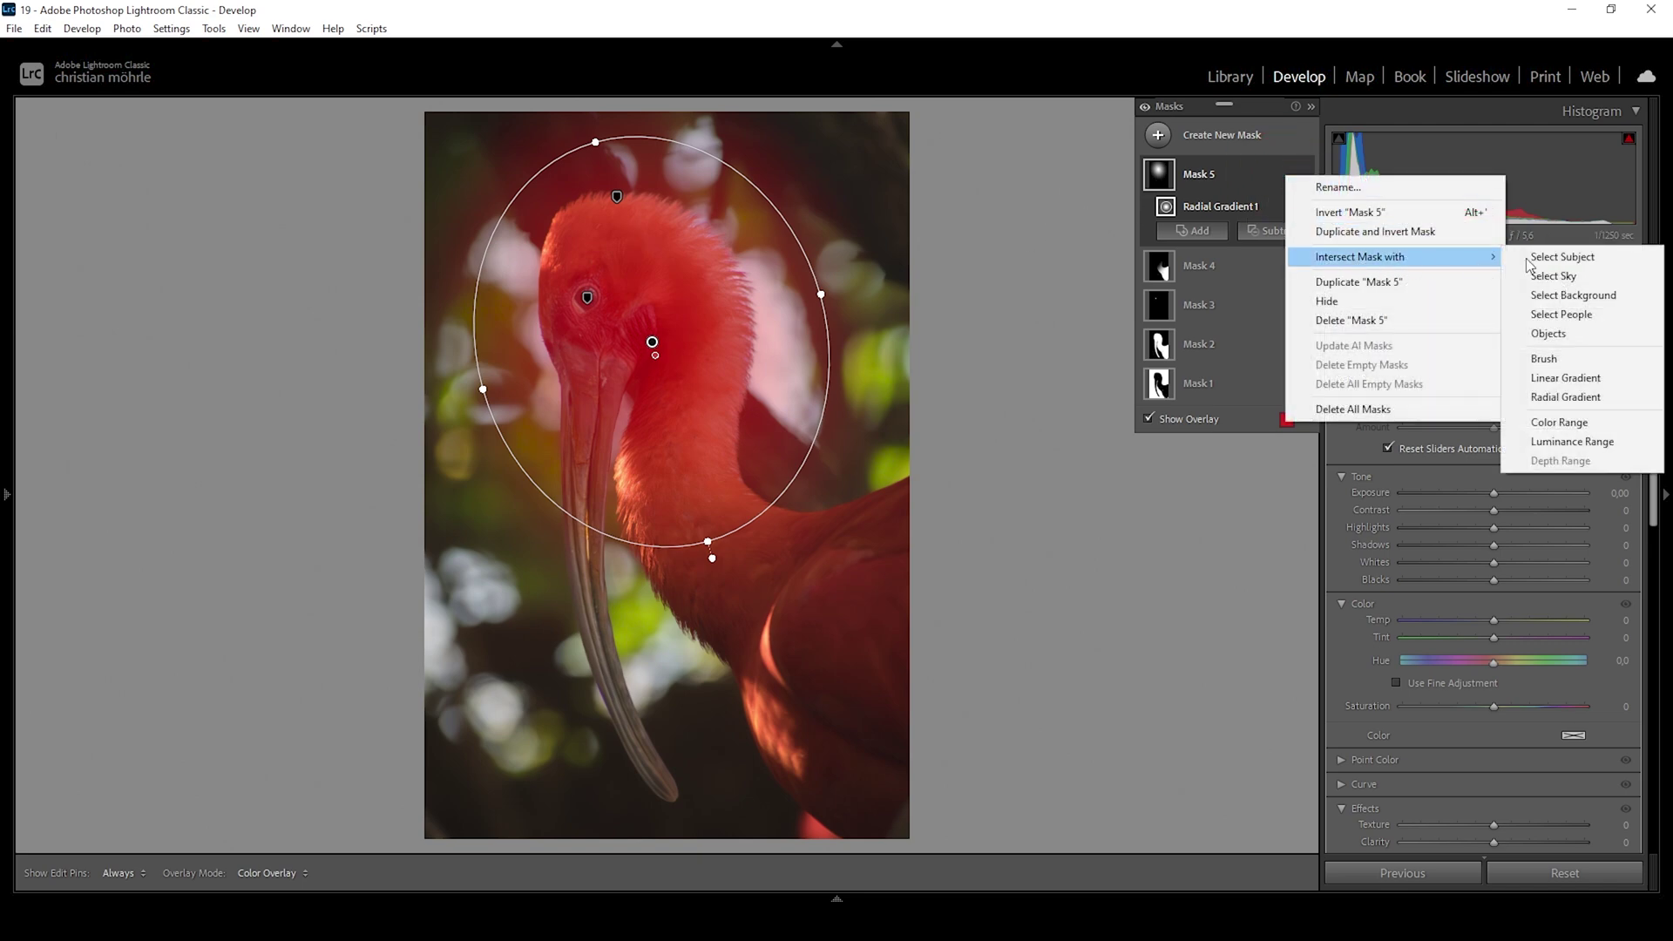
{"action": "left_click", "coordinate": [1560, 257]}
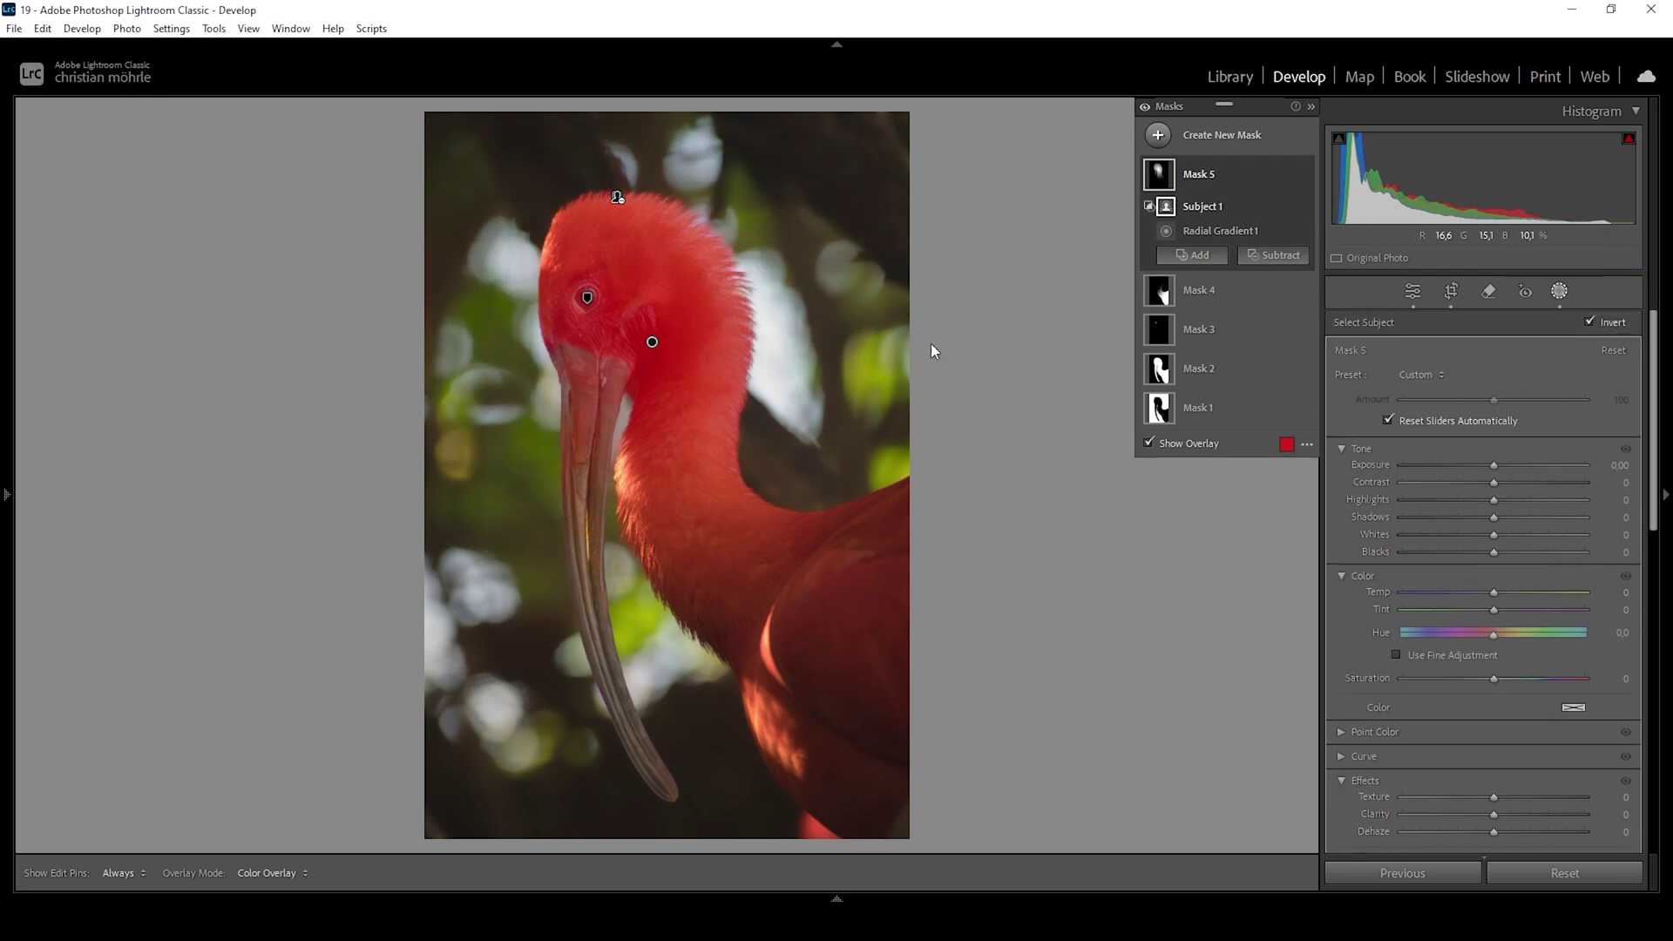
Step: Subtract a diagonal linear gradient from the head mask, fading it out from the back of the head toward the cheek
{"action": "left_click", "coordinate": [1274, 254]}
{"action": "left_click", "coordinate": [1298, 446]}
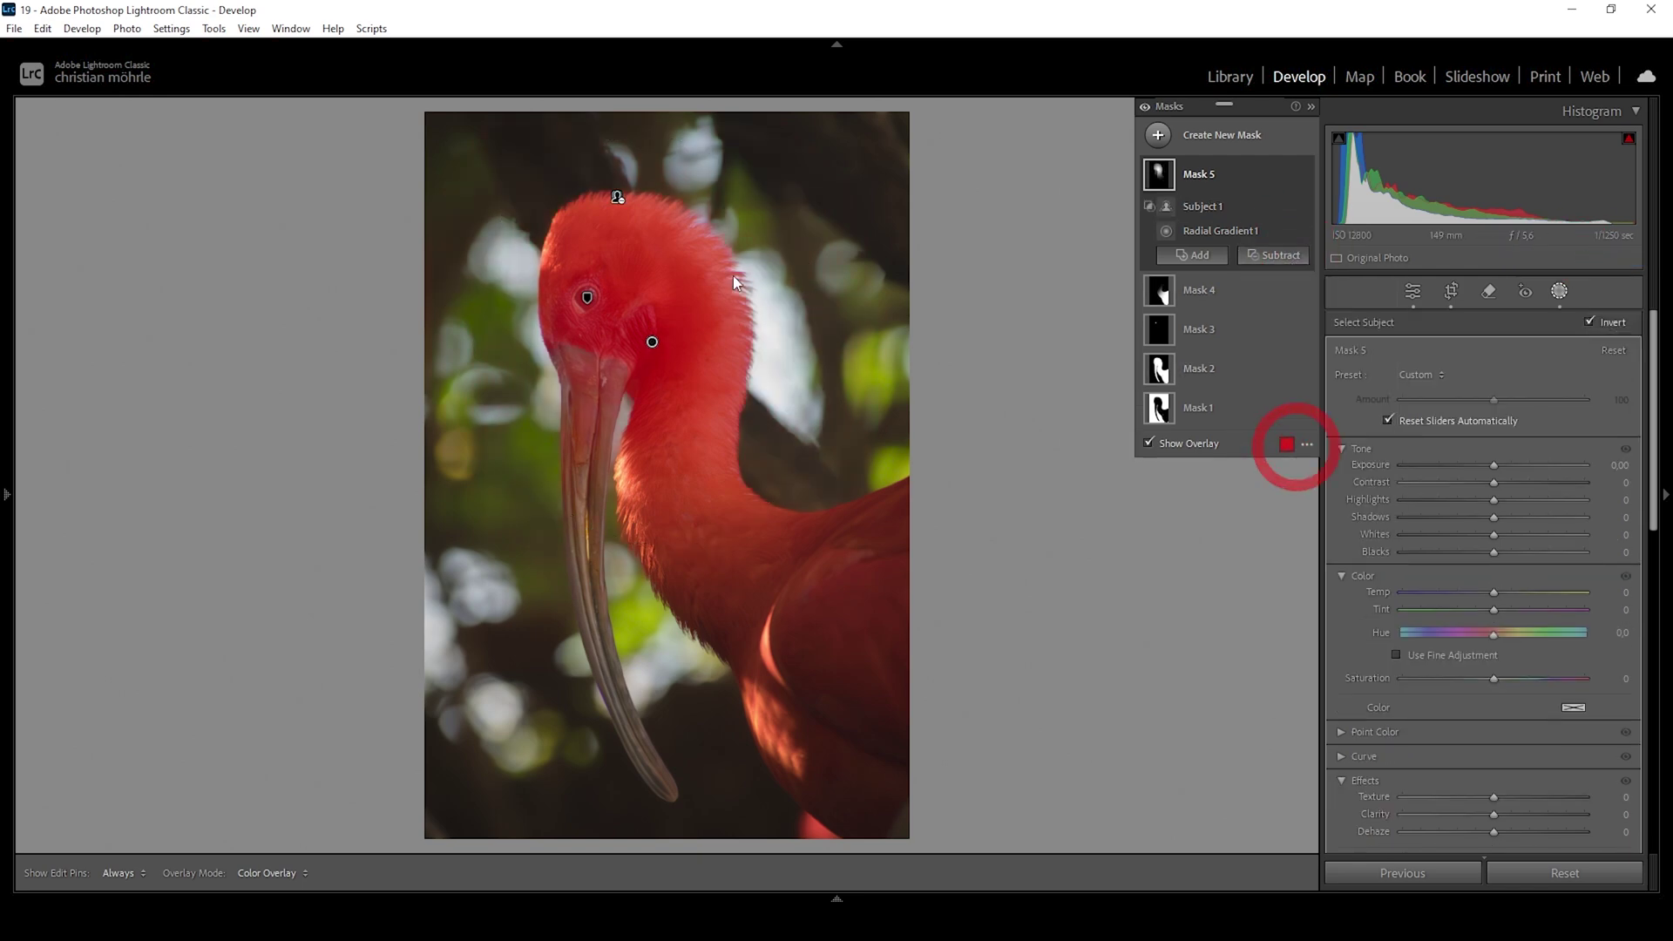
{"action": "left_click_drag", "start_coordinate": [746, 227], "coordinate": [629, 306]}
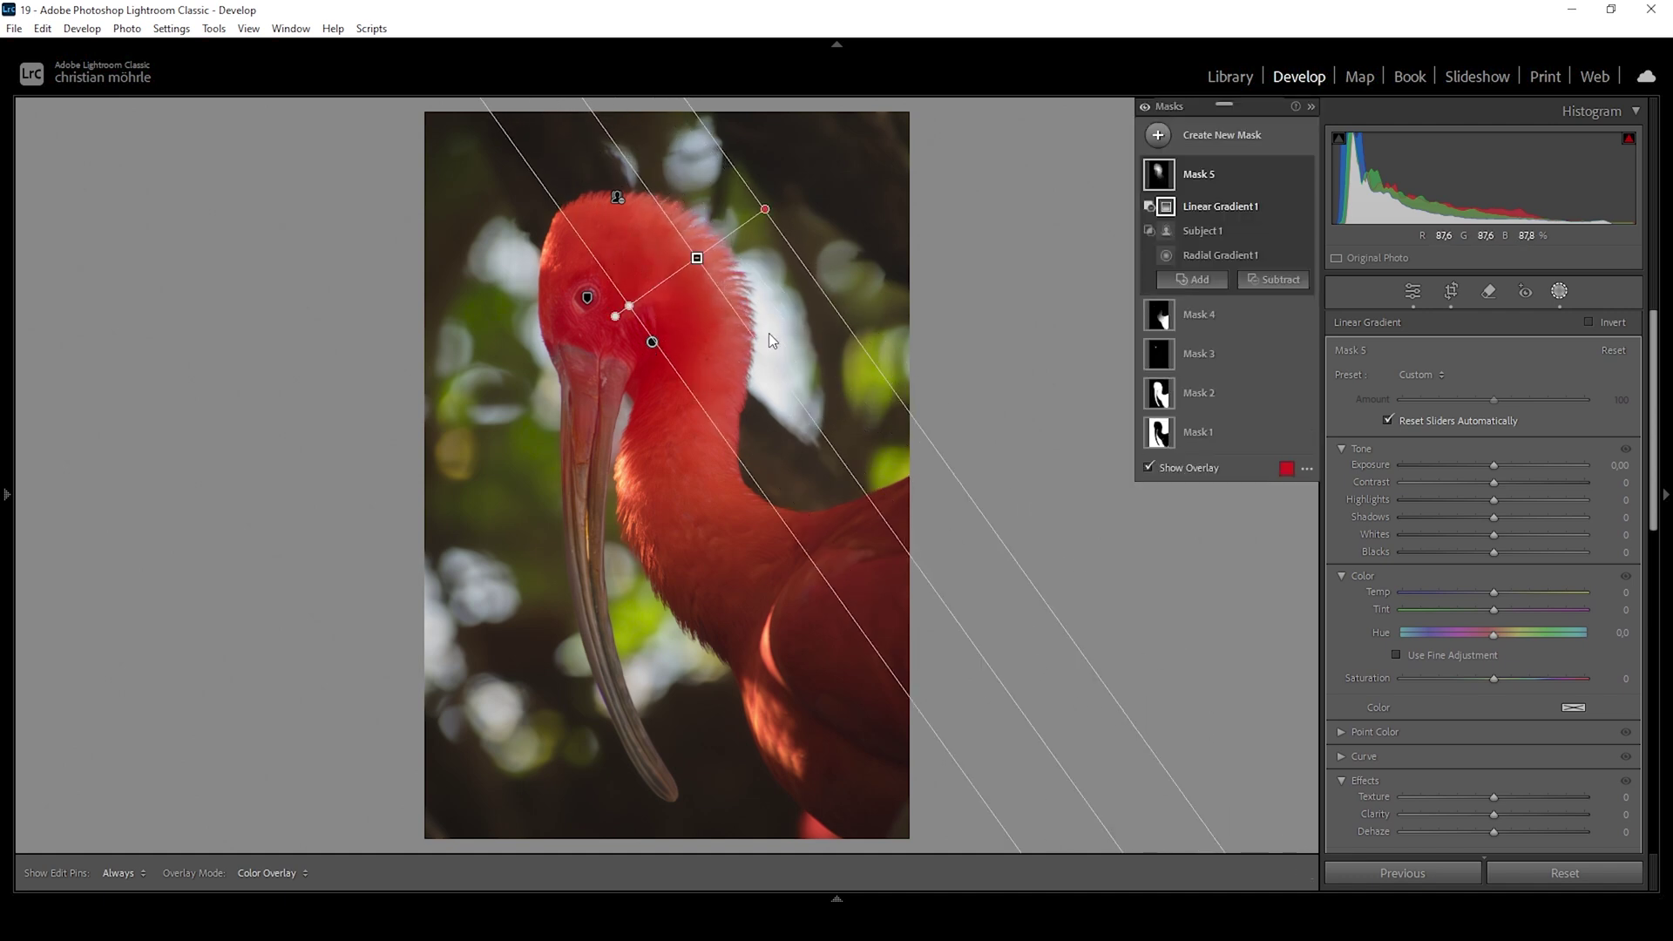
{"action": "left_click_drag", "start_coordinate": [765, 209], "coordinate": [745, 220]}
Step: Set the head mask's Whites to 47 and Saturation to 30
{"action": "left_click_drag", "start_coordinate": [1497, 545], "coordinate": [1498, 545]}
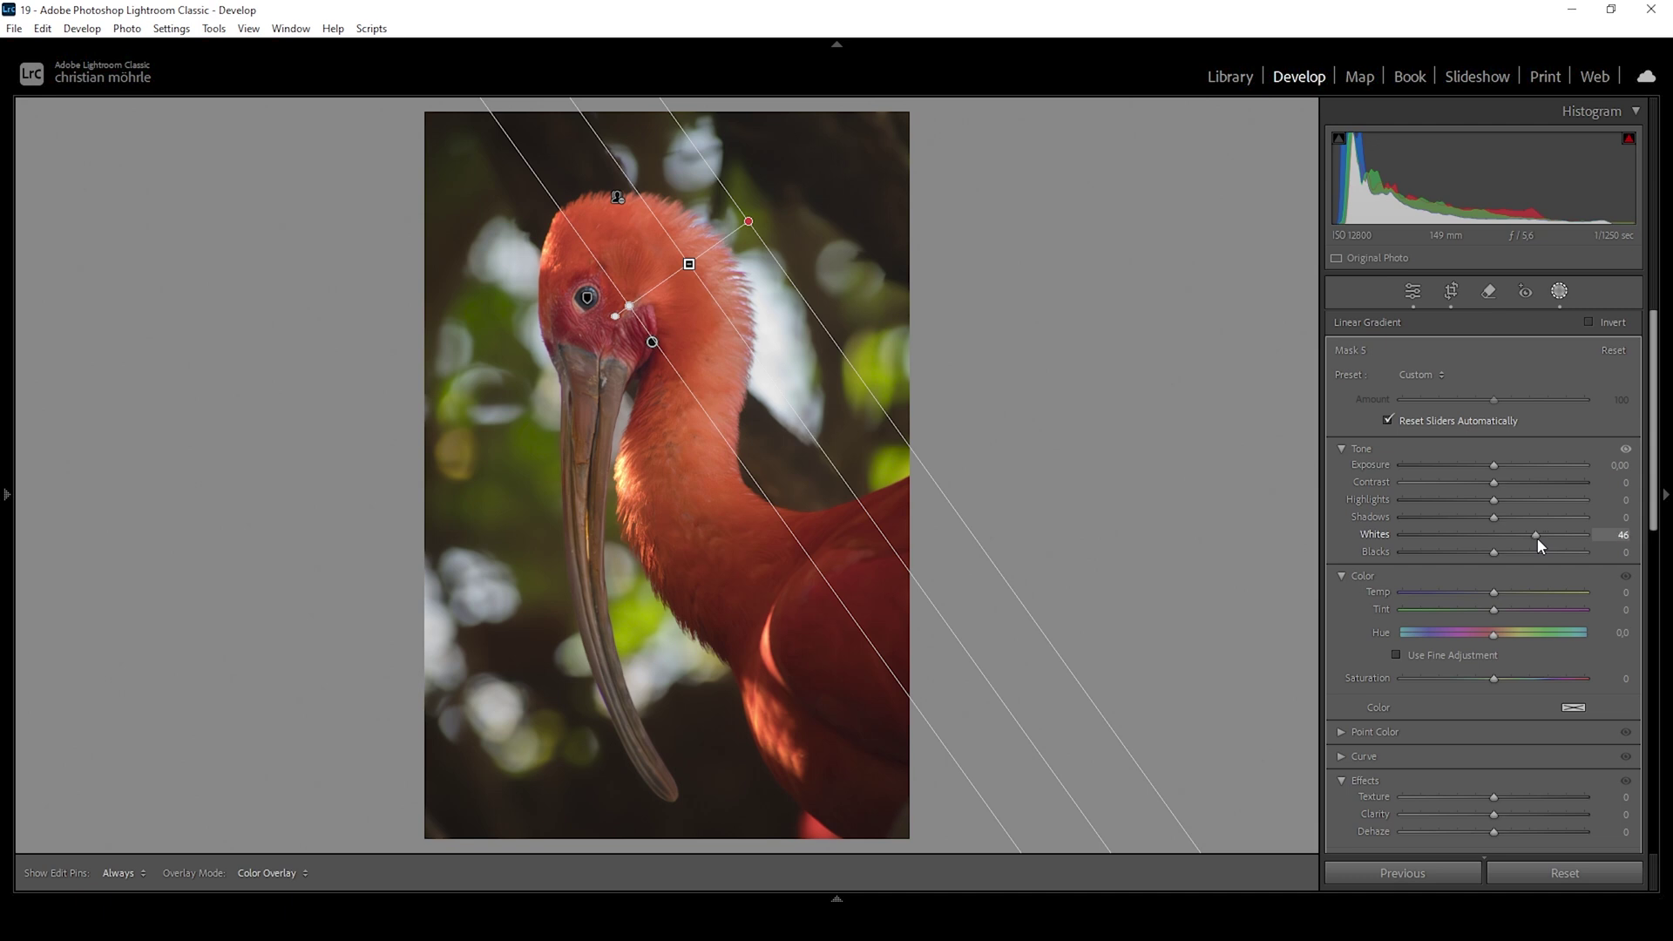
{"action": "left_click_drag", "start_coordinate": [1537, 537], "coordinate": [1540, 537]}
{"action": "left_click_drag", "start_coordinate": [1497, 678], "coordinate": [1524, 677]}
Step: Set the head mask's Texture to 16 and Clarity to 28, and close the masking tools
{"action": "scroll", "coordinate": [1555, 575], "scroll_direction": "down", "scroll_amount": 5}
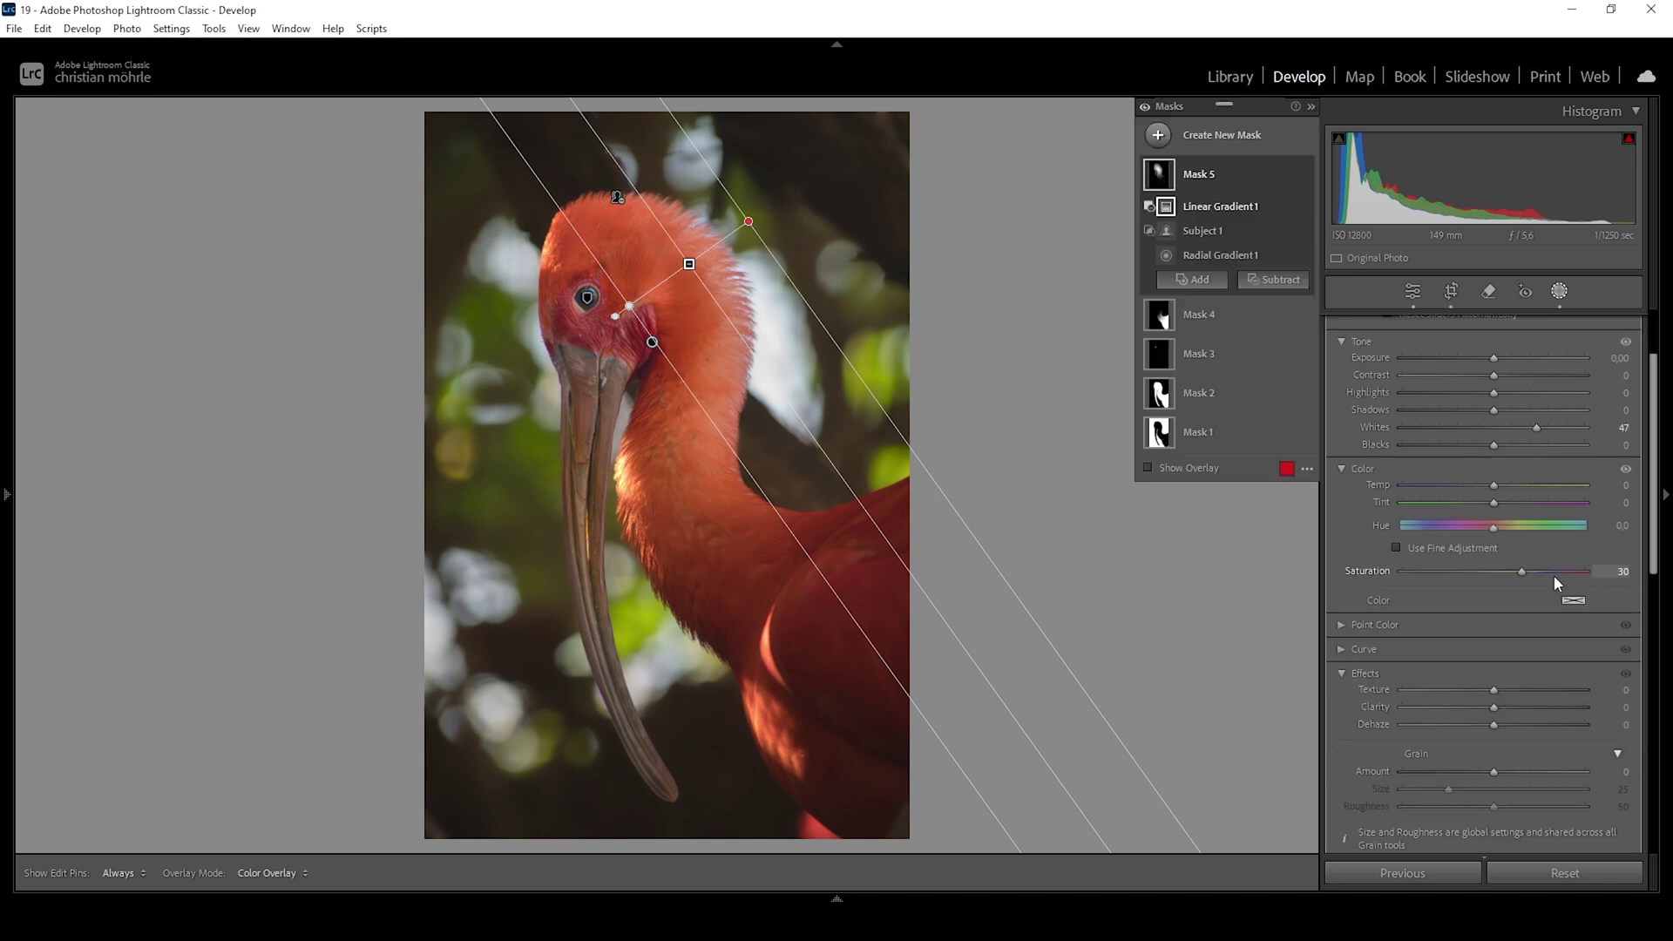
{"action": "left_click_drag", "start_coordinate": [1494, 478], "coordinate": [1496, 480]}
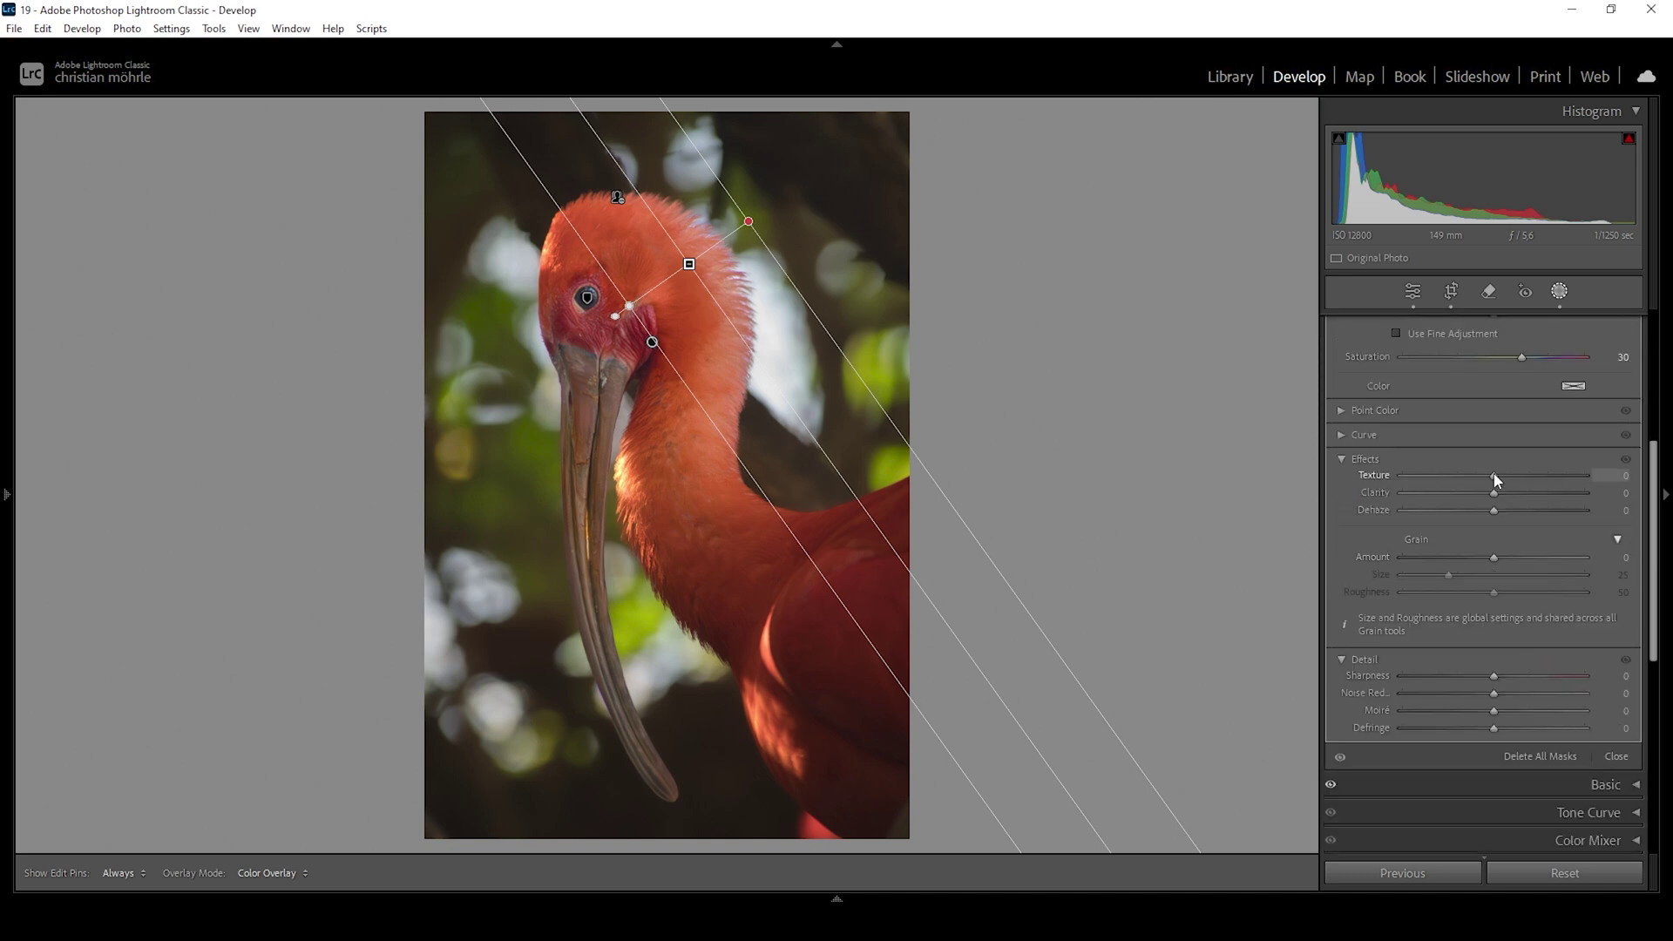
{"action": "mouse_move", "coordinate": [1513, 482]}
{"action": "left_mouse_down"}
{"action": "mouse_move", "coordinate": [1499, 493]}
{"action": "mouse_move", "coordinate": [1519, 495]}
{"action": "left_mouse_up"}
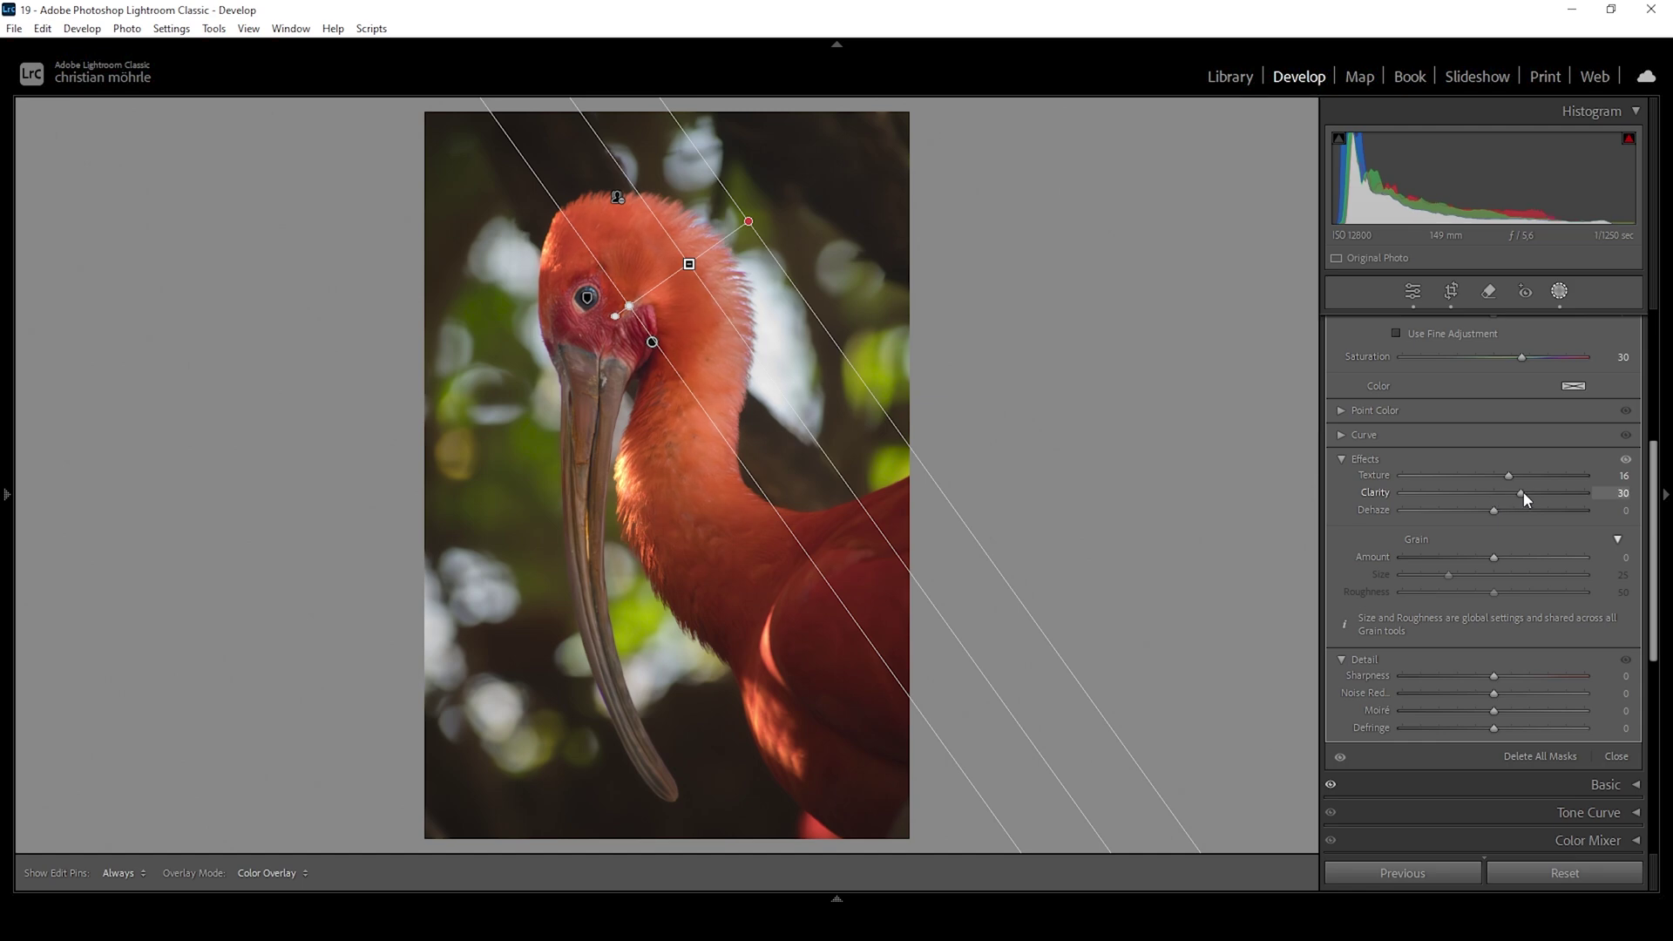
{"action": "left_click_drag", "start_coordinate": [1524, 492], "coordinate": [1520, 489]}
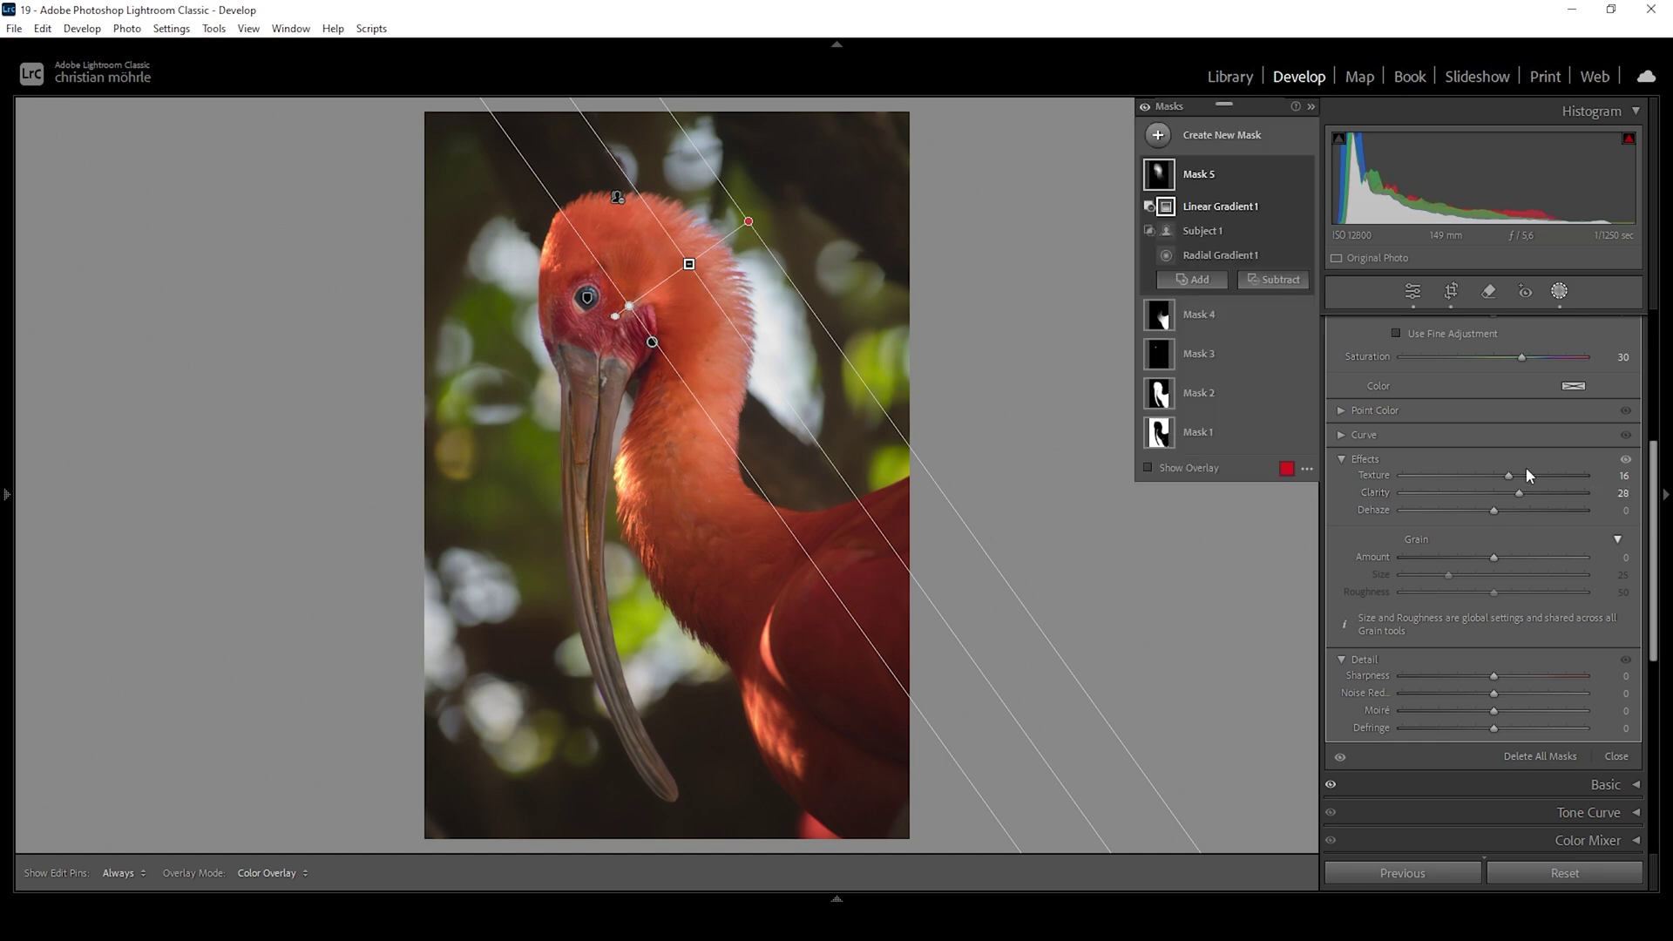
{"action": "left_click", "coordinate": [1413, 292]}
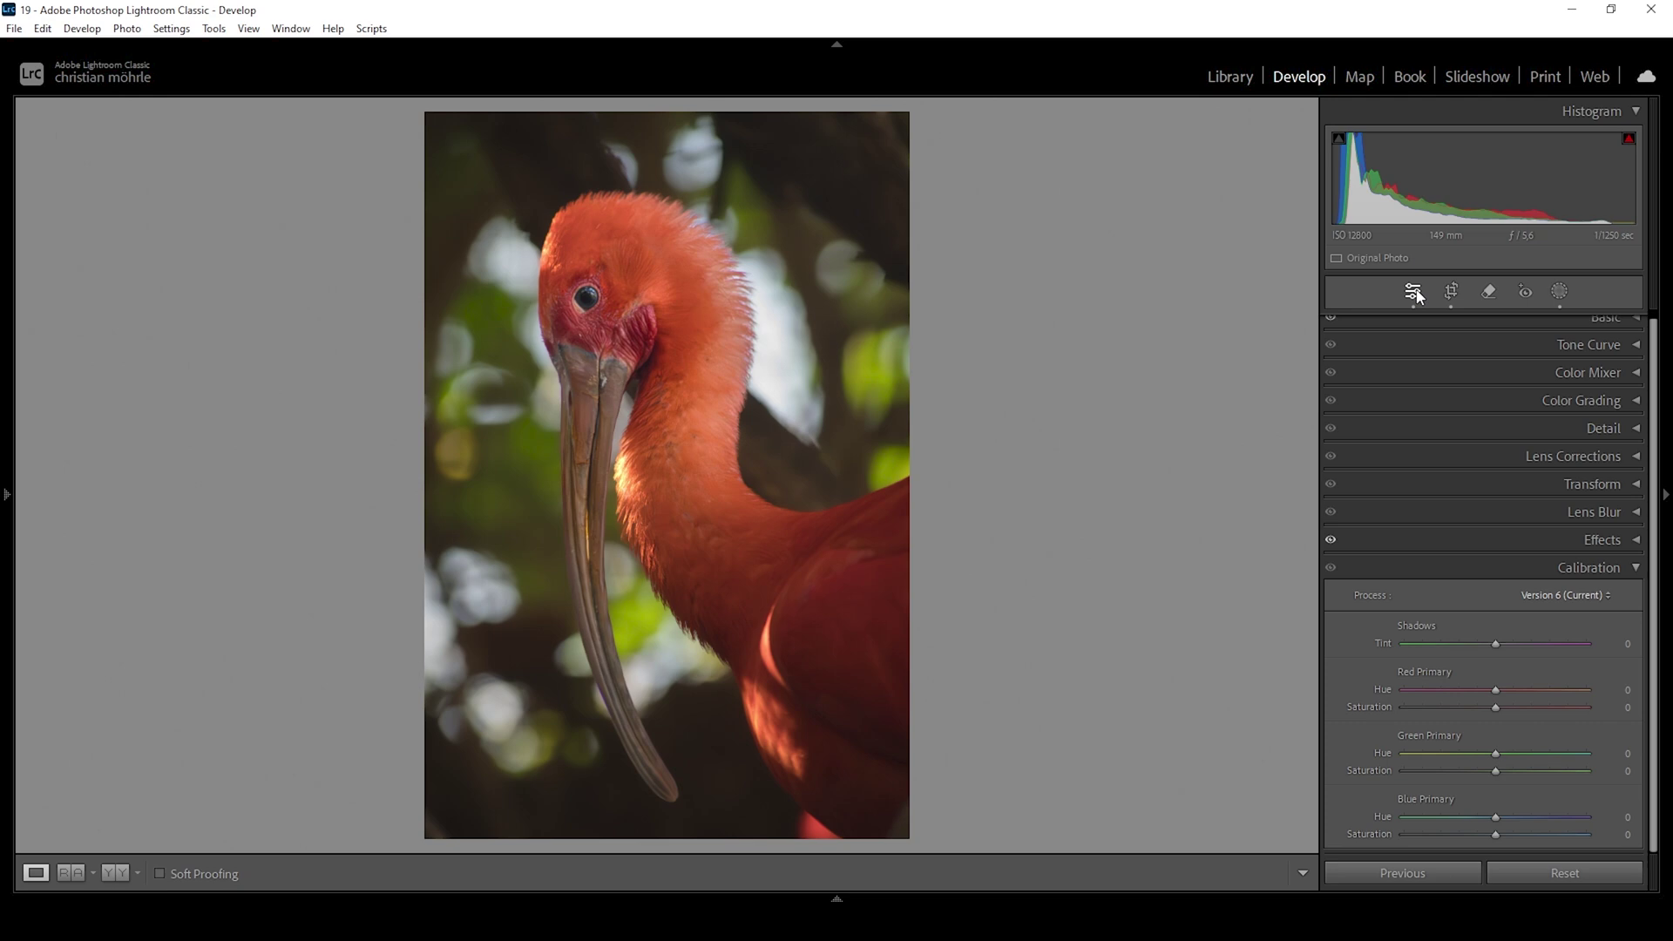
Step: Create an elongated radial gradient mask with Feather 100, angled diagonally from beyond the photo's upper-left edge down across the bird's neck
{"action": "left_click", "coordinate": [1566, 301]}
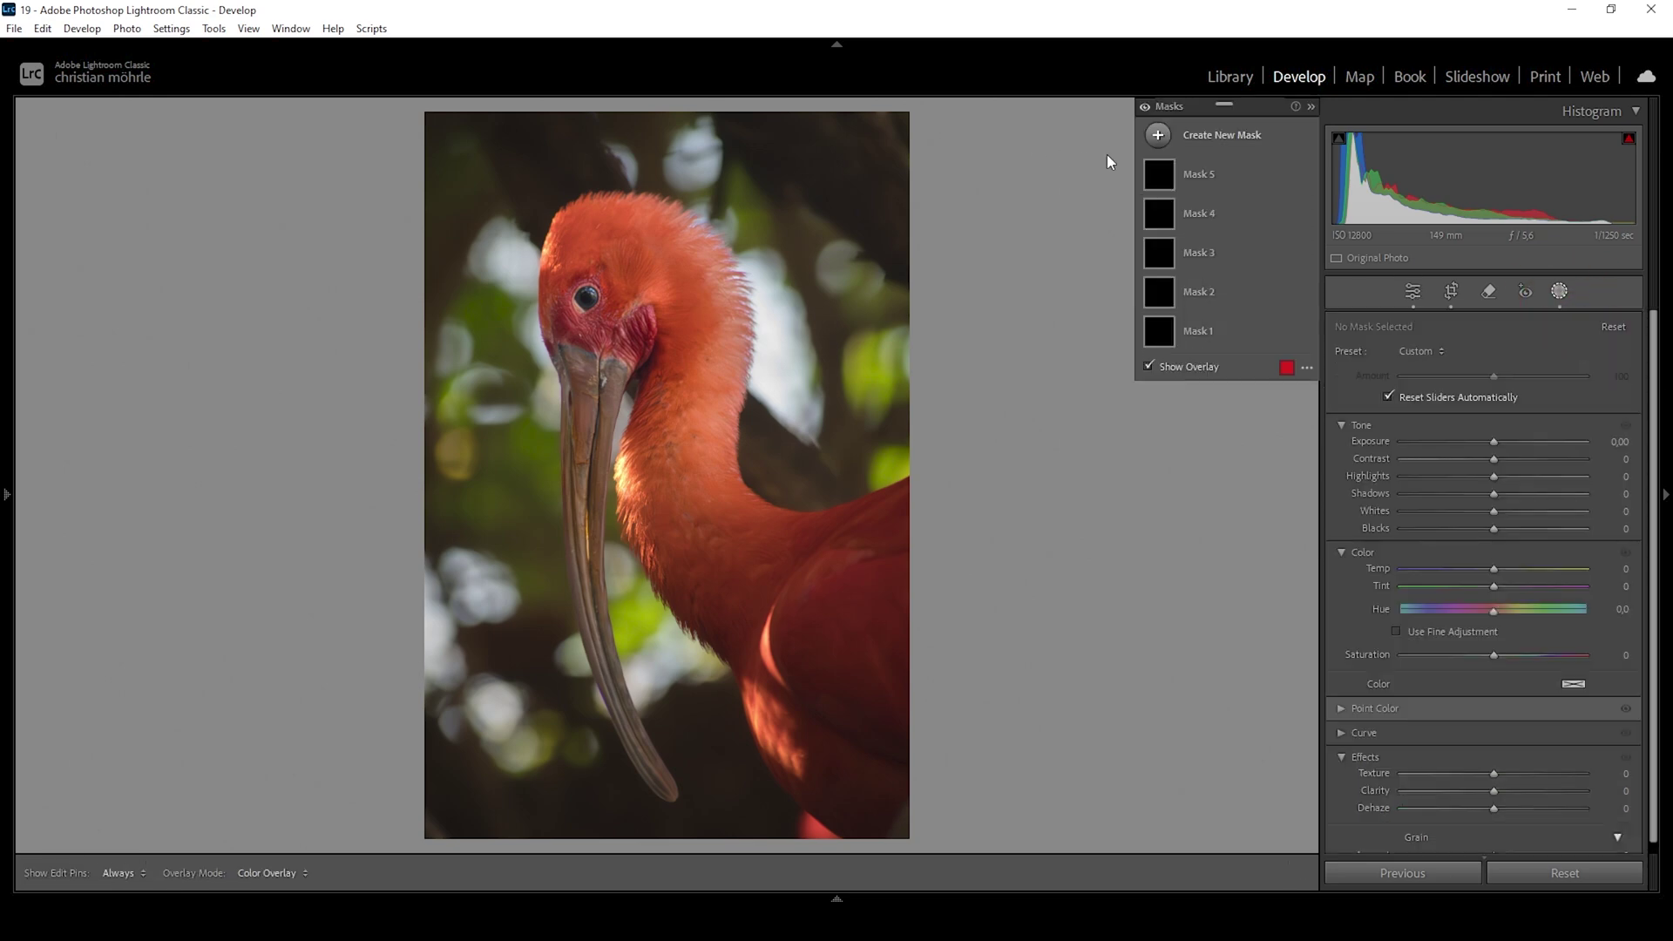
{"action": "left_click", "coordinate": [1157, 134]}
{"action": "left_click", "coordinate": [1260, 343]}
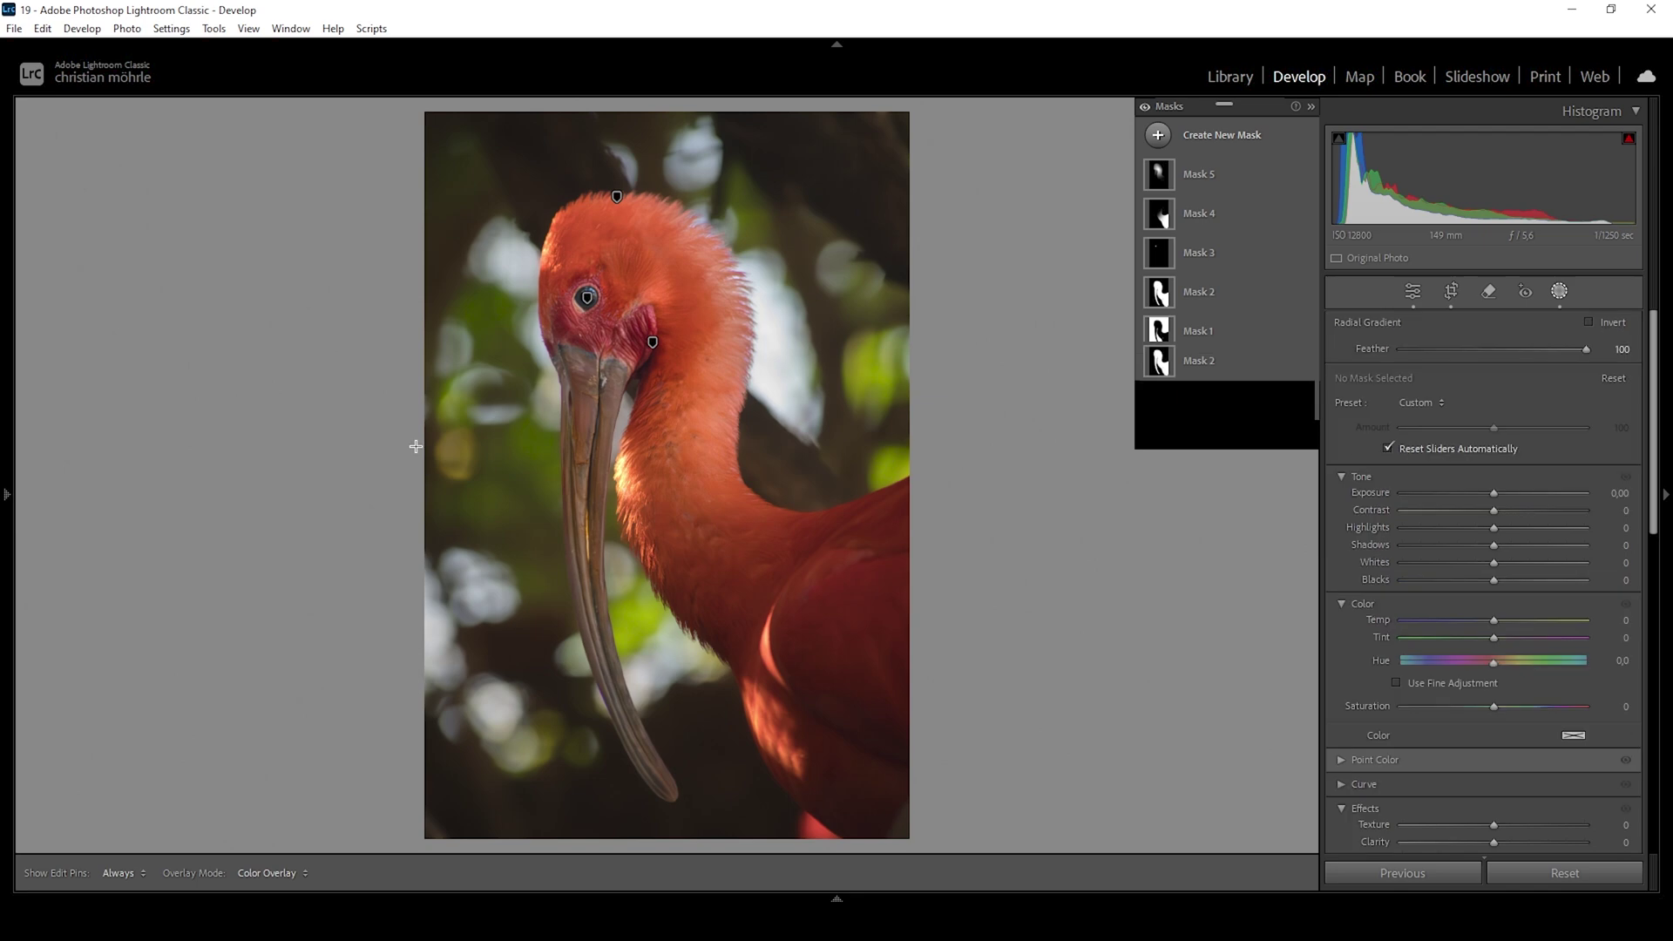
{"action": "left_click_drag", "start_coordinate": [332, 415], "coordinate": [898, 534]}
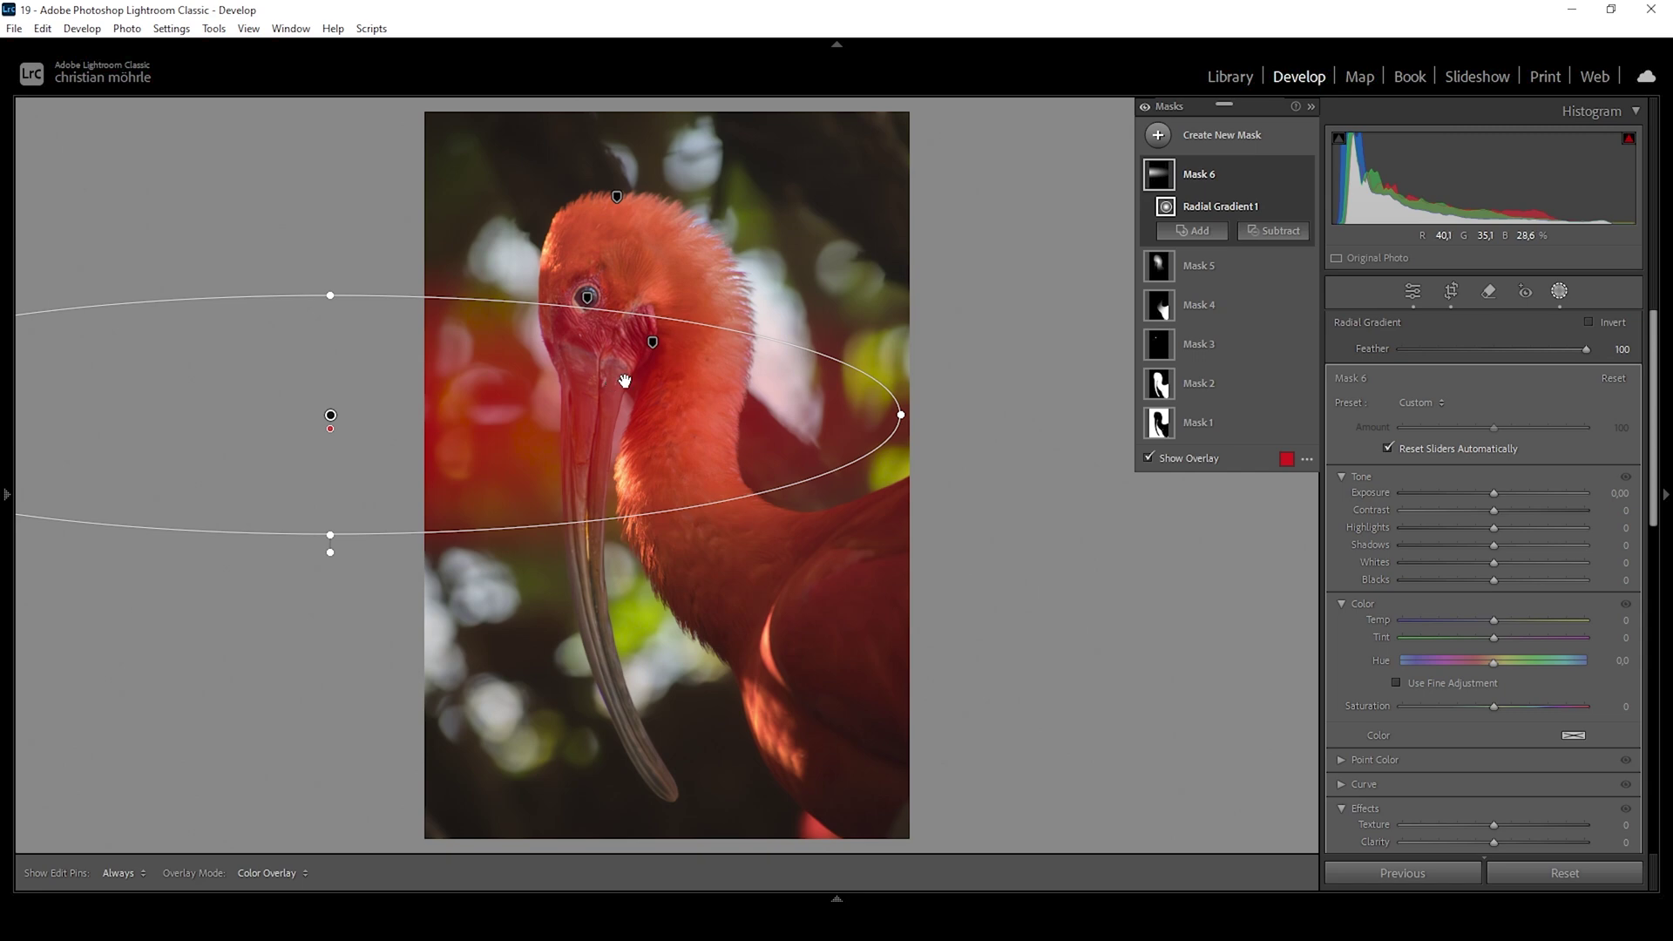
{"action": "left_click_drag", "start_coordinate": [901, 415], "coordinate": [819, 707]}
{"action": "left_click_drag", "start_coordinate": [330, 415], "coordinate": [391, 218]}
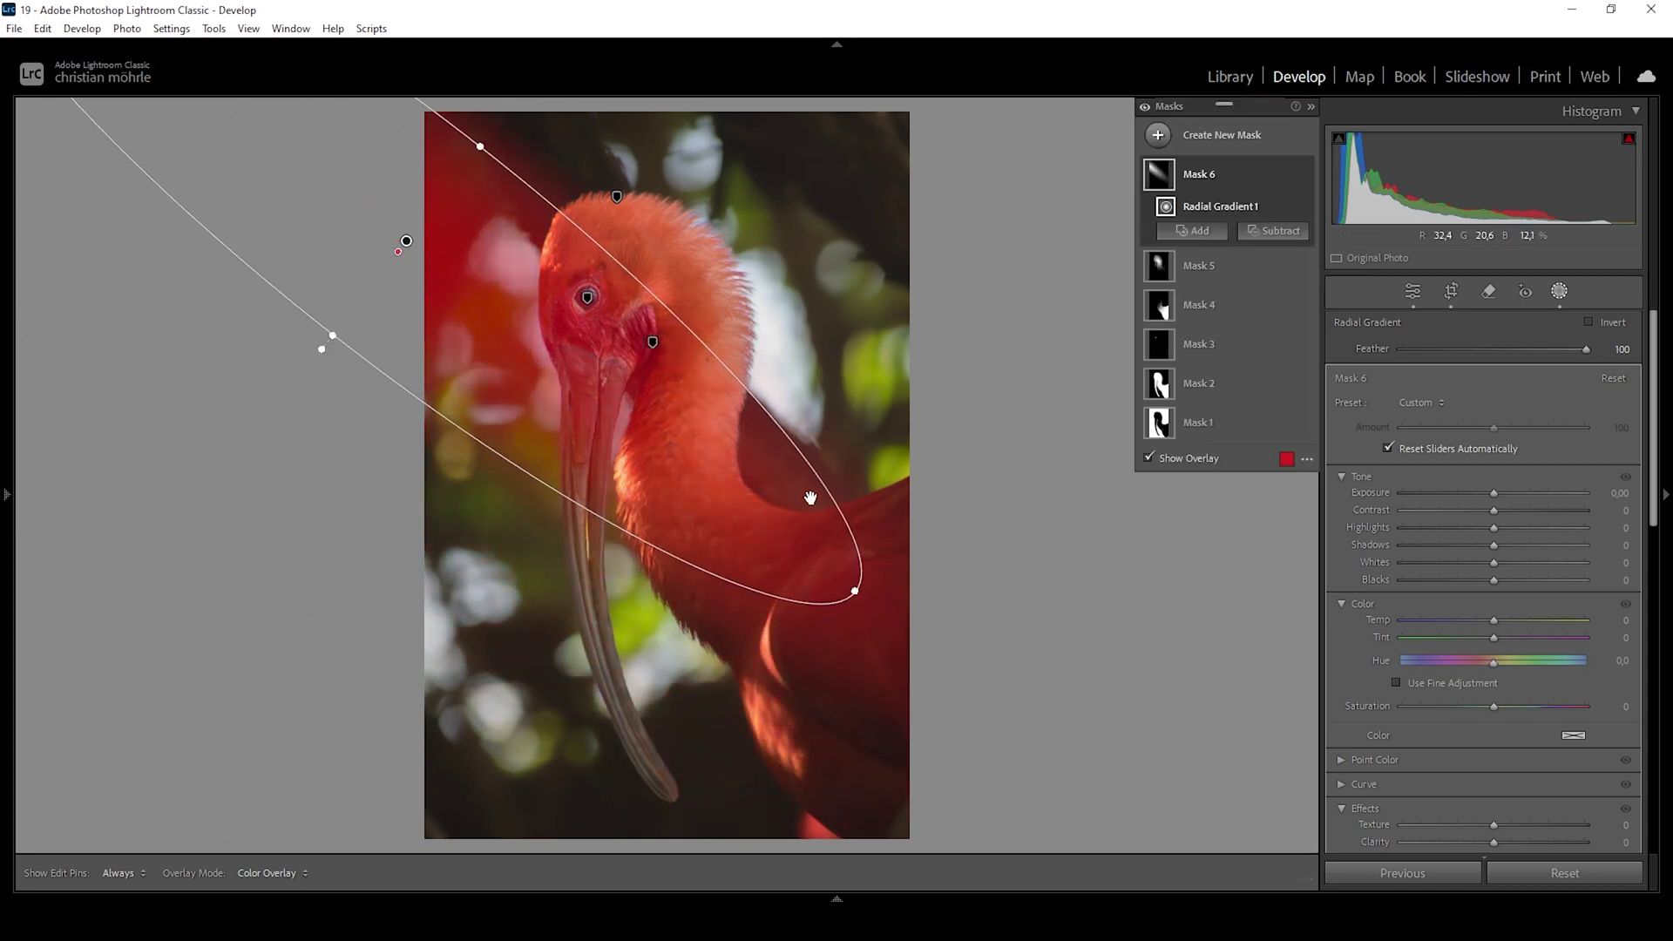
{"action": "mouse_move", "coordinate": [391, 220]}
{"action": "left_mouse_down"}
{"action": "mouse_move", "coordinate": [366, 217]}
{"action": "mouse_move", "coordinate": [378, 232]}
{"action": "mouse_move", "coordinate": [374, 216]}
{"action": "left_mouse_up"}
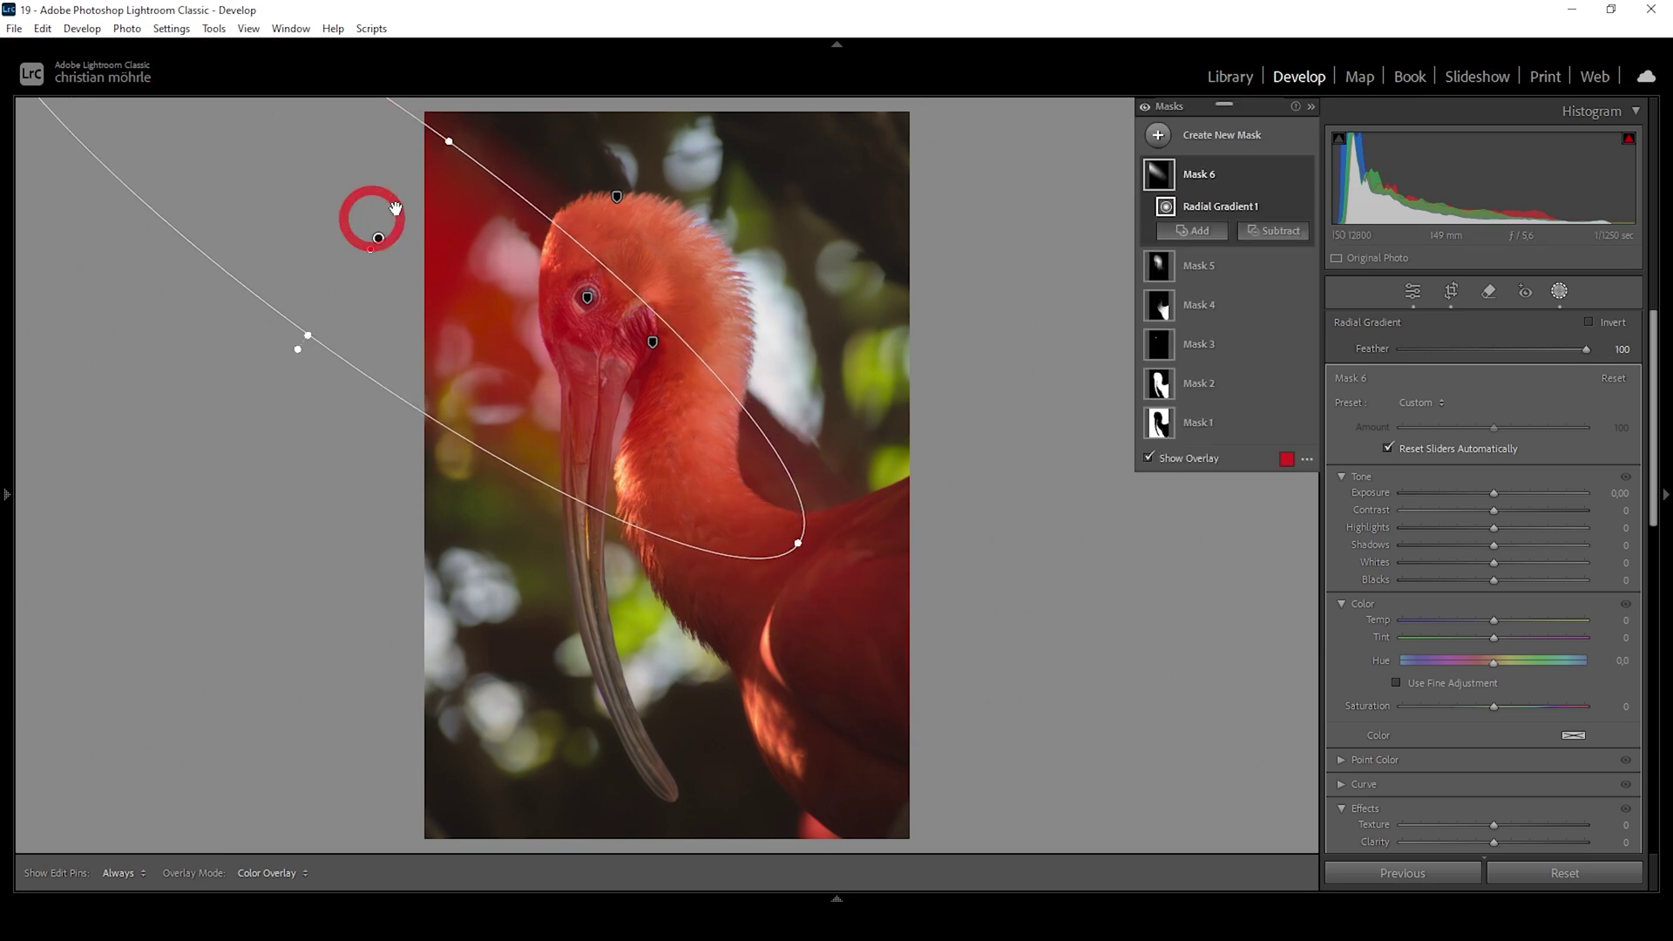
{"action": "left_click_drag", "start_coordinate": [309, 339], "coordinate": [302, 351]}
{"action": "left_click_drag", "start_coordinate": [375, 236], "coordinate": [378, 245]}
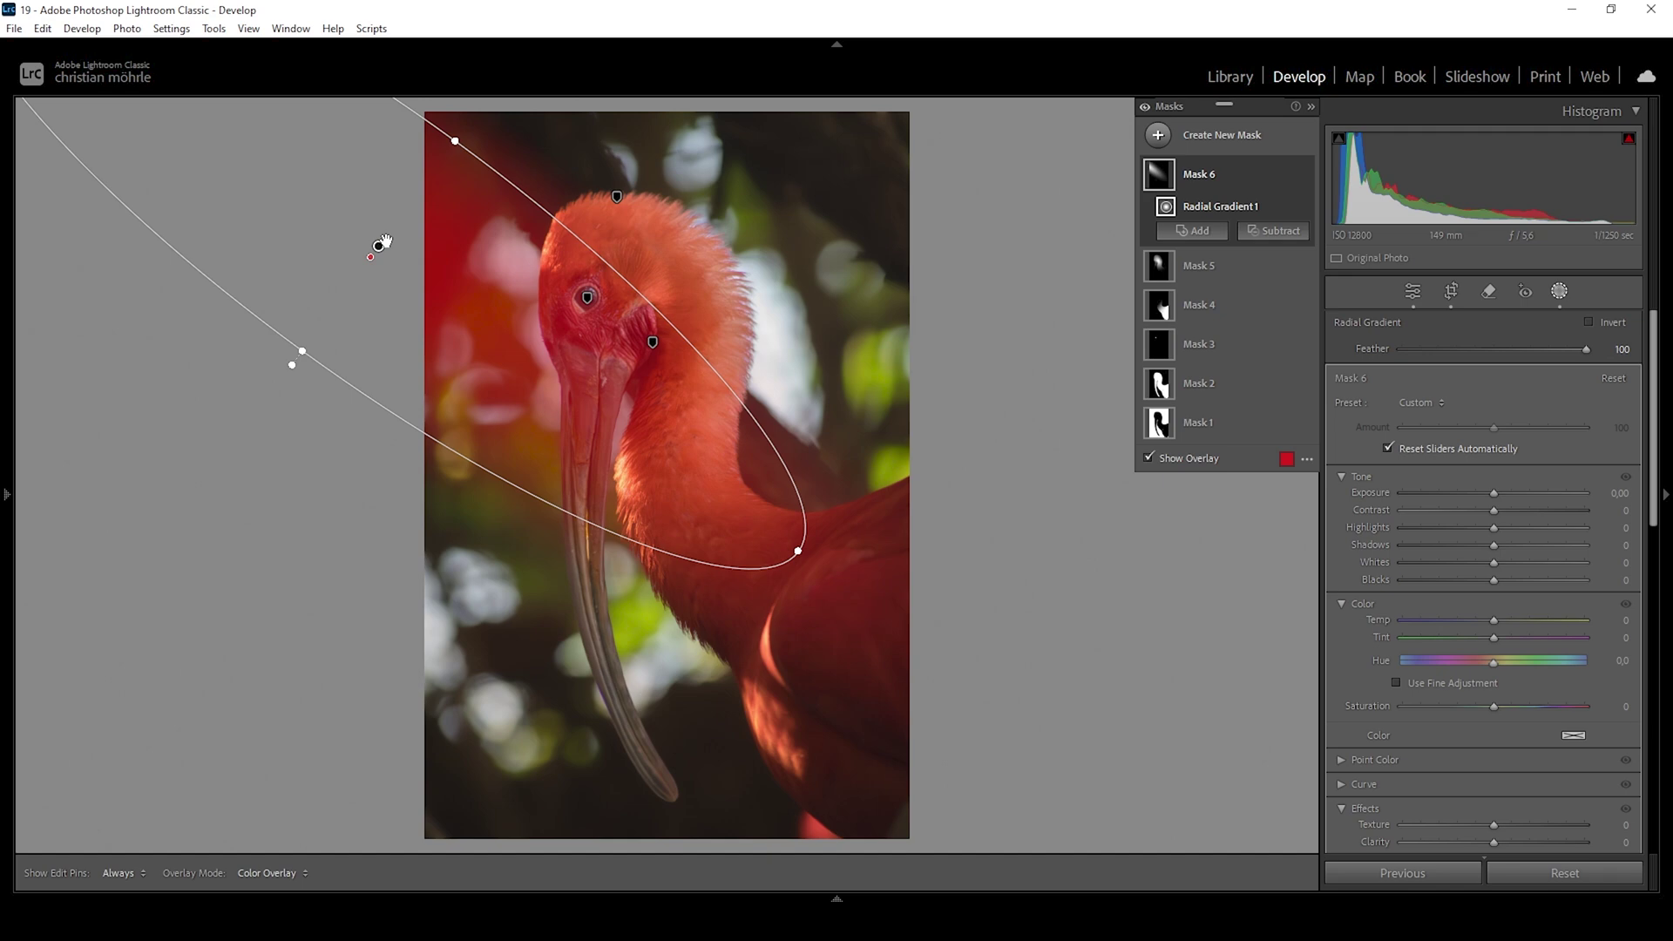
Step: Subtract the subject from the diagonal light mask, plus the beak using a rectangular object selection around it
{"action": "left_click", "coordinate": [1276, 231]}
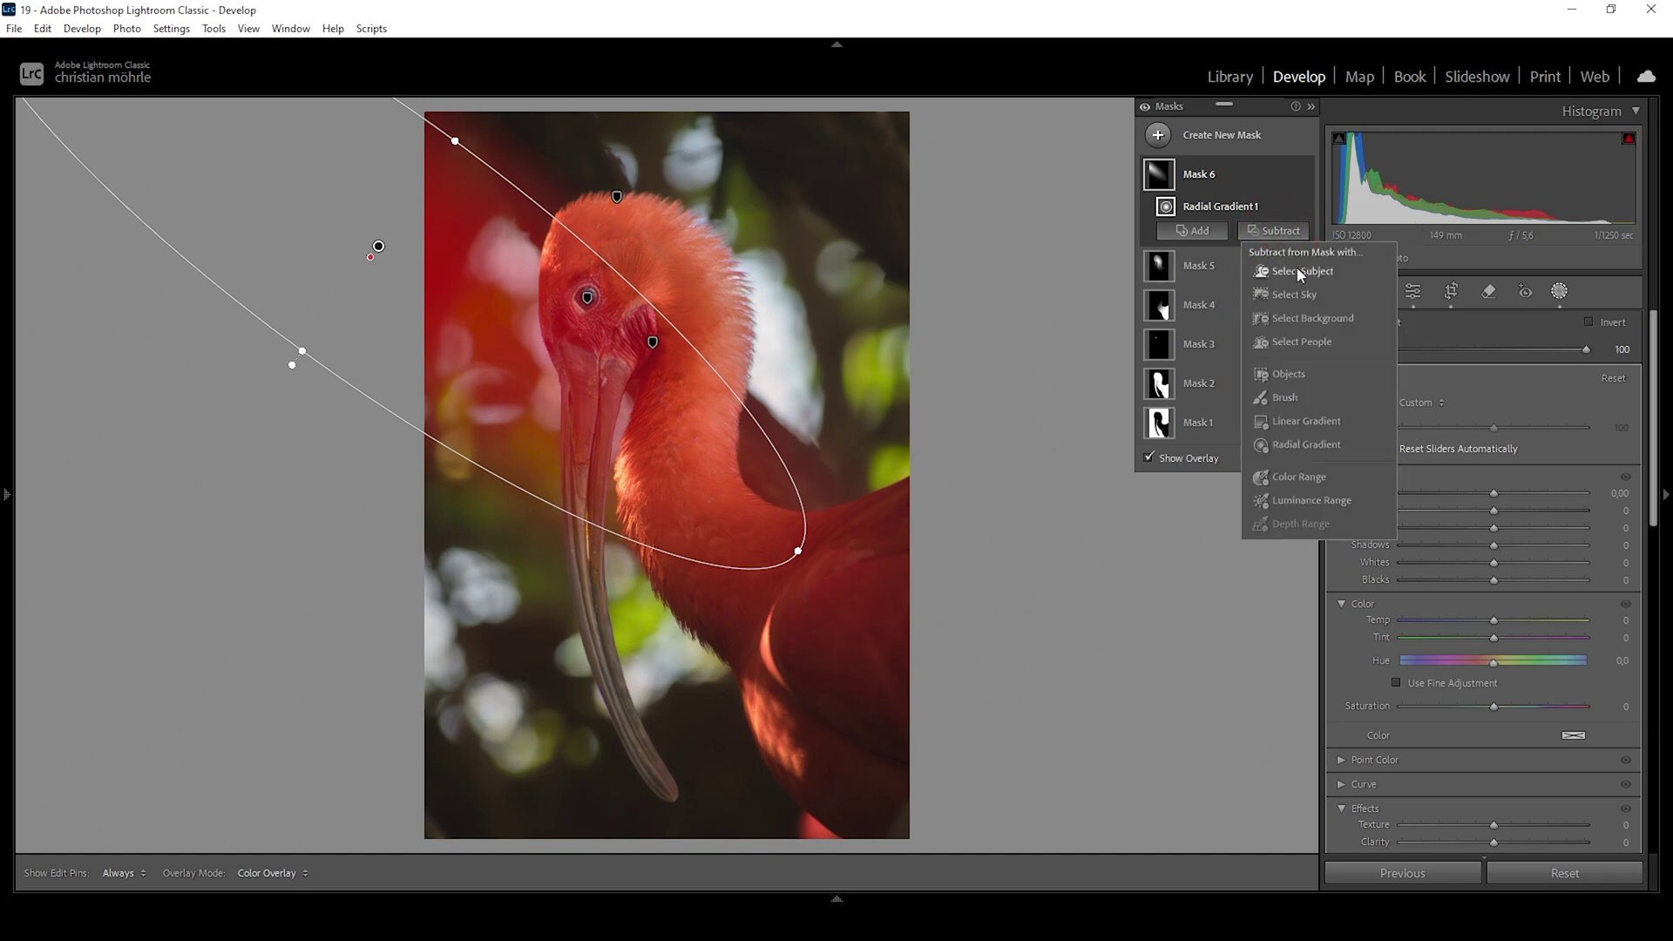
{"action": "left_click", "coordinate": [1299, 270]}
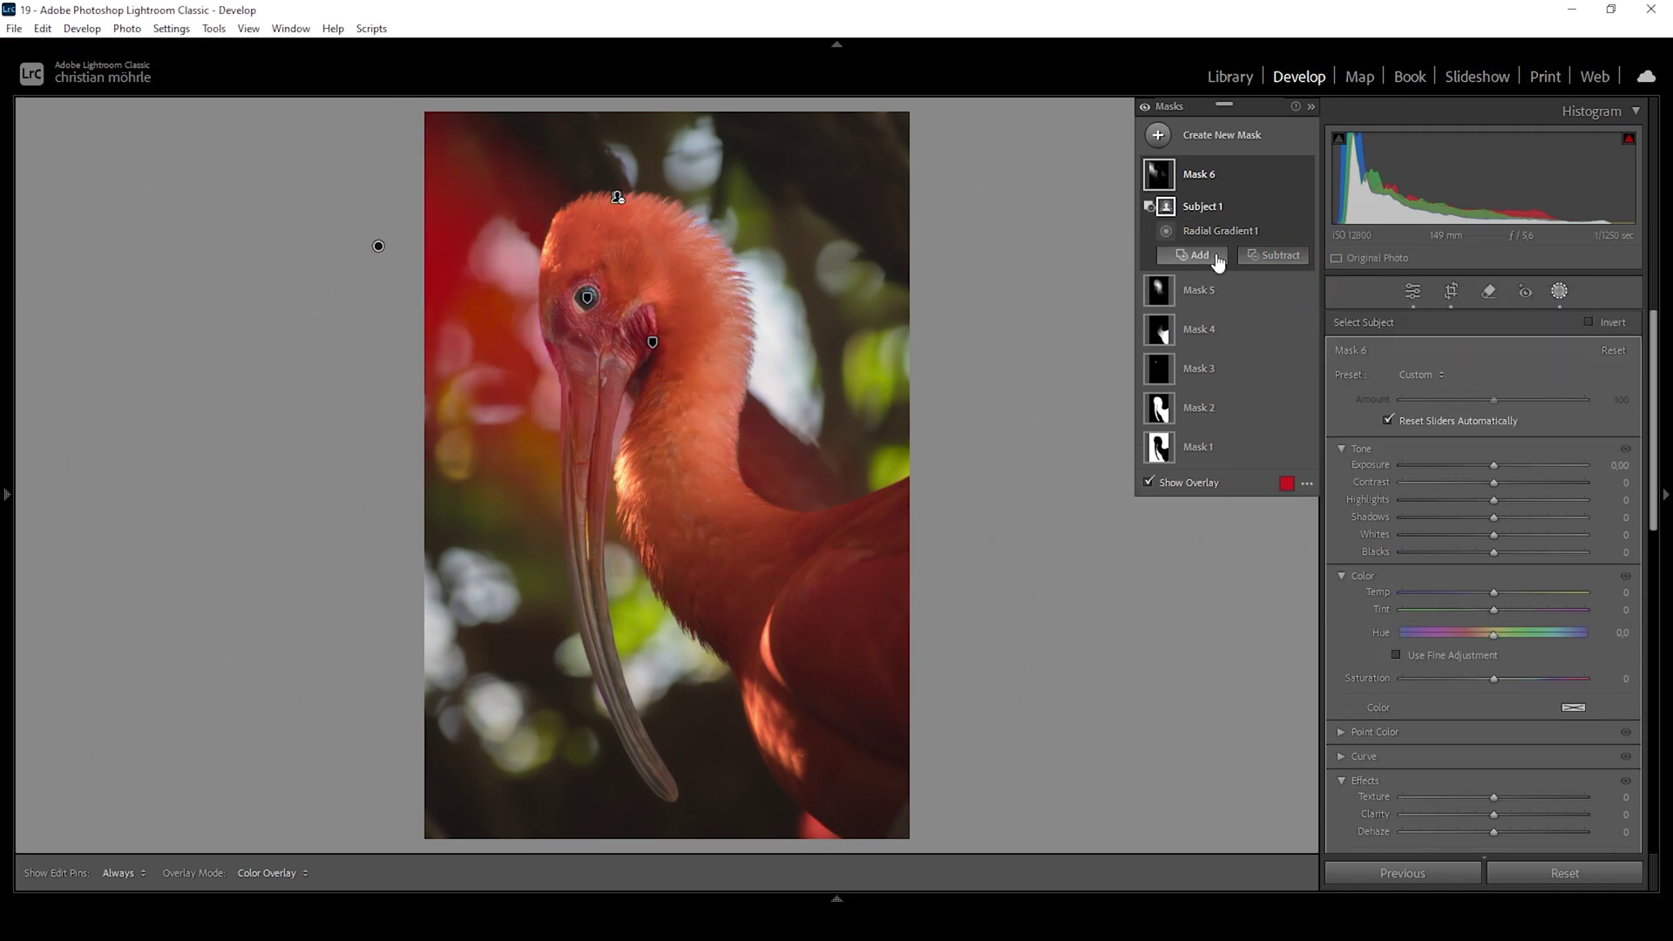
{"action": "left_click", "coordinate": [1275, 255]}
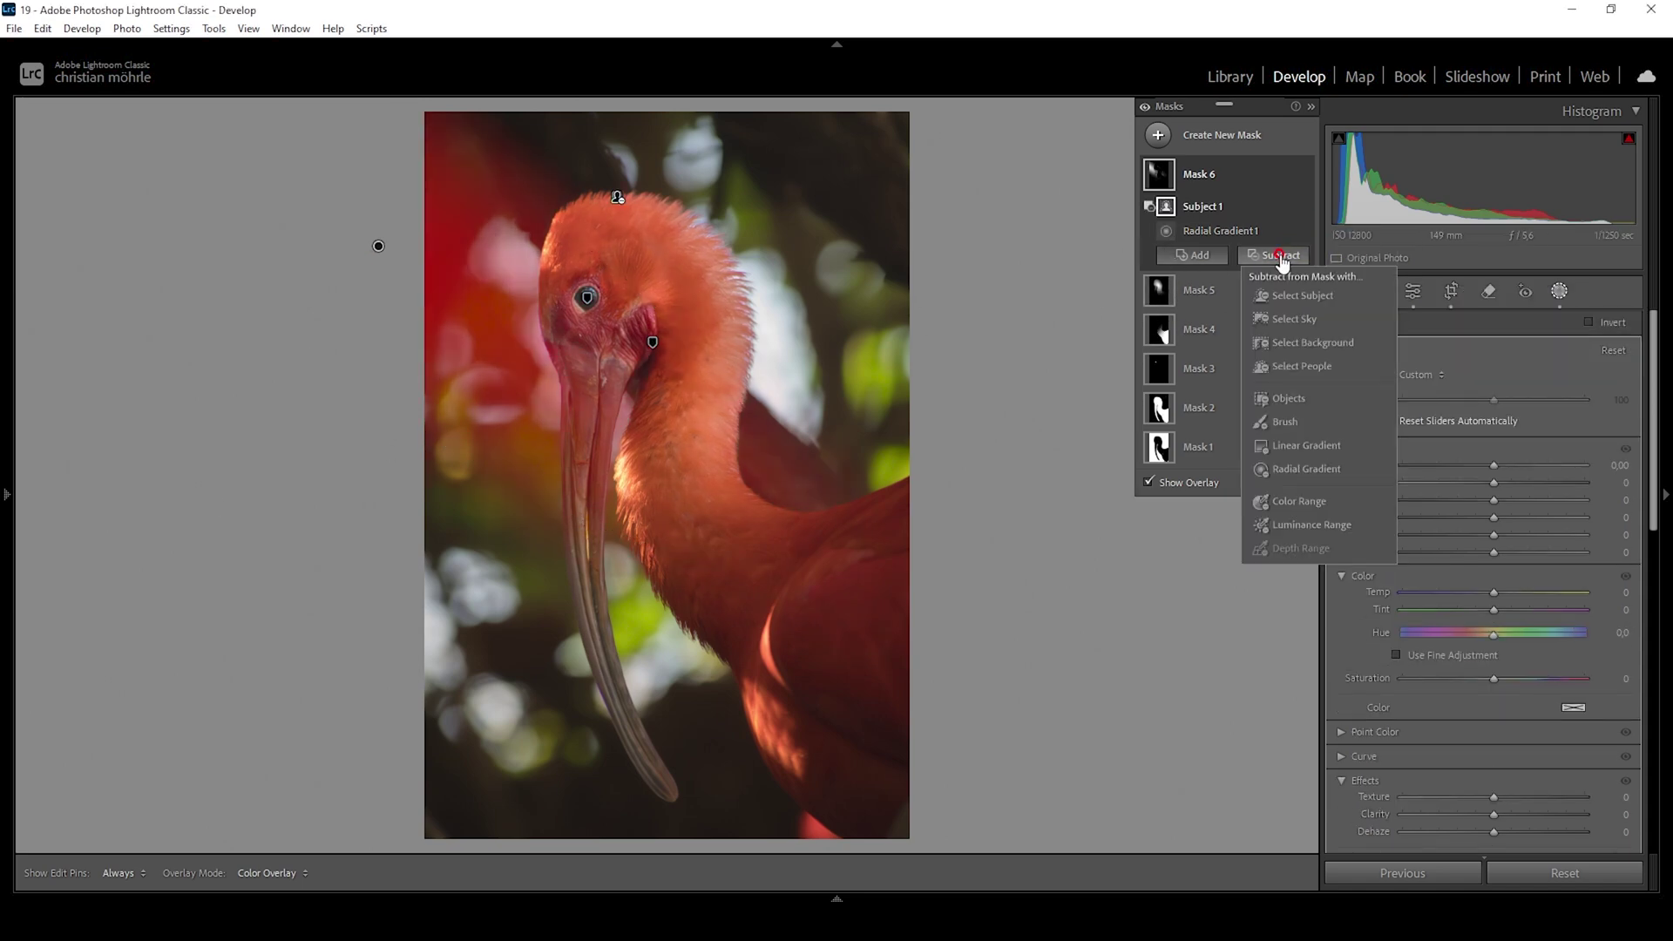
{"action": "left_click", "coordinate": [1299, 403]}
{"action": "left_click_drag", "start_coordinate": [693, 806], "coordinate": [508, 325]}
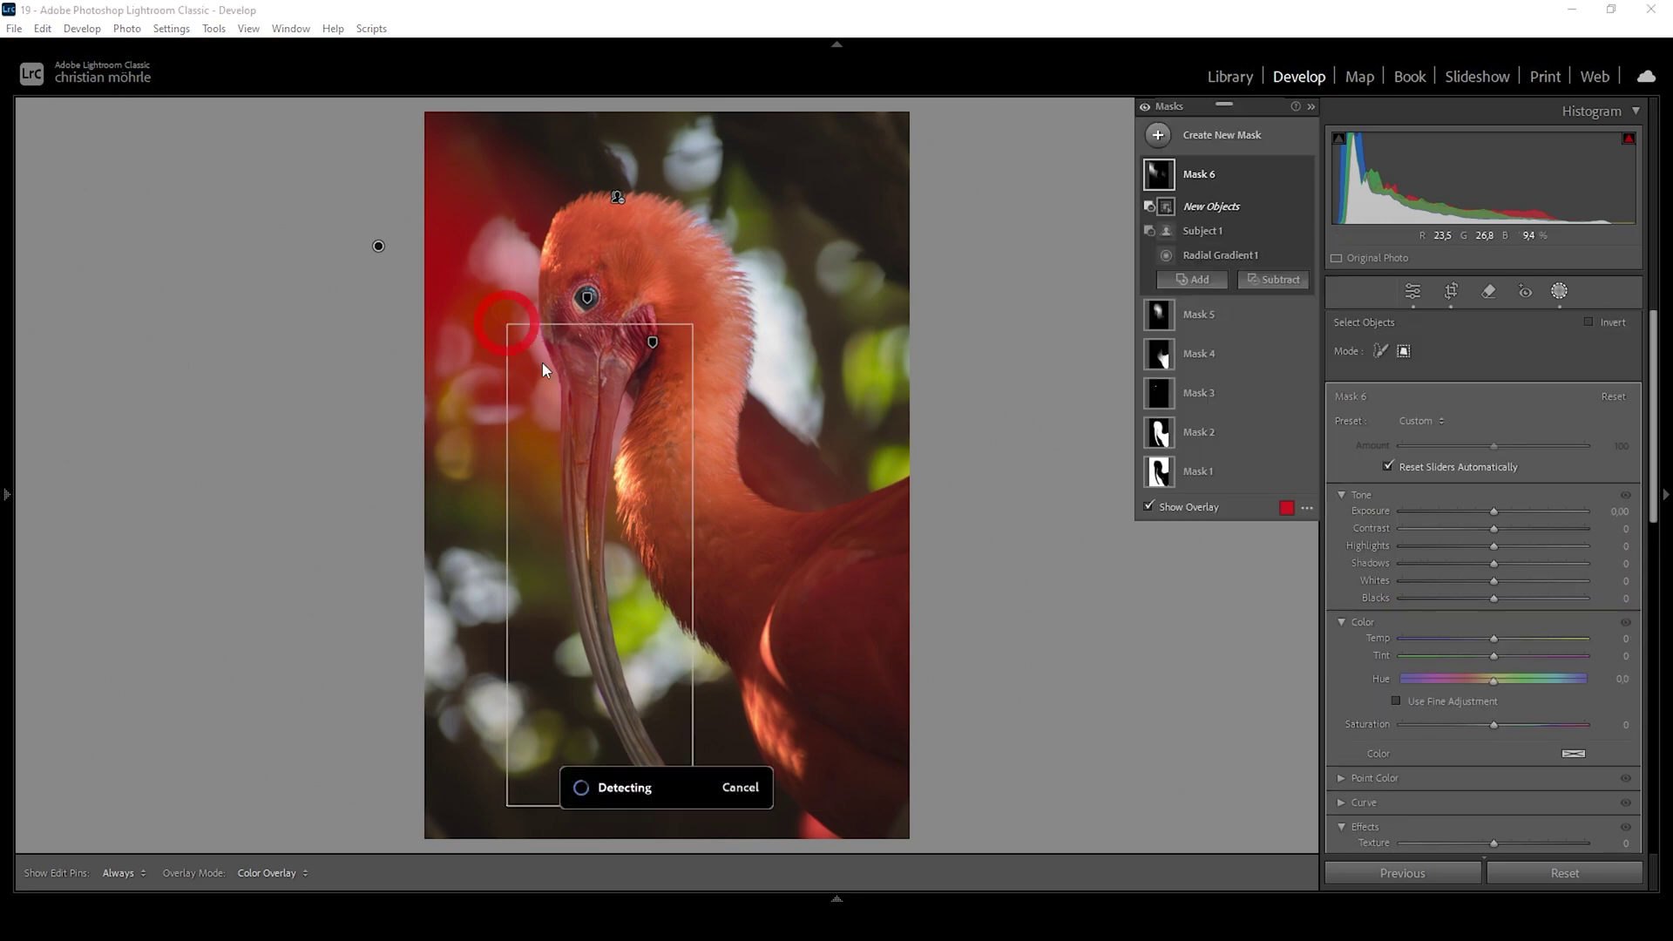
Step: Subtract the leftover area at the base of the beak from the light mask with a size 6 brush
{"action": "left_click", "coordinate": [1275, 303]}
{"action": "left_click", "coordinate": [1271, 444]}
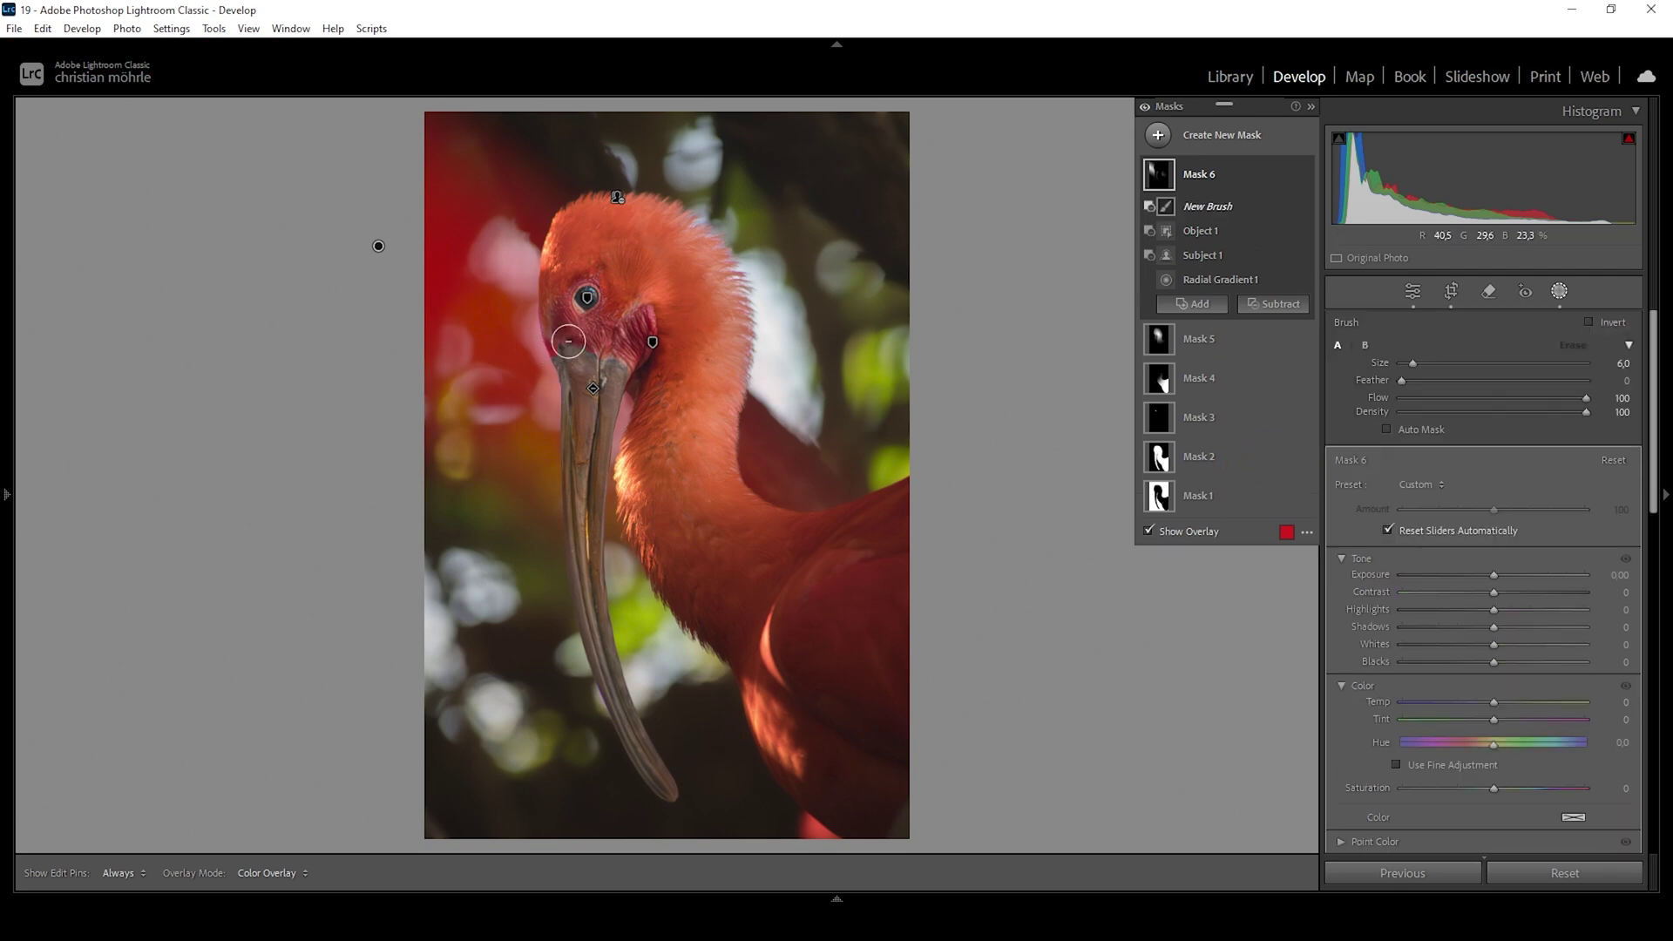
{"action": "key", "text": "h"}
{"action": "scroll", "coordinate": [568, 345], "scroll_direction": "down", "scroll_amount": 2}
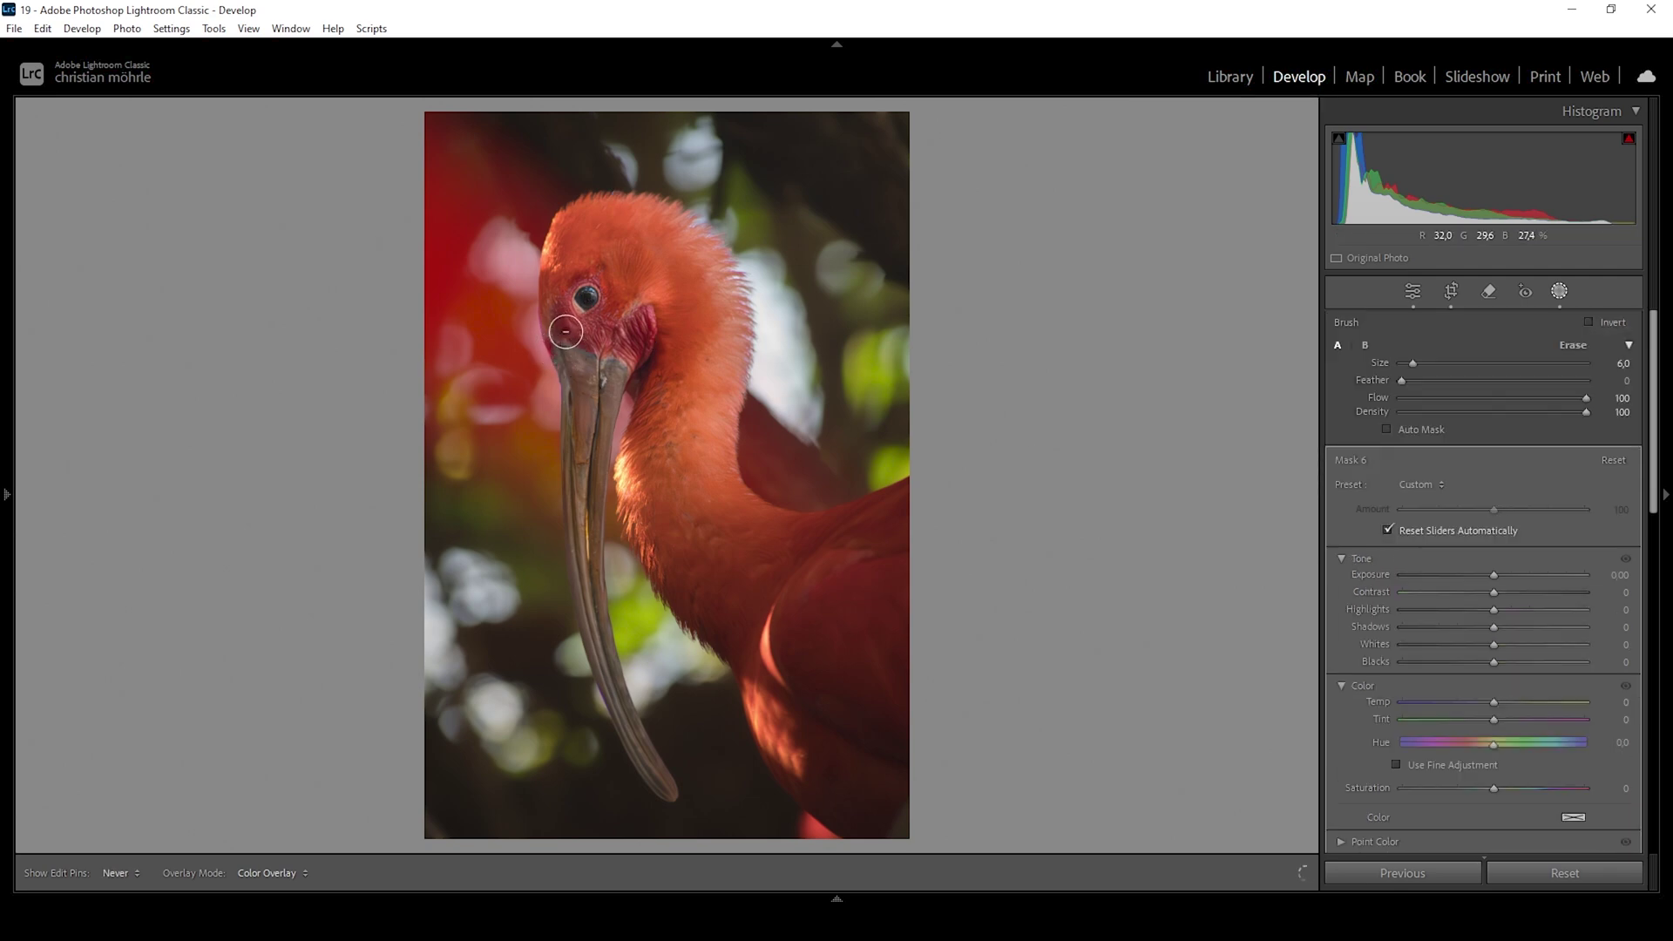
{"action": "left_click_drag", "start_coordinate": [568, 345], "coordinate": [578, 357]}
{"action": "key", "text": "h"}
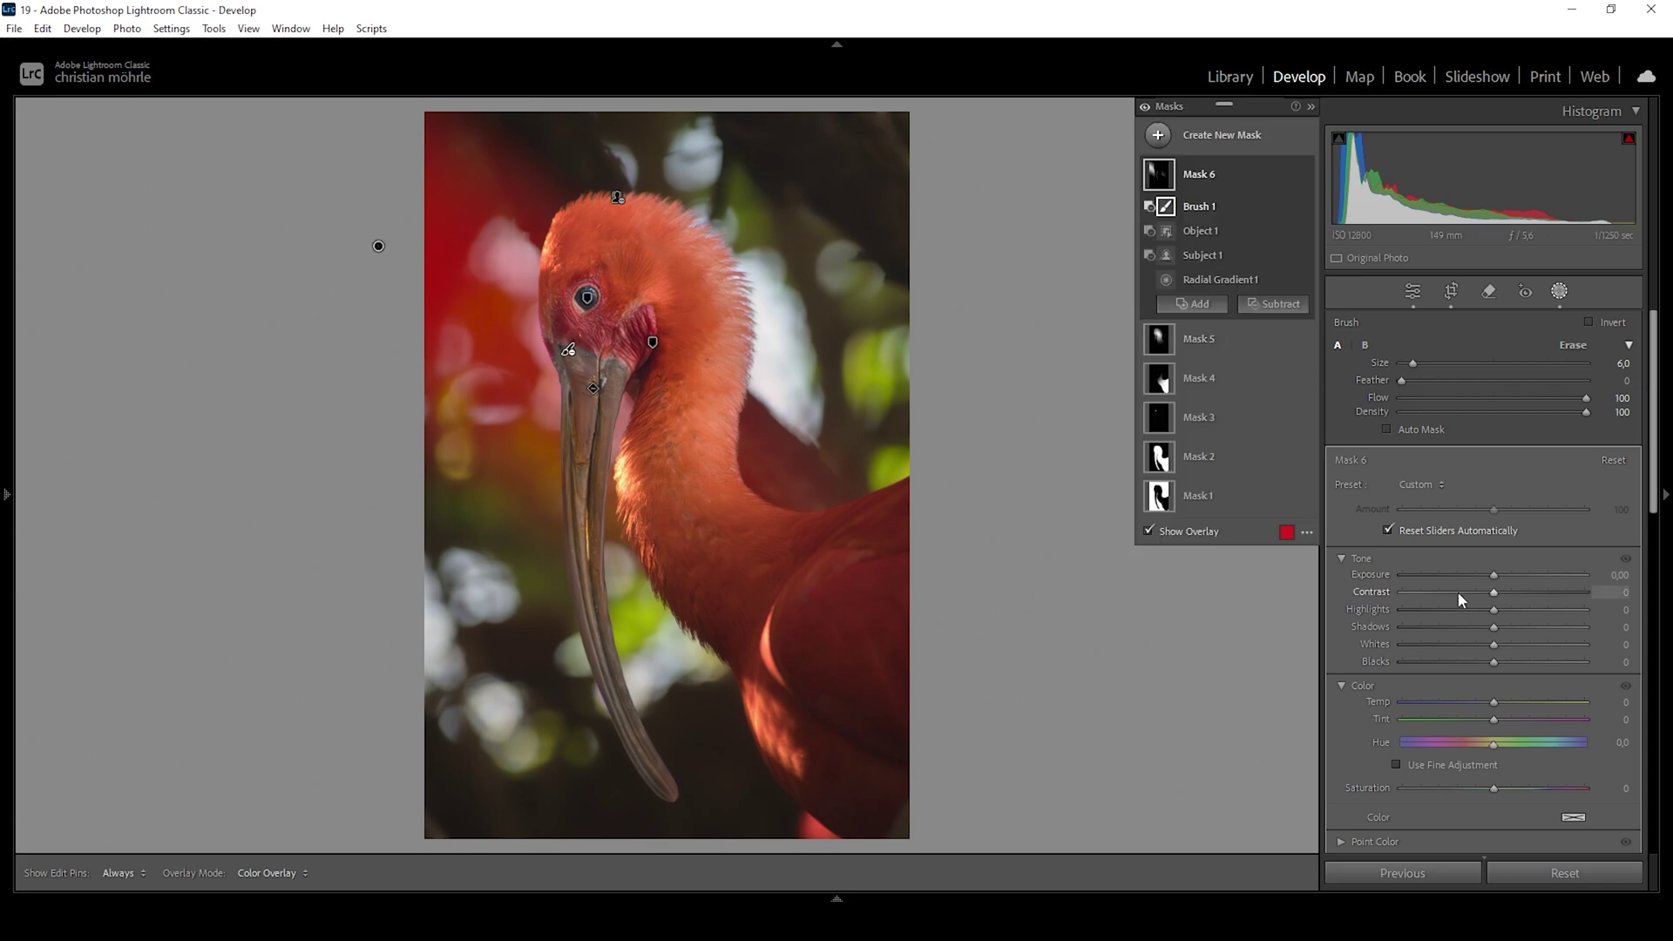
Step: Set the light mask's Exposure to 2.06 and Blacks to 45
{"action": "left_click_drag", "start_coordinate": [1495, 575], "coordinate": [1538, 577]}
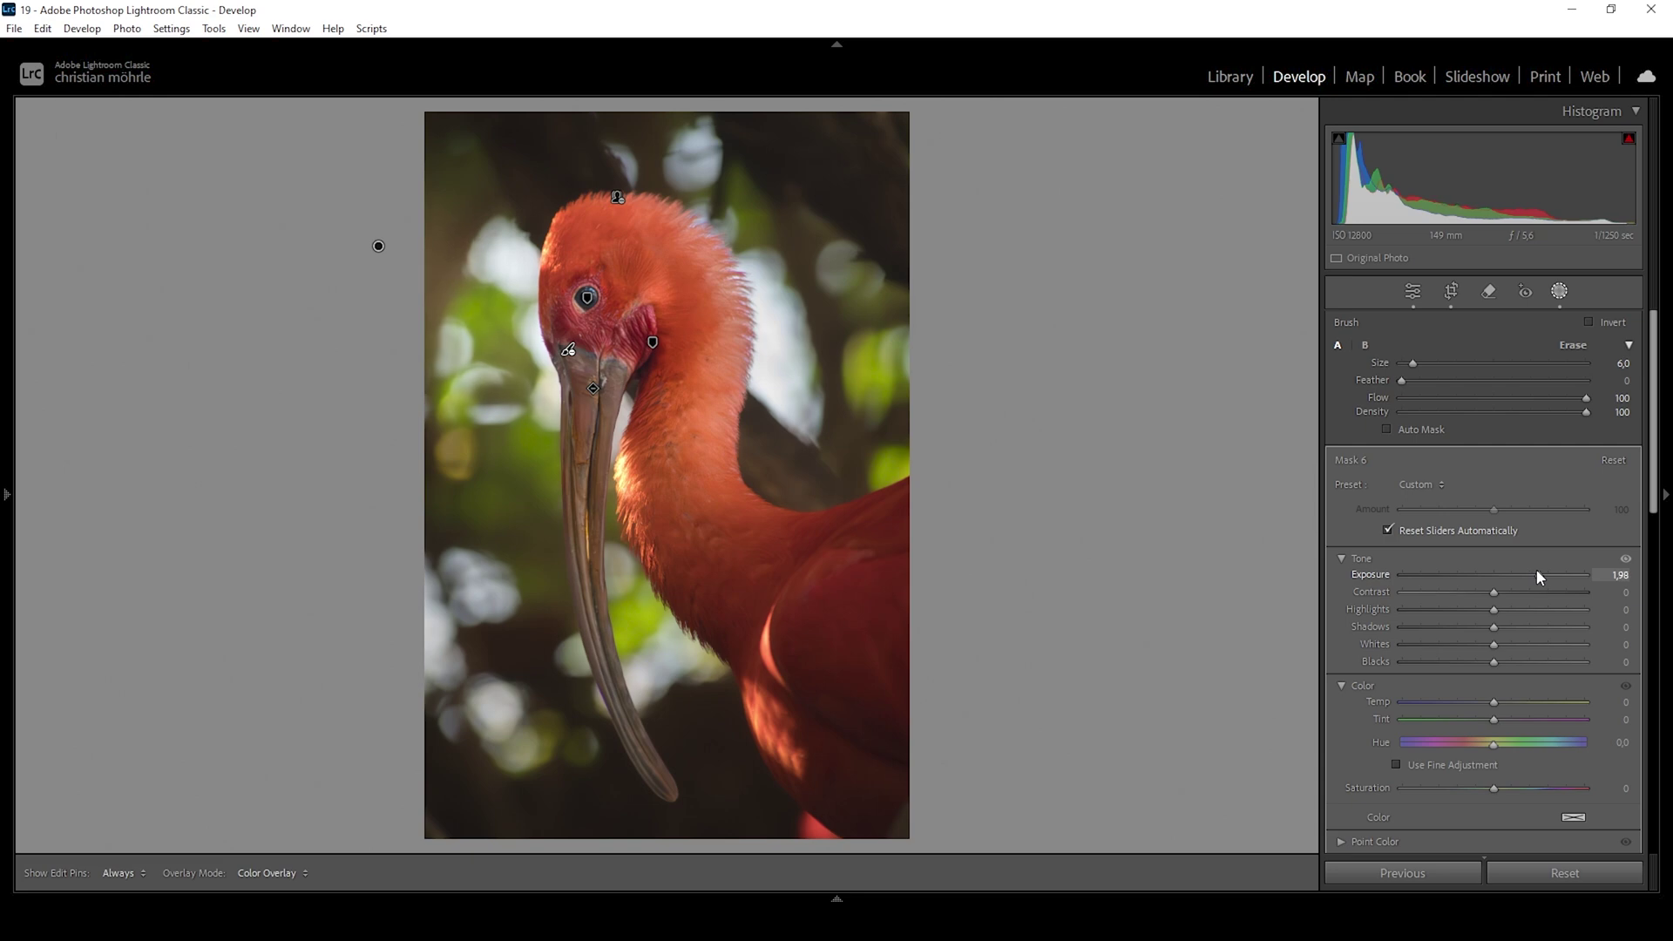
{"action": "left_click_drag", "start_coordinate": [1539, 575], "coordinate": [1539, 575]}
{"action": "left_click_drag", "start_coordinate": [1498, 660], "coordinate": [1535, 662]}
Step: Set the light mask's Dehaze to -33 and Temp to 100
{"action": "scroll", "coordinate": [1586, 723], "scroll_direction": "down", "scroll_amount": 4}
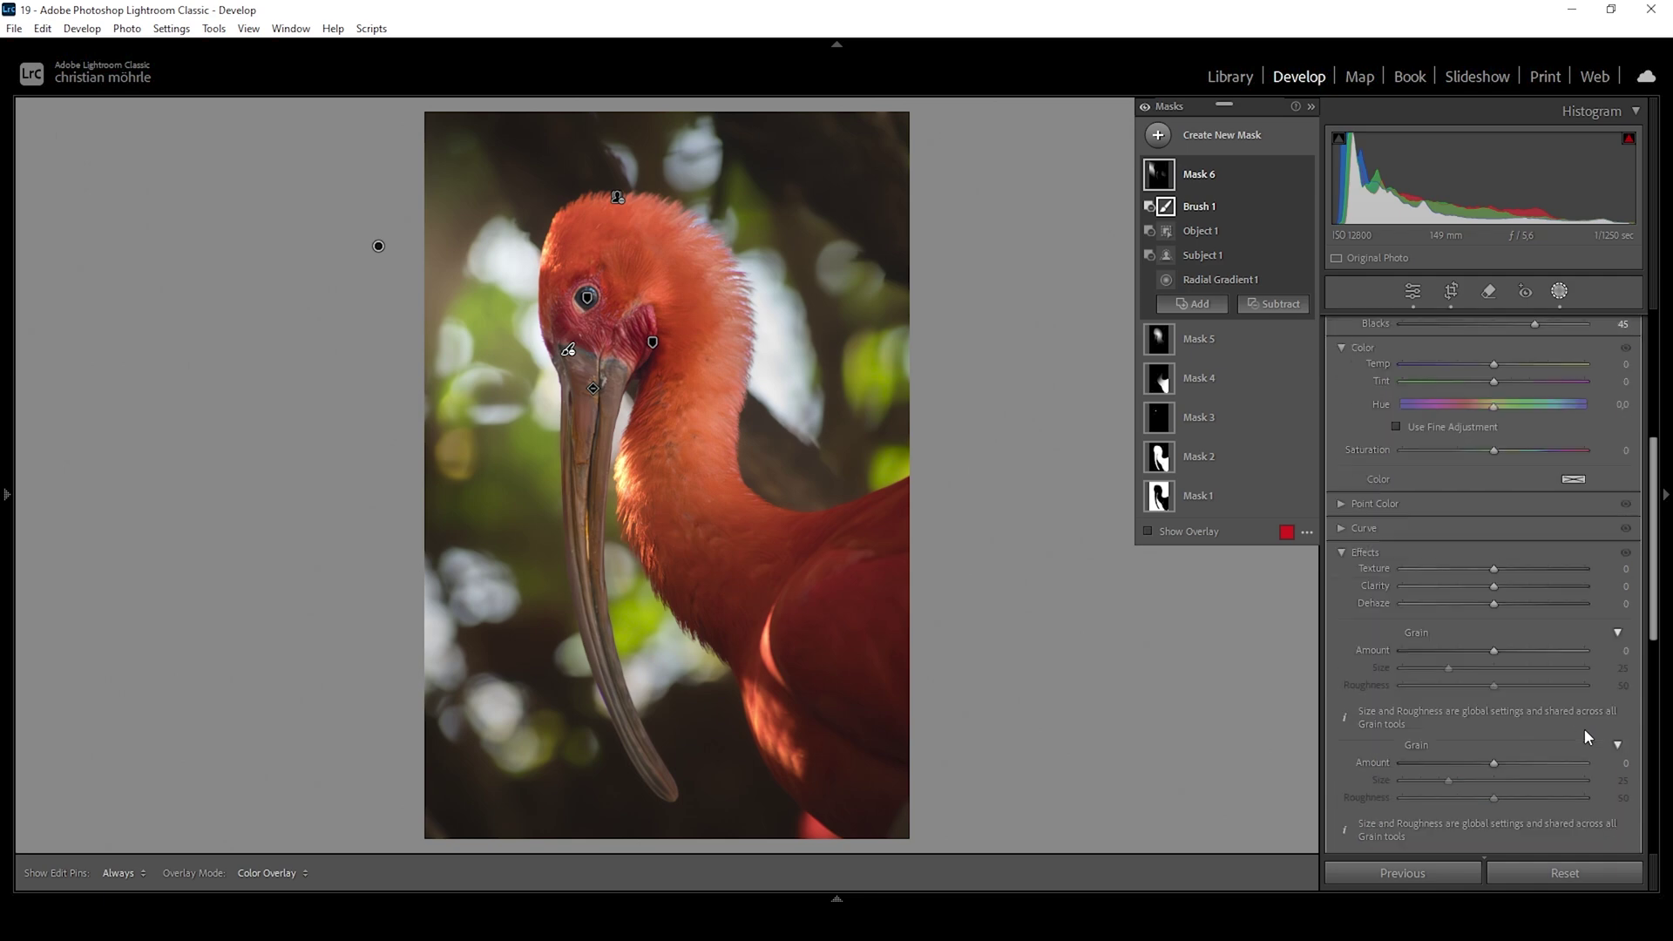
{"action": "left_click_drag", "start_coordinate": [1477, 715], "coordinate": [1463, 716]}
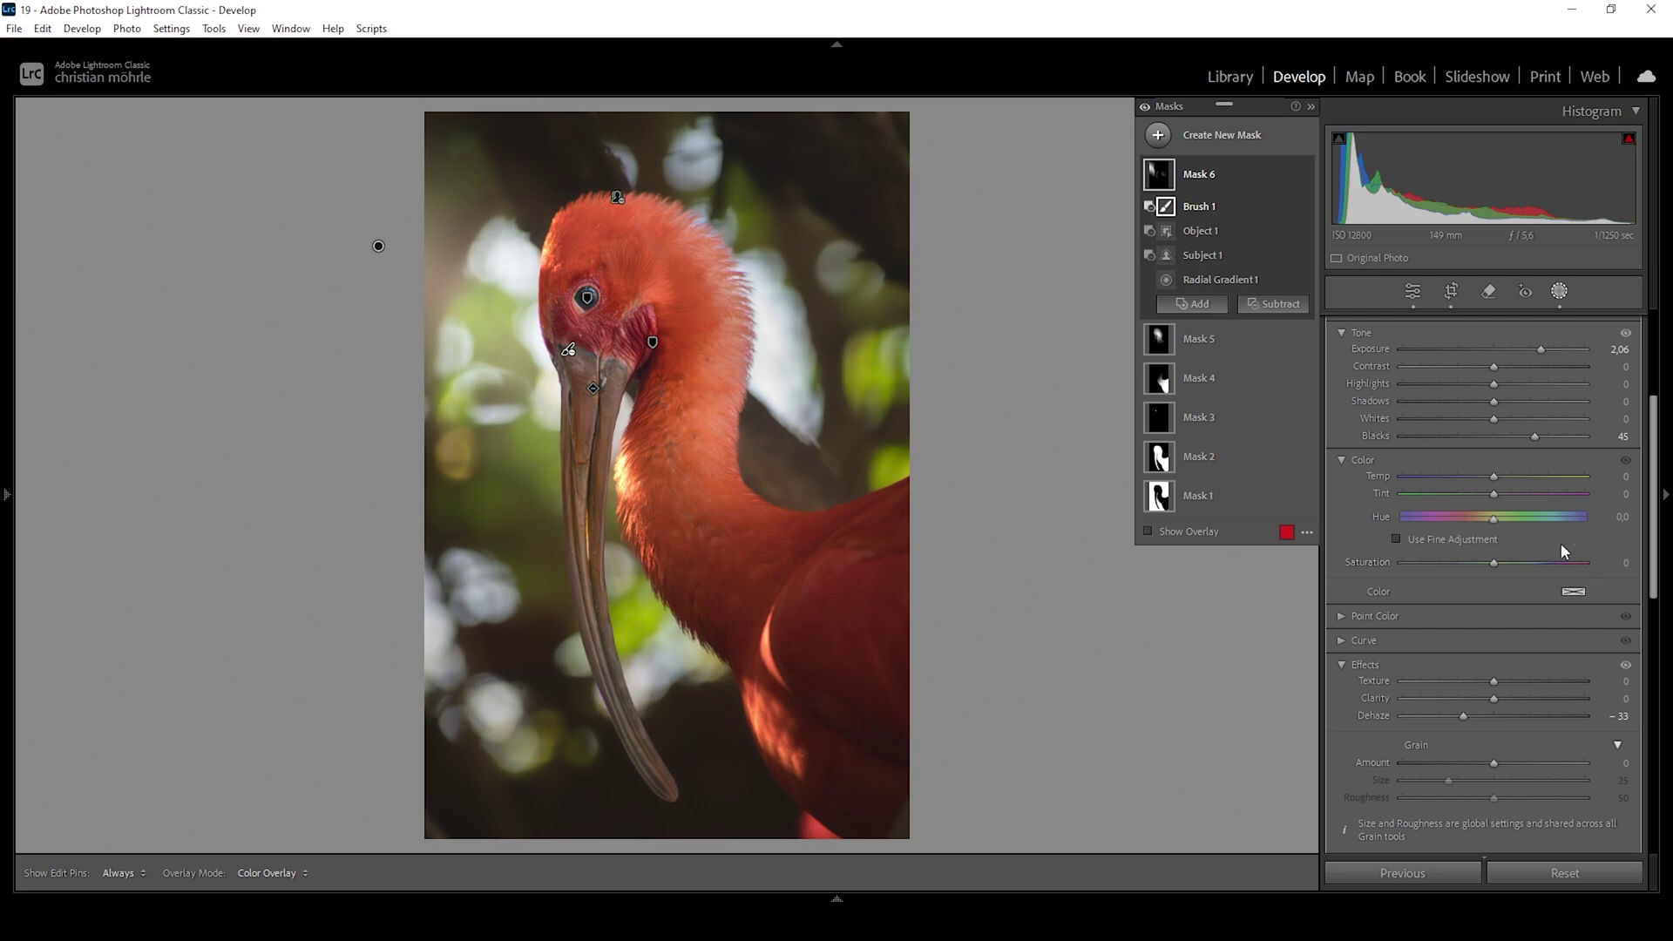
{"action": "left_click_drag", "start_coordinate": [1493, 477], "coordinate": [1629, 476]}
Step: Create a tilted linear gradient mask rising from the lower part of the photo and fading out at the bird's upper neck
{"action": "left_click", "coordinate": [1162, 131]}
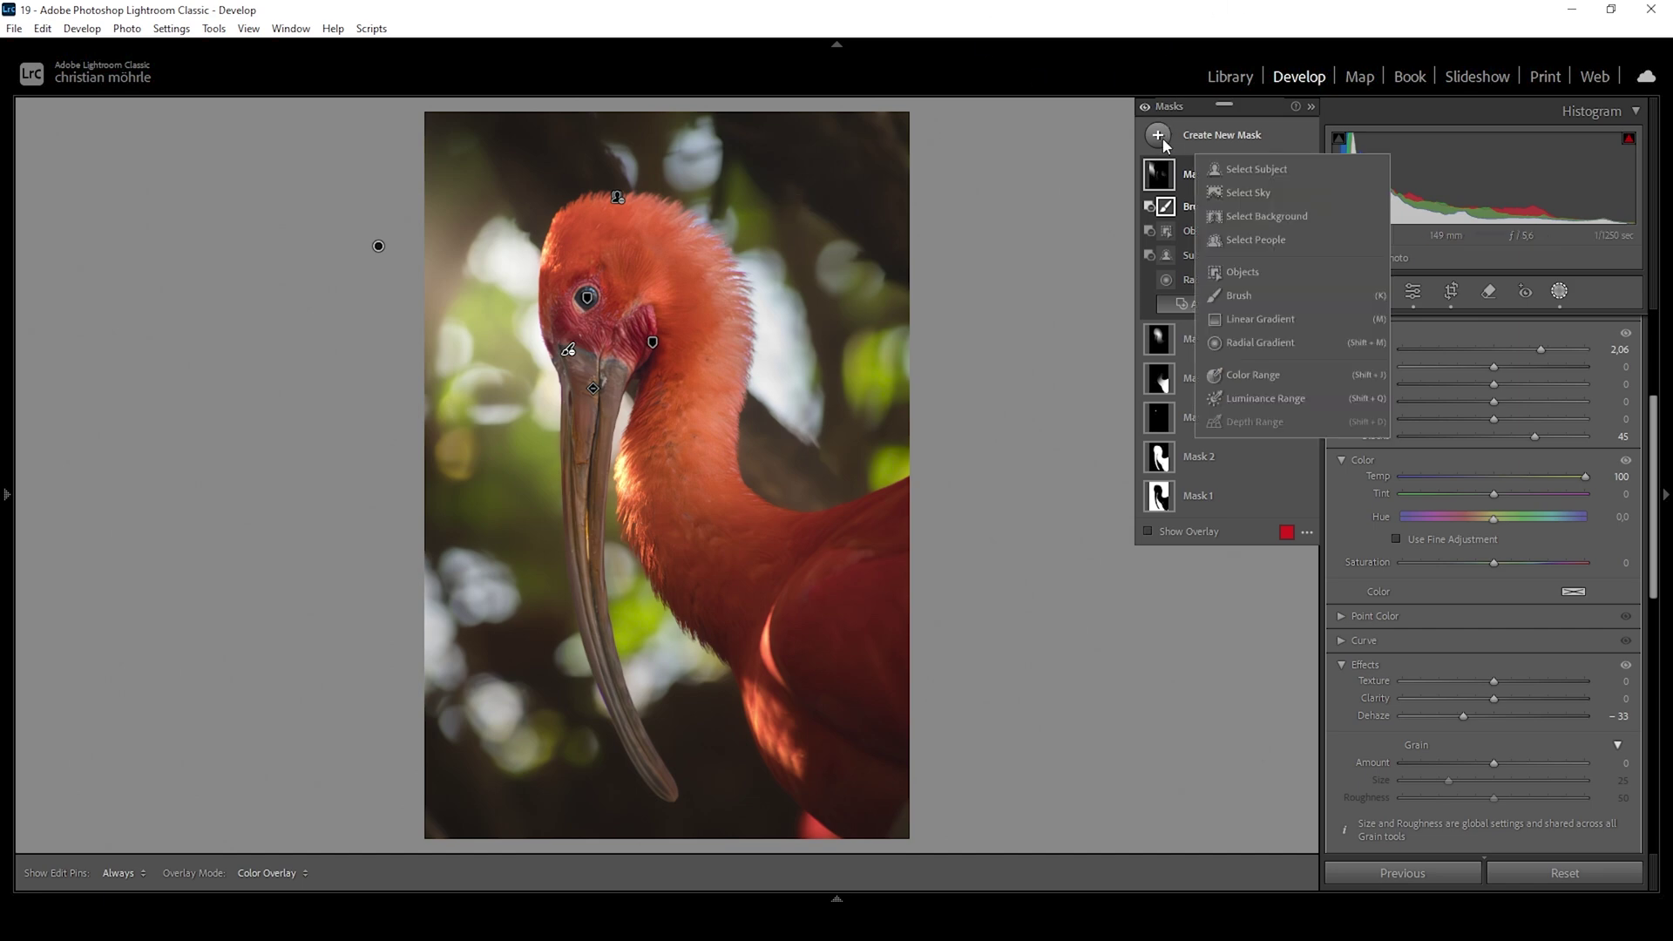
{"action": "left_click", "coordinate": [1257, 319]}
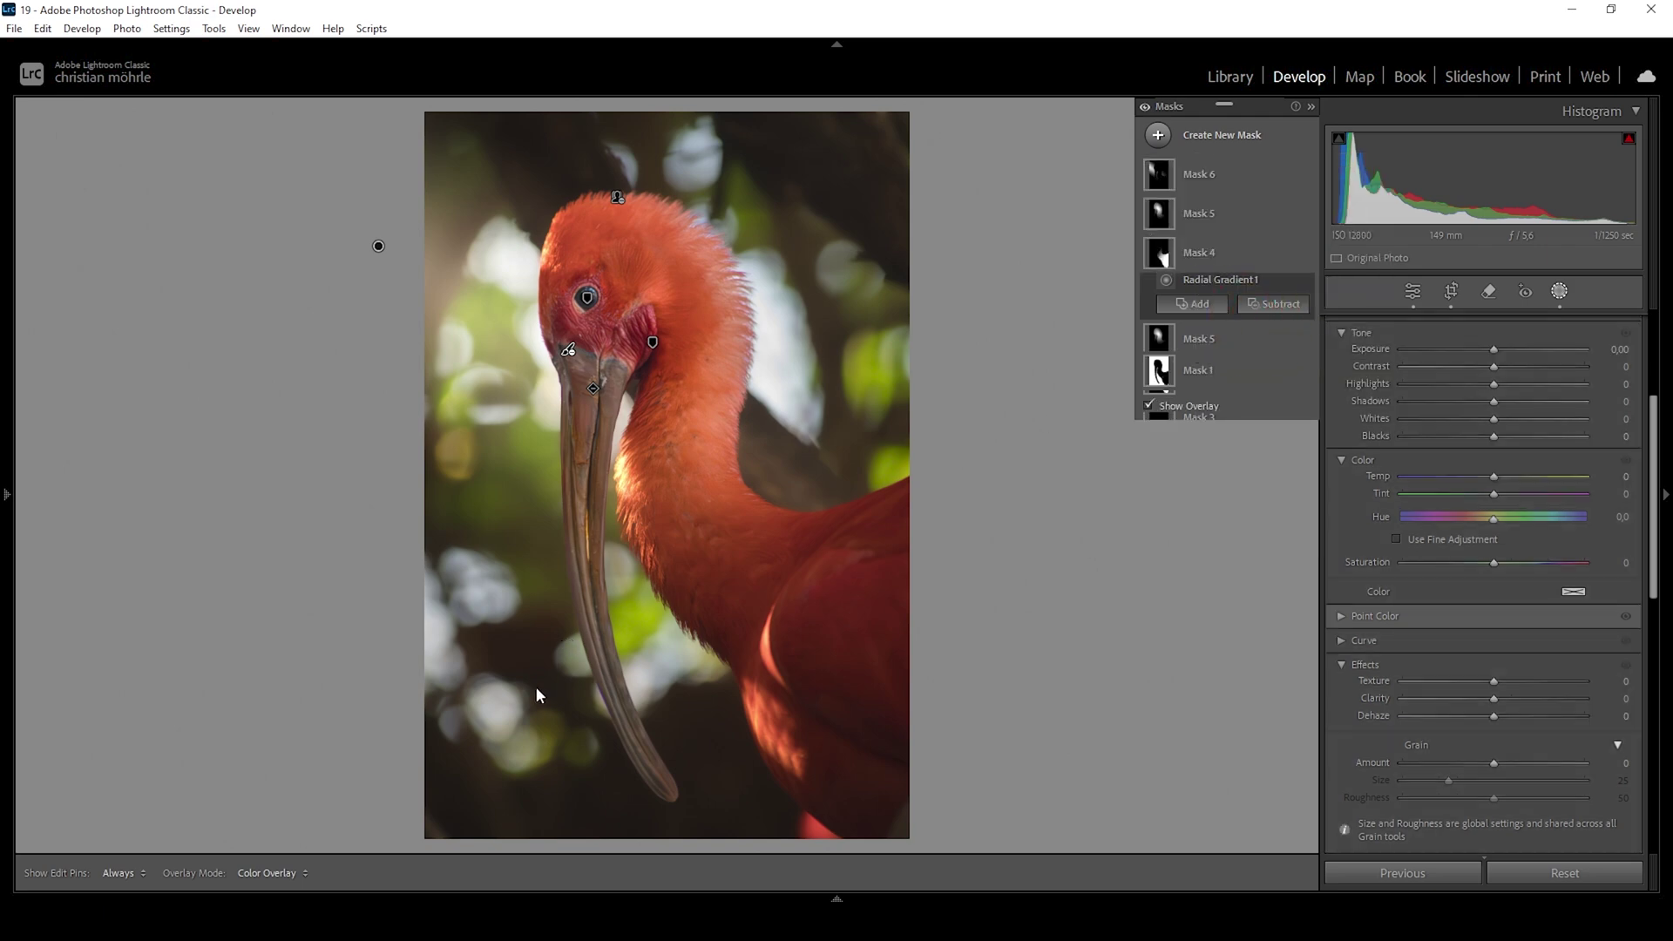
{"action": "left_click_drag", "start_coordinate": [580, 754], "coordinate": [742, 377]}
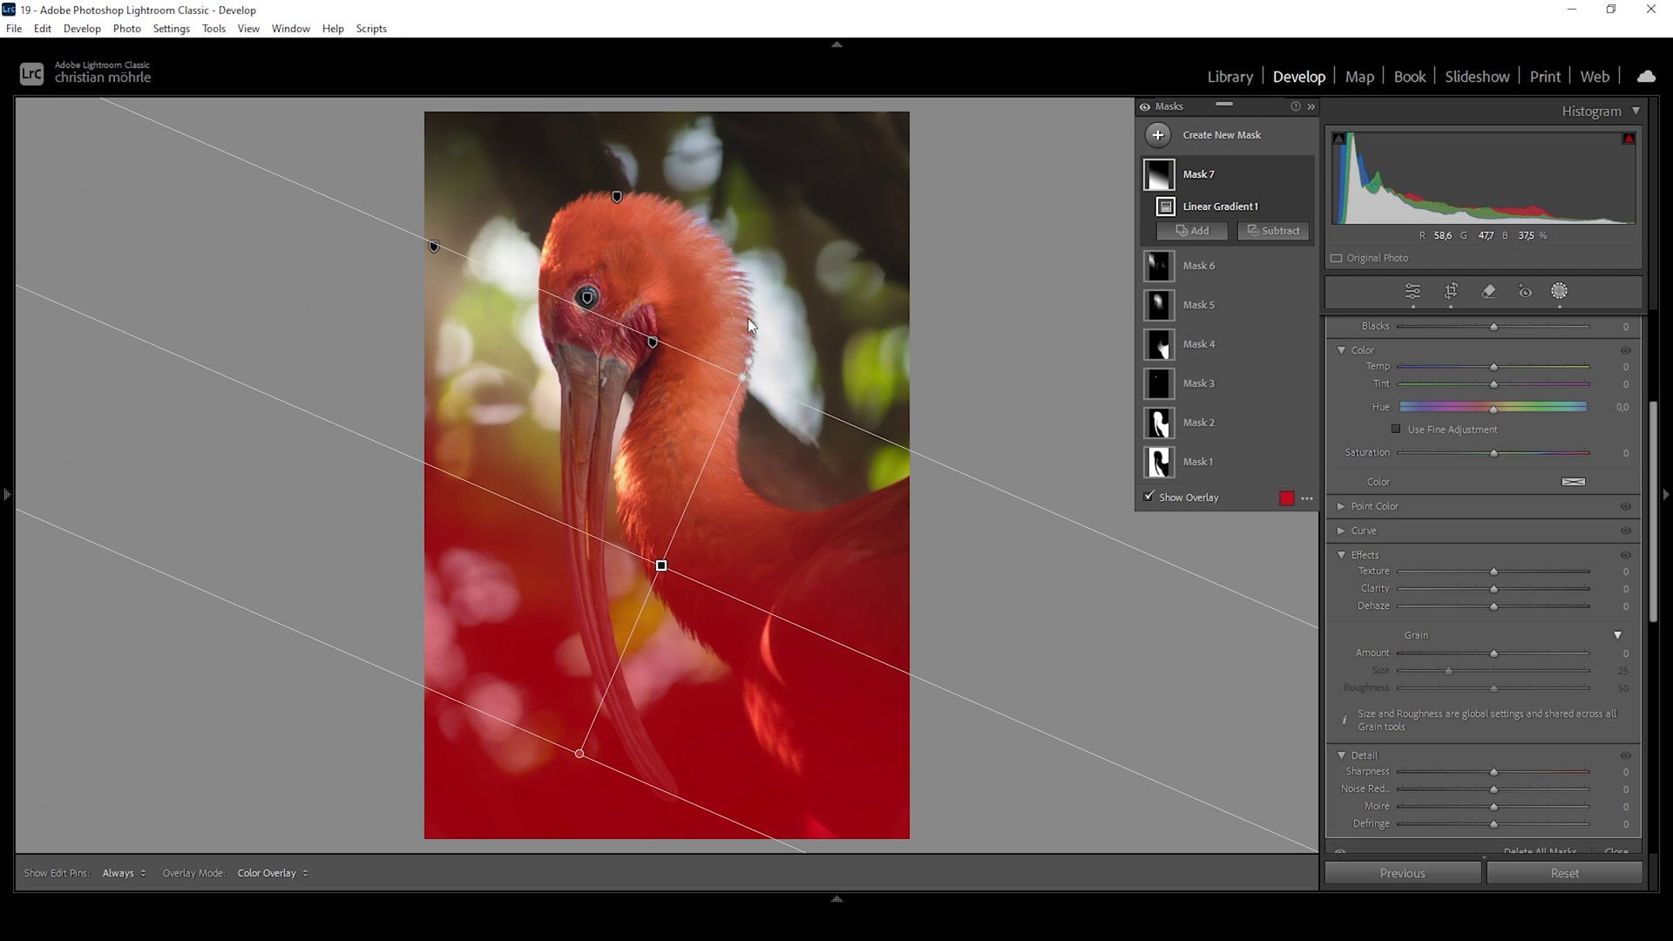
Step: Subtract the subject from the linear gradient mask, plus the beak using a rectangular object selection around it
{"action": "left_click", "coordinate": [1272, 235]}
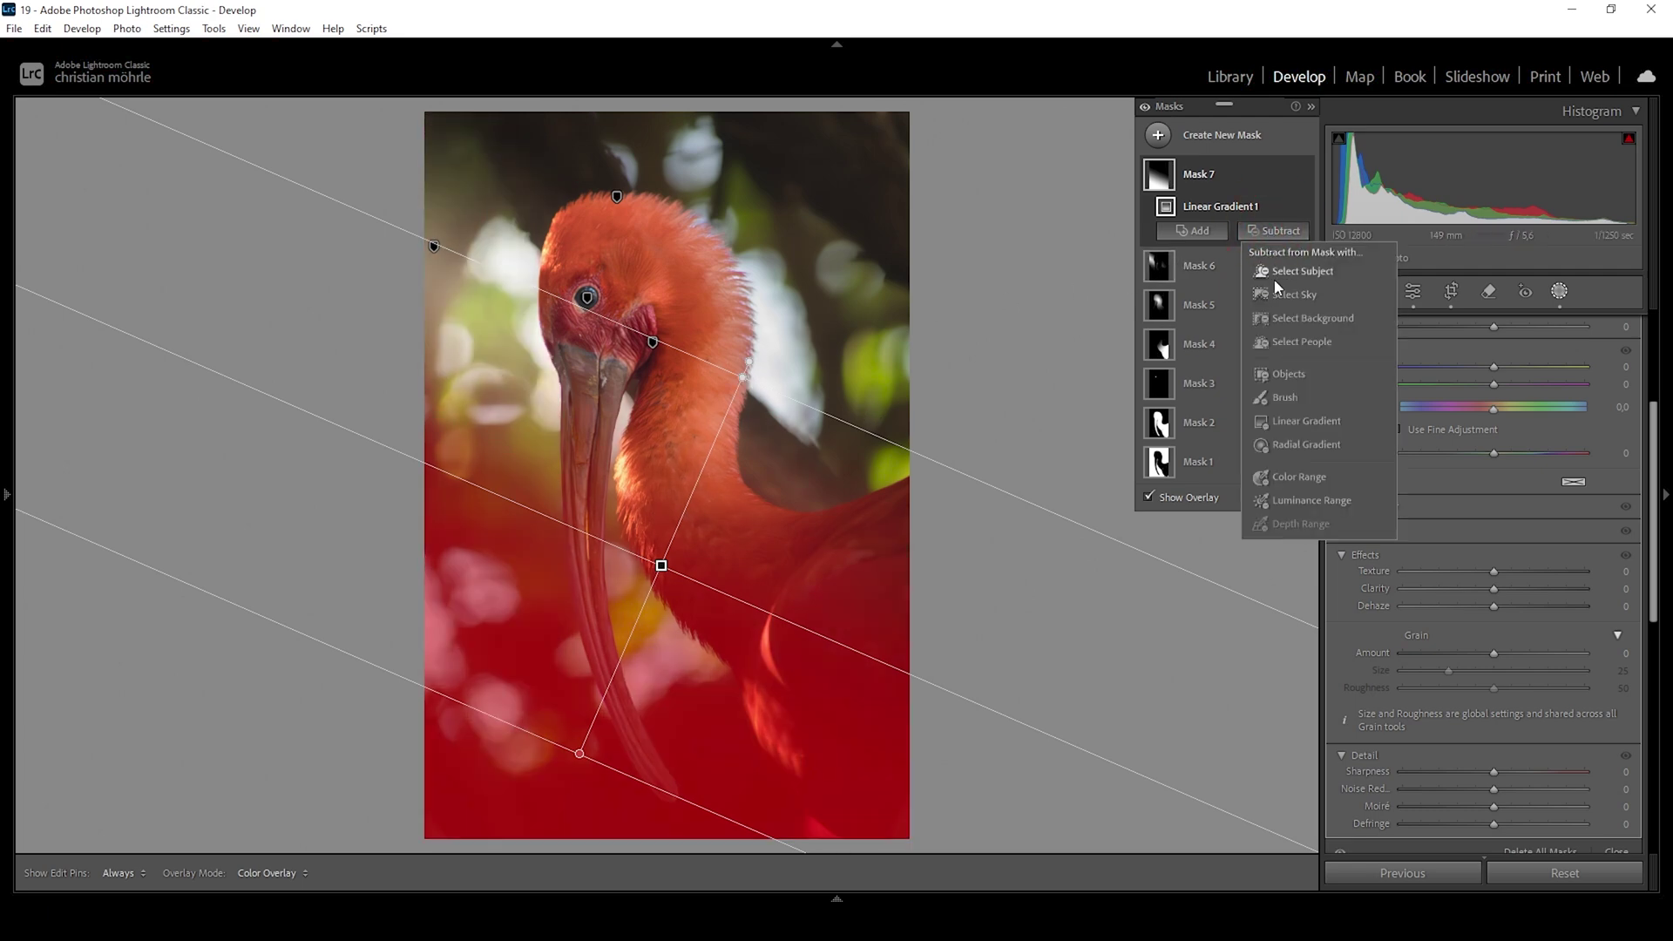
{"action": "left_click", "coordinate": [1279, 270]}
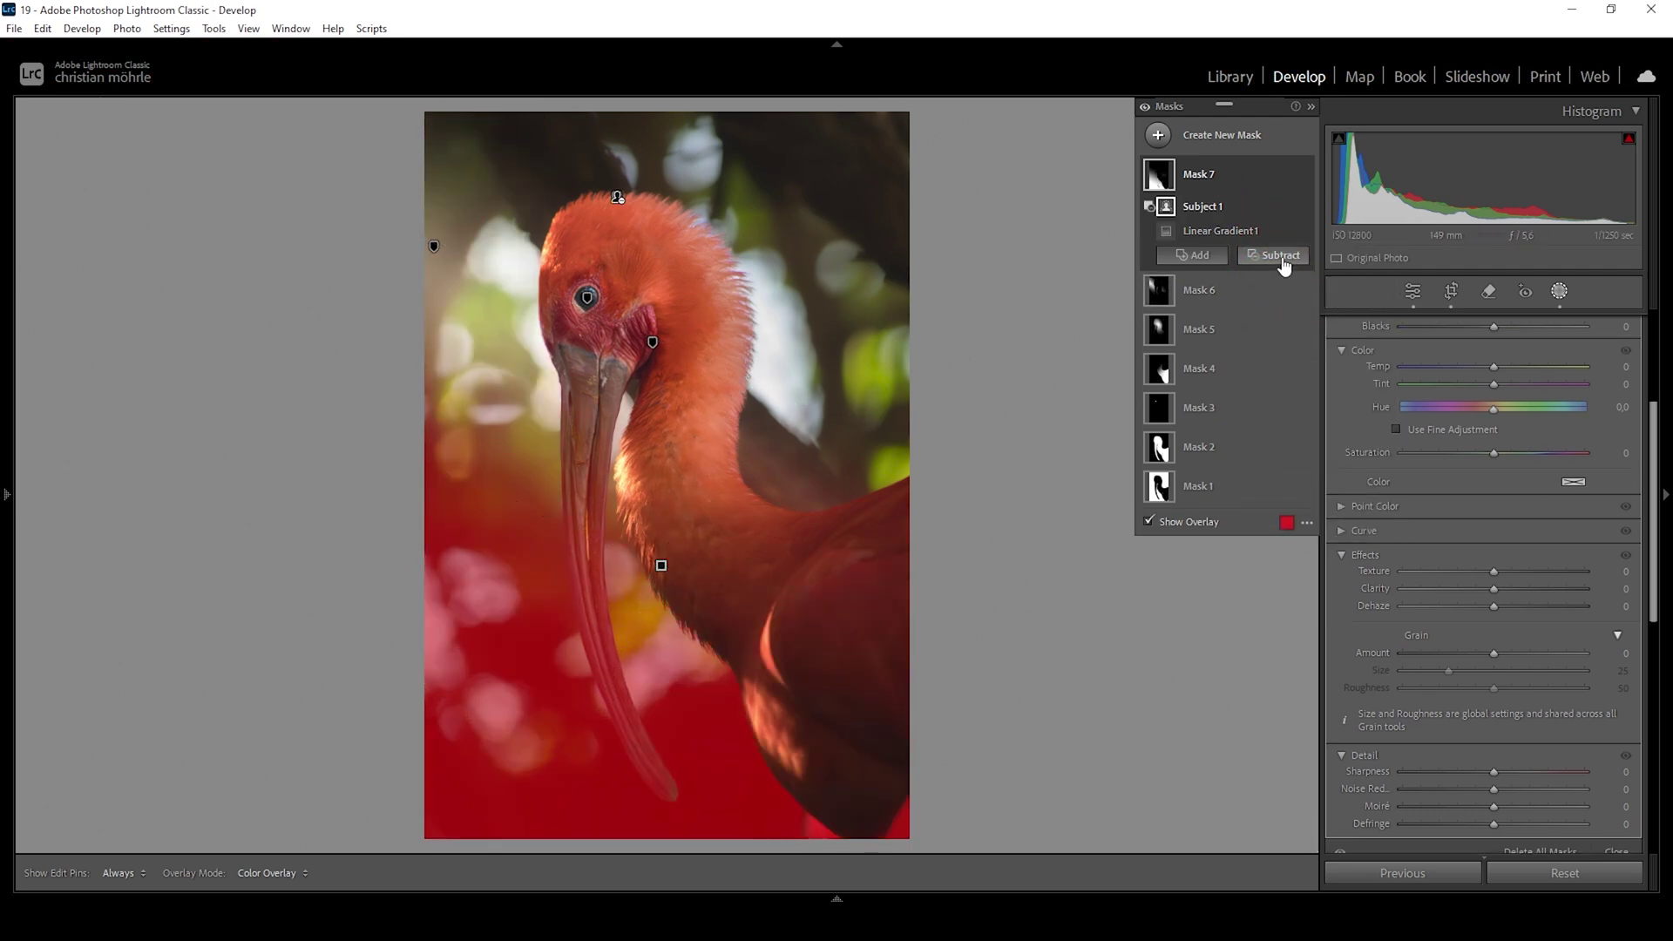
{"action": "left_click", "coordinate": [1274, 254]}
{"action": "key", "text": "Escape"}
{"action": "left_click_drag", "start_coordinate": [683, 807], "coordinate": [518, 309]}
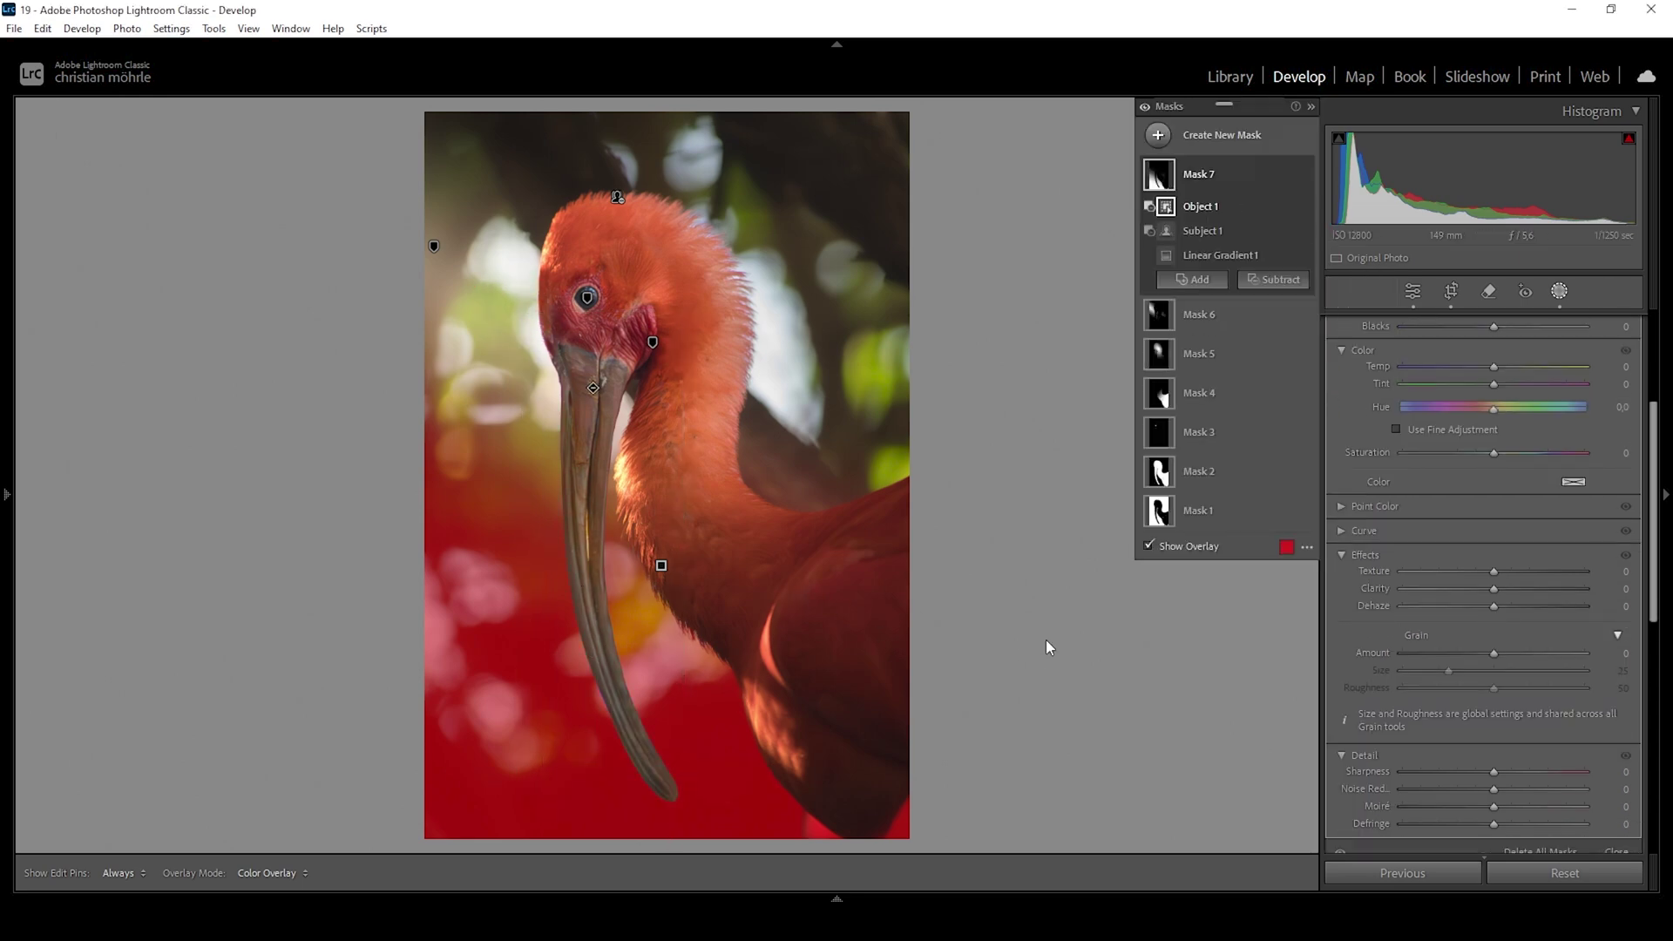
Step: Set the lower background mask's Whites to -100
{"action": "scroll", "coordinate": [1512, 567], "scroll_direction": "up", "scroll_amount": 4}
{"action": "left_click_drag", "start_coordinate": [1479, 538], "coordinate": [1388, 535]}
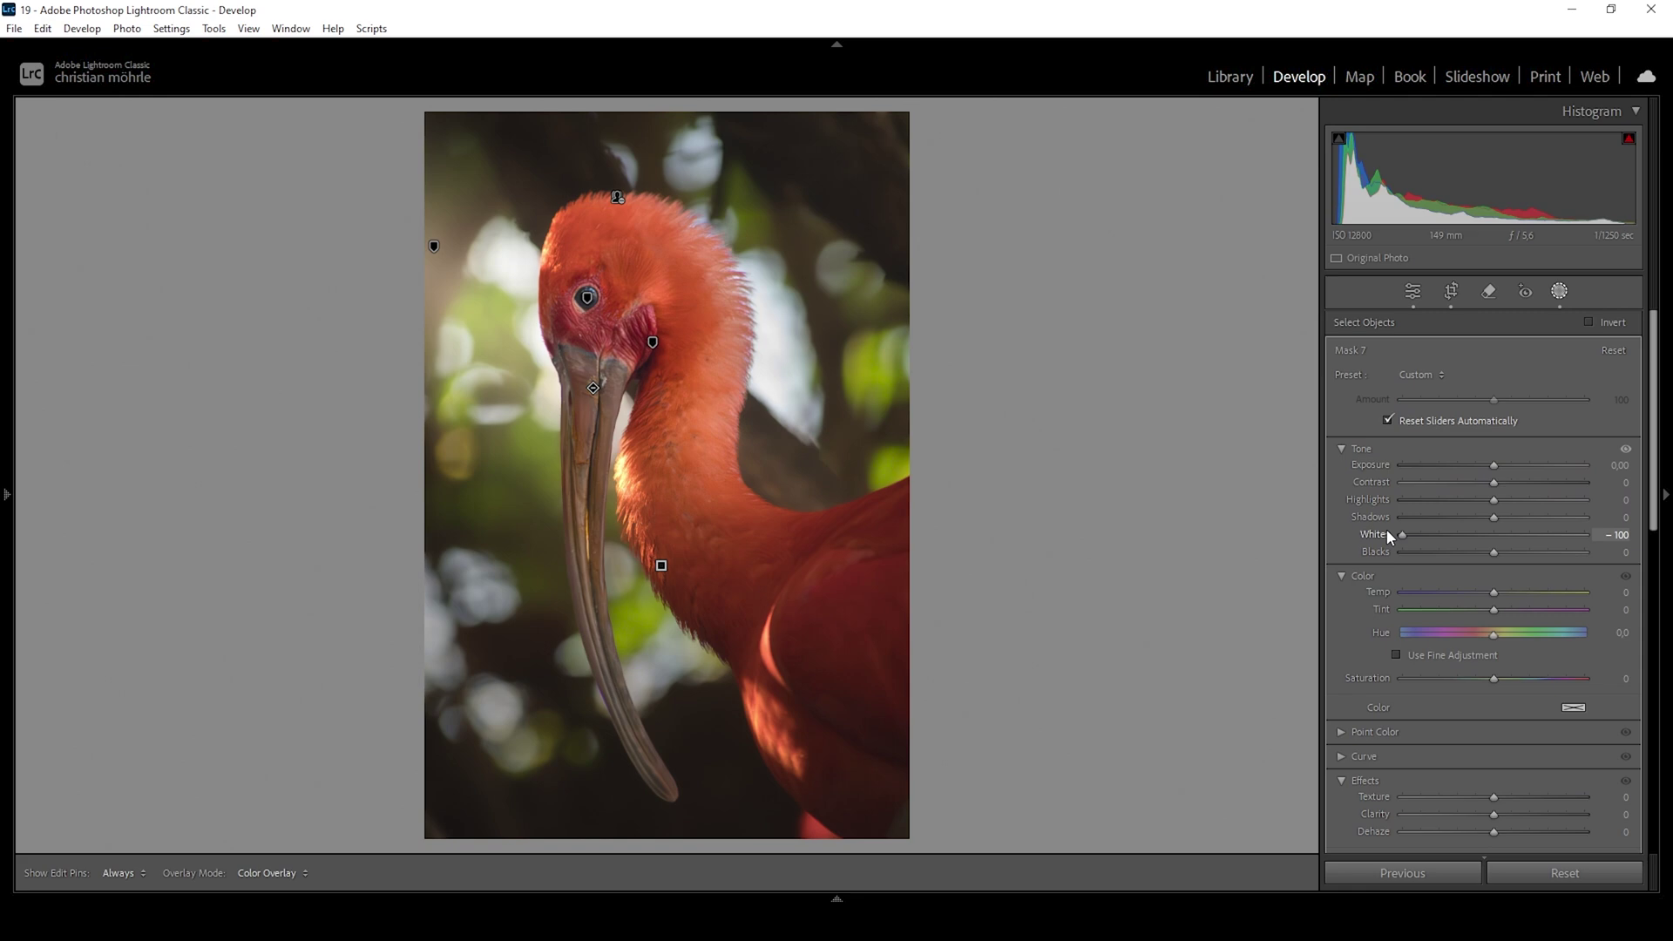
Step: Ease the lower background mask's Whites to -84
{"action": "left_click_drag", "start_coordinate": [1387, 535], "coordinate": [1414, 533]}
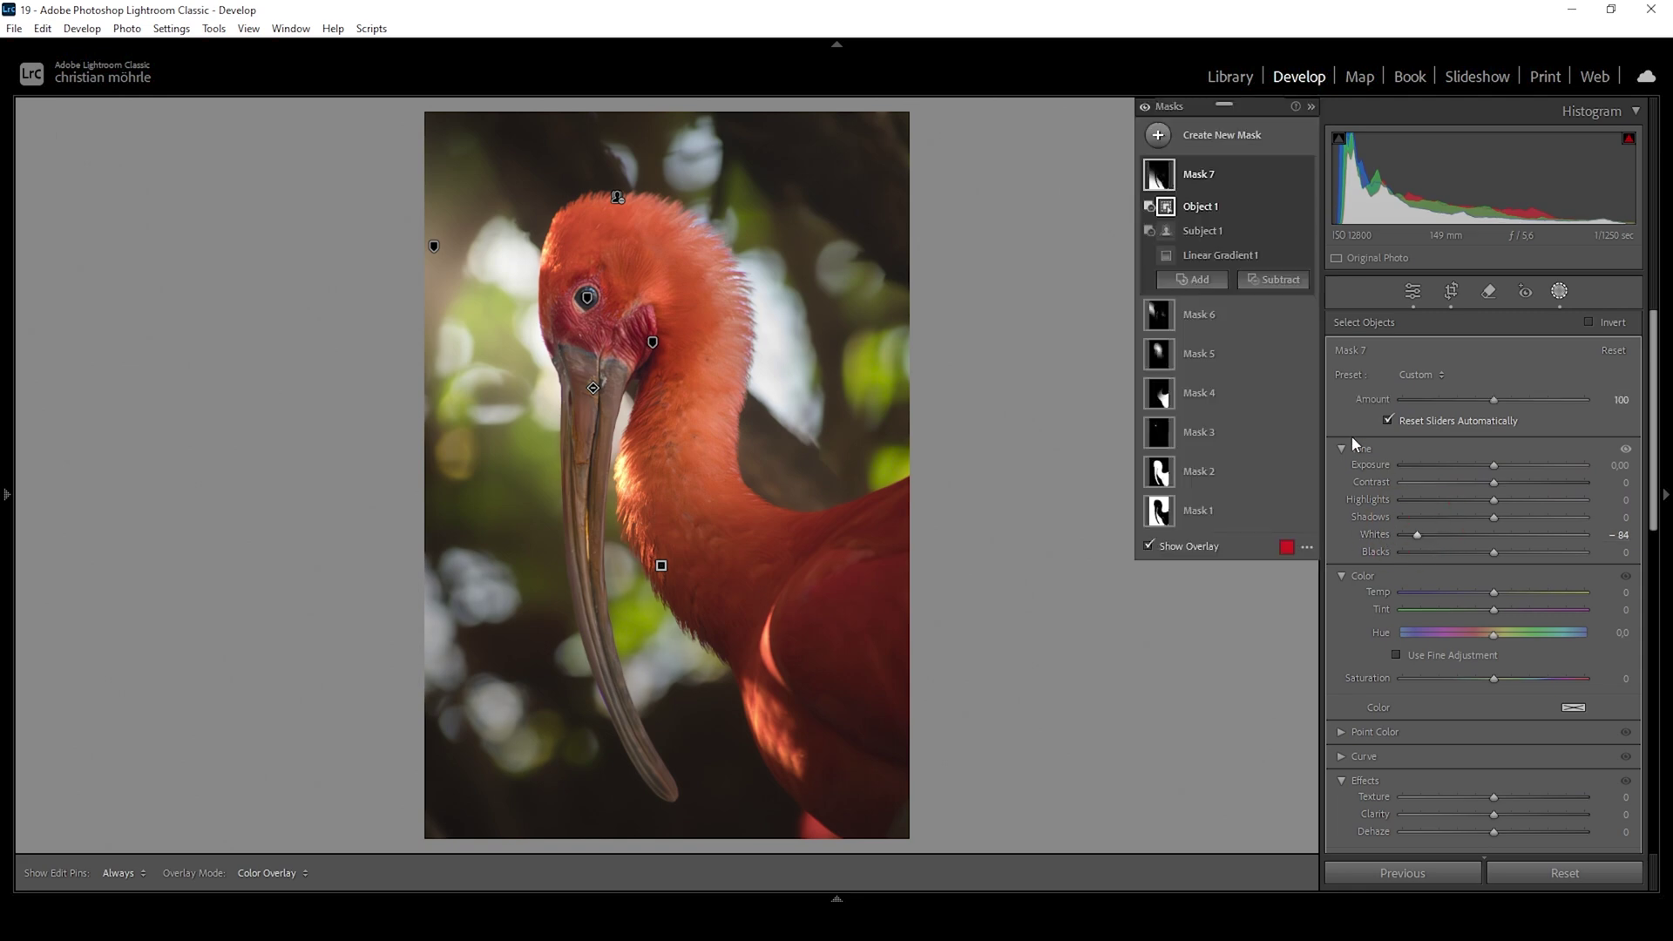
Step: Create a tilted linear gradient mask from the photo's upper-right corner, fading out at the beak, and subtract the subject from it
{"action": "left_click", "coordinate": [1152, 136]}
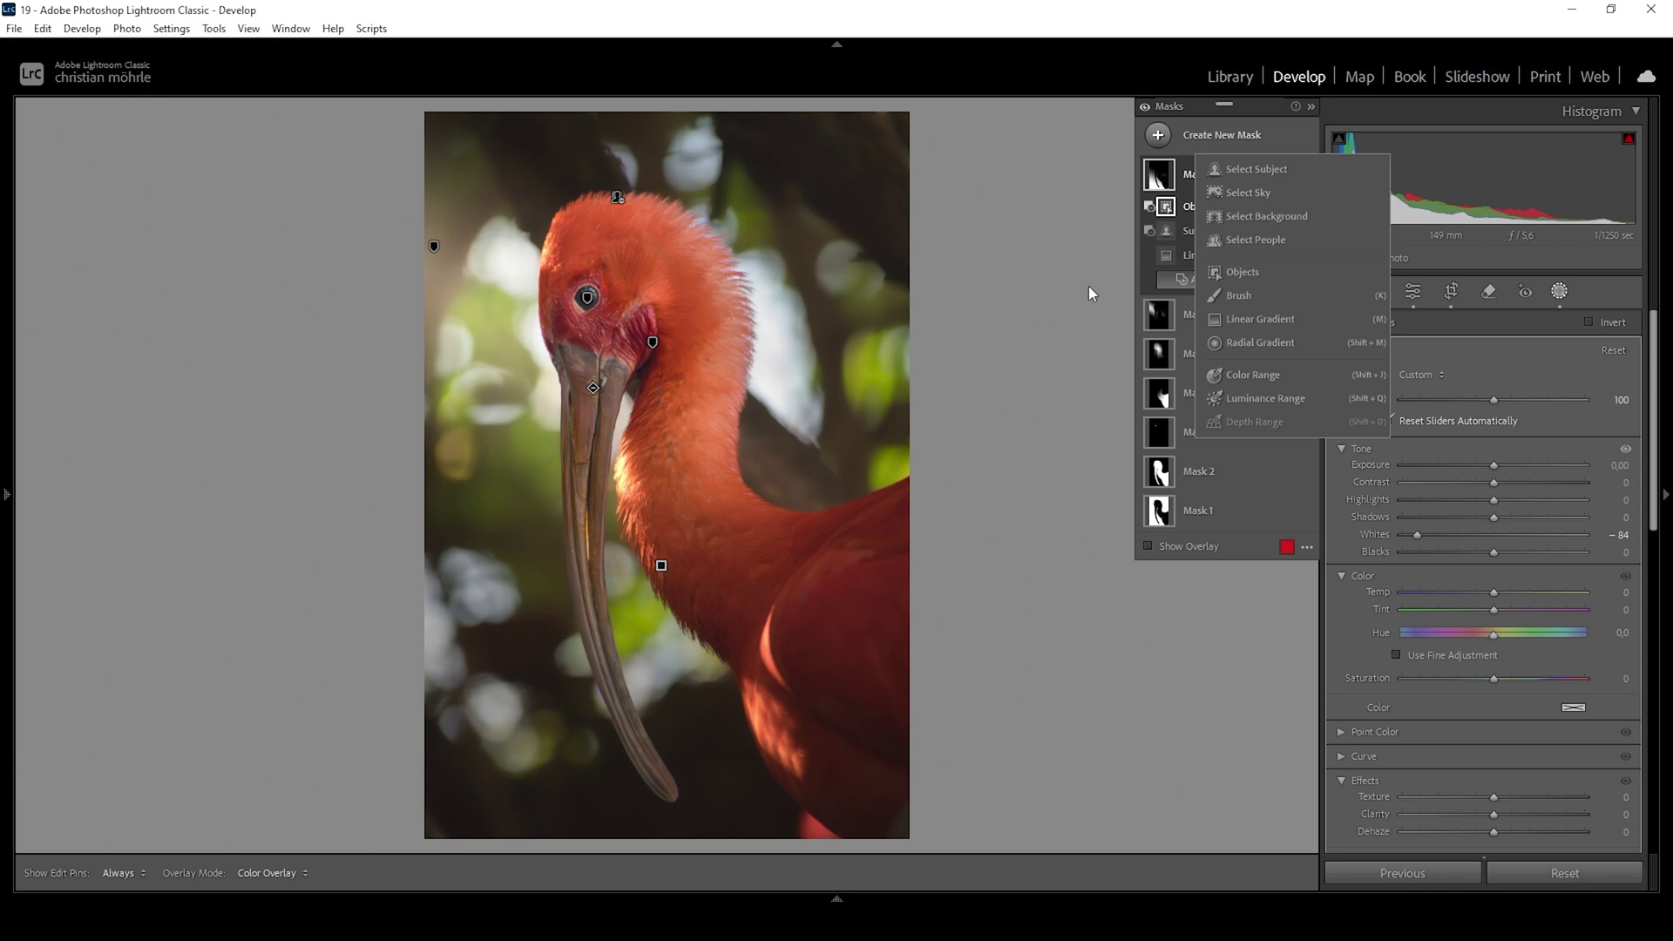
{"action": "left_click", "coordinate": [1264, 319]}
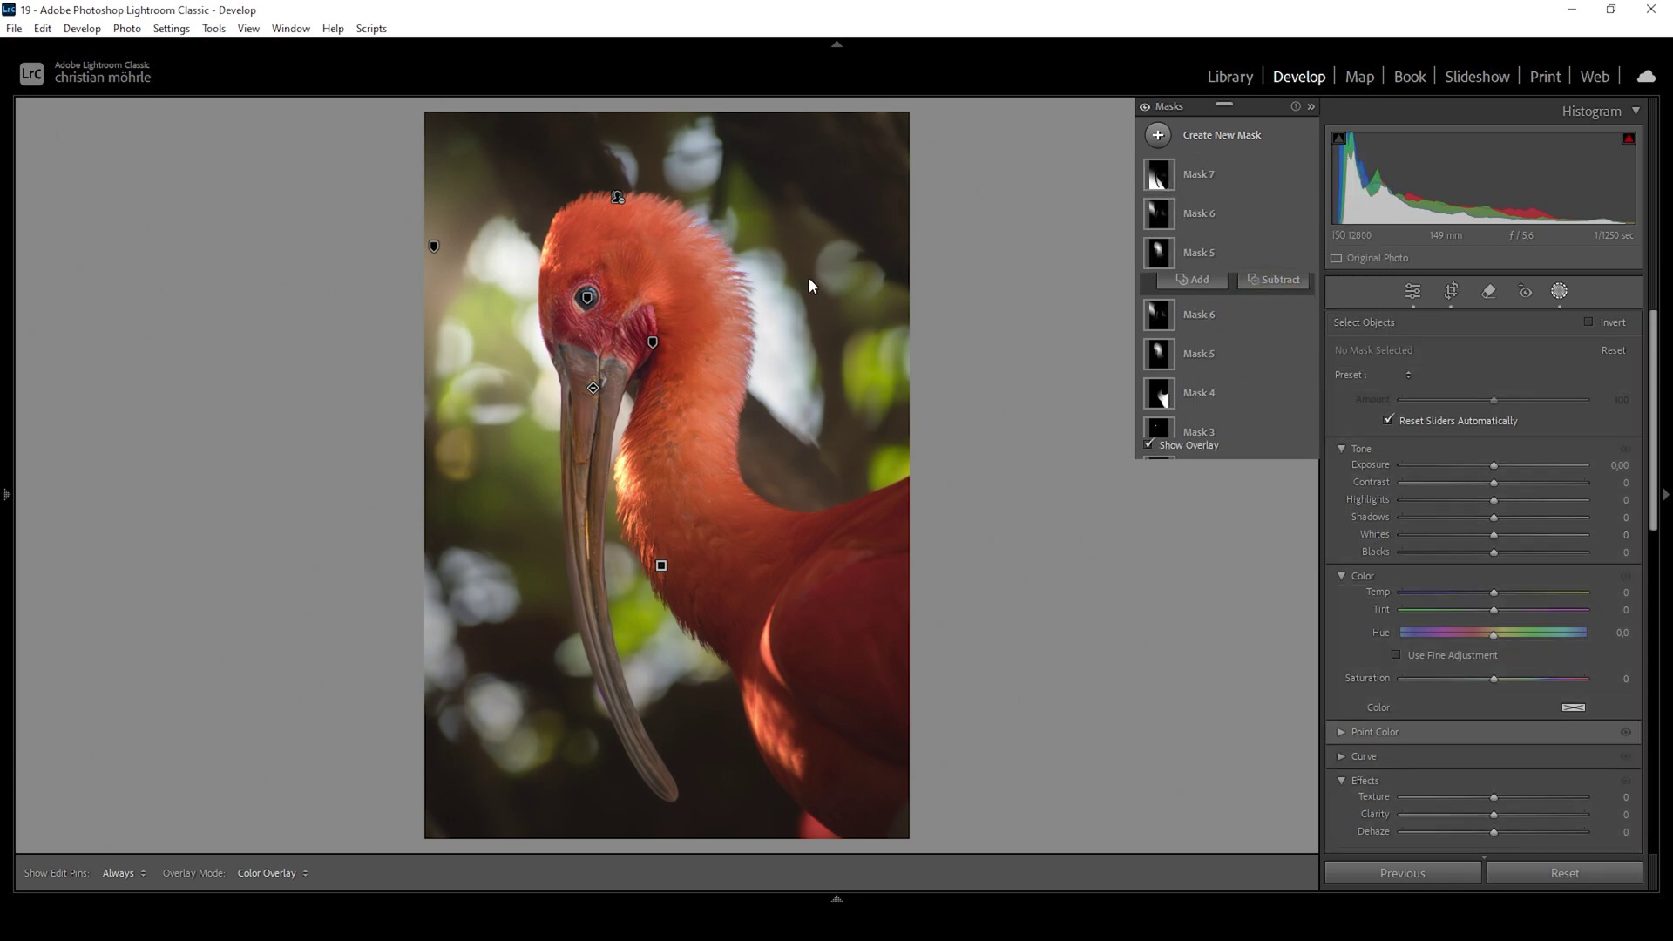
{"action": "left_click_drag", "start_coordinate": [831, 228], "coordinate": [534, 440]}
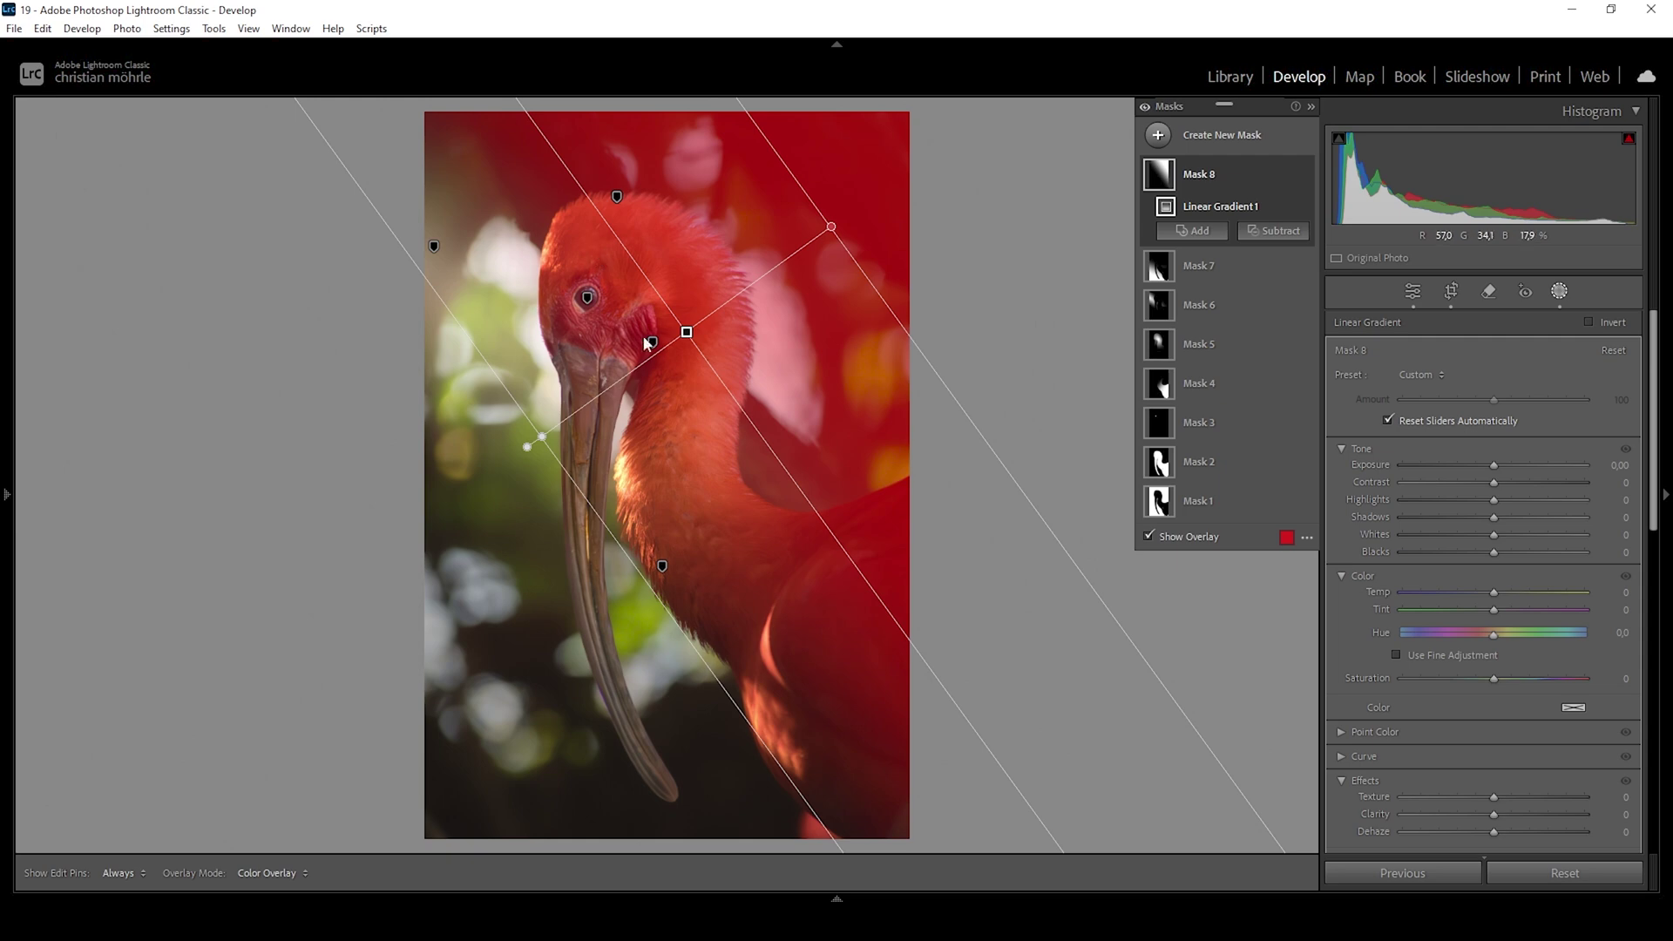
{"action": "left_click", "coordinate": [1305, 207]}
{"action": "left_click", "coordinate": [1255, 232]}
{"action": "left_click", "coordinate": [1288, 272]}
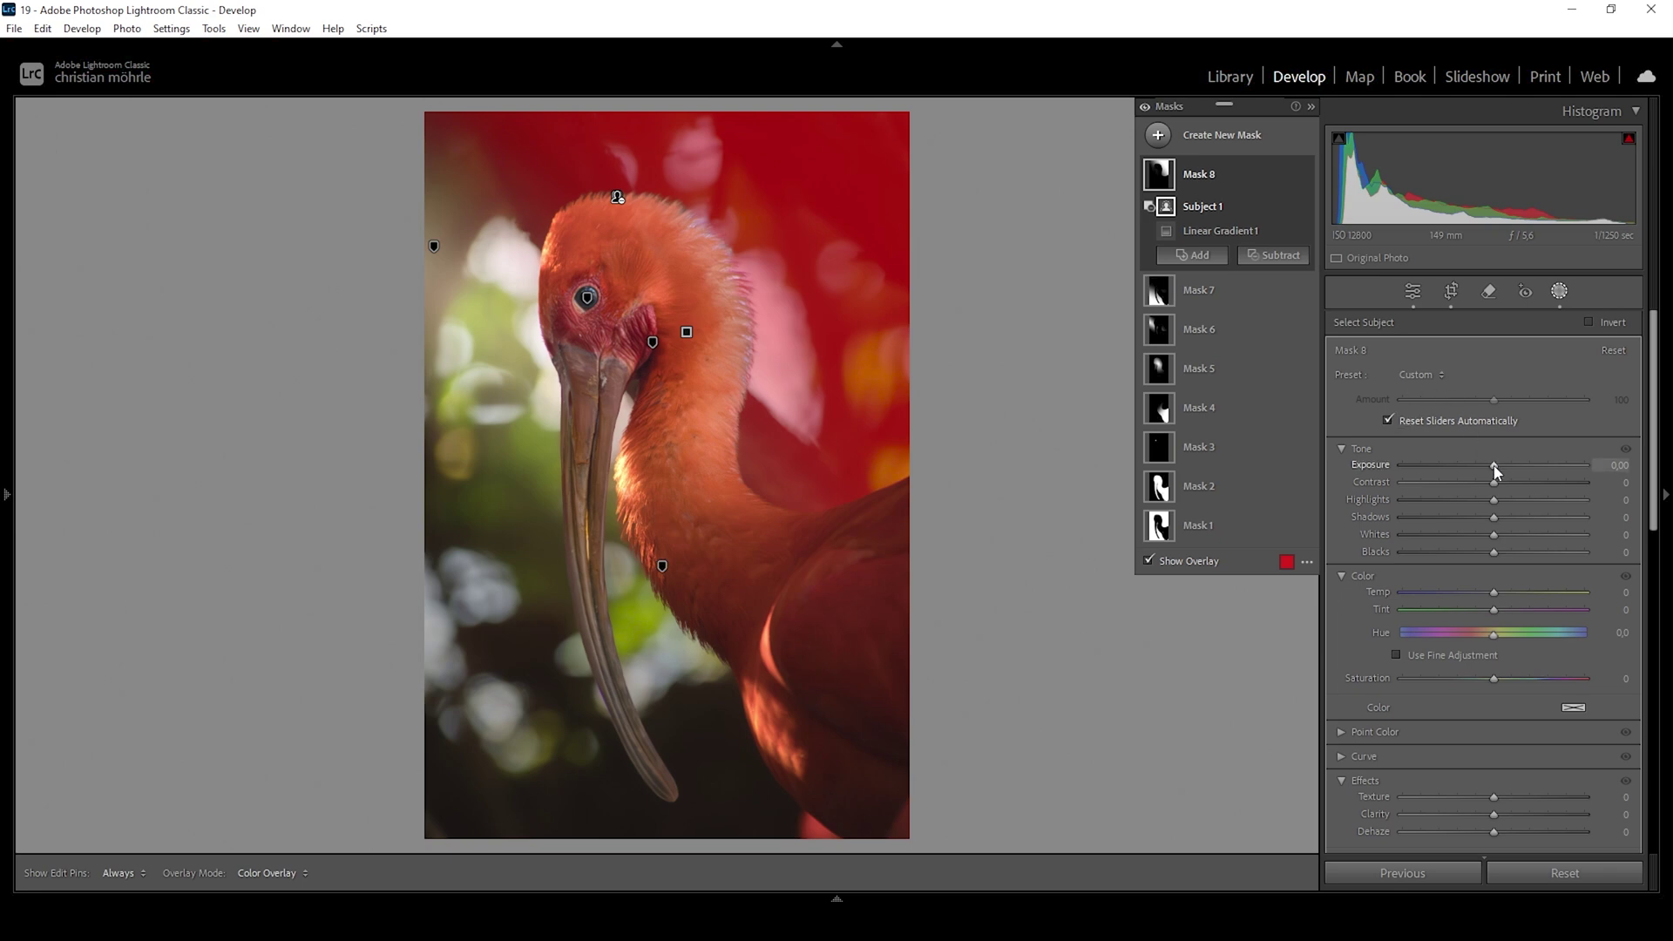
Step: Set the upper-right background mask's Exposure to -0.69 and compare the photo with all masks off and on
{"action": "left_click_drag", "start_coordinate": [1496, 471], "coordinate": [1477, 467]}
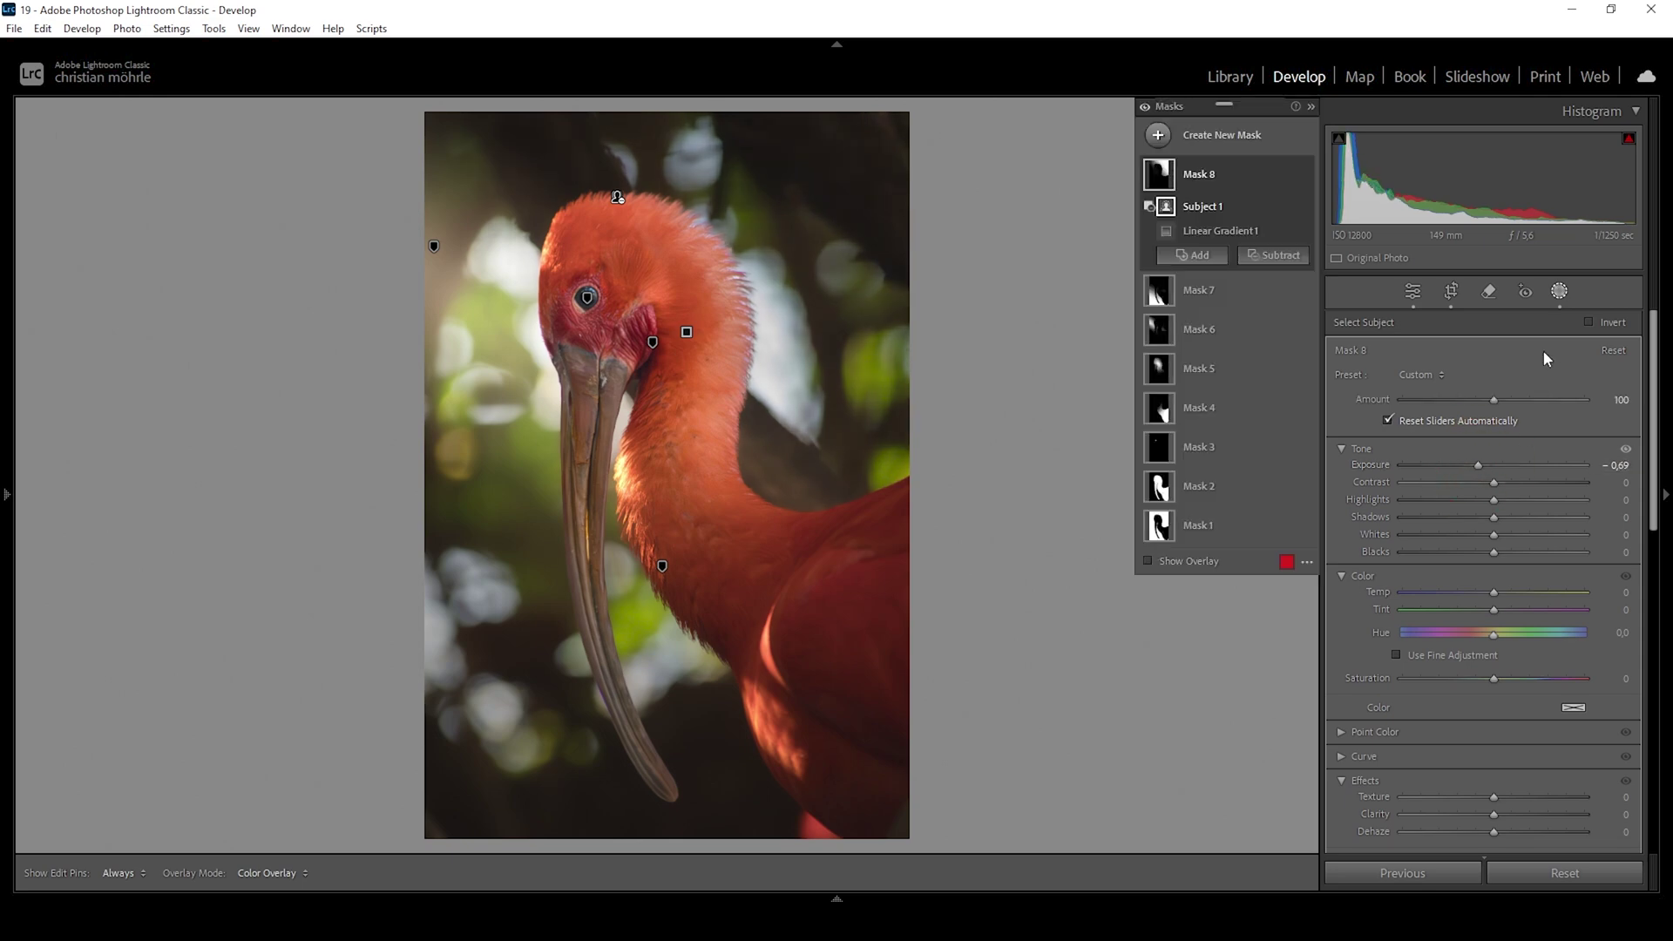
{"action": "left_click", "coordinate": [1145, 107]}
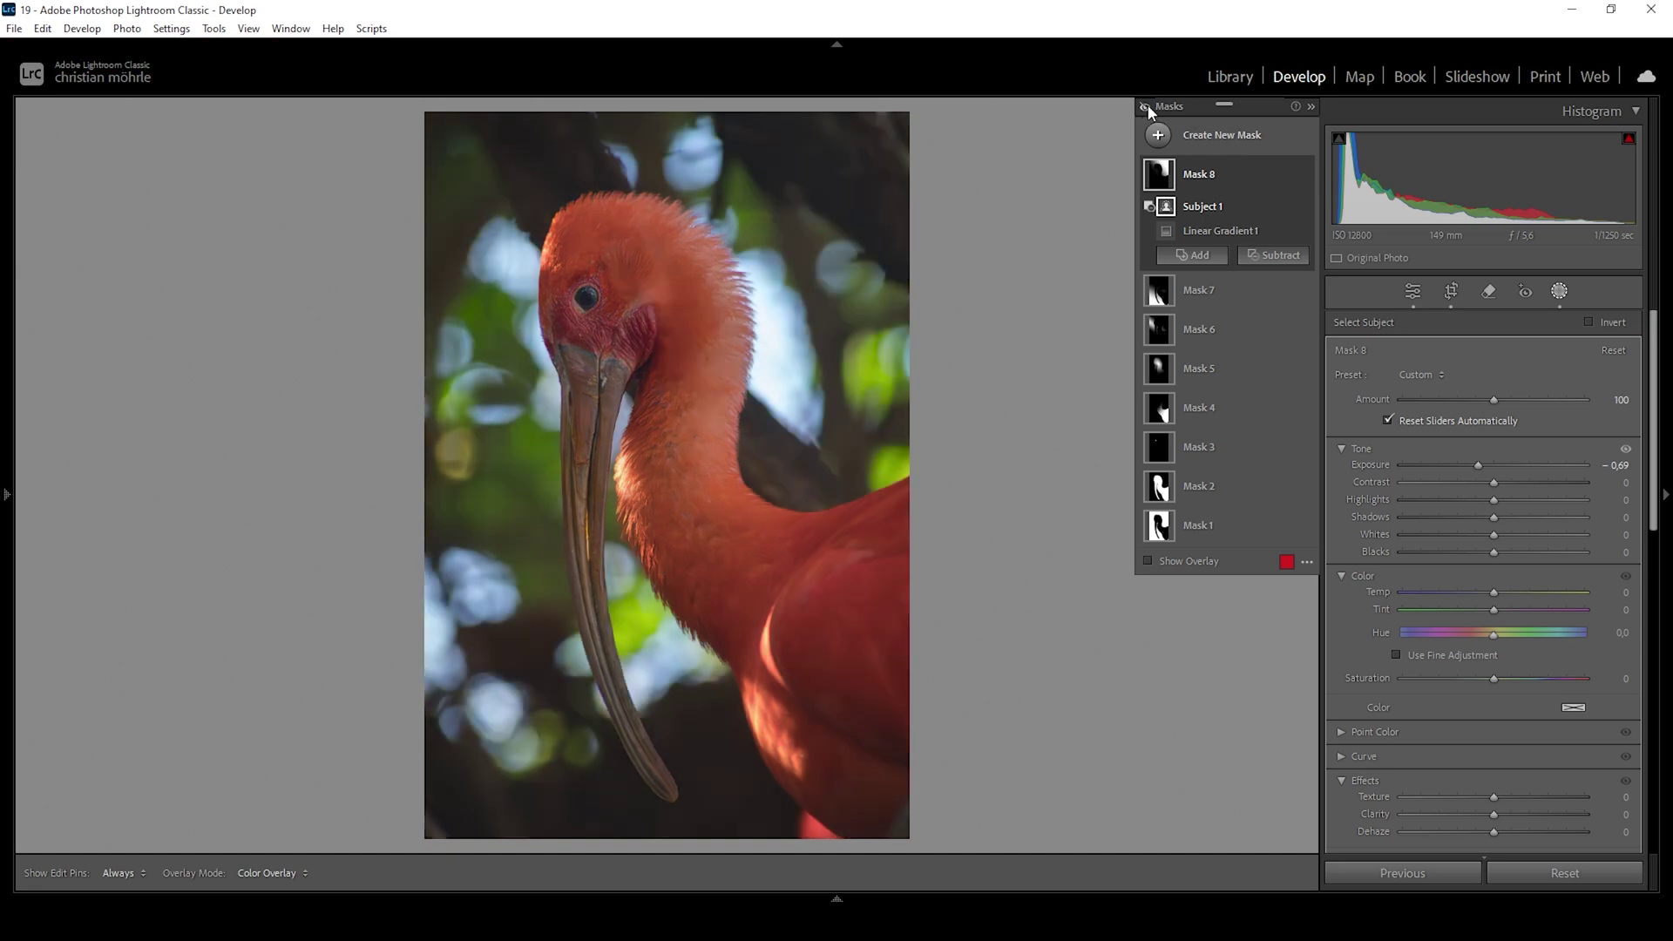
{"action": "left_click", "coordinate": [1145, 108]}
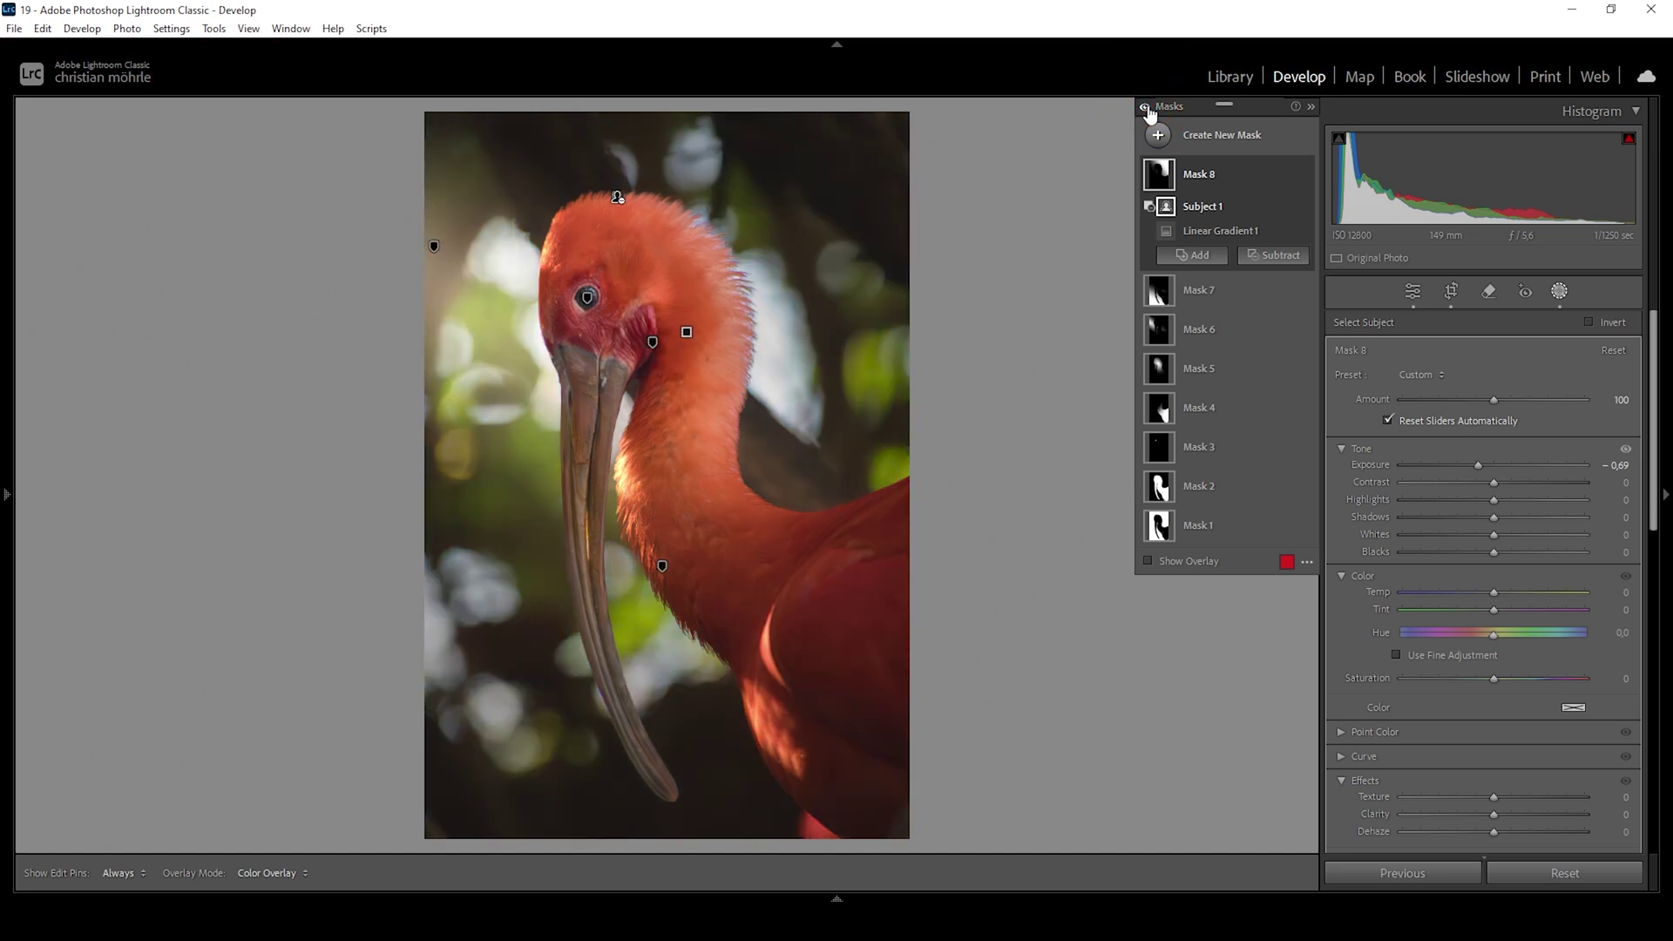
Step: Leave masking and, in the Color Mixer, raise the Orange saturation and slightly lower the Green saturation
{"action": "left_click", "coordinate": [1413, 292]}
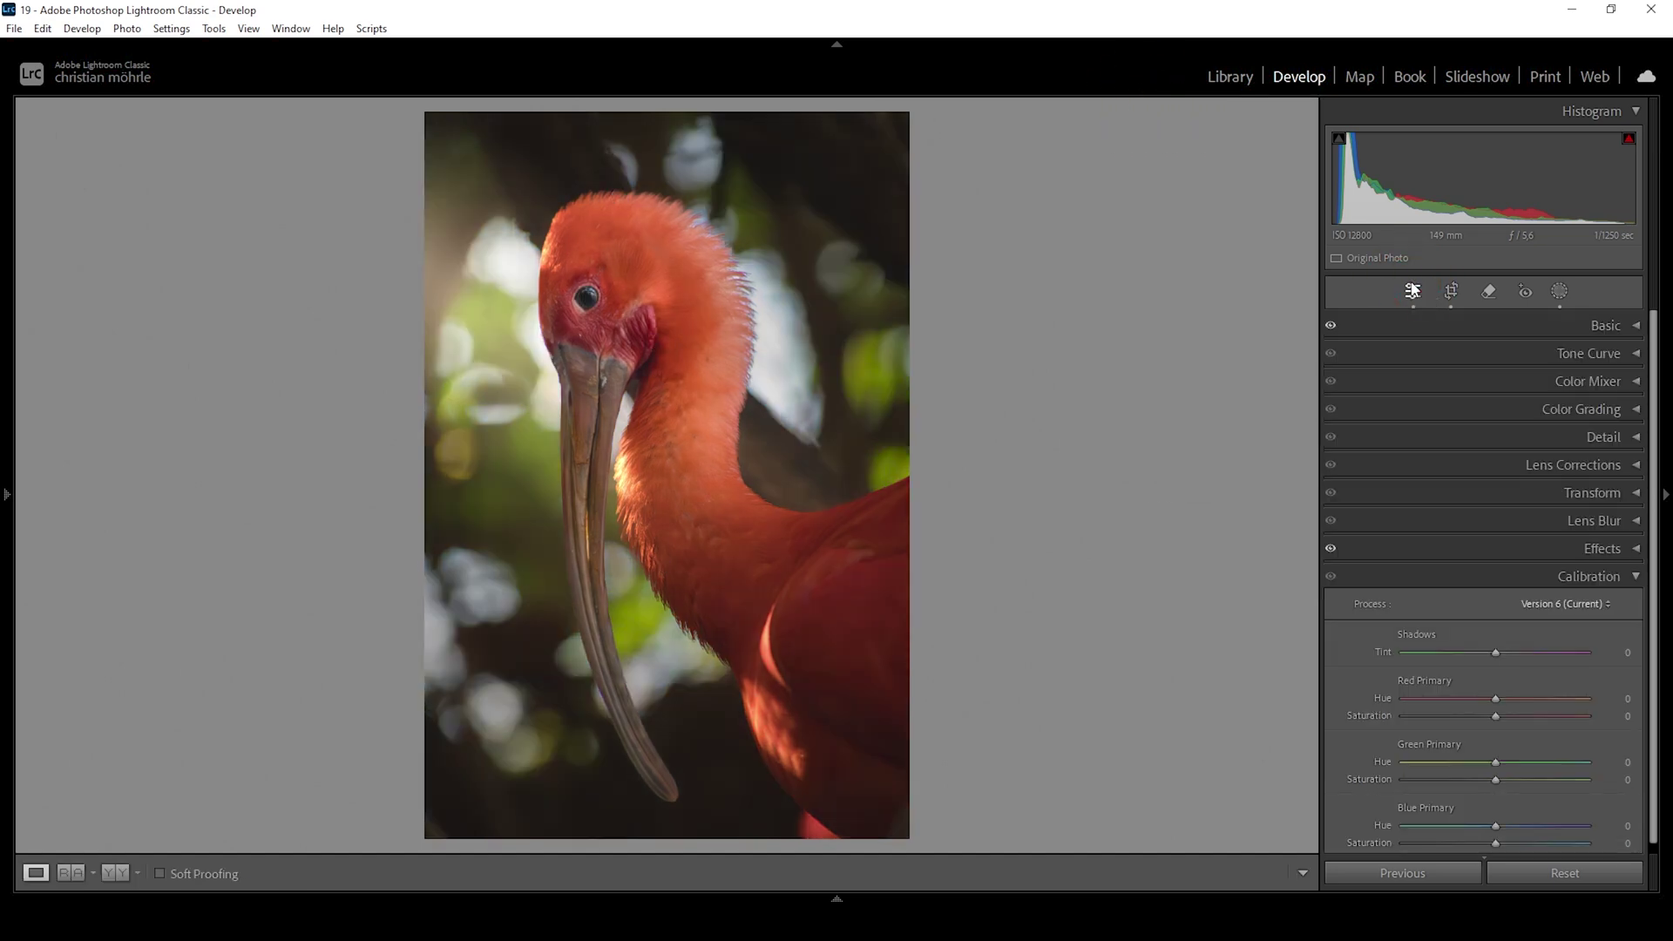
{"action": "left_click", "coordinate": [1618, 575]}
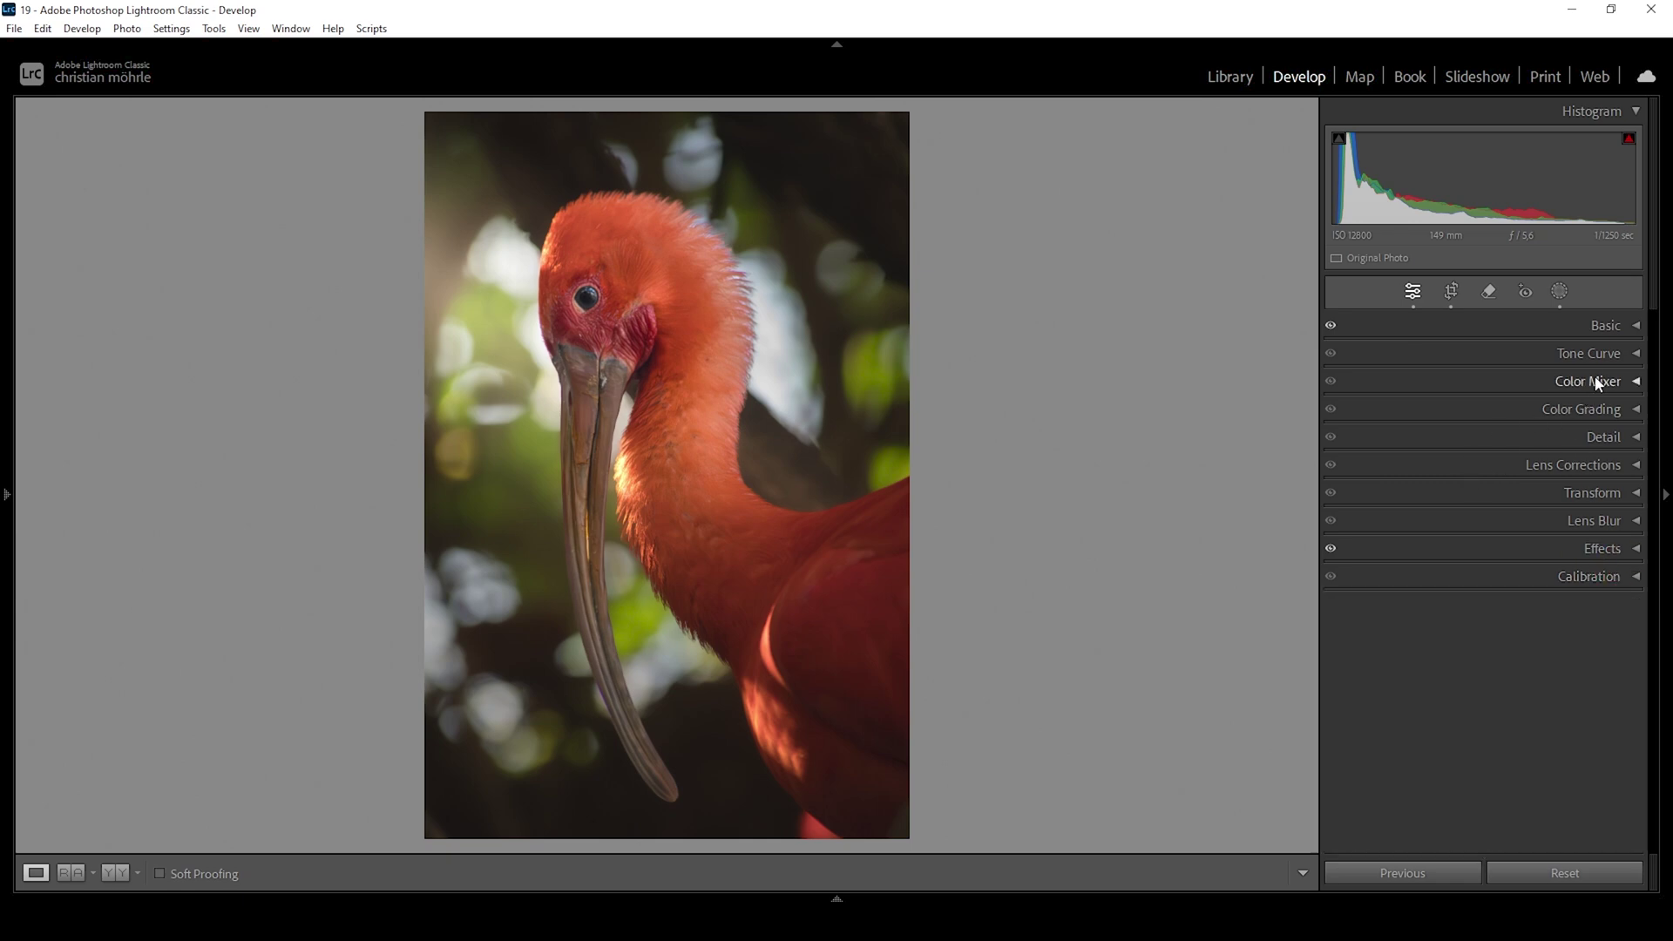
{"action": "left_click", "coordinate": [1617, 384]}
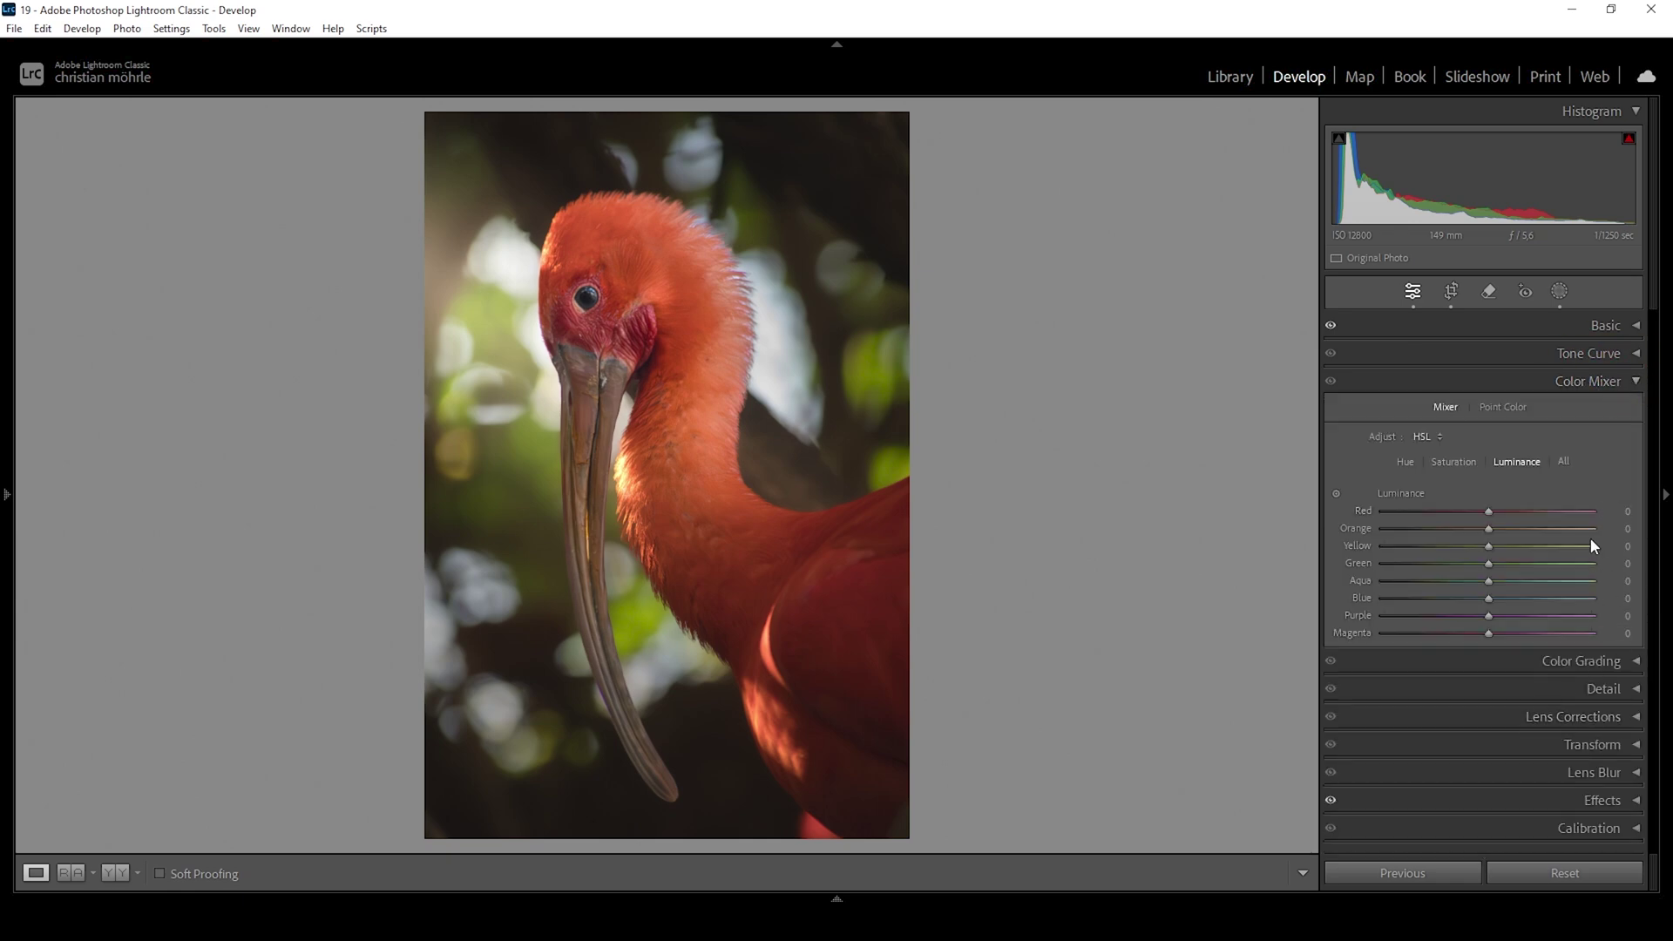
{"action": "left_click", "coordinate": [1452, 459]}
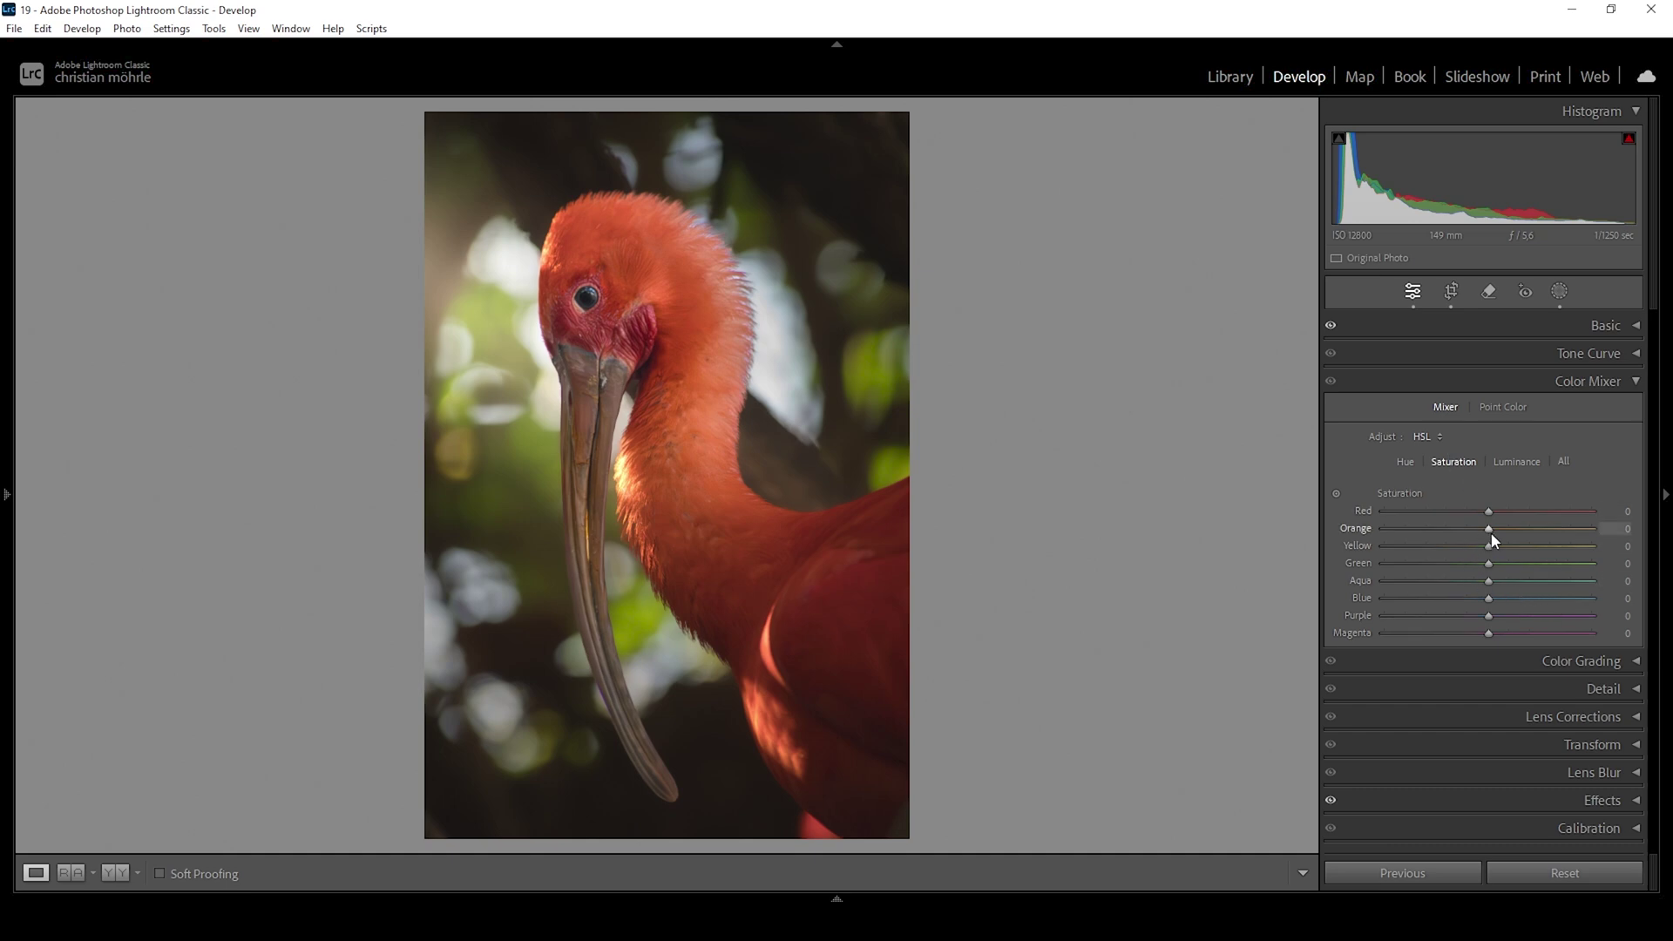
{"action": "left_click_drag", "start_coordinate": [1492, 530], "coordinate": [1509, 527]}
{"action": "left_click_drag", "start_coordinate": [1477, 568], "coordinate": [1483, 563]}
Step: Set the Color Mixer's Green hue to -44 and raise the Orange luminance slightly
{"action": "left_click", "coordinate": [1407, 463]}
{"action": "left_click_drag", "start_coordinate": [1490, 564], "coordinate": [1445, 555]}
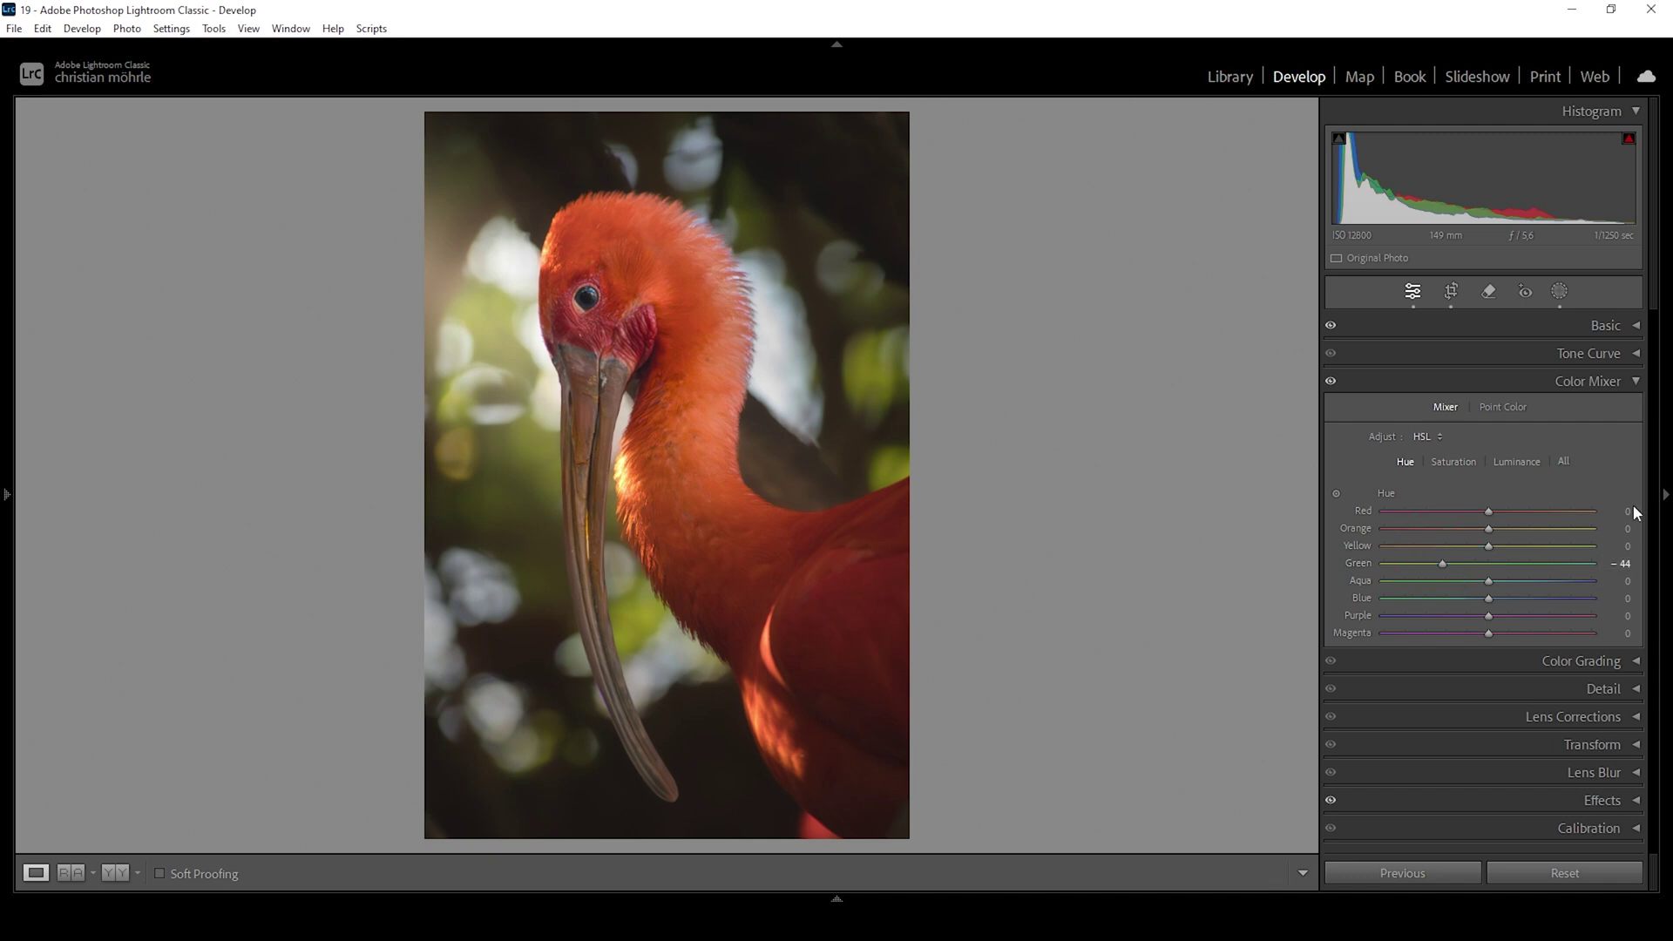
{"action": "left_click", "coordinate": [1525, 463]}
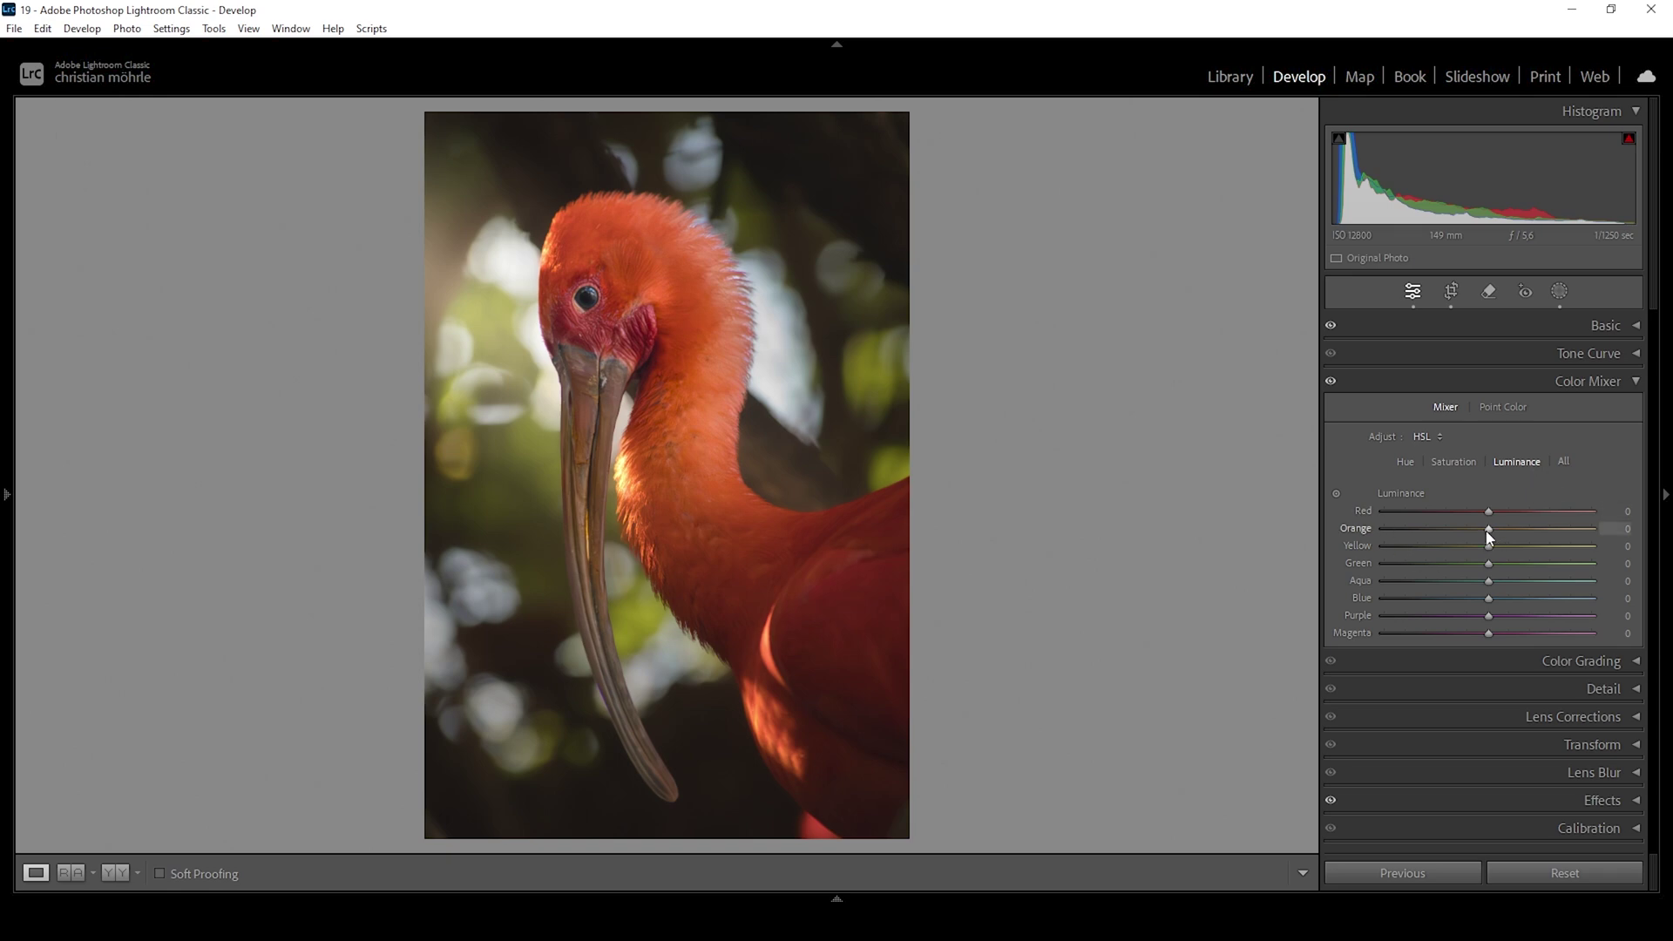
{"action": "left_click_drag", "start_coordinate": [1490, 536], "coordinate": [1510, 528]}
{"action": "key", "text": "ctrl+3"}
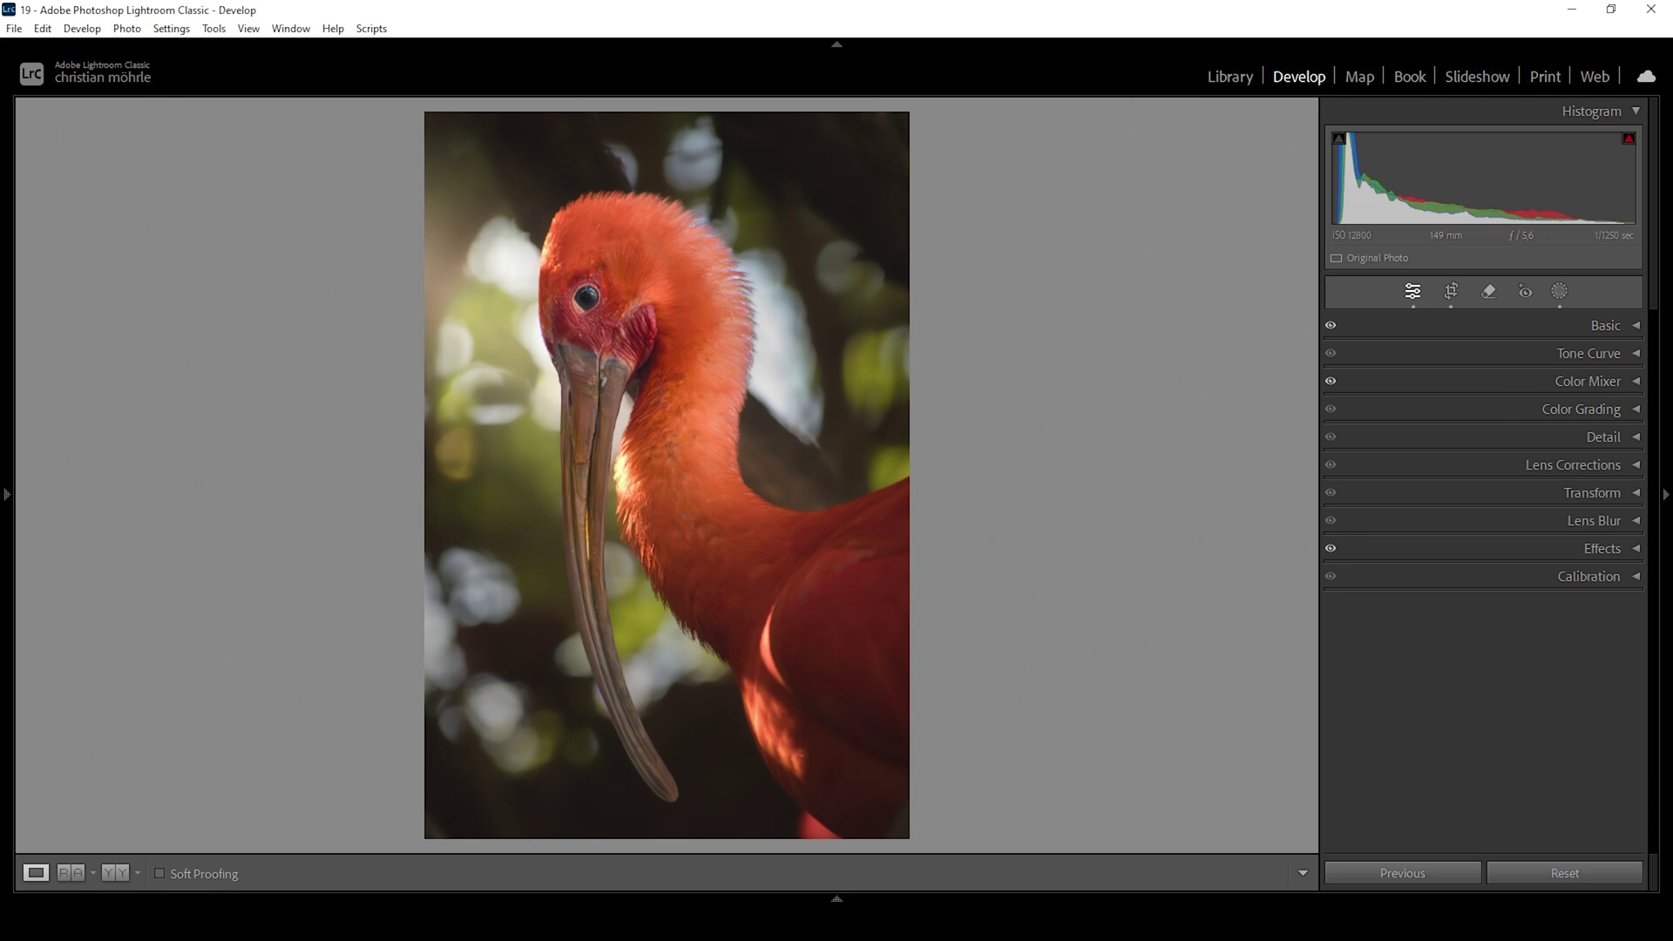
Step: Color grade the highlights with Hue 35 and Saturation 21
{"action": "left_click", "coordinate": [1614, 413]}
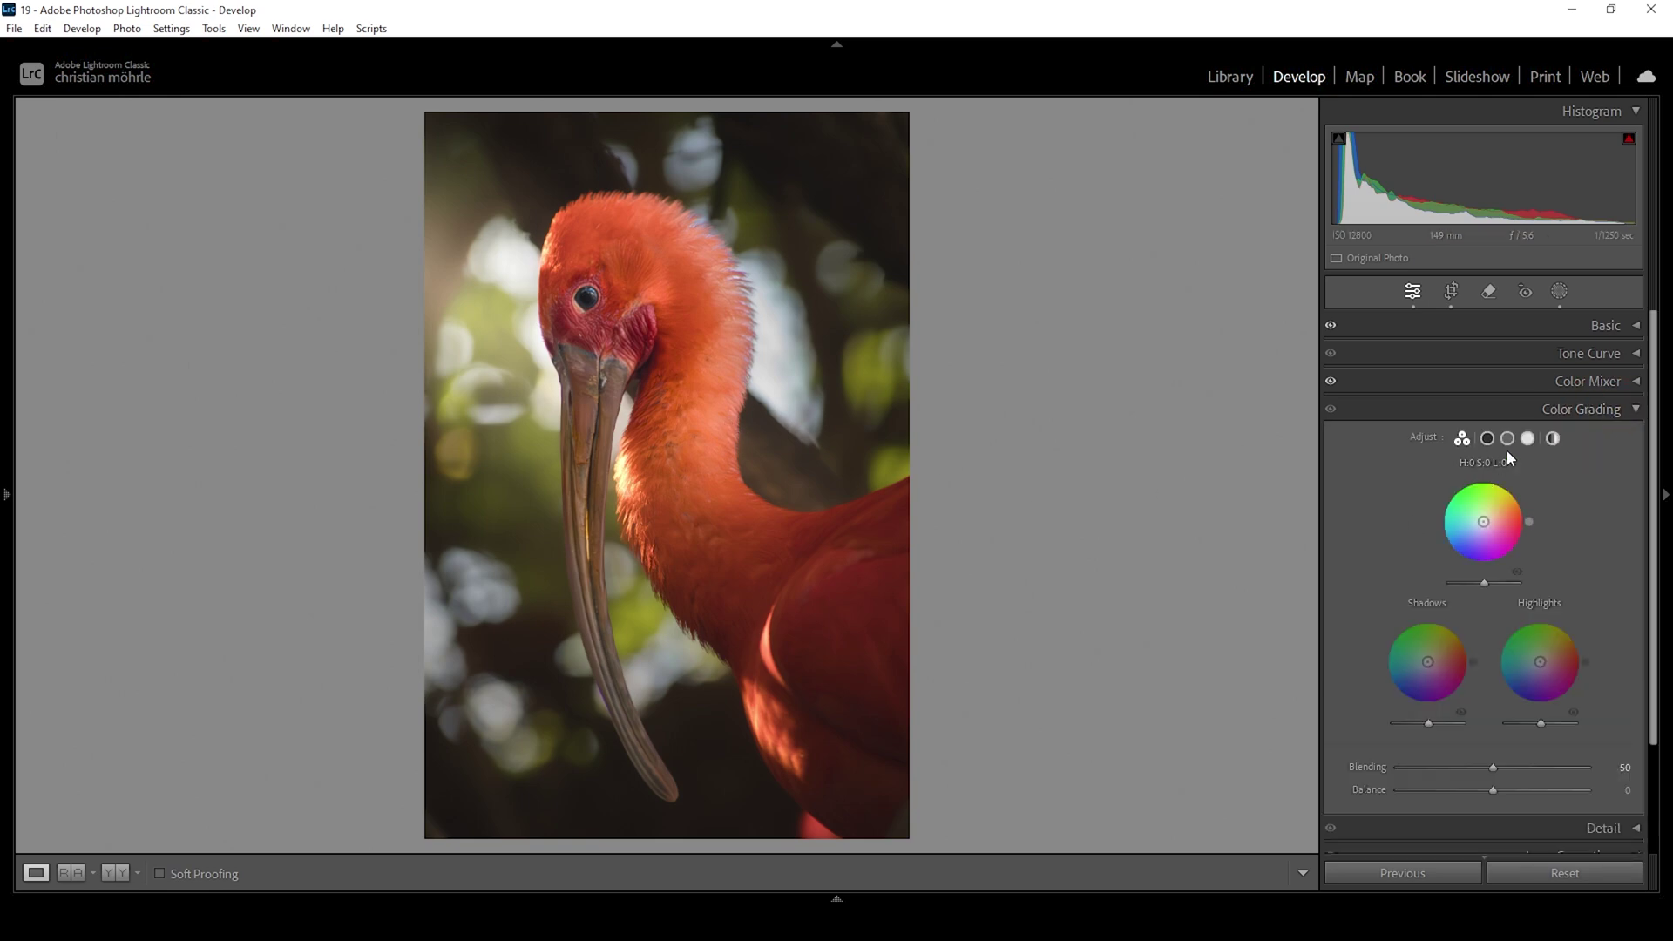
{"action": "left_click", "coordinate": [1529, 440]}
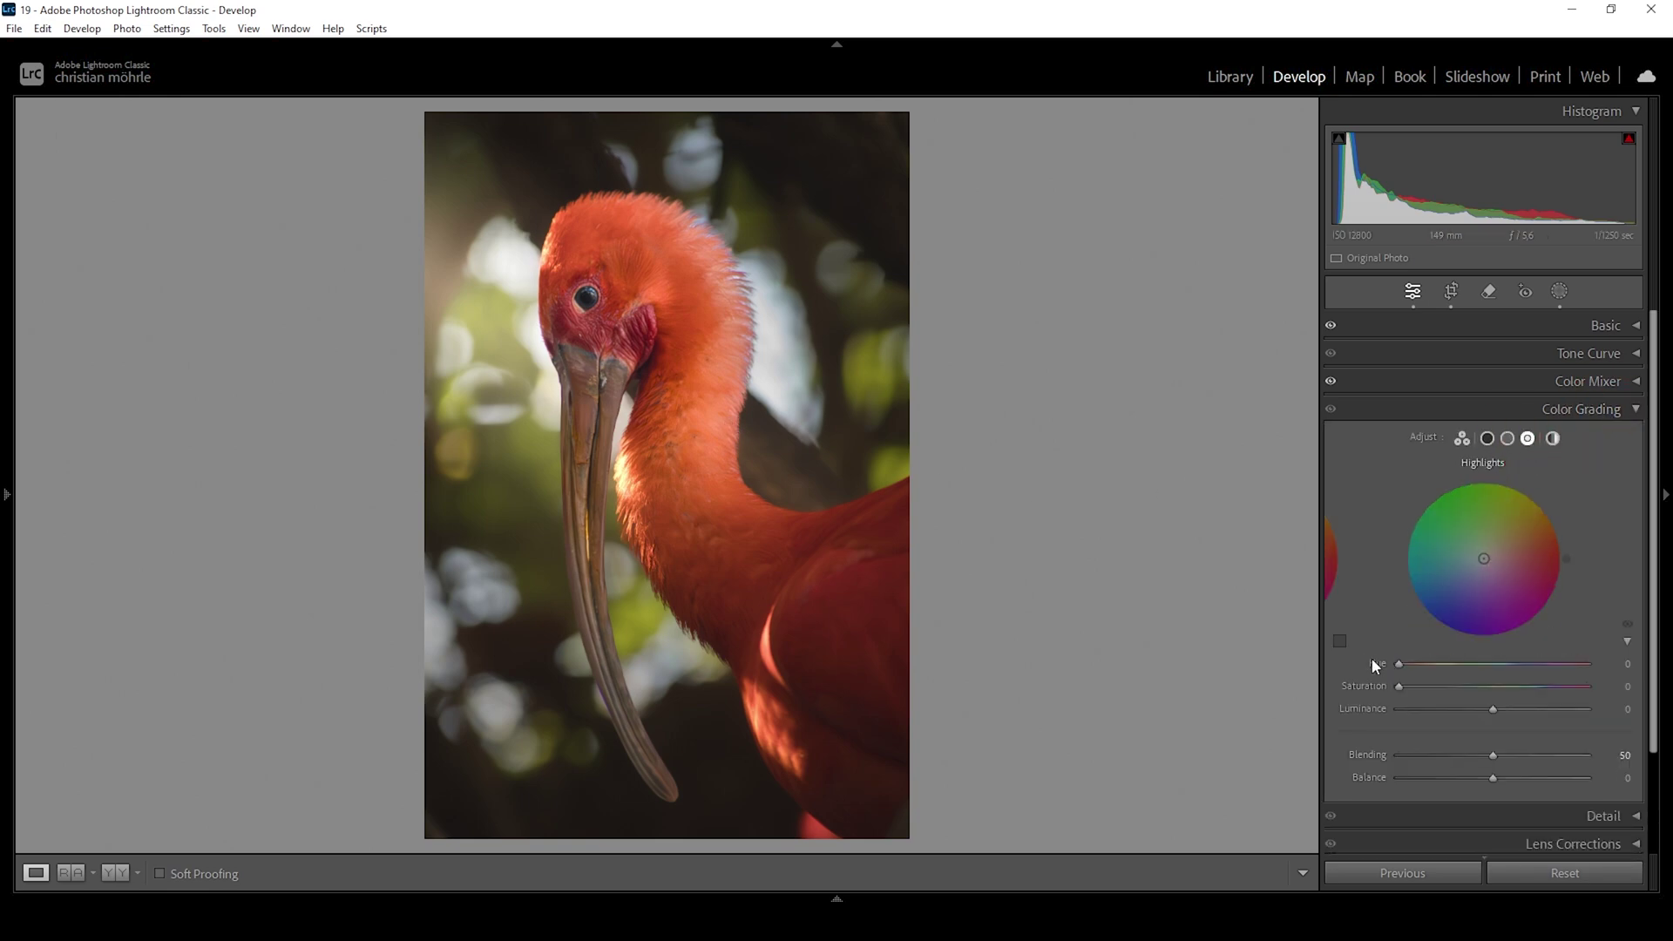
{"action": "left_click_drag", "start_coordinate": [1400, 664], "coordinate": [1418, 665]}
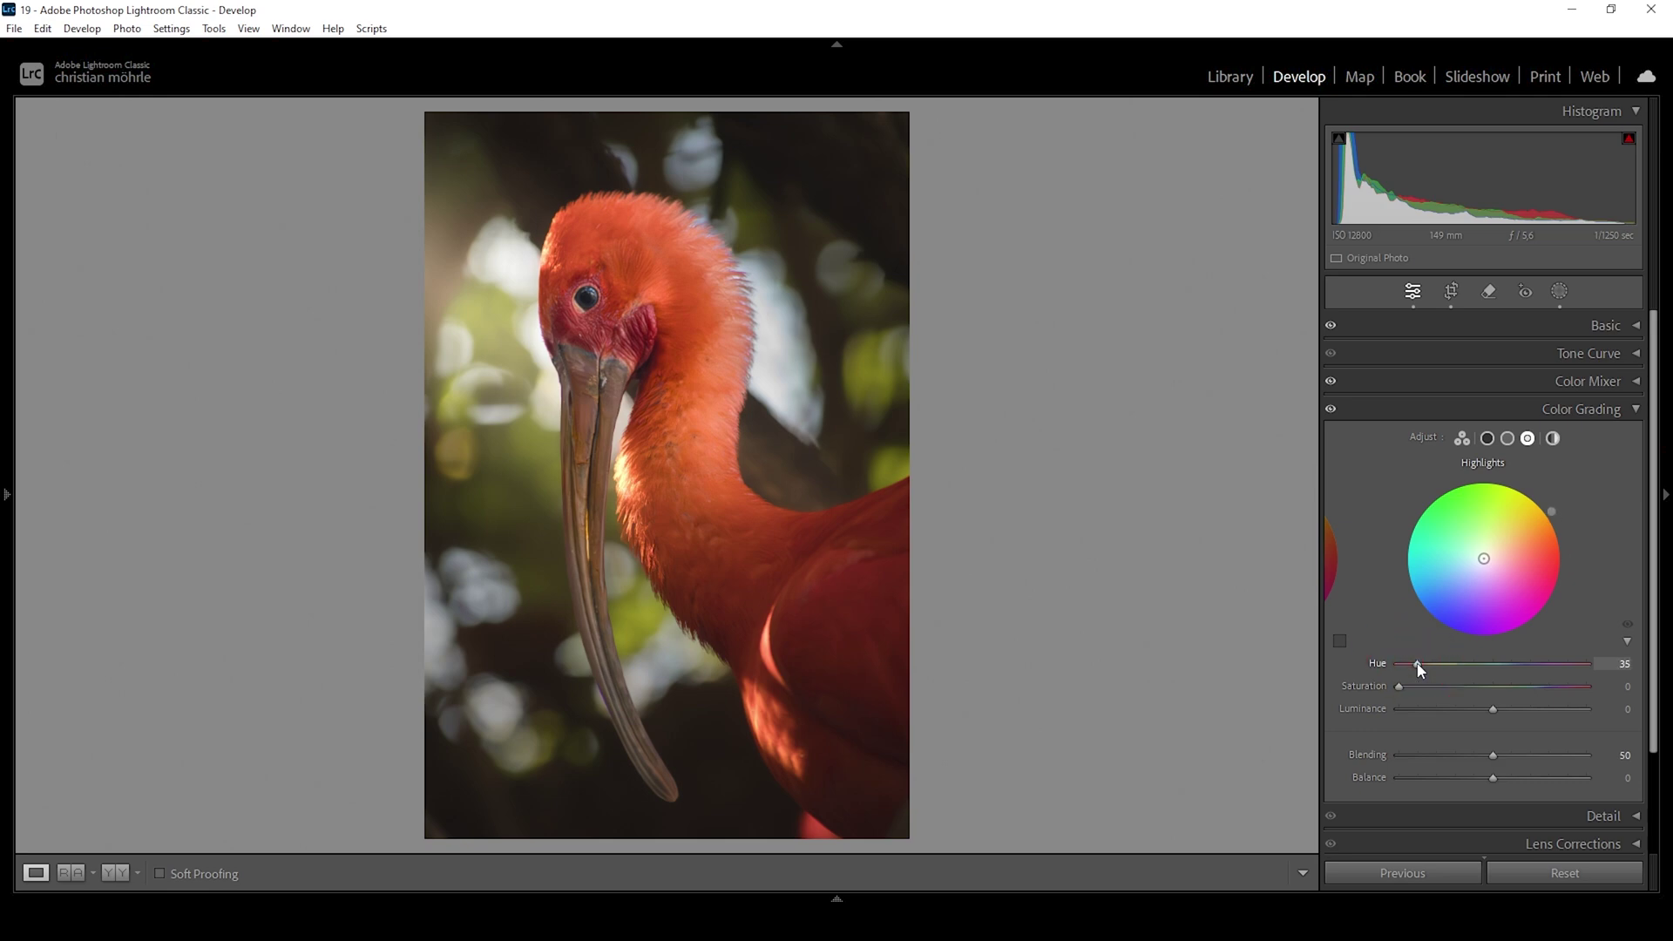
{"action": "left_click_drag", "start_coordinate": [1399, 687], "coordinate": [1442, 683]}
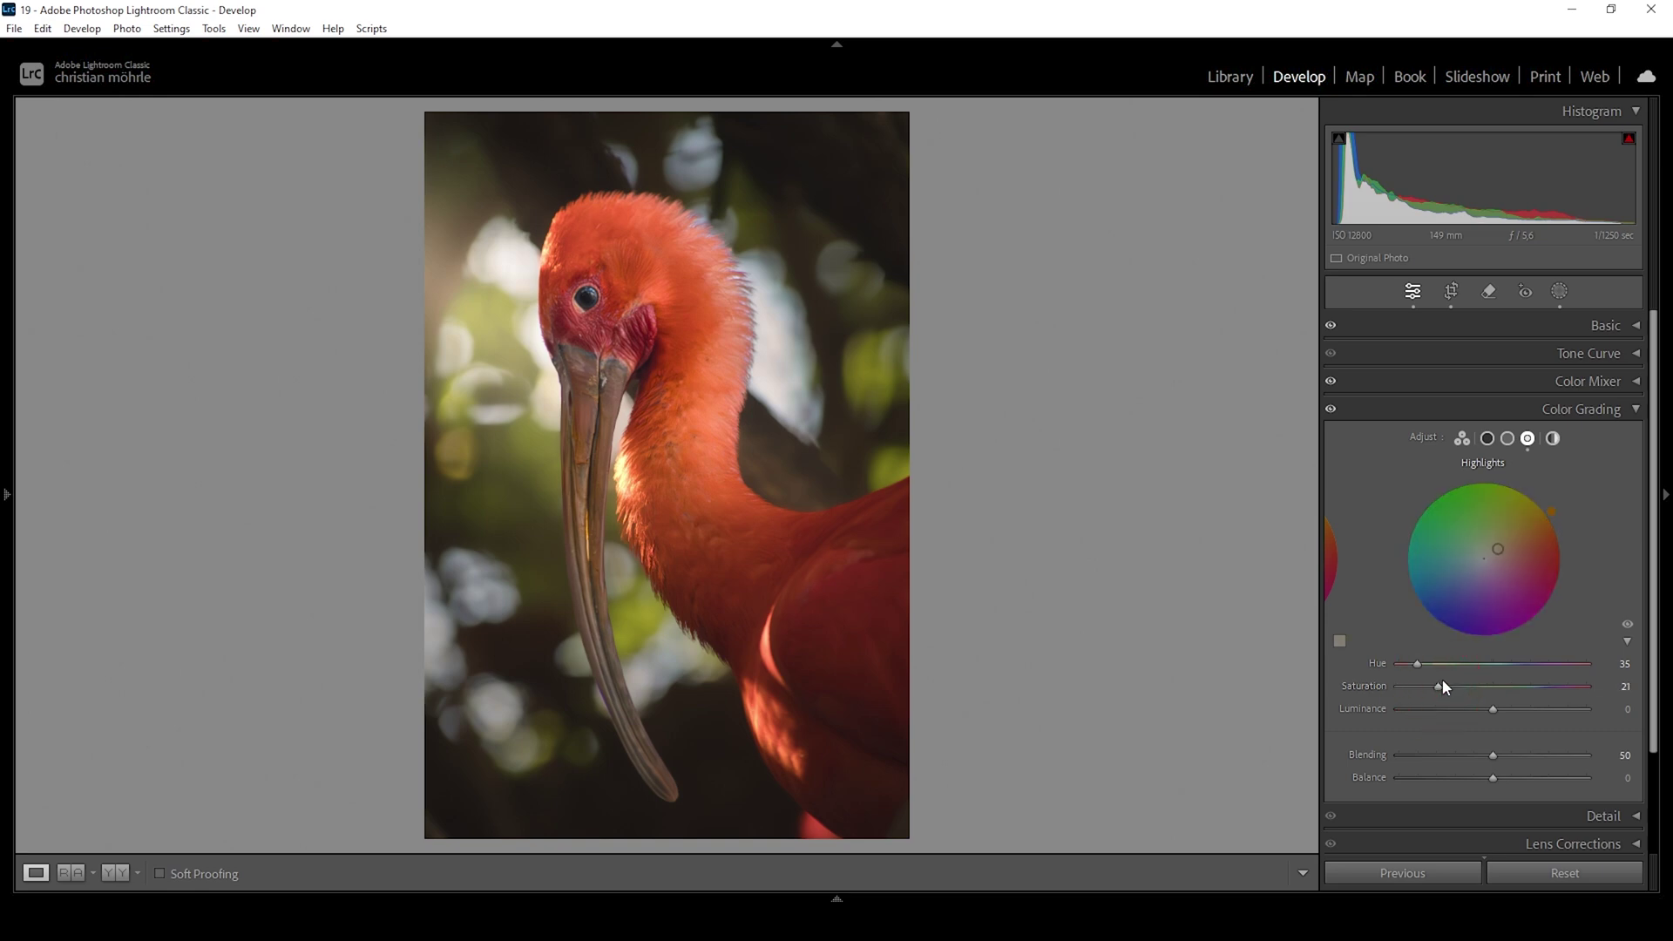
Step: Color grade the midtones with Hue 37 and Saturation 20
{"action": "left_click", "coordinate": [1509, 438]}
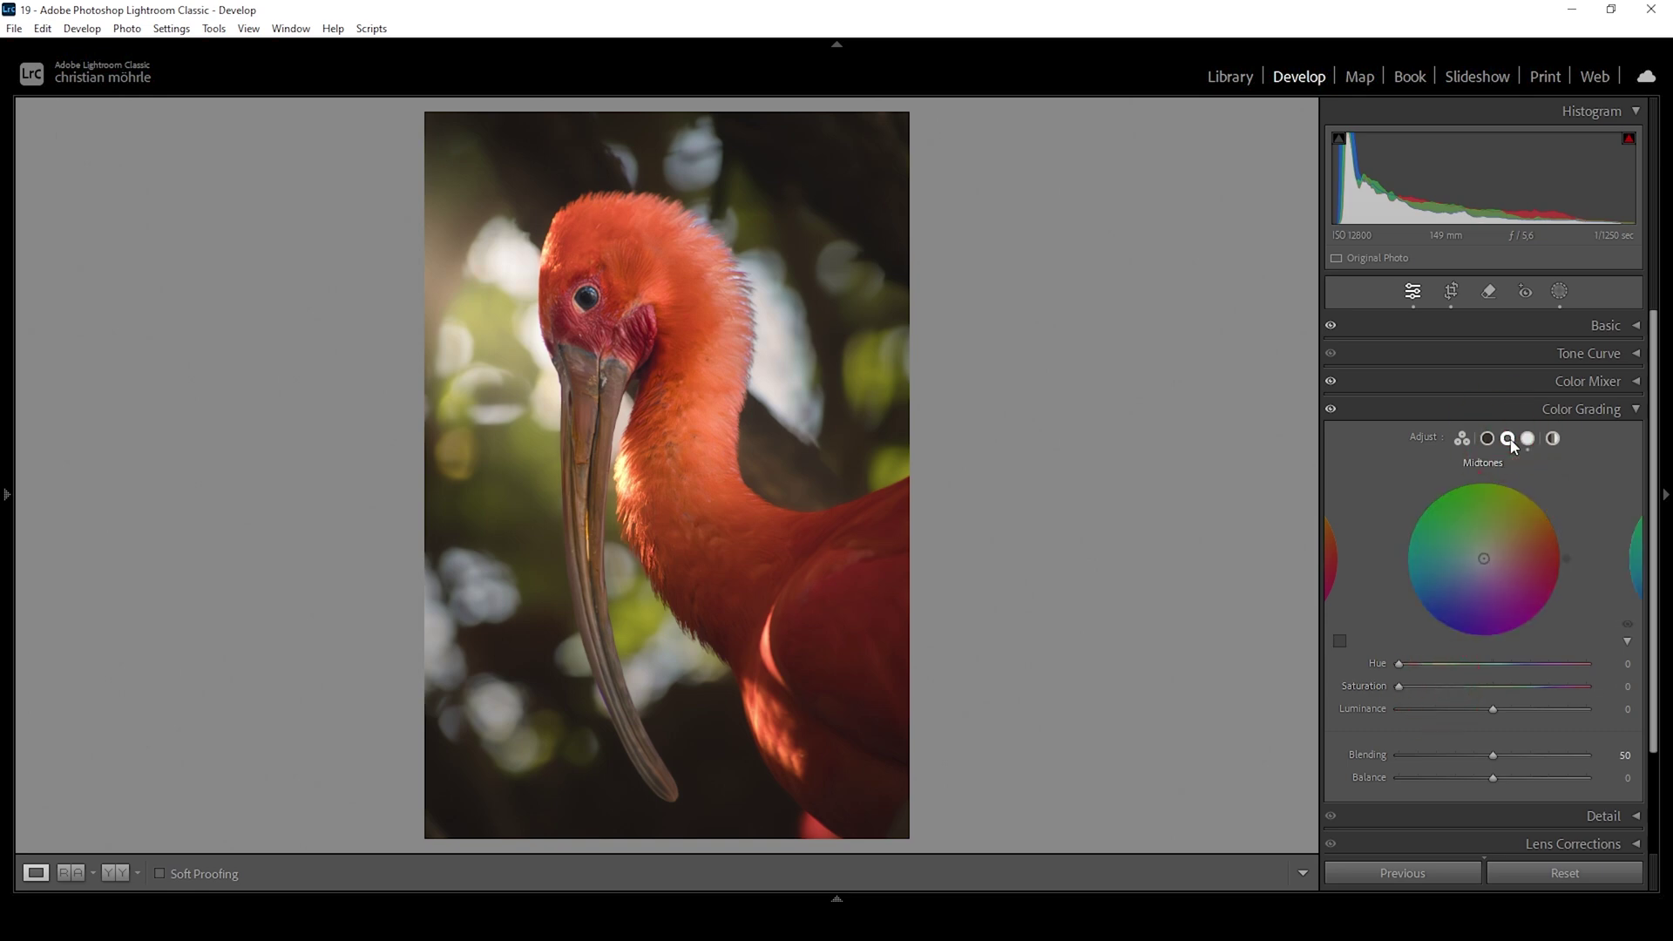
{"action": "left_click_drag", "start_coordinate": [1400, 664], "coordinate": [1440, 687]}
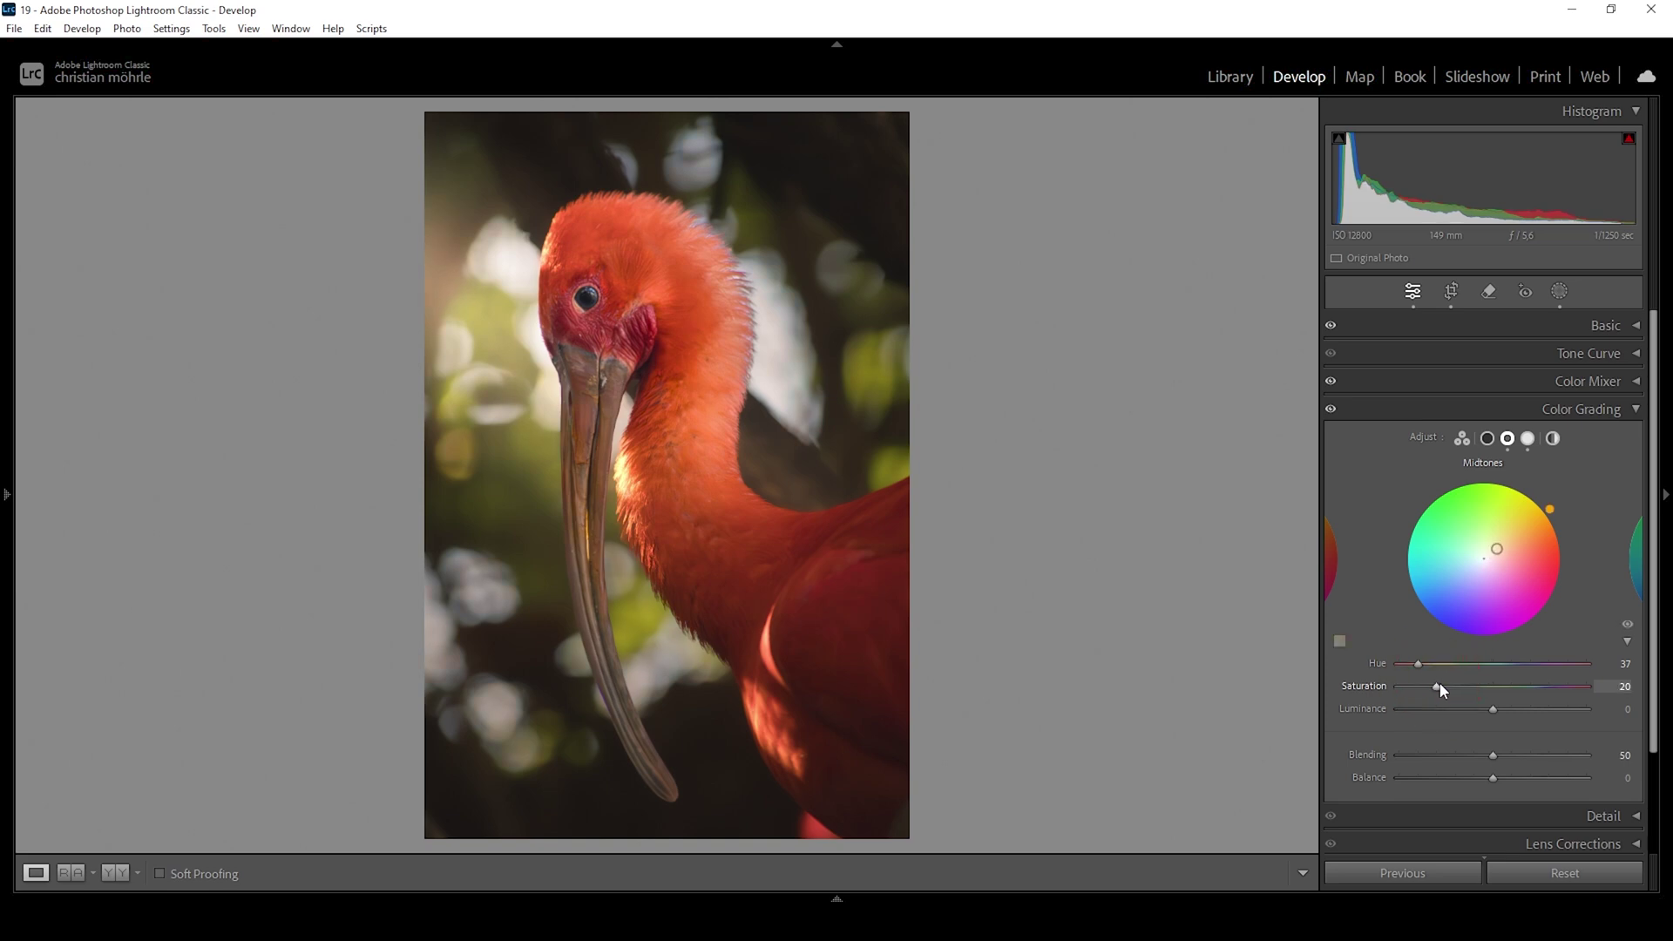
{"action": "left_click", "coordinate": [1615, 414]}
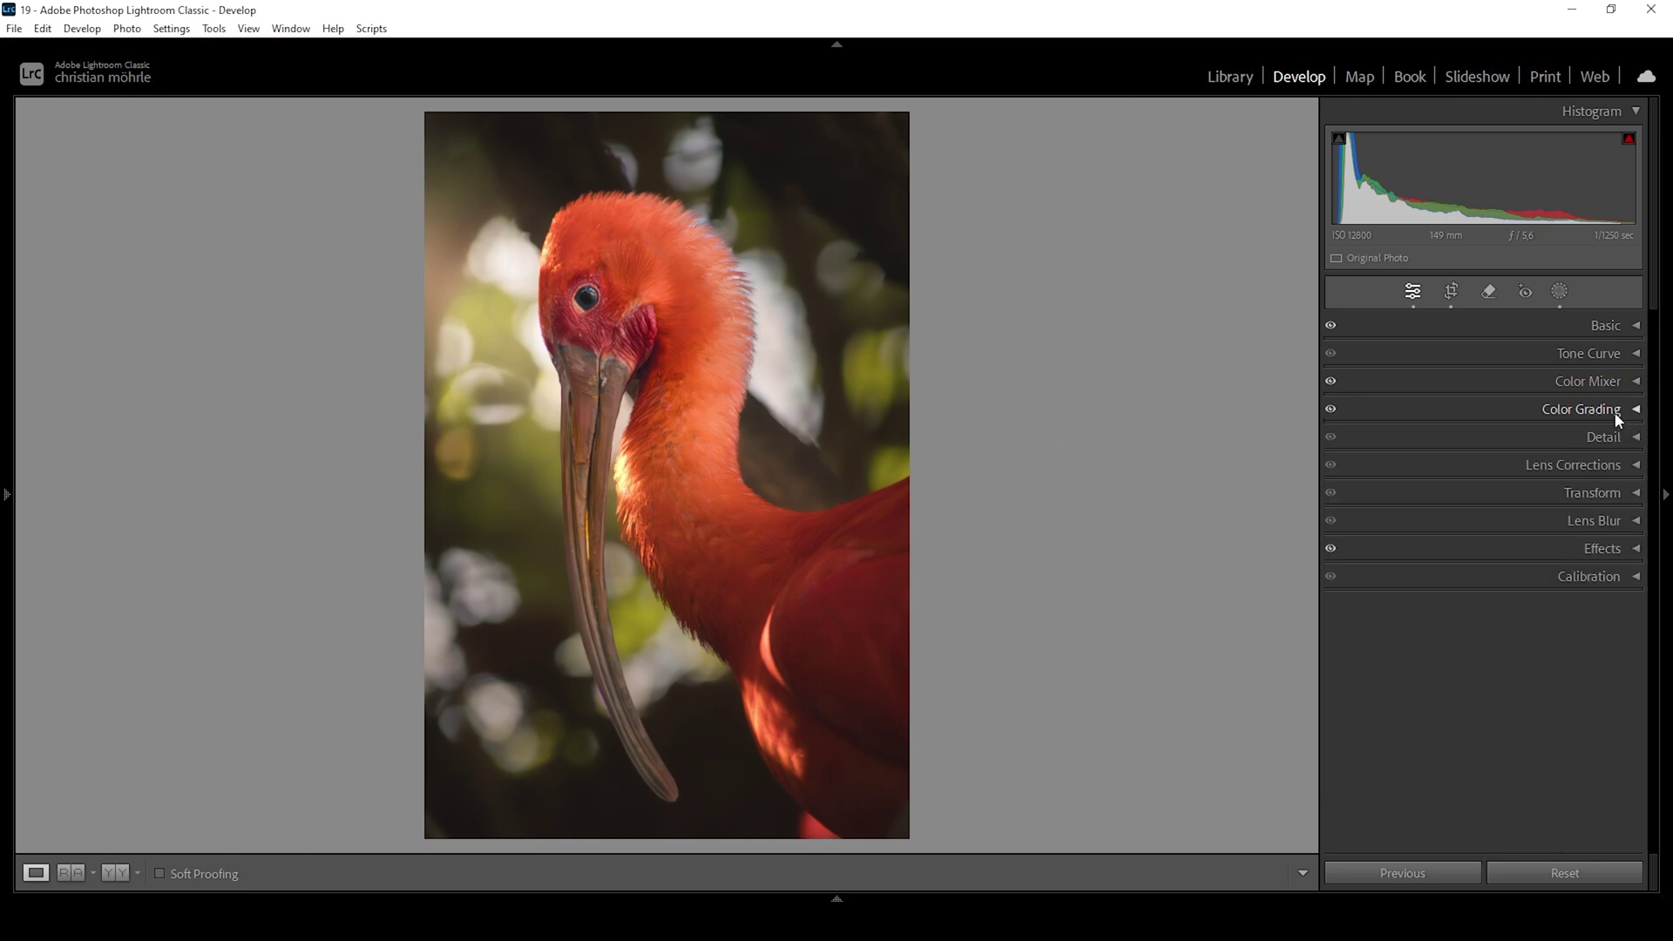
Step: In Calibration, set the blue primary to Hue -11 and Saturation +6, fine-tune the red primary's hue and slightly lower its saturation
{"action": "left_click", "coordinate": [1529, 572]}
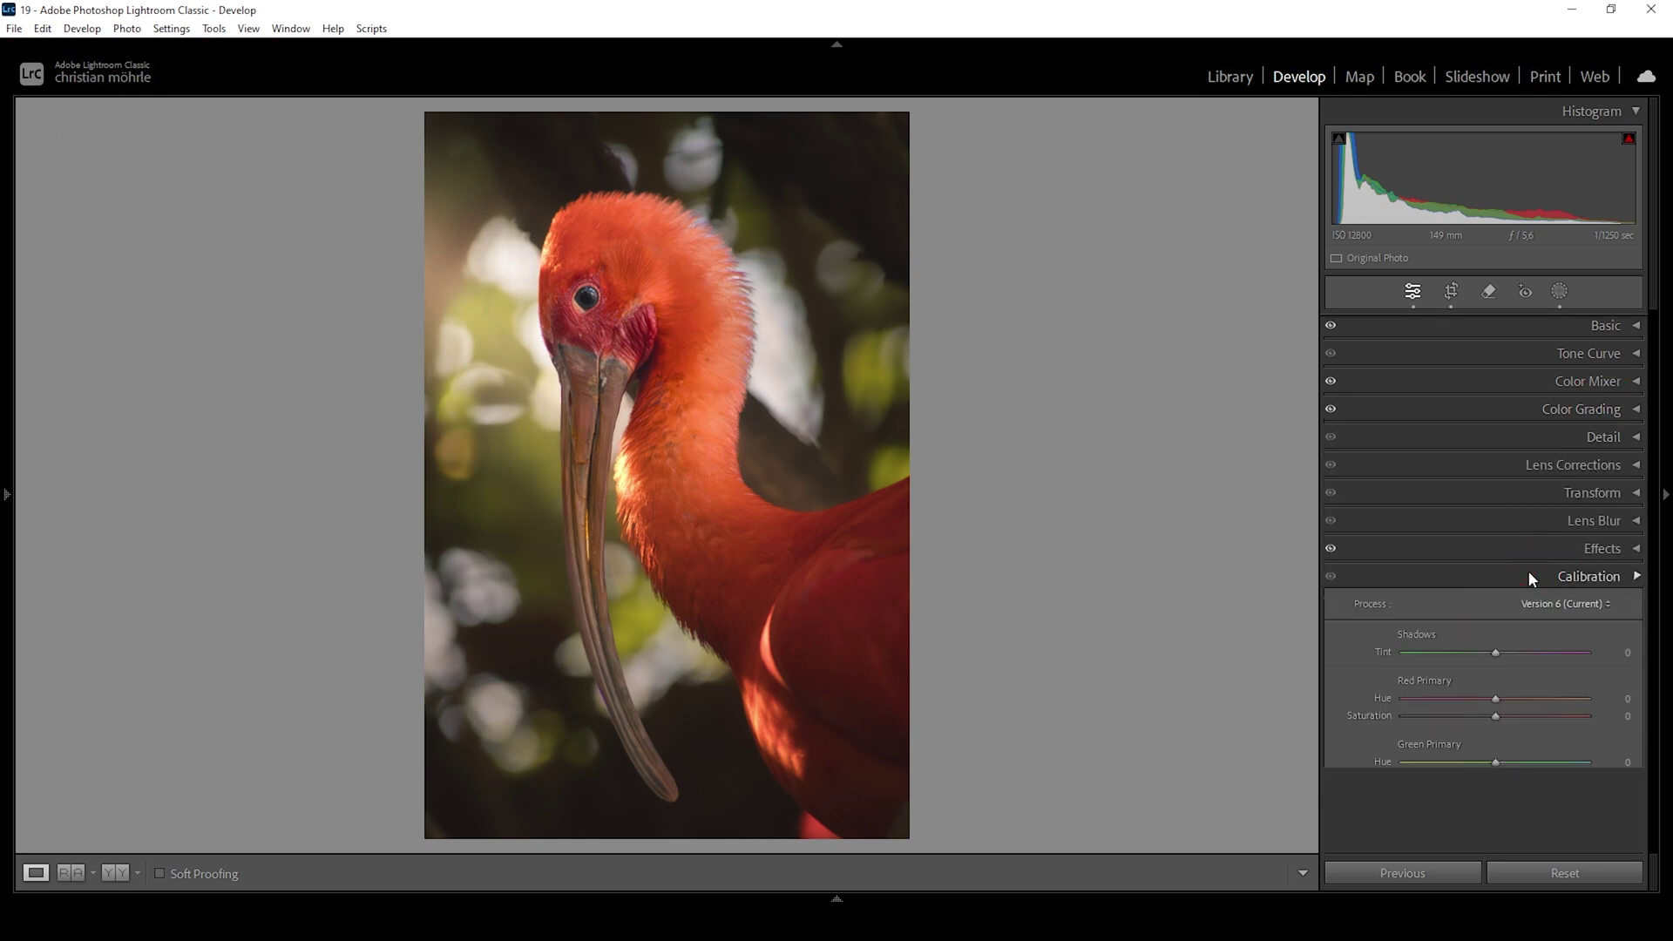
{"action": "left_click_drag", "start_coordinate": [1495, 820], "coordinate": [1498, 837]}
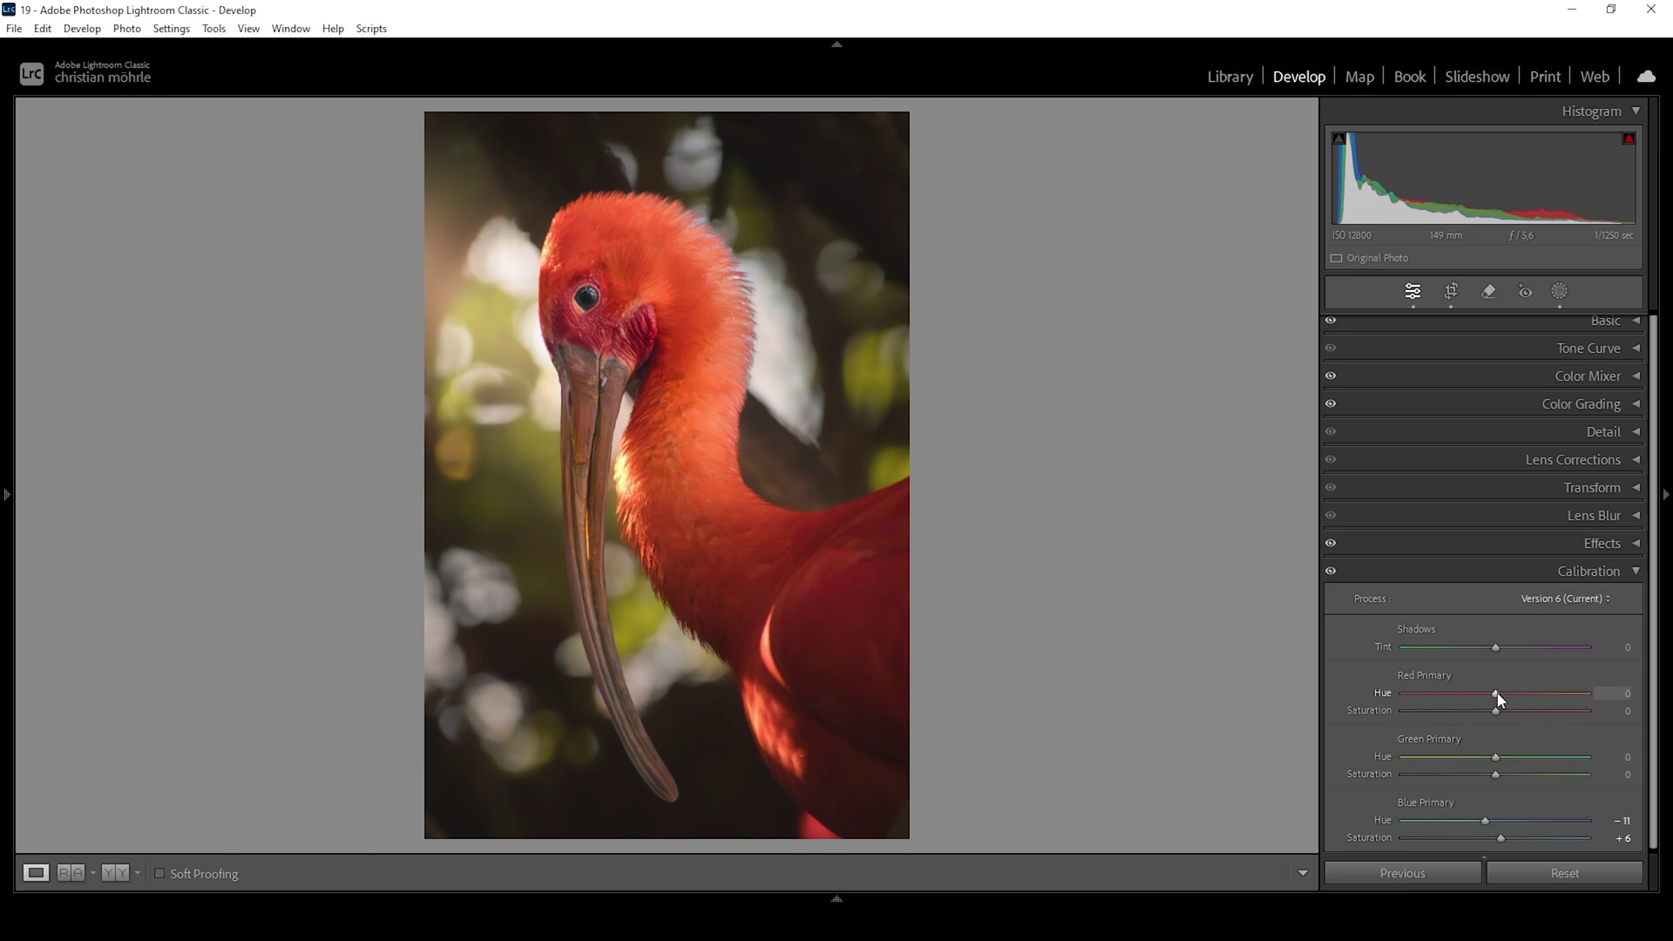
{"action": "left_click_drag", "start_coordinate": [1510, 694], "coordinate": [1499, 693]}
{"action": "left_click_drag", "start_coordinate": [1497, 711], "coordinate": [1489, 711]}
{"action": "left_click", "coordinate": [1613, 580]}
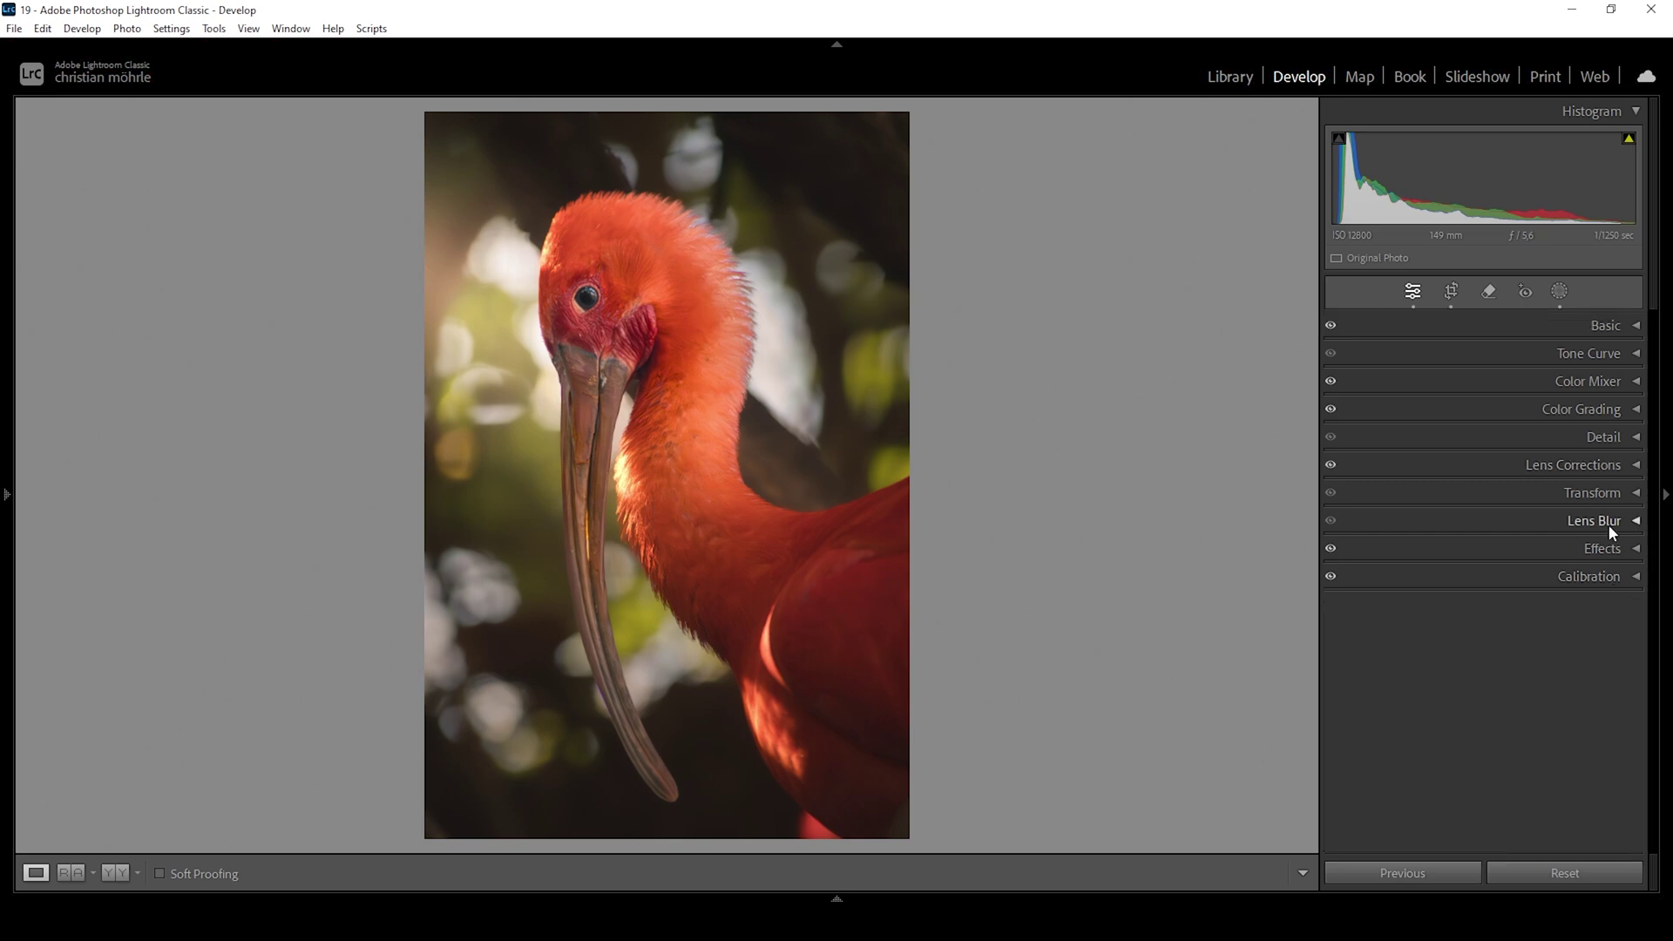
Step: Sharpen the photo with Amount 81, Radius 0.5, Detail 100 and Masking 62
{"action": "left_click", "coordinate": [1620, 437]}
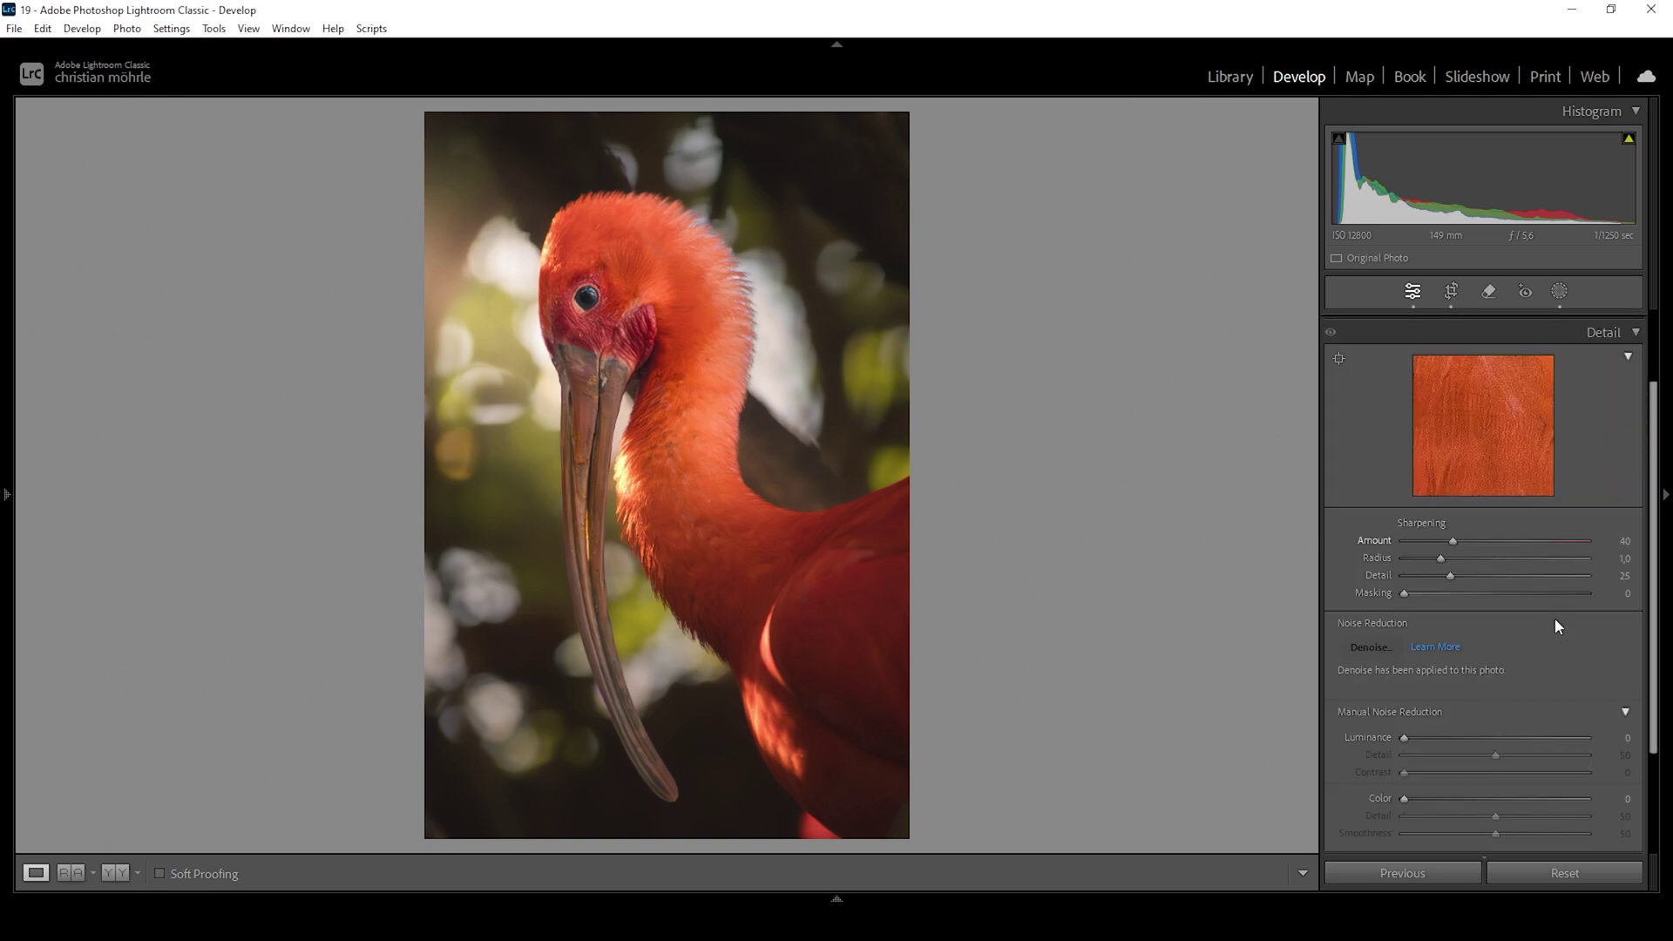
{"action": "left_click_drag", "start_coordinate": [1441, 558], "coordinate": [1488, 577]}
{"action": "left_click_drag", "start_coordinate": [1405, 593], "coordinate": [1518, 597]}
{"action": "left_click_drag", "start_coordinate": [1453, 542], "coordinate": [1504, 551]}
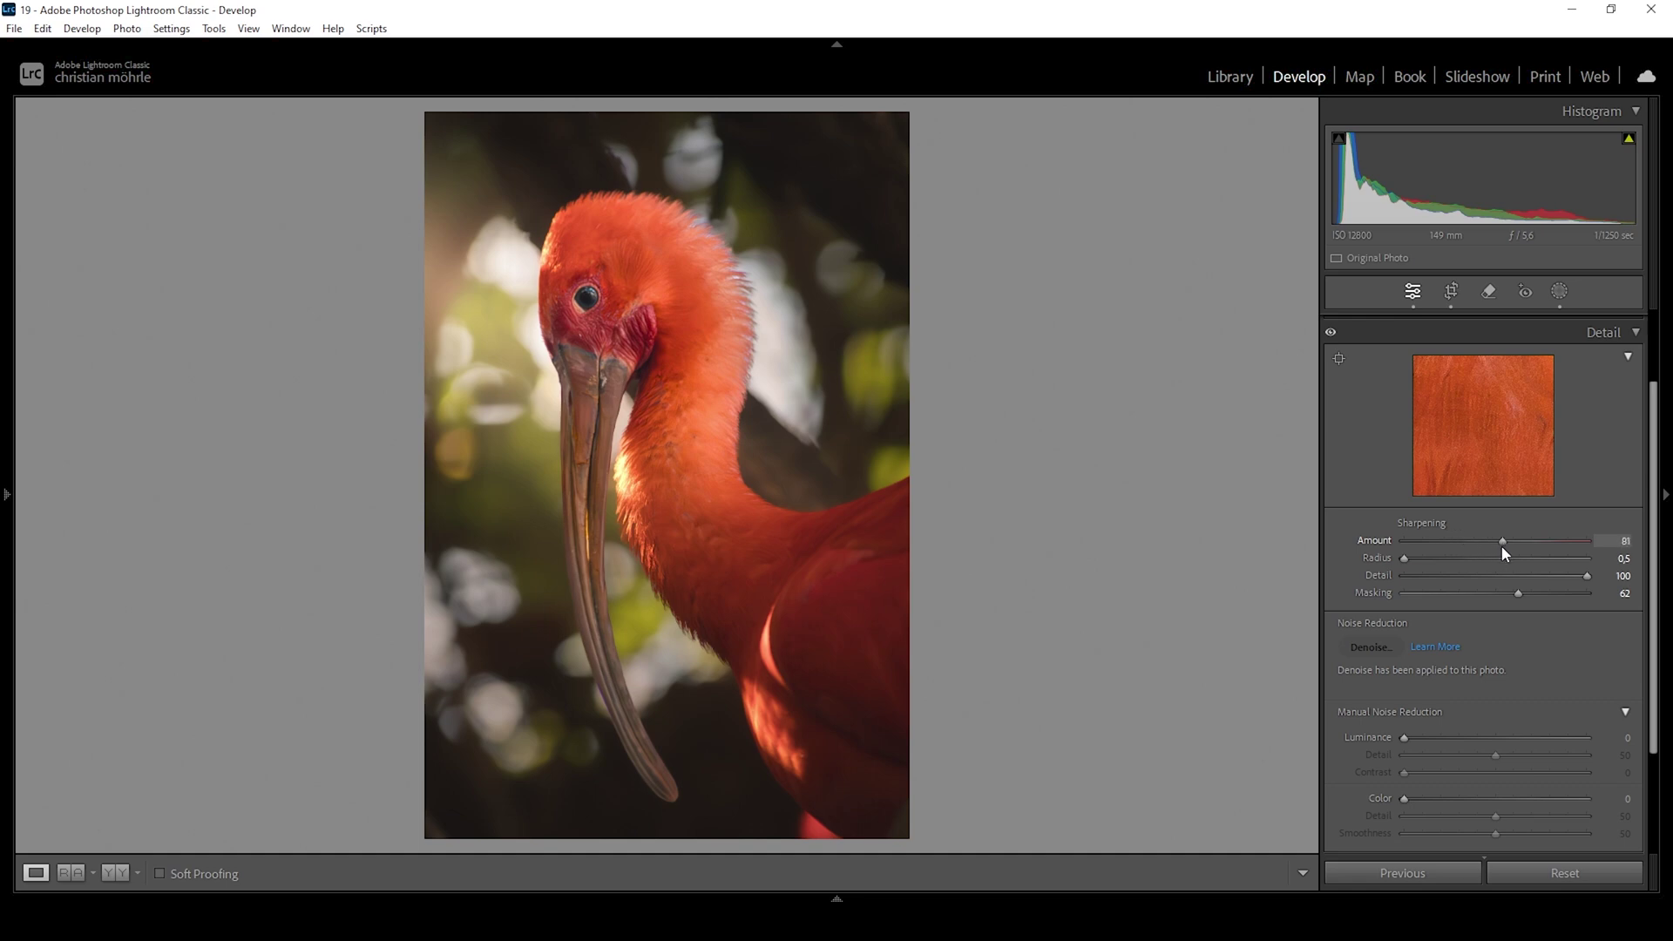